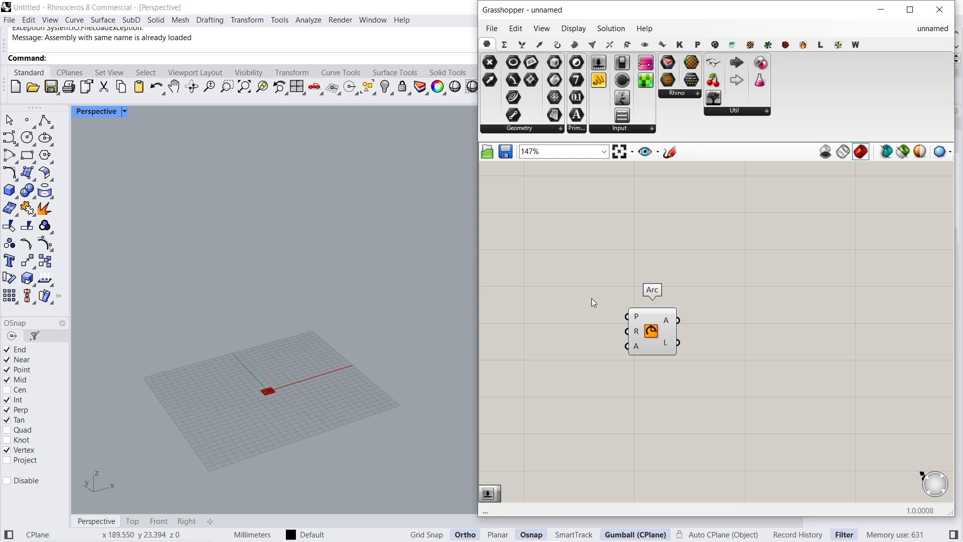
- Connect an XZ Plane to the Arc's plane input and a number slider set to 400 to its radius input
key("Return")
left_click_drag(632, 312, 677, 293)
double_click(621, 337)
type("400")
key("Return")
left_click_drag(673, 337, 639, 320)
left_click(697, 321)
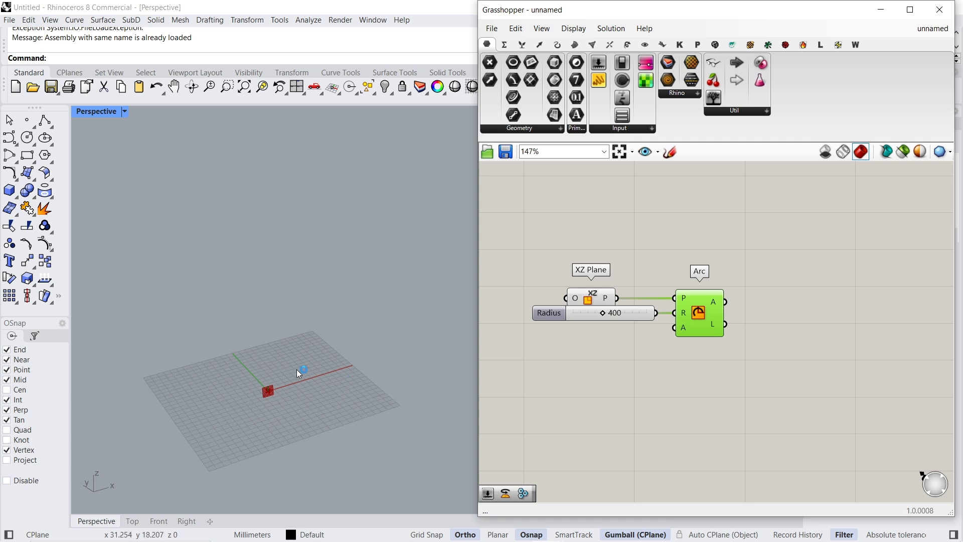
- Add a Rotate component beside the Arc and feed the arc output into its geometry input
scroll(296, 369, "down", 6)
right_click_drag(719, 350, 633, 336)
double_click(672, 302)
type("rota")
left_click(654, 287)
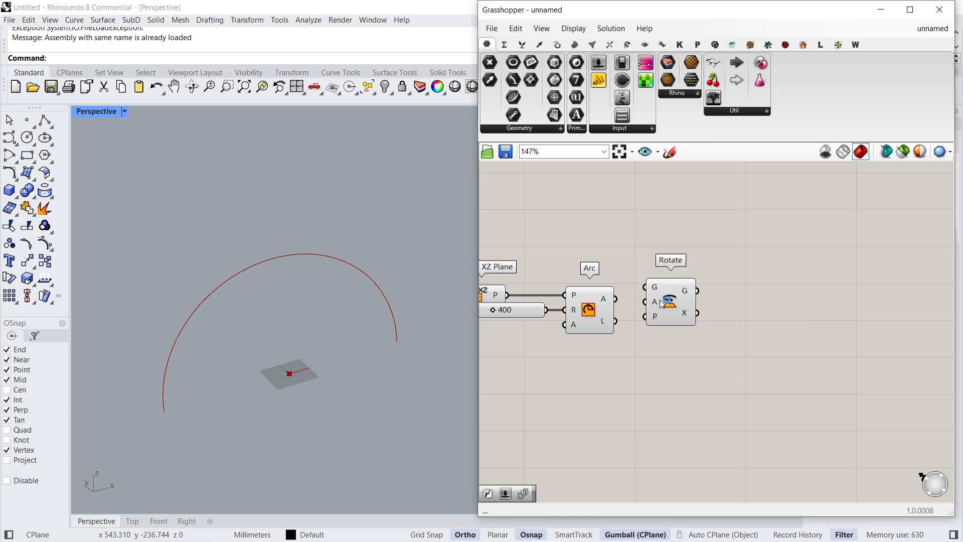
left_click_drag(626, 303, 778, 311)
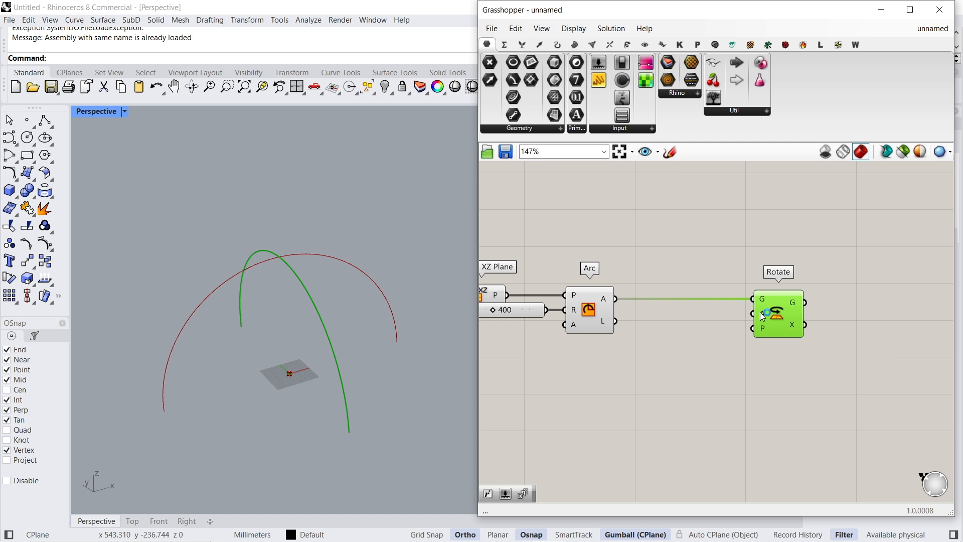
- Switch the Rotate angle input to degrees and turn off the preview of the Arc component
right_click(761, 313)
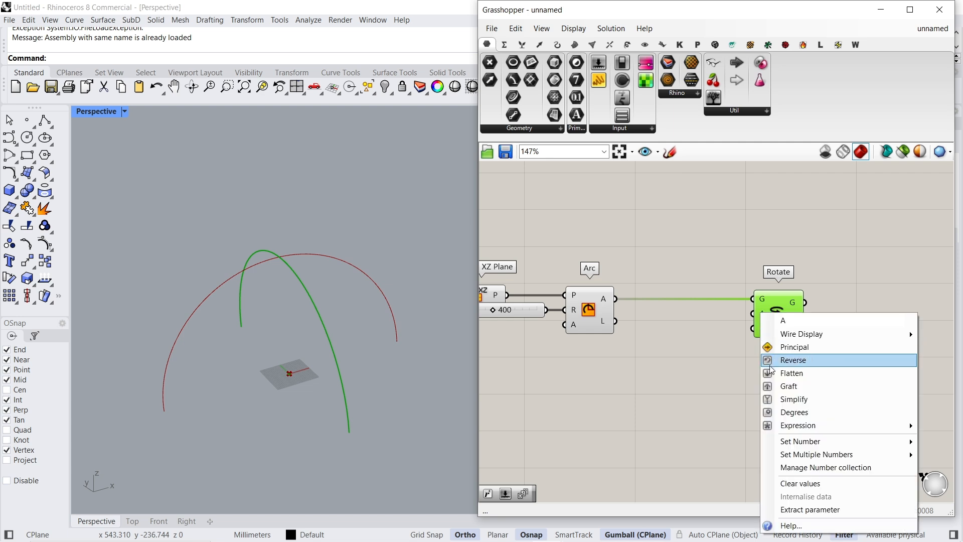
left_click(781, 413)
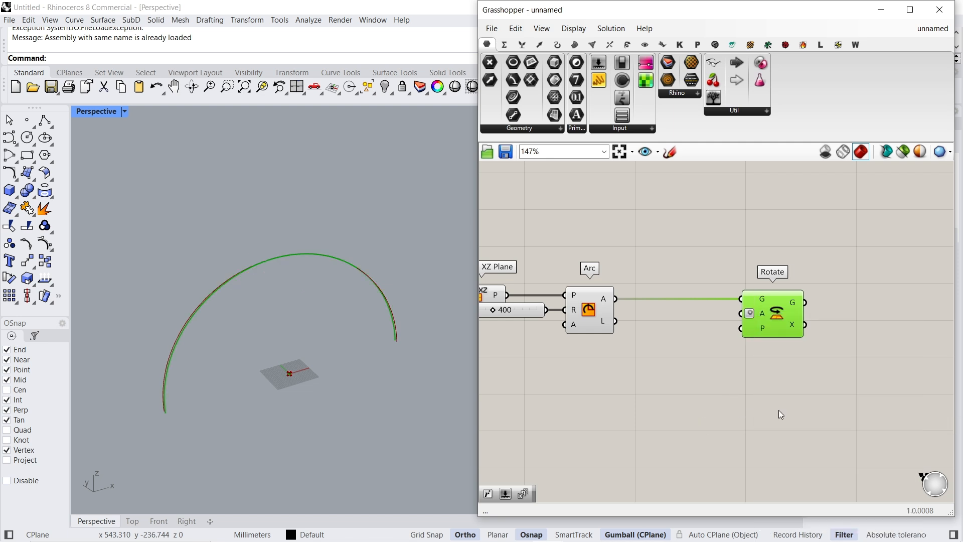
left_click(593, 306)
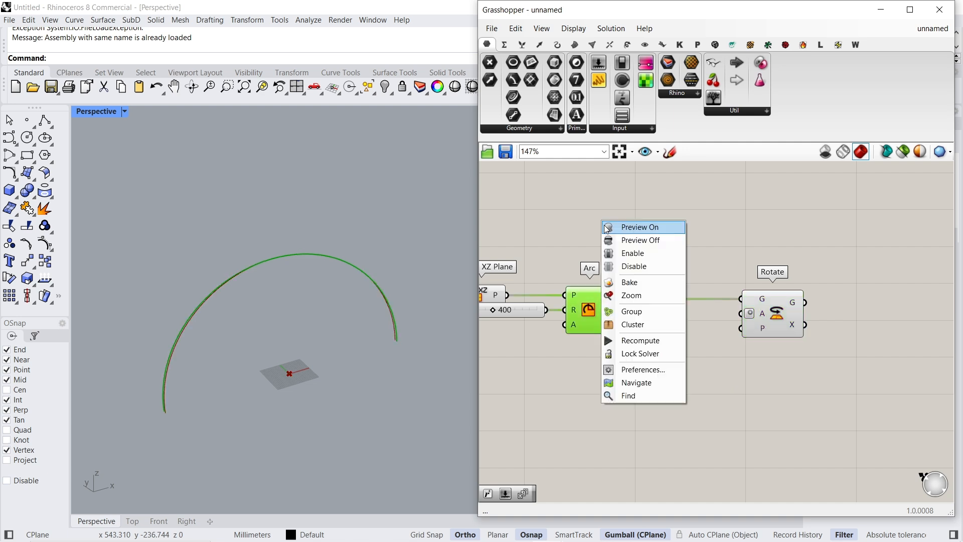
left_click(765, 306)
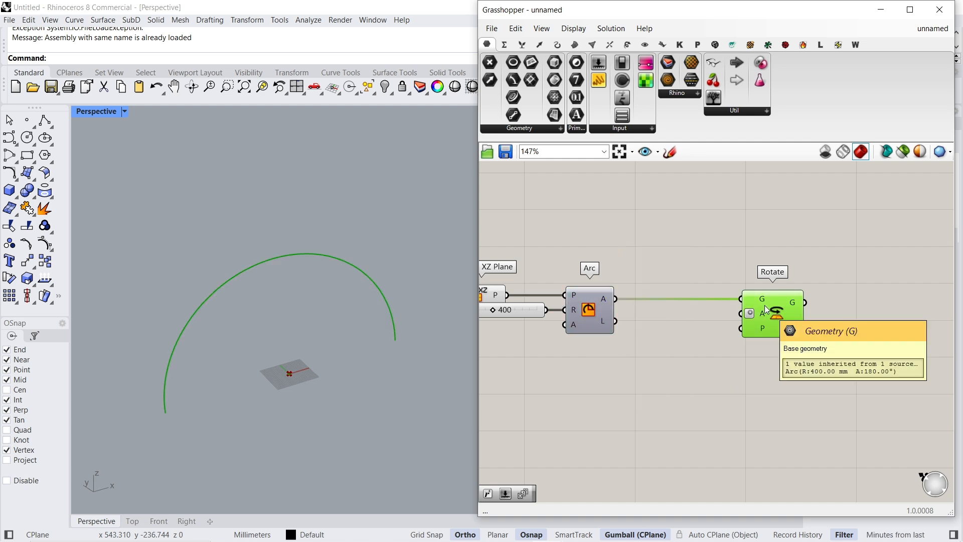
- Add a Series component below the Arc and connect its output to the Rotate angle input
double_click(625, 393)
type("ser")
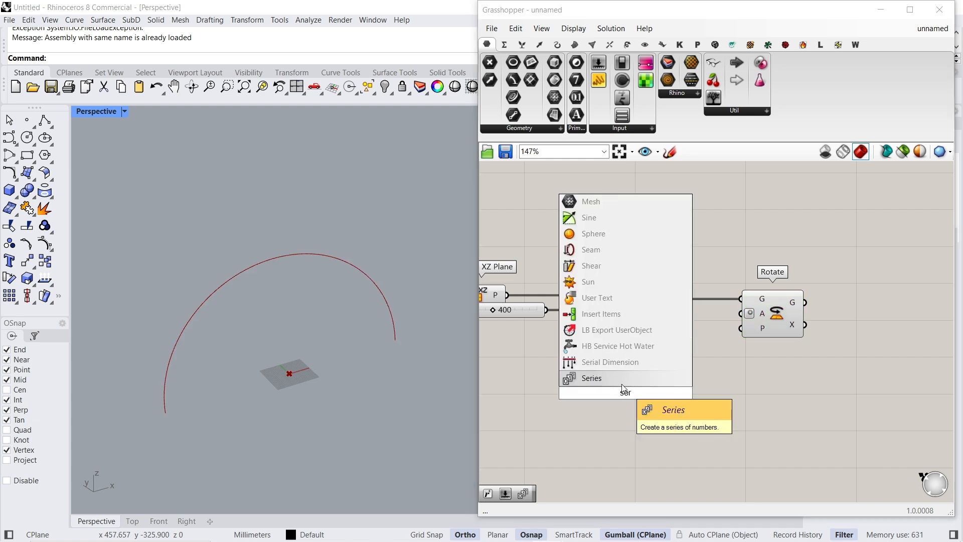
left_click(622, 381)
left_click_drag(623, 392, 629, 415)
left_click_drag(722, 364, 742, 314)
right_click_drag(654, 351, 718, 325)
left_click_drag(699, 384, 672, 391)
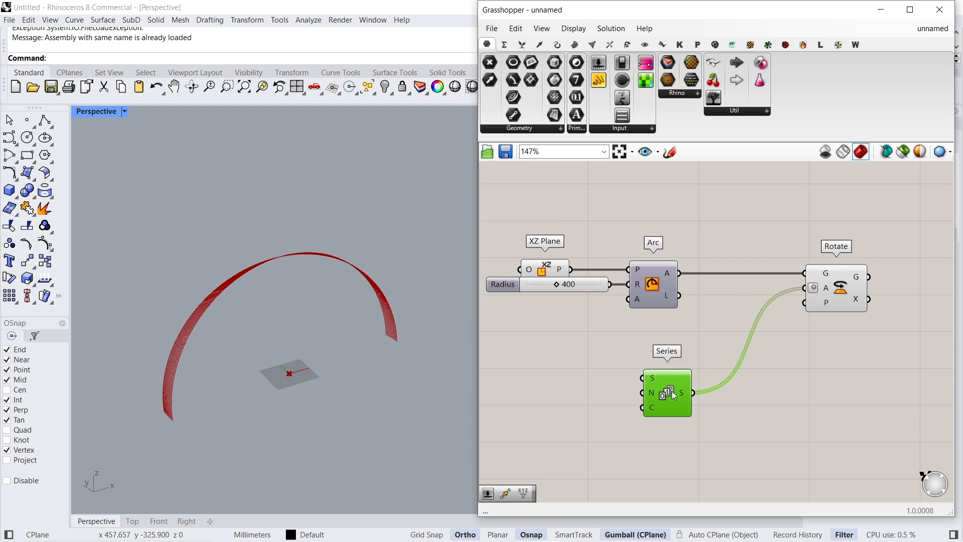
- Add a number slider, connect it to the Series count input and set it to 9
scroll(665, 392, "up", 3)
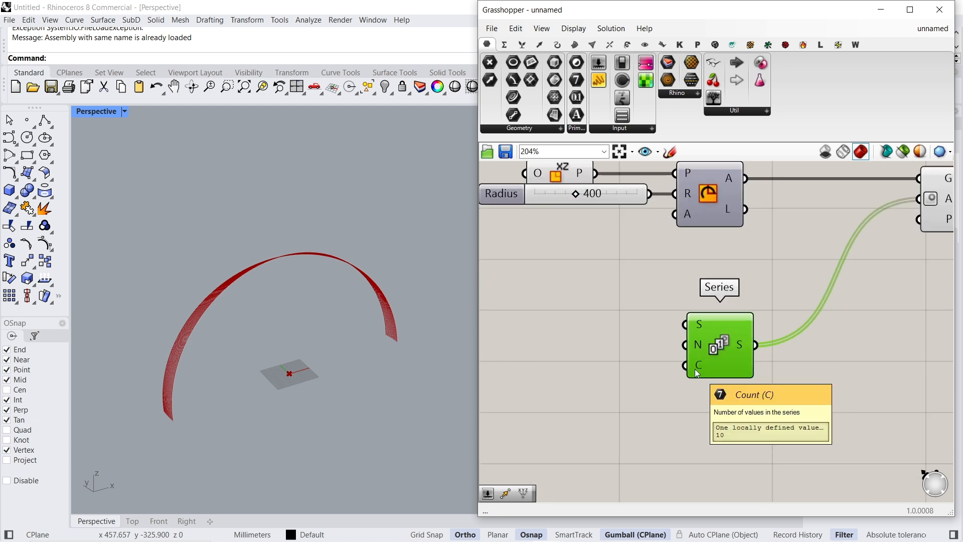
double_click(574, 354)
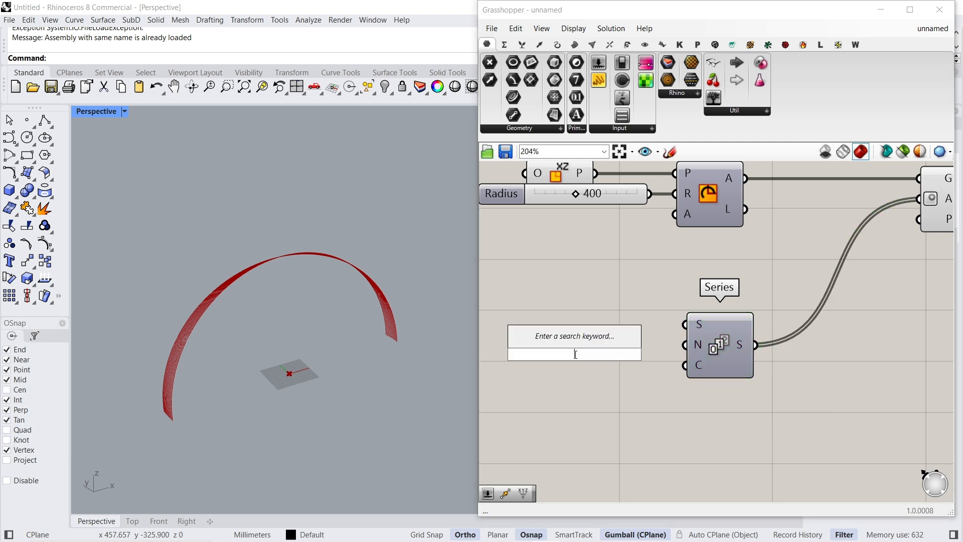
type("50")
key("Return")
left_click_drag(661, 354, 532, 365)
- Add a second number slider, connect it to the Series step input and set it to 7
double_click(551, 299)
type("50")
key("Return")
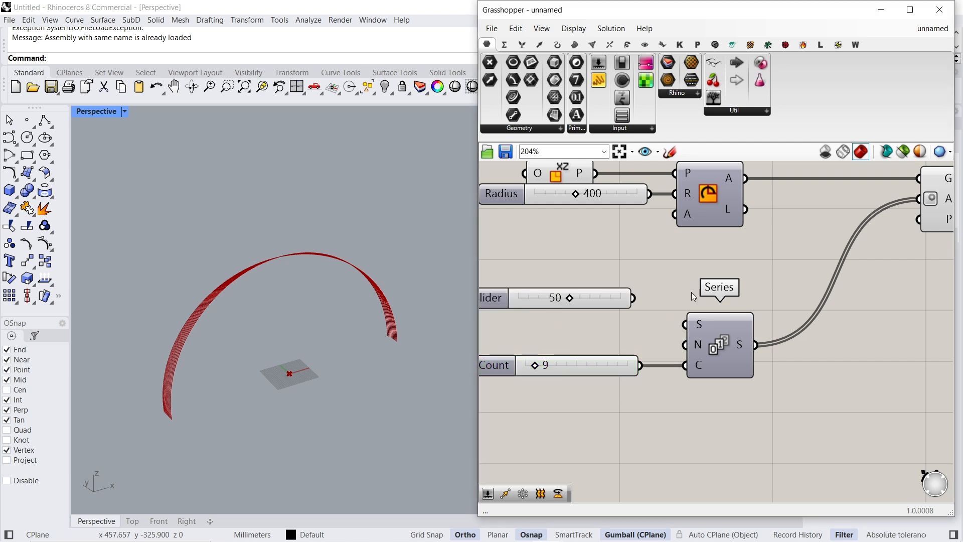
left_click_drag(634, 298, 685, 344)
left_click_drag(570, 298, 521, 299)
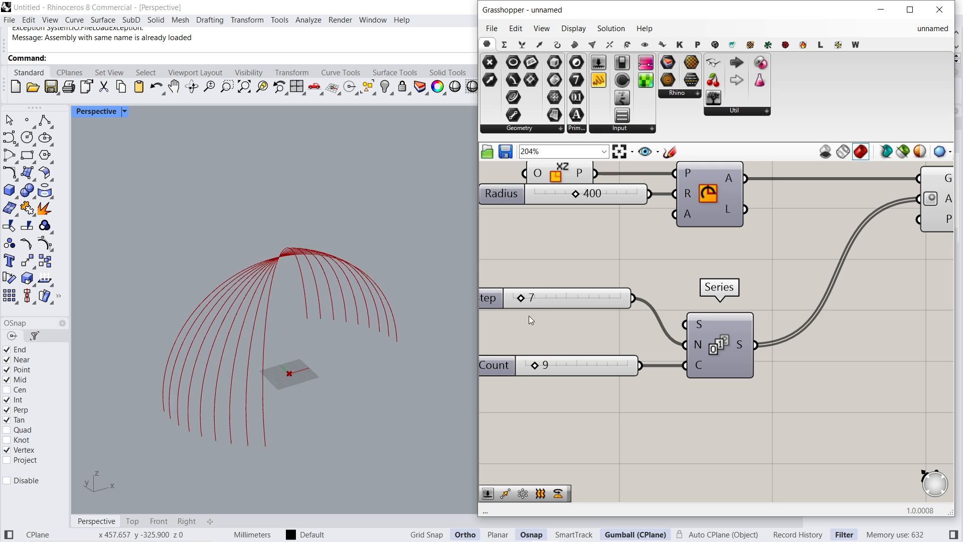
- Try spreading the rotated arcs by setting the Series step slider to 16 and the count slider to 8
left_click_drag(536, 369, 538, 367)
right_click_drag(346, 361, 388, 354)
left_click_drag(538, 365, 535, 367)
left_click_drag(519, 299, 532, 299)
right_click_drag(459, 384, 445, 386)
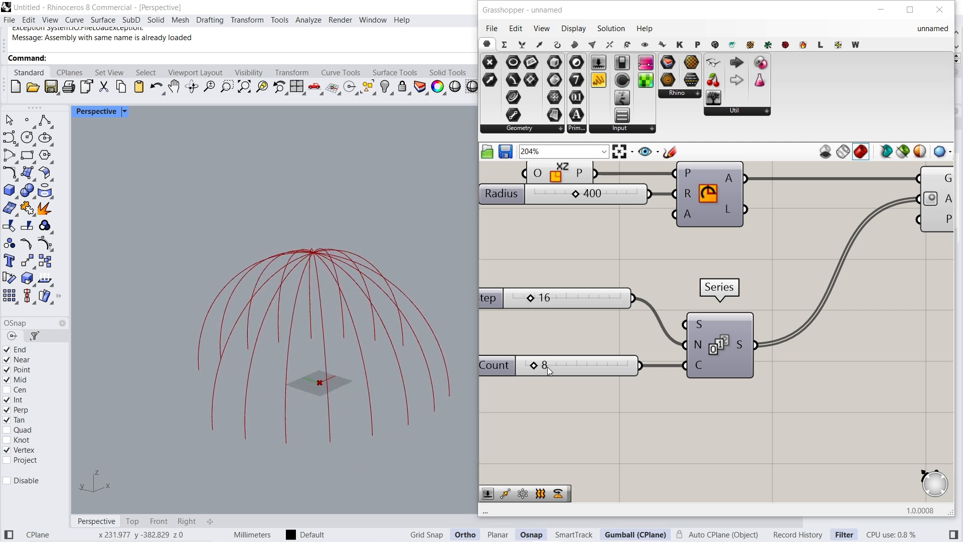
left_click(569, 372)
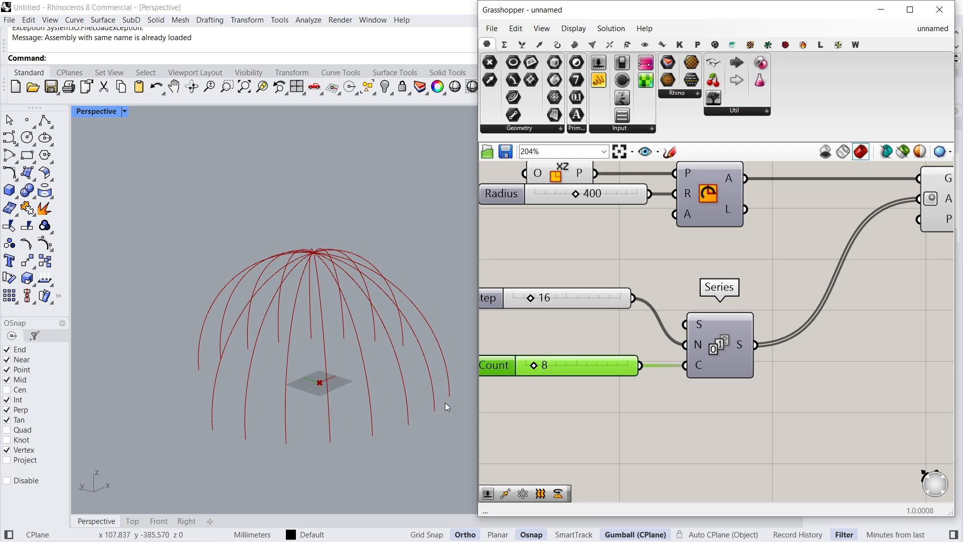
right_click_drag(445, 403, 428, 399)
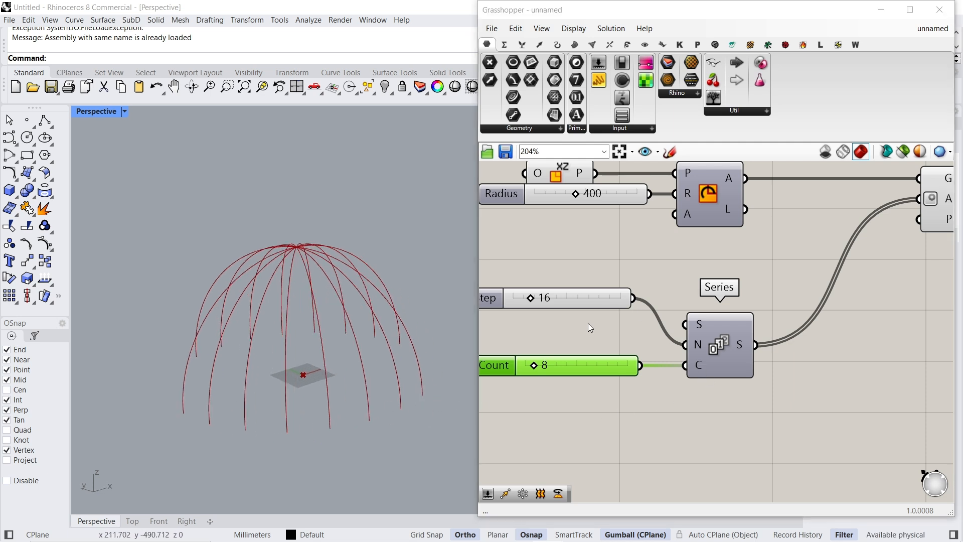
- Apply the expression x+1 to the count input of the Series component
right_click(700, 367)
mouse_move(727, 433)
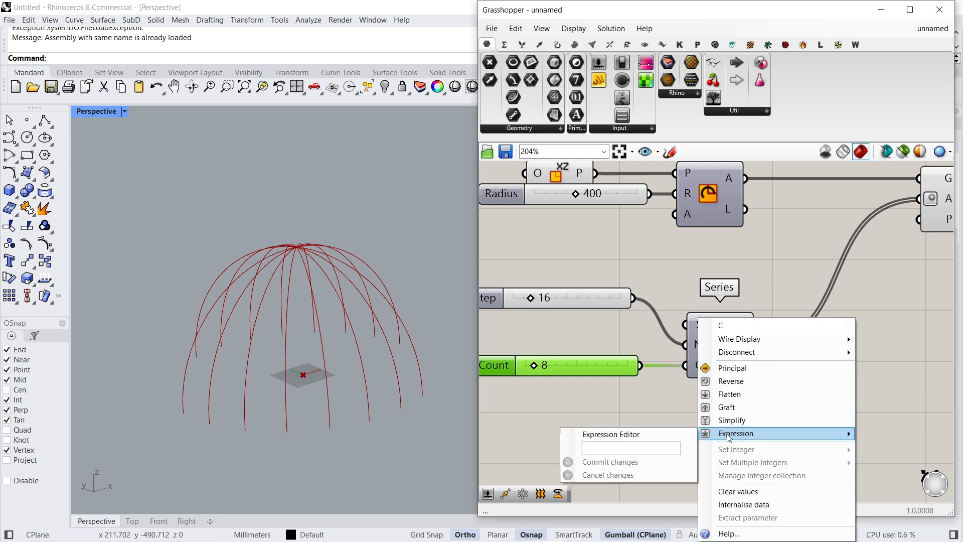
left_click(669, 444)
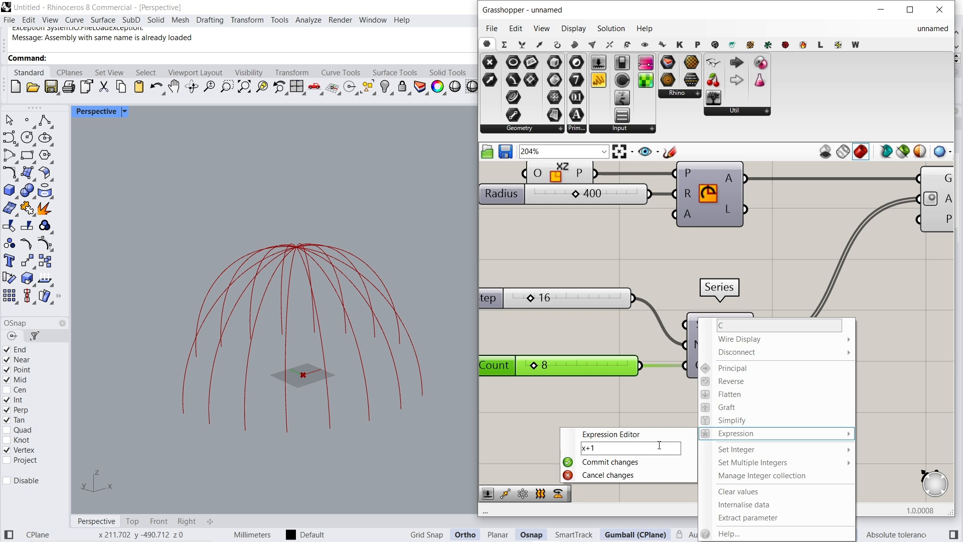
left_click(647, 462)
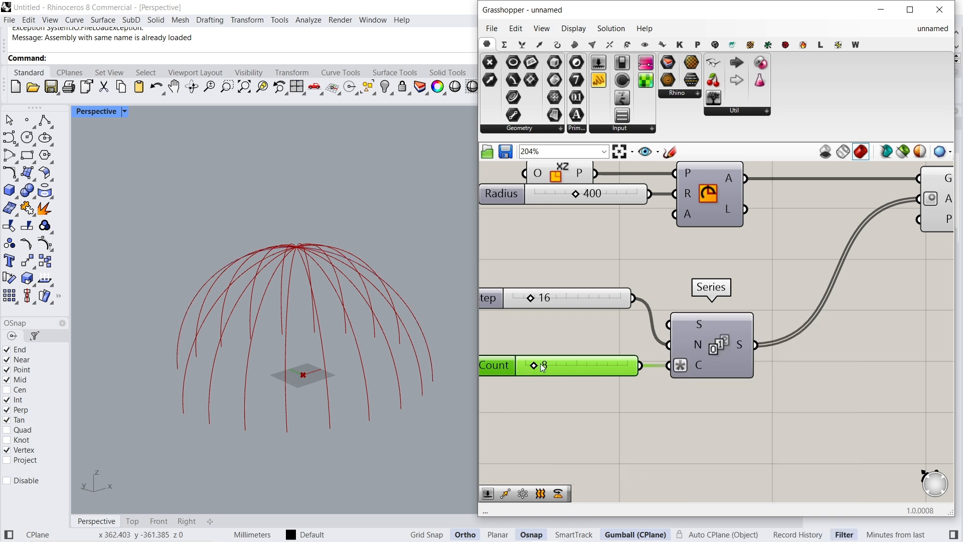
mouse_move(530, 364)
left_mouse_down()
mouse_move(543, 364)
mouse_move(531, 364)
left_mouse_up()
right_click_drag(405, 380, 398, 394)
- Add a number slider set to 180 beside the Series inputs and delete the Step slider
right_click_drag(646, 379, 808, 359)
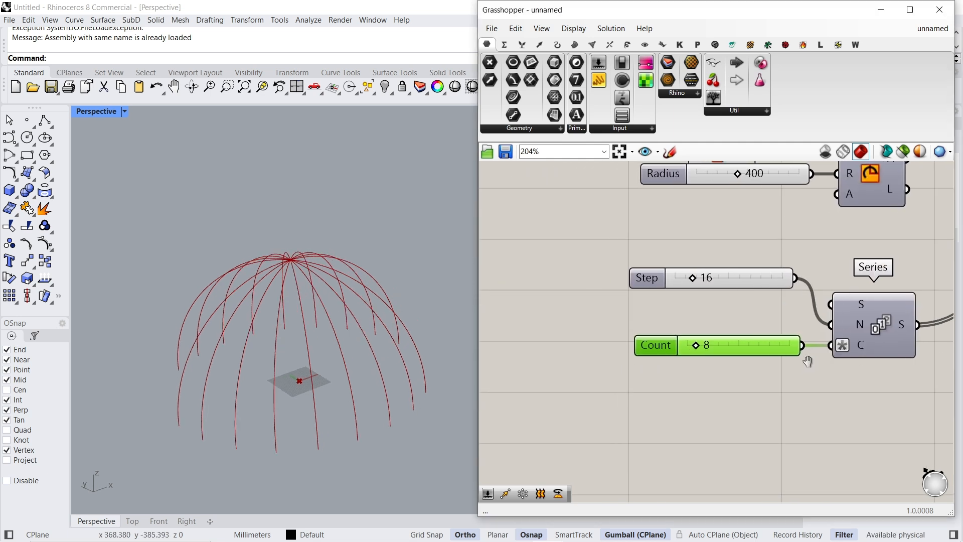
left_click_drag(730, 357, 642, 351)
double_click(541, 261)
type("180")
key("Return")
left_click(716, 277)
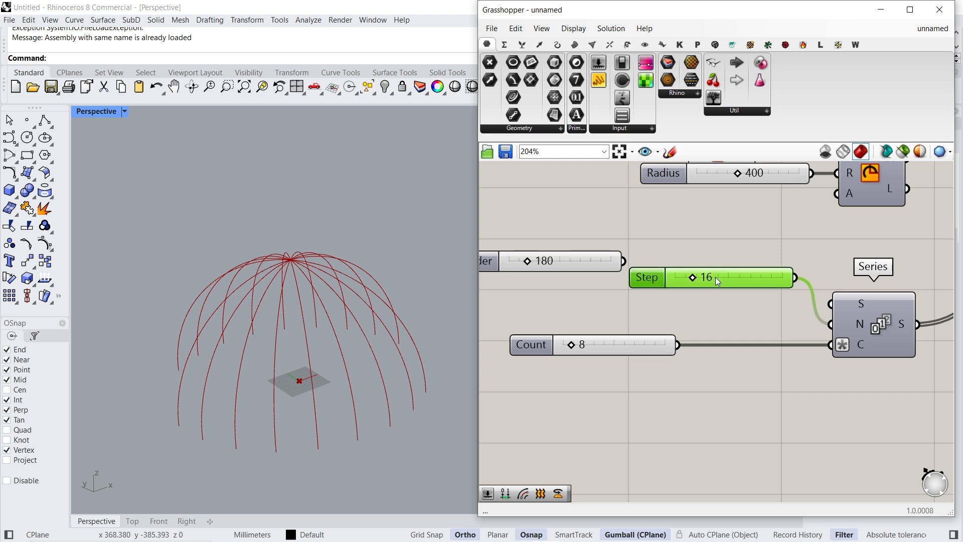
key("Delete")
- Add a Division component that divides the 180 slider by the count slider and feeds the result into the Series step input
double_click(710, 280)
type("divis")
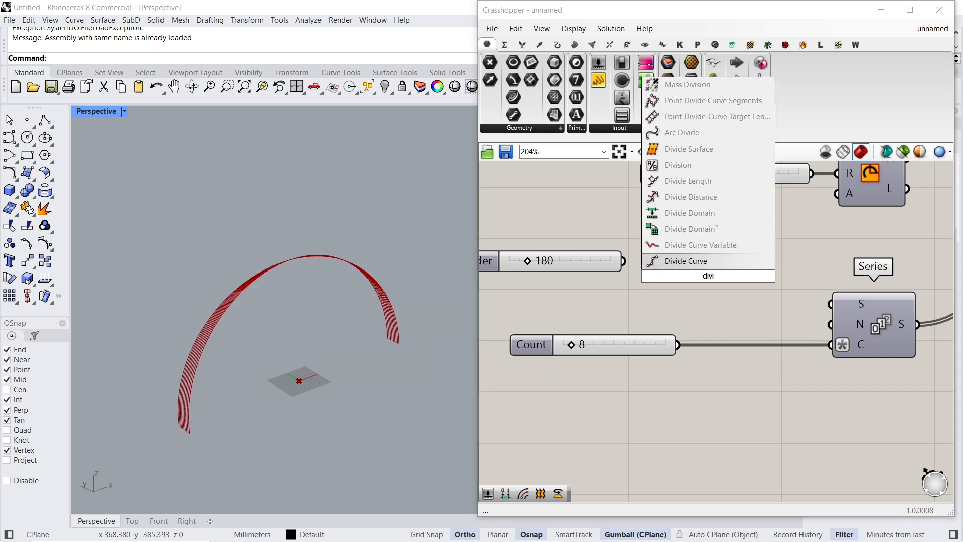
key("Return")
left_click_drag(685, 267, 623, 261)
left_click_drag(716, 272, 678, 344)
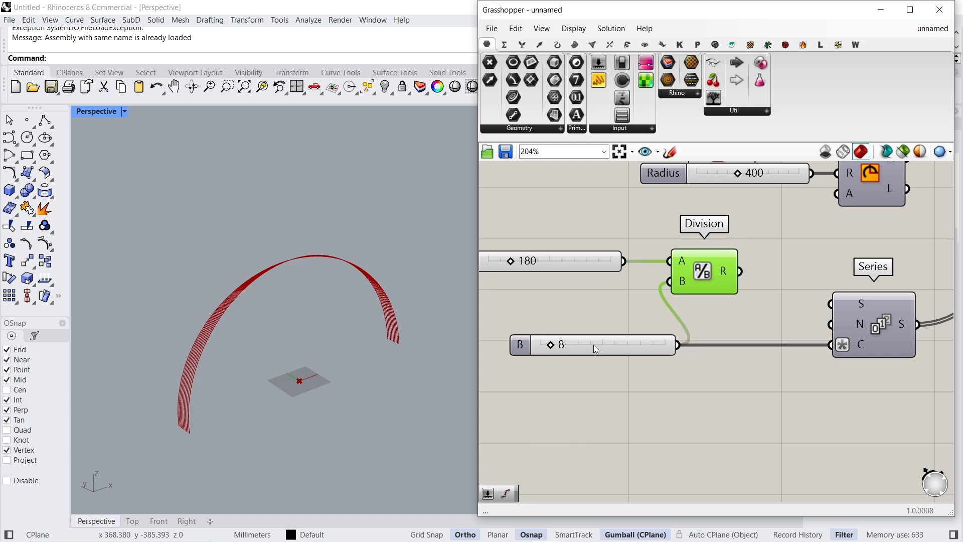
left_click(594, 345)
left_click_drag(740, 271, 831, 324)
mouse_move(852, 326)
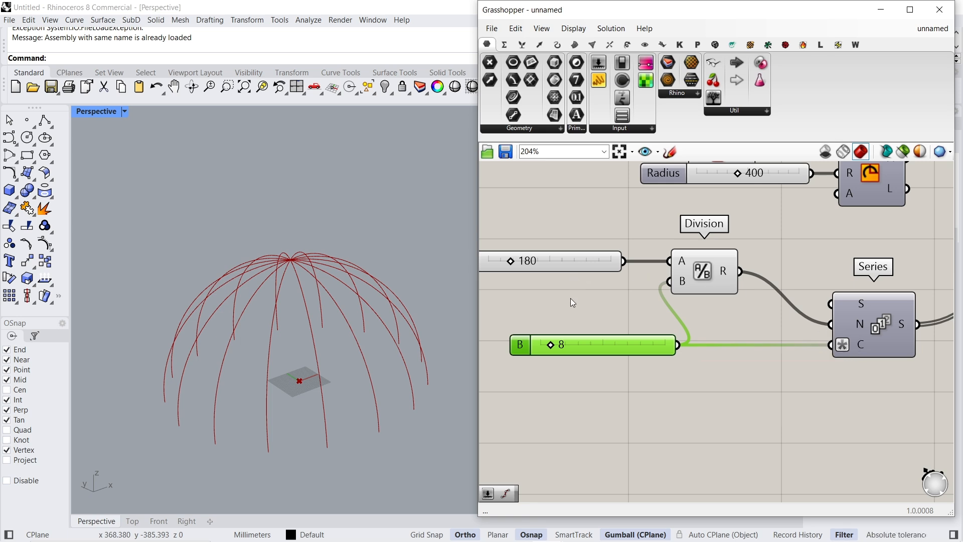
- Set the count slider shared by the Division and Series components to 50
left_click_drag(551, 347, 579, 347)
double_click(581, 348)
type("50")
key("Return")
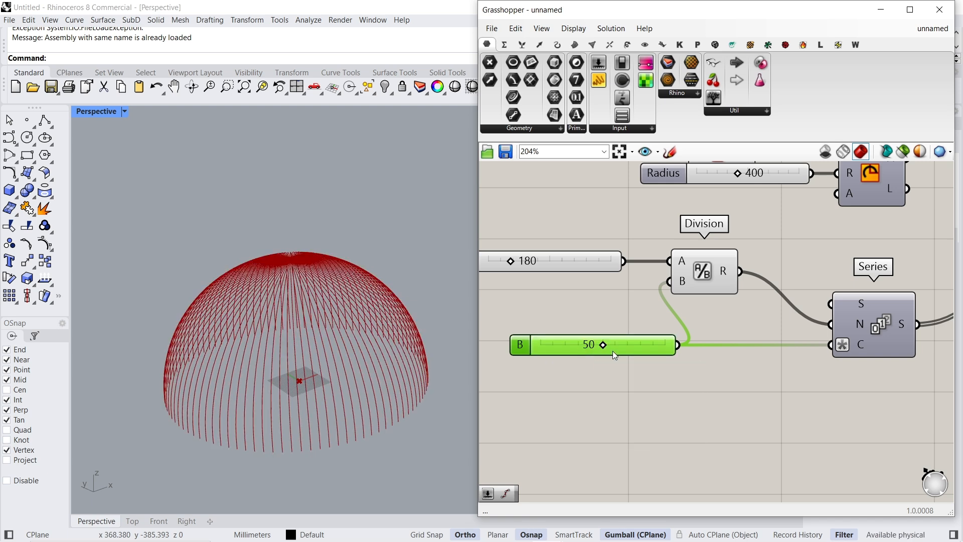
- Rearrange the Division component and its two input sliders neatly in front of the Series component
left_click_drag(695, 279, 742, 332)
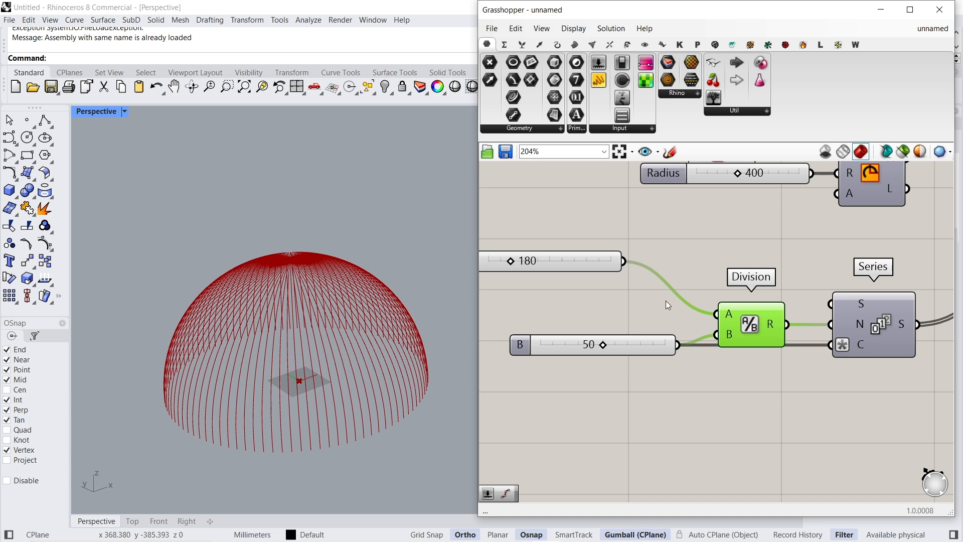
left_click_drag(593, 264, 623, 318)
left_click_drag(658, 350, 655, 368)
scroll(662, 346, "down", 1)
left_click_drag(626, 320, 655, 321)
left_click_drag(655, 365, 657, 366)
right_click_drag(742, 332, 669, 339)
- Add a Scale component after Rotate and connect the rotated geometry to its geometry input
scroll(669, 340, "down", 3)
right_click_drag(848, 320, 598, 344)
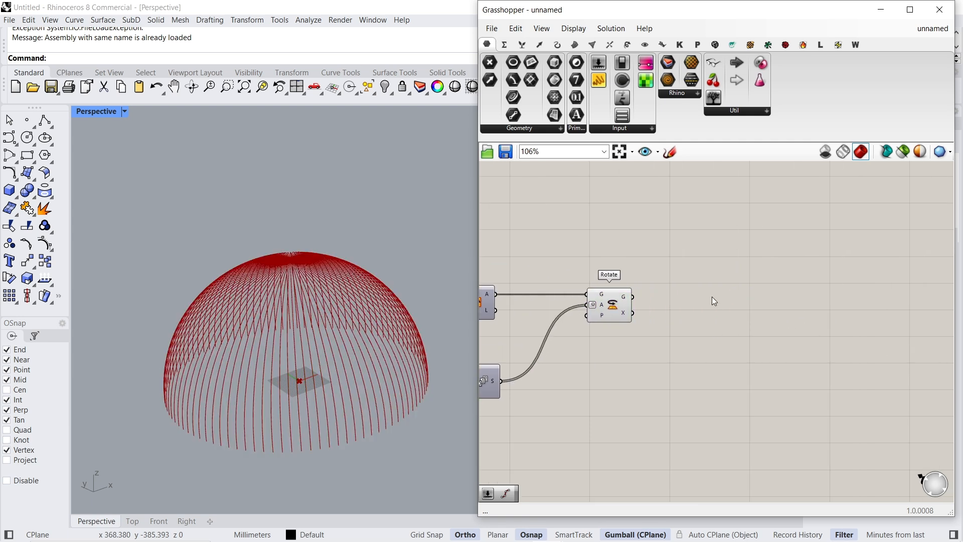
double_click(712, 297)
type("scale")
left_click(689, 238)
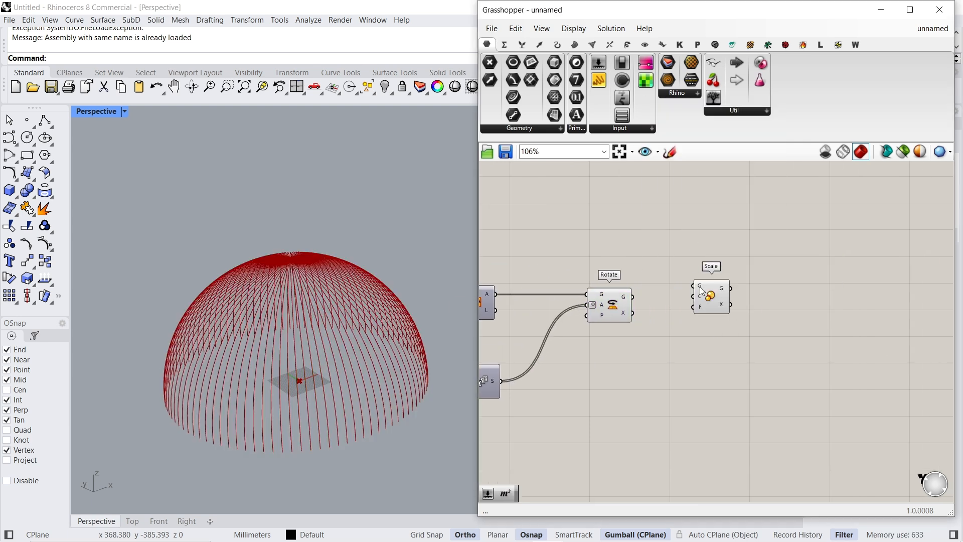
left_click_drag(634, 297, 634, 297)
left_click_drag(706, 310, 740, 321)
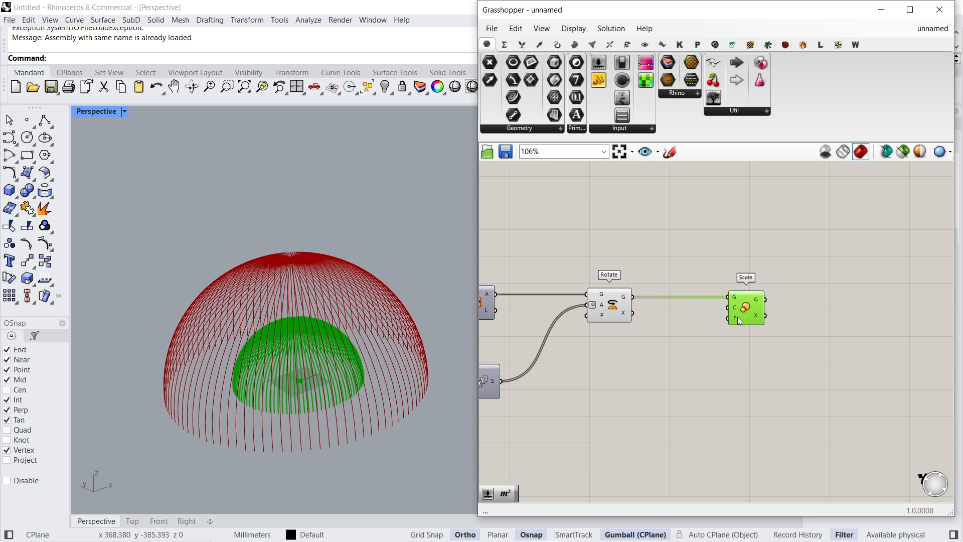
- Add a Graph Mapper with the Linear graph type and place it below the Scale component
double_click(695, 342)
type("graph")
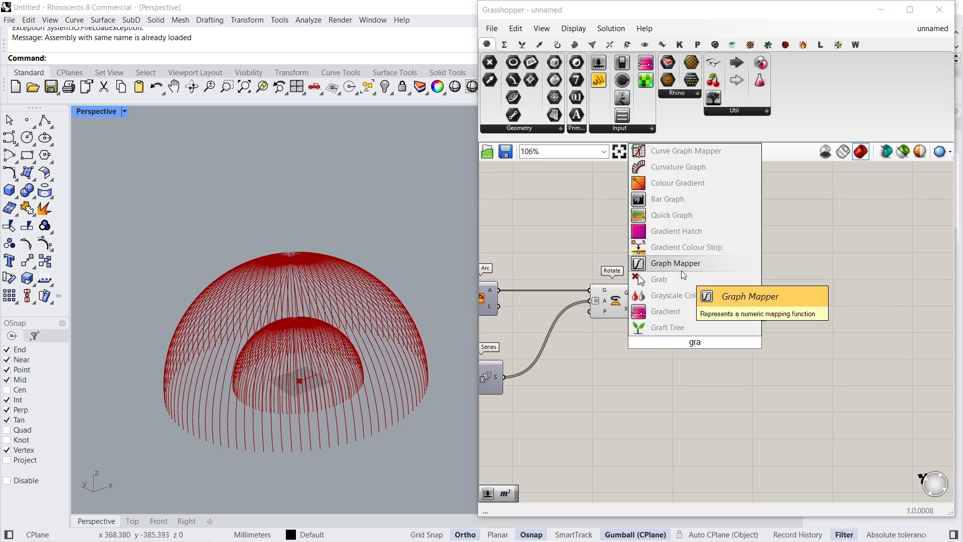
left_click(681, 270)
right_click(690, 336)
mouse_move(741, 482)
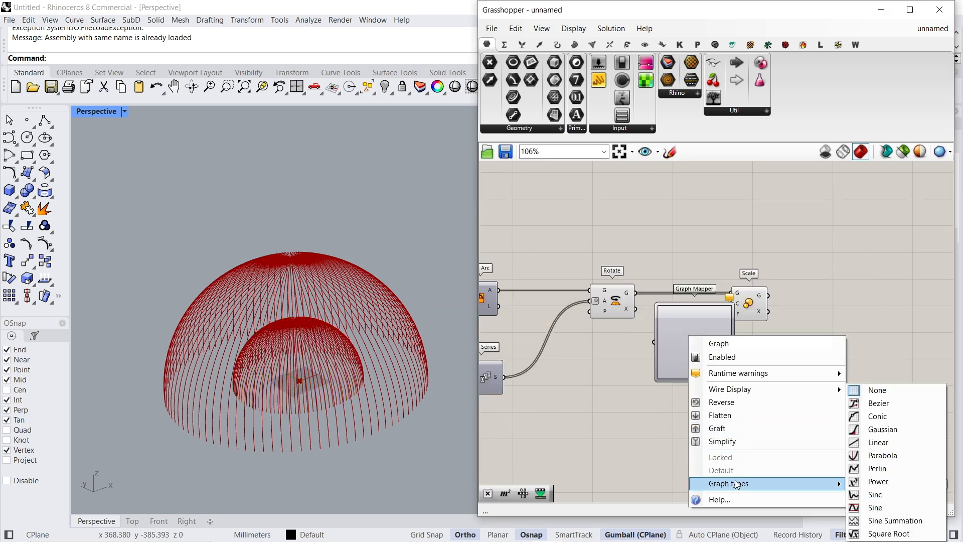
left_click(878, 441)
left_click_drag(720, 353, 695, 410)
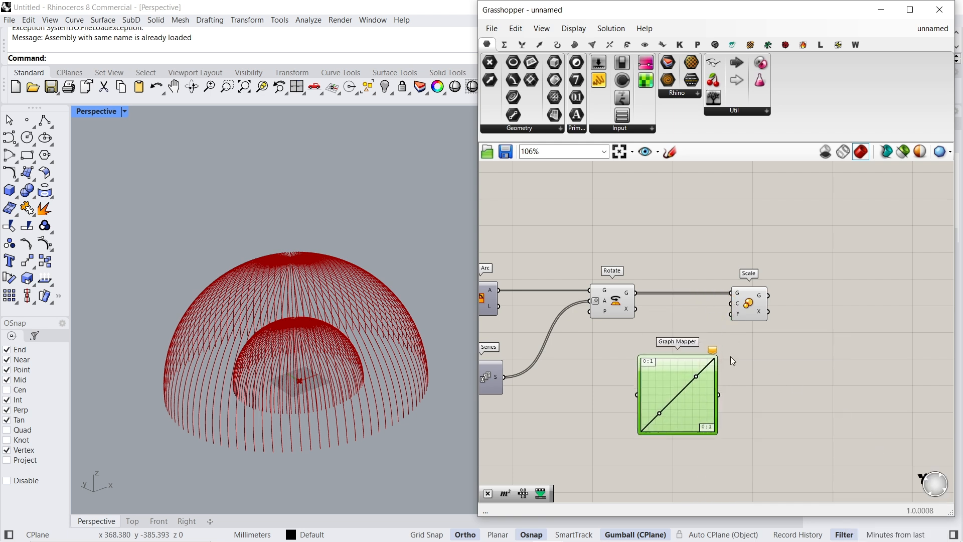
- Add a Range component between the Series component and the Graph Mapper
right_click_drag(685, 315, 730, 284)
left_click_drag(699, 348, 708, 378)
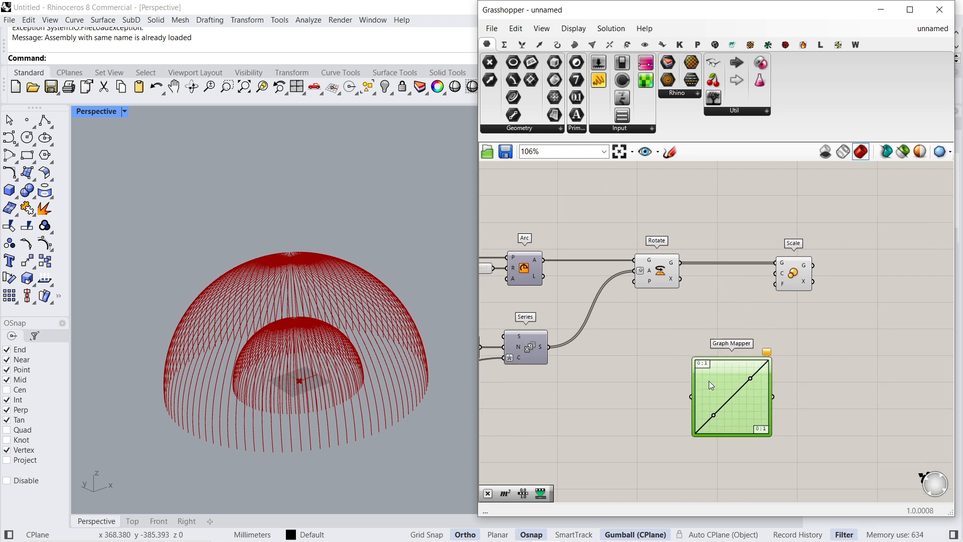
right_click_drag(635, 402, 673, 352)
double_click(673, 352)
type("range")
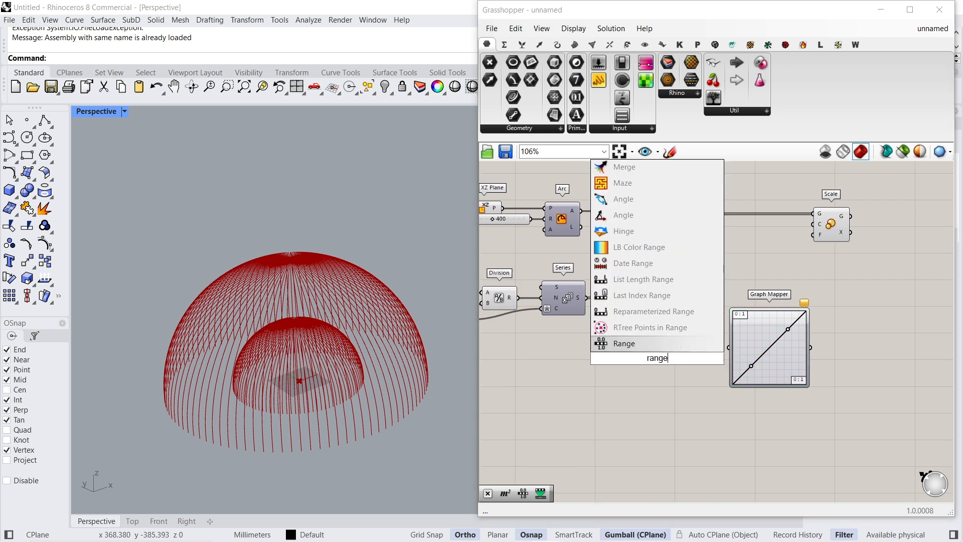
key("Return")
right_click_drag(552, 309, 668, 297)
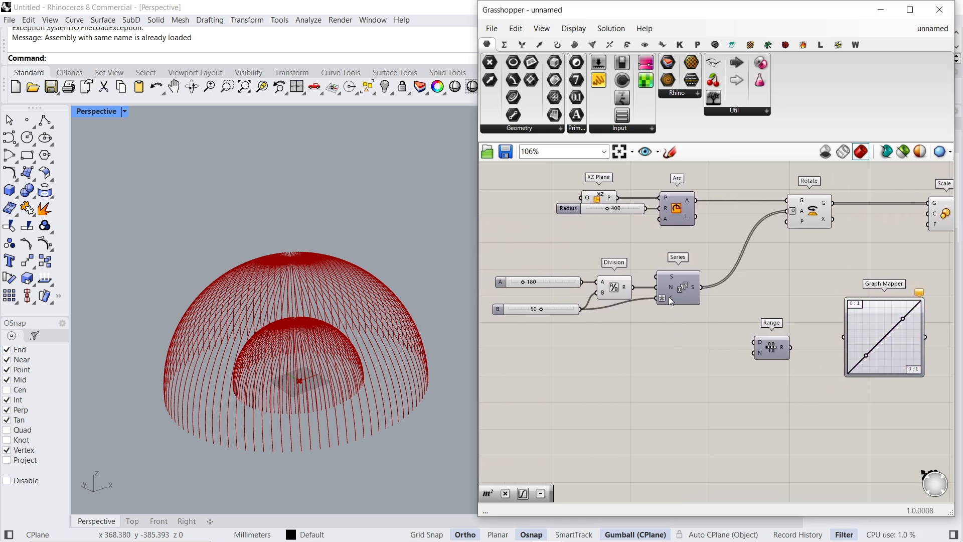
- Connect slider B to the Range's step count input and feed the Range output into the Graph Mapper
left_click_drag(580, 309, 746, 357)
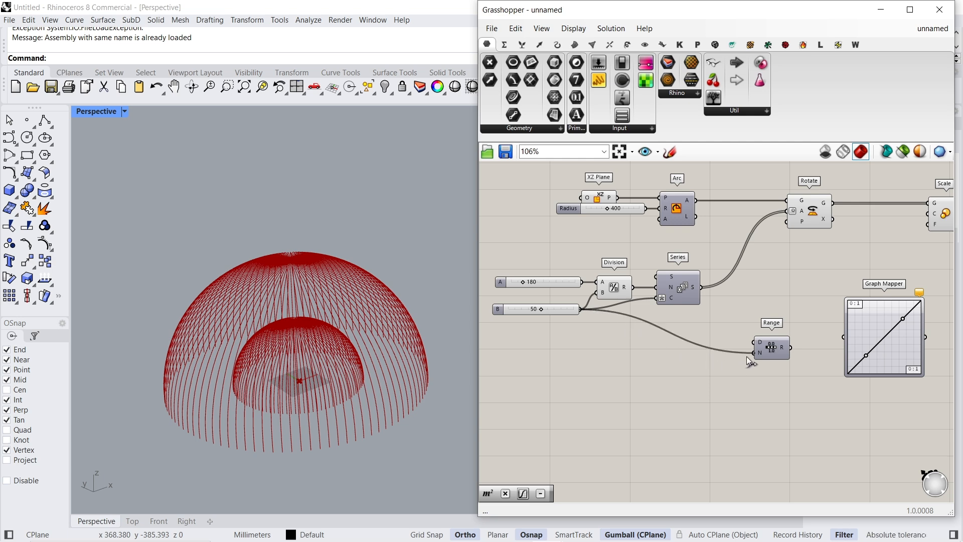
scroll(746, 356, "up", 2)
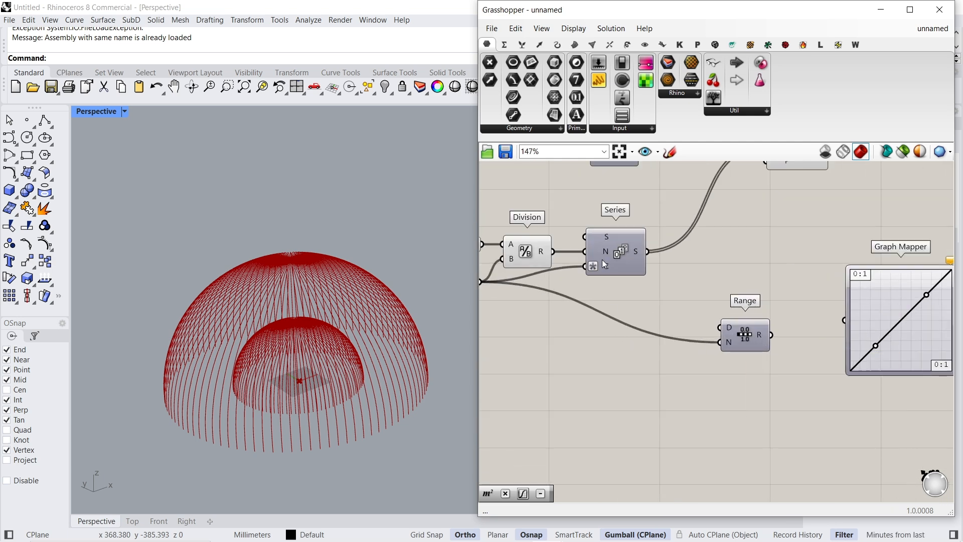
left_click_drag(772, 335, 837, 321)
right_click_drag(912, 329, 677, 352)
scroll(676, 354, "down", 1)
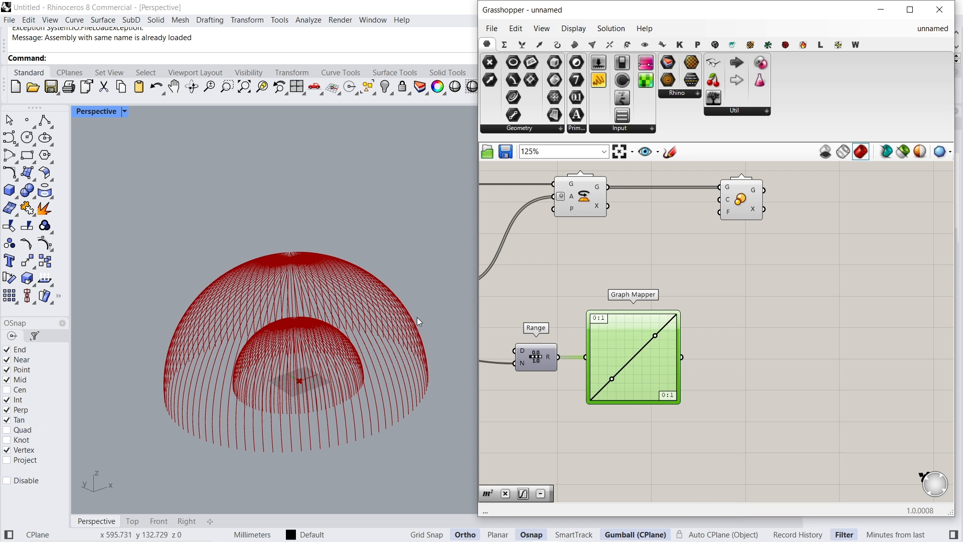
- Add a Remap Numbers component after the Graph Mapper and connect the mapped values to its value input
double_click(757, 350)
type("remap")
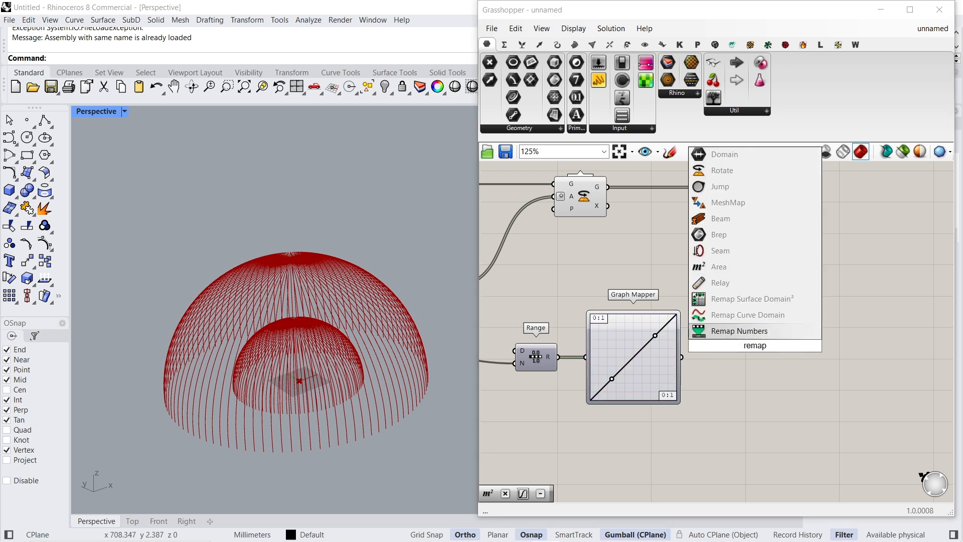
key("Return")
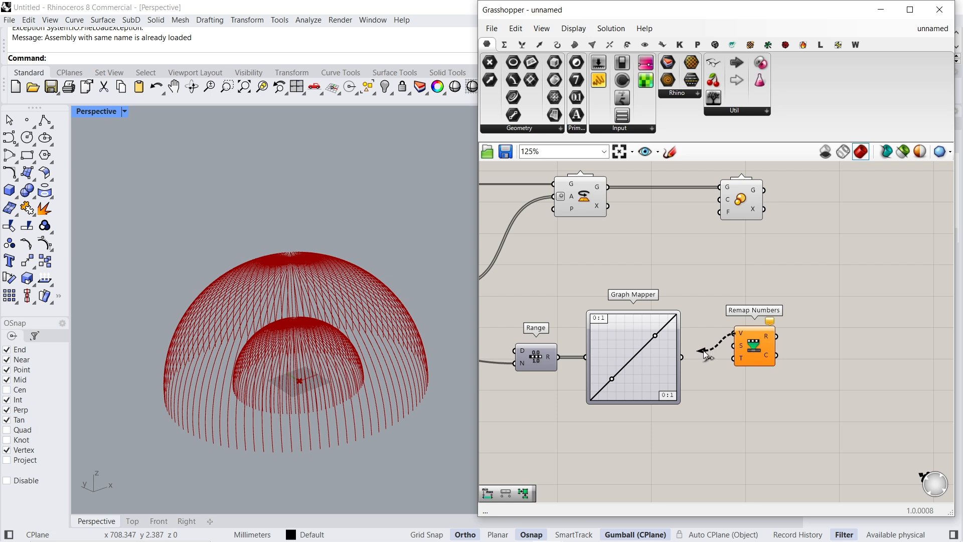
left_click_drag(751, 350, 775, 370)
- Add a Bounds component fed by the Graph Mapper and connect it to the source domain of Remap Numbers
double_click(715, 395)
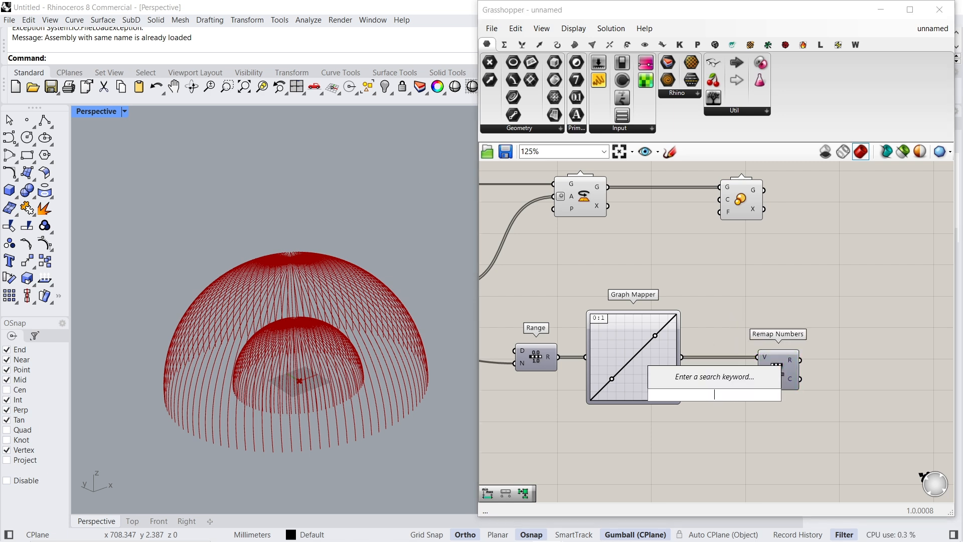
type("bounds")
key("Return")
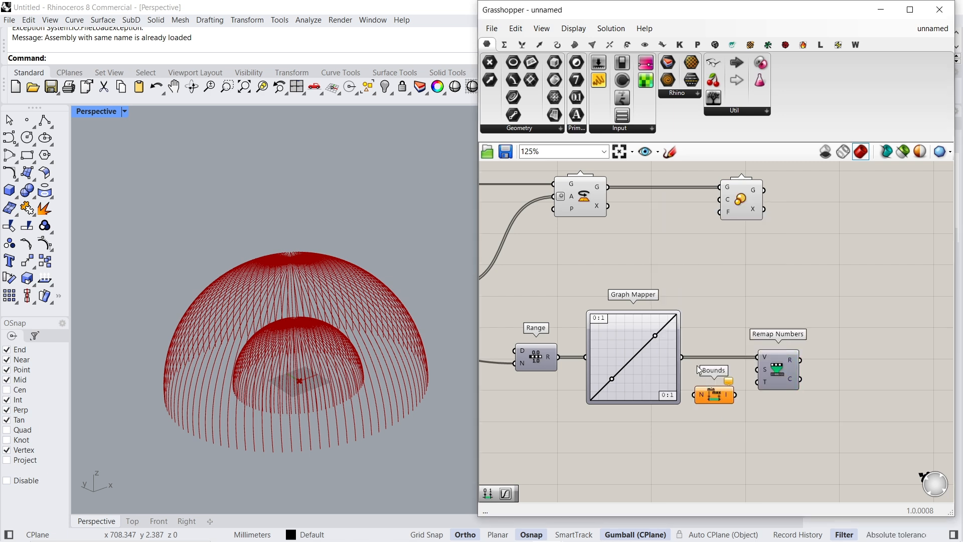
left_click_drag(693, 388, 732, 370)
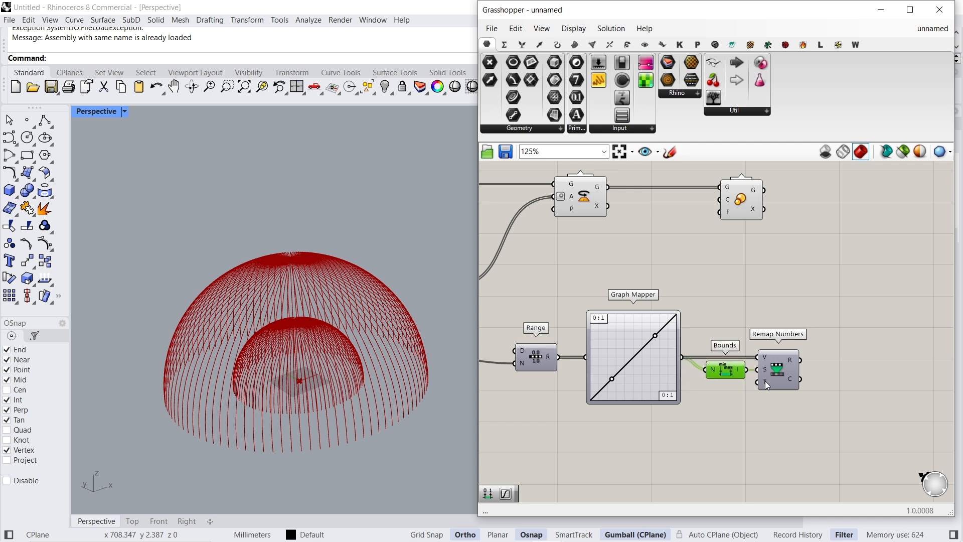
- Add a Construct Domain component below and connect it to the target domain of Remap Numbers
double_click(741, 441)
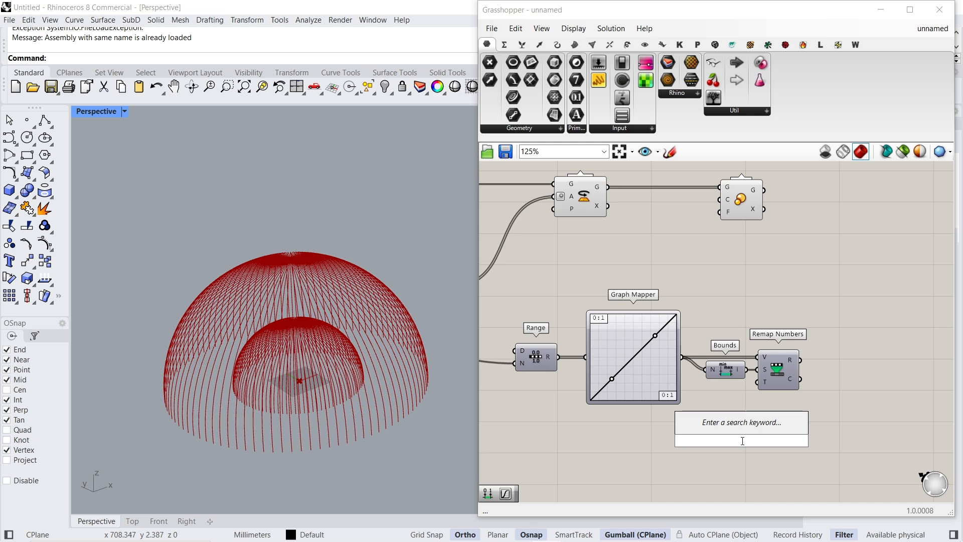
type("construct domai")
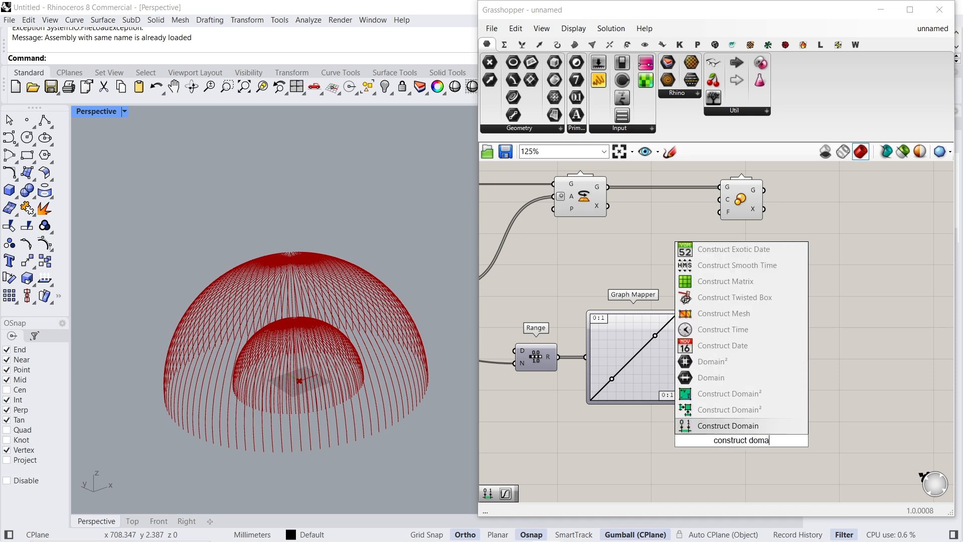
key("Return")
left_click_drag(761, 399, 723, 459)
- Add two sliders to Construct Domain, with a domain start of 1 and a domain end of 1.50
double_click(613, 453)
type("1")
key("Return")
scroll(605, 421, "up", 4)
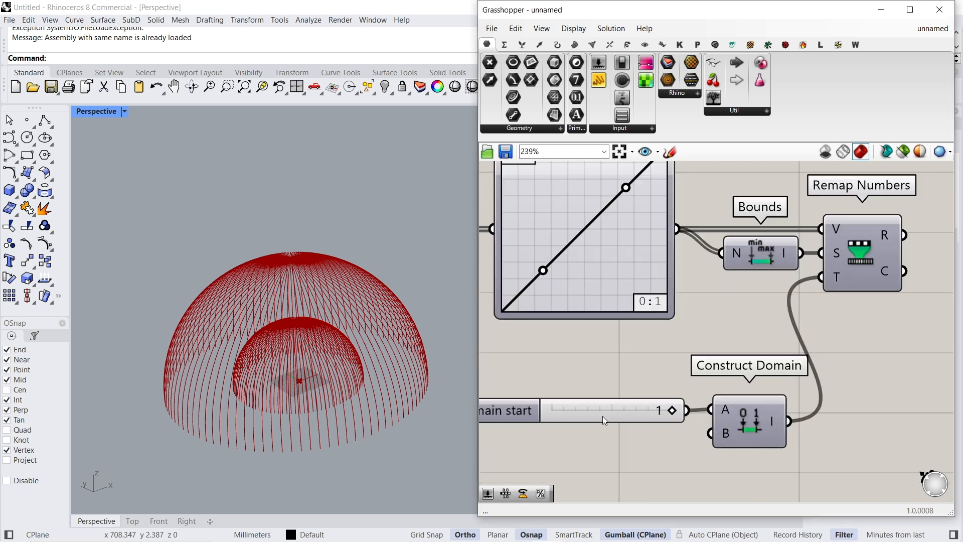
double_click(623, 443)
type("1.5")
key("Return")
left_click_drag(660, 446, 636, 446)
left_click_drag(697, 442, 640, 432)
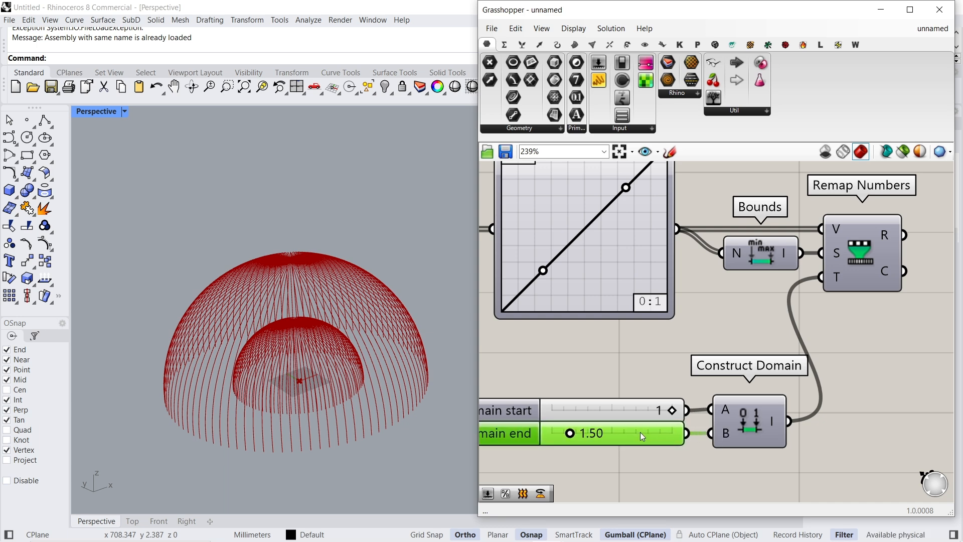
- Connect the remapped numbers to the factor input of the Scale component
scroll(640, 432, "down", 2)
right_click_drag(750, 254, 742, 360)
scroll(742, 360, "down", 2)
left_click_drag(723, 245, 797, 393)
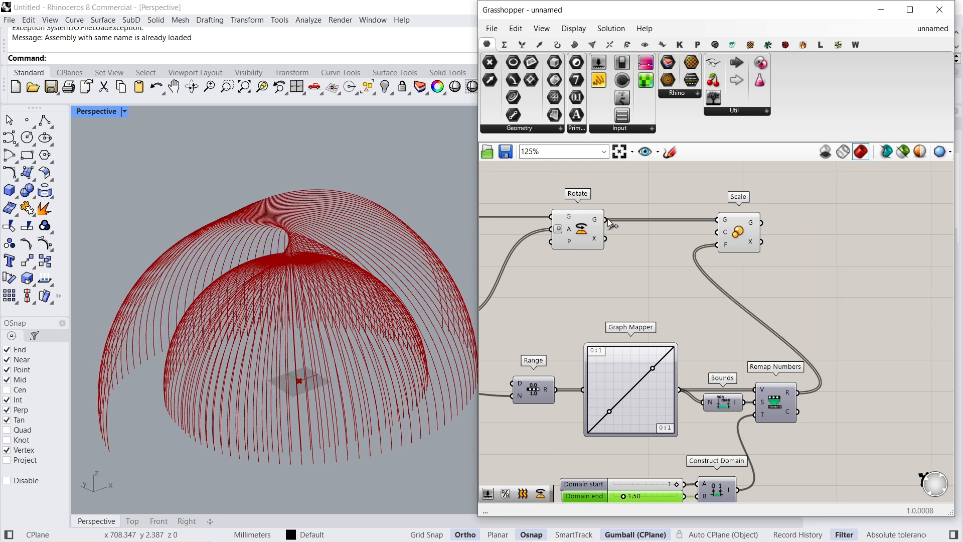
- Turn off the preview of the Rotate component and move the Scale component farther away from it
left_click(578, 229)
right_click(616, 194)
left_click(634, 213)
left_click_drag(747, 232, 853, 232)
scroll(324, 302, "down", 4)
right_click_drag(324, 302, 374, 295)
scroll(379, 250, "up", 5)
scroll(339, 290, "down", 4)
- Try a higher domain end value with its slider and undo the change
right_click_drag(632, 494, 660, 439)
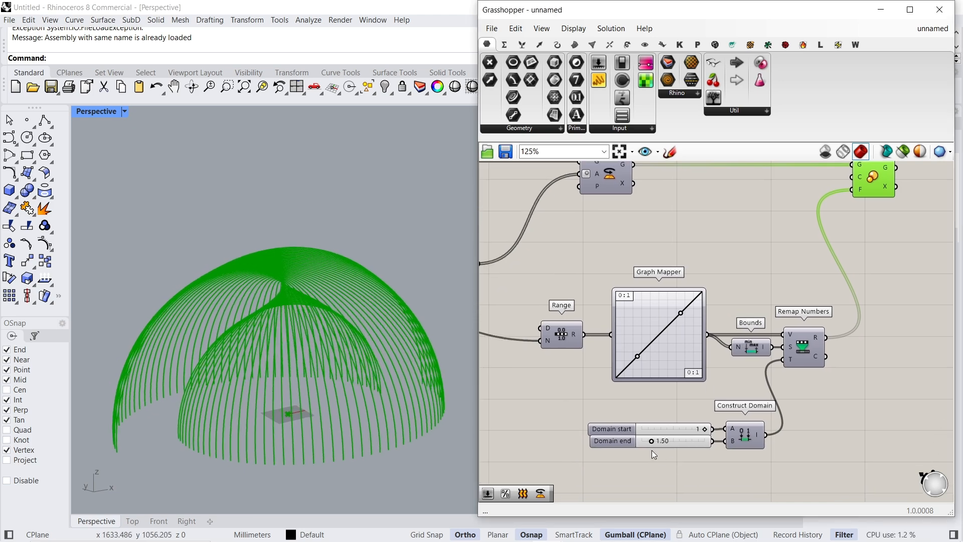
left_click_drag(653, 441, 673, 441)
key("ctrl+z")
scroll(363, 298, "down", 5)
right_click_drag(364, 299, 341, 356)
- Add a Loft component after Scale and connect the scaled arcs to its curves input
right_click_drag(834, 275, 638, 371)
scroll(757, 257, "up", 2)
left_click(757, 257)
double_click(757, 257)
type("loft")
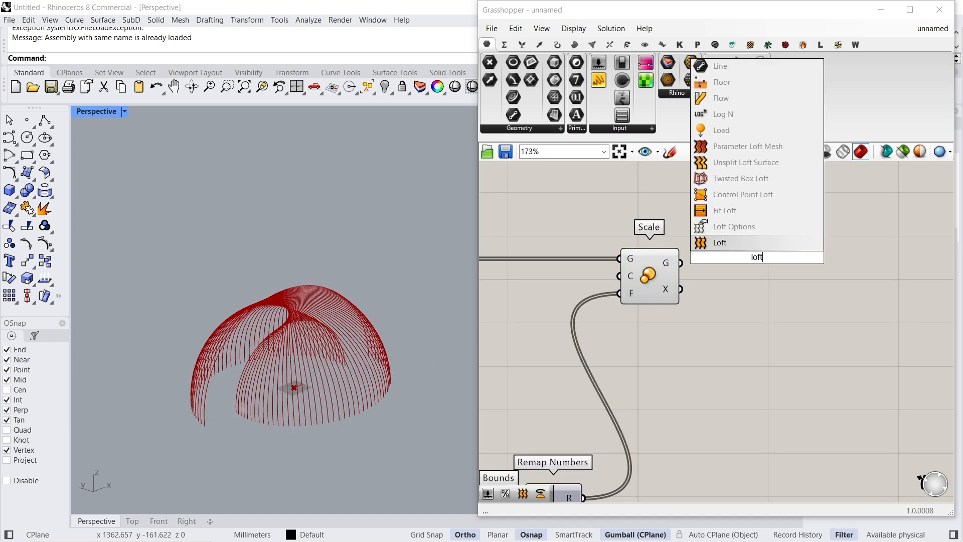
key("Return")
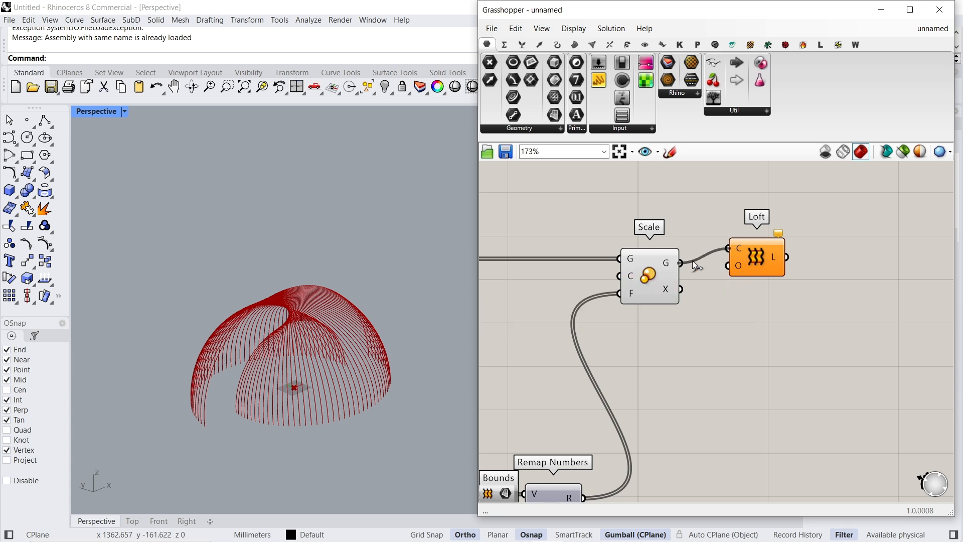
left_click_drag(754, 262, 779, 277)
- Turn off the preview of the Scale component to leave only the lofted dome surface displayed
right_click(672, 222)
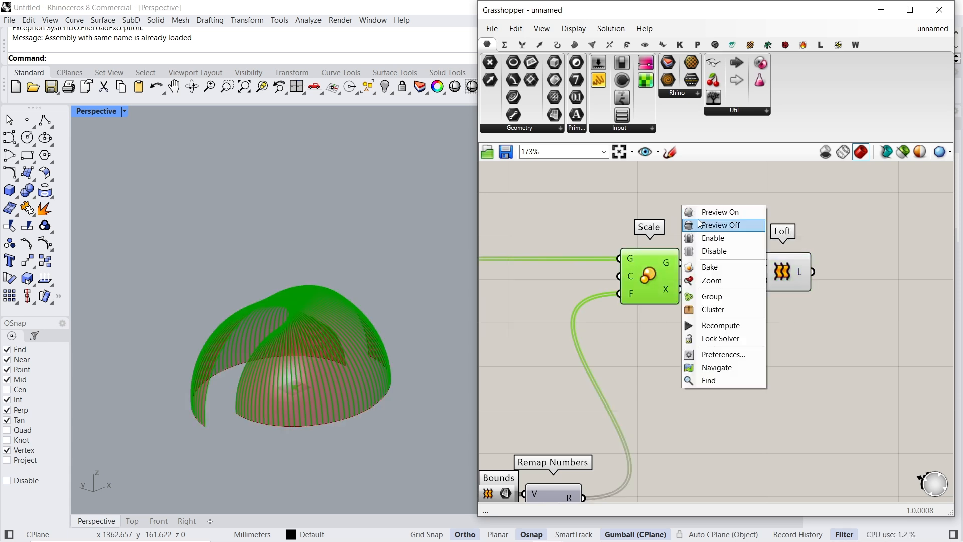
left_click(718, 224)
scroll(718, 255, "down", 5)
mouse_move(409, 332)
right_mouse_down()
mouse_move(422, 303)
mouse_move(410, 329)
right_mouse_up()
scroll(303, 348, "up", 4)
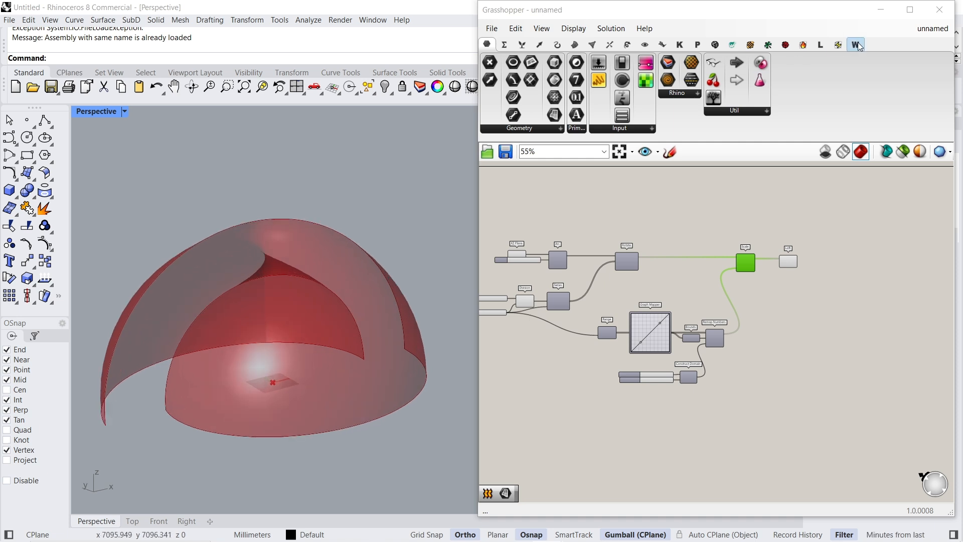
left_click(881, 10)
left_click(245, 87)
- Insert a Relay on the wire from slider B to Range and align it with Range and the Graph Mapper
right_click_drag(500, 321, 566, 318)
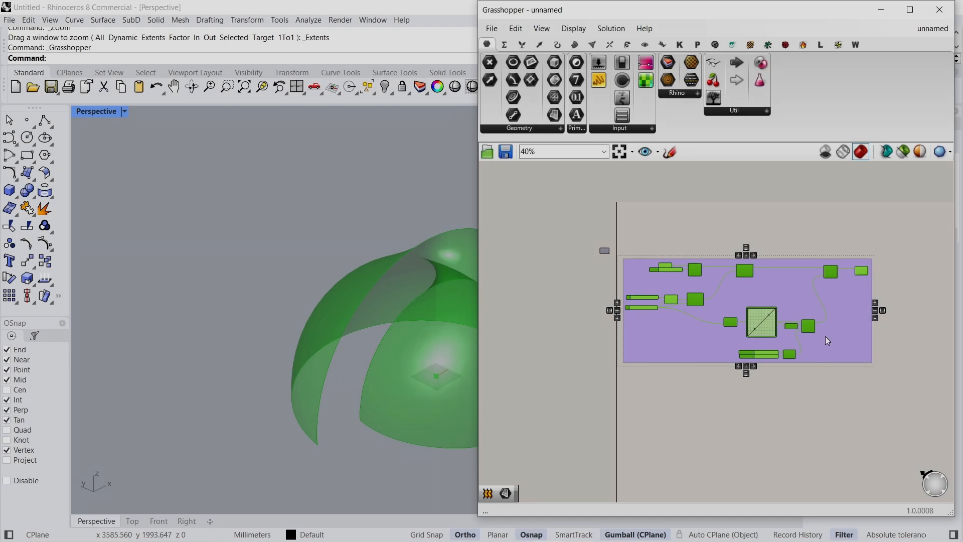
scroll(709, 288, "up", 5)
left_click_drag(768, 326, 769, 313)
scroll(878, 446, "down", 5)
double_click(596, 339)
left_click_drag(597, 341, 558, 354)
left_click_drag(692, 355, 695, 340)
left_click_drag(558, 354, 599, 352)
left_click_drag(695, 339, 687, 346)
left_click_drag(750, 351, 751, 342)
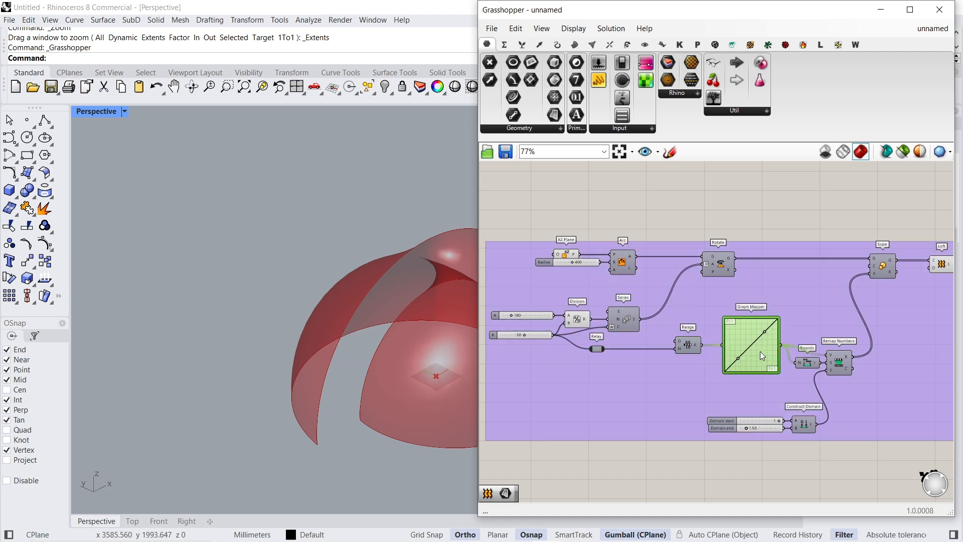
- Tighten the layout of the Bounds and Construct Domain components and their sliders inside the group
left_click_drag(808, 362, 806, 352)
left_click_drag(753, 428, 755, 395)
left_click(770, 396)
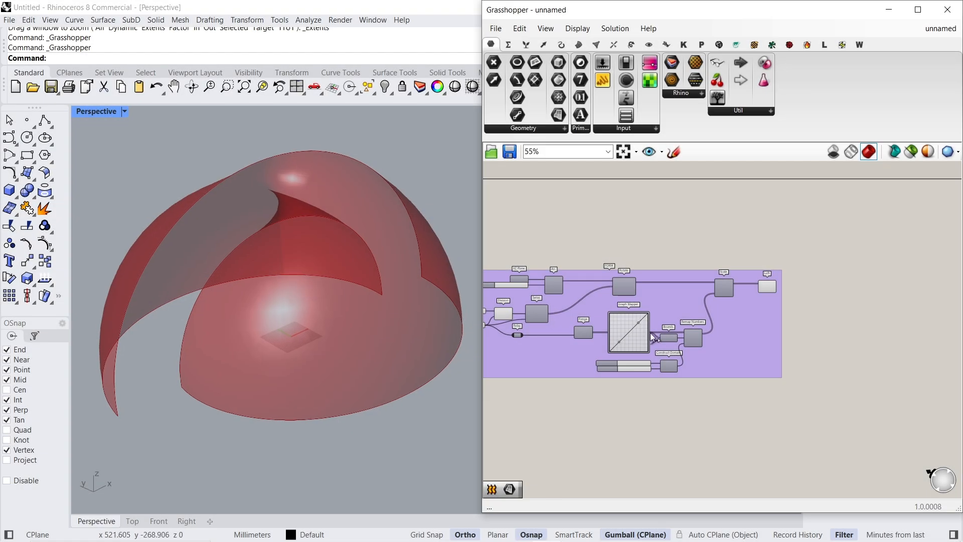
- Add a Brep Edges component outside the group and connect the Loft output to it
scroll(744, 286, "up", 3)
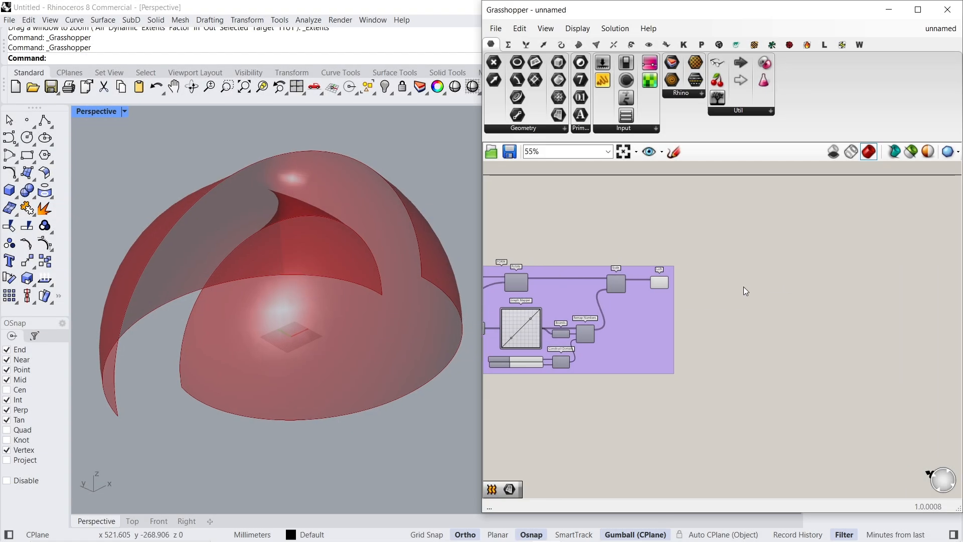
double_click(722, 276)
type("BREP")
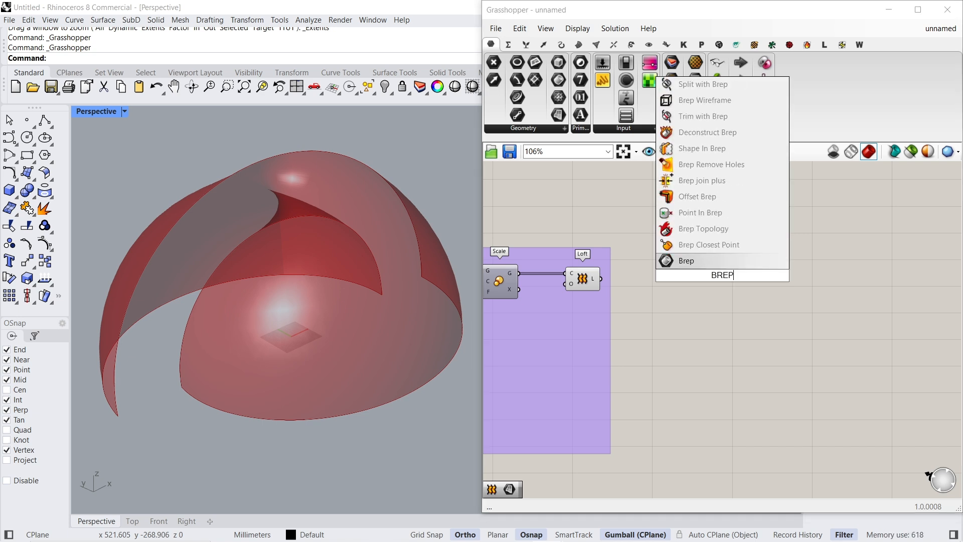
type(" ED")
key("Up")
key("Return")
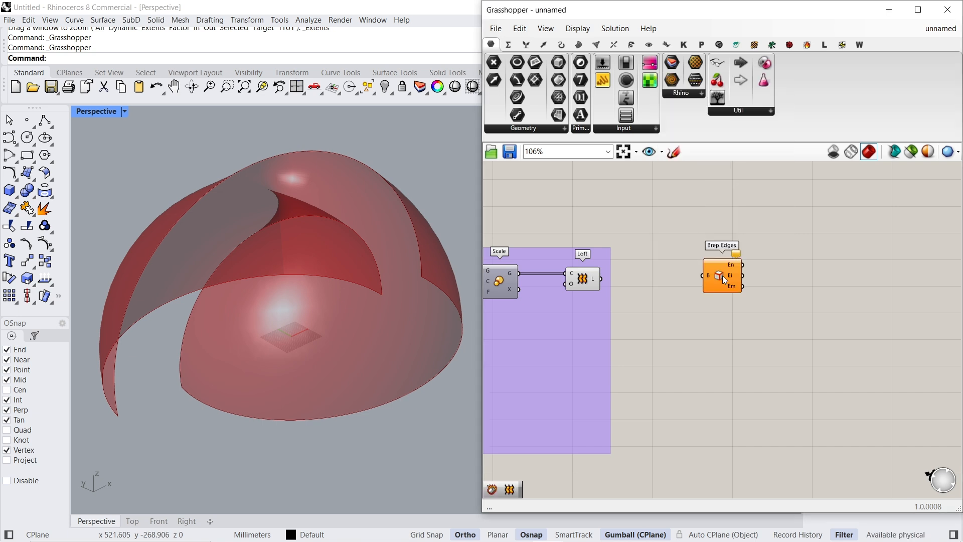
key("Caps_Lock")
mouse_move(703, 276)
left_mouse_down()
mouse_move(601, 279)
mouse_move(687, 276)
left_mouse_up()
- Add a List Item component and connect the naked edges output of Brep Edges to its list input
double_click(690, 280)
type("list ")
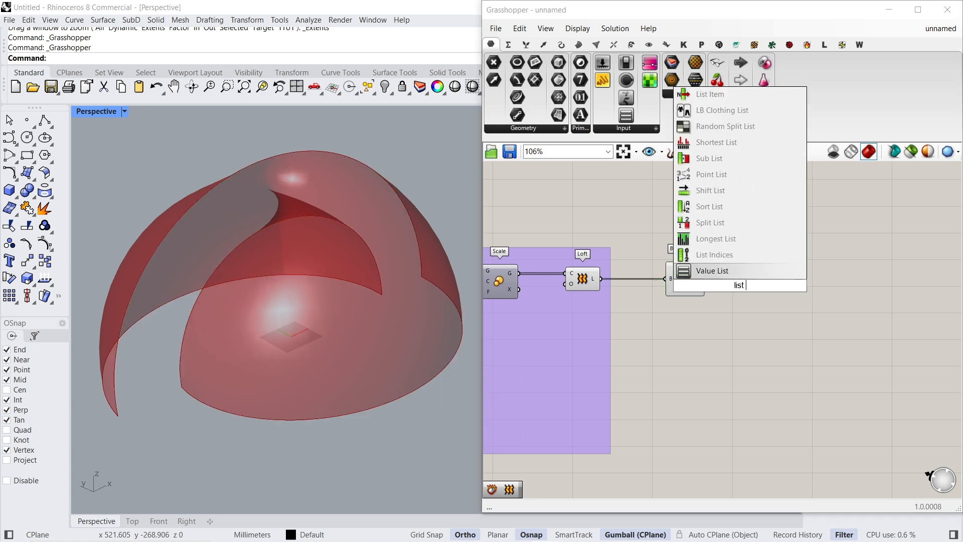
type("item")
key("Return")
scroll(739, 285, "up", 3)
left_click_drag(710, 268, 670, 256)
- Duplicate the List Item with its naked edges connection and align the two copies in a column
left_click(738, 287)
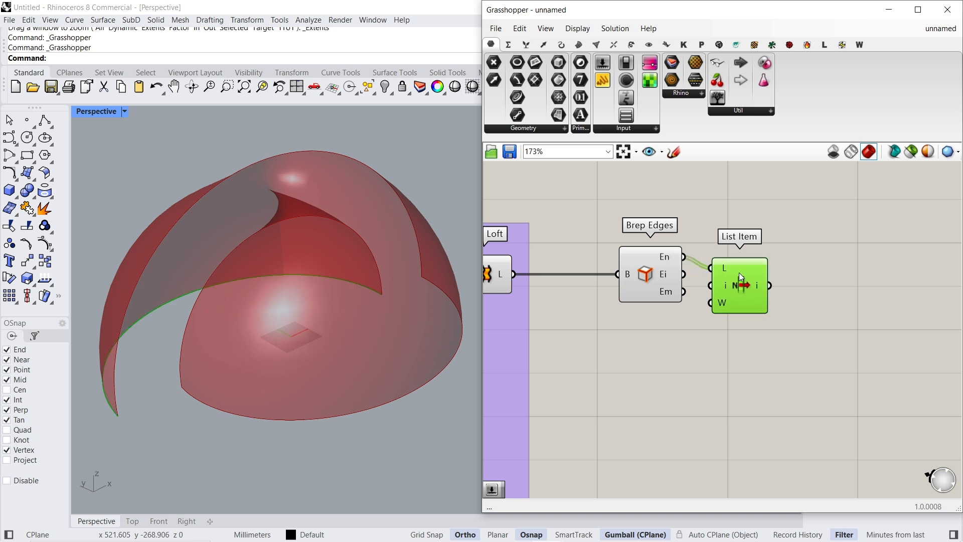
left_click_drag(746, 288, 826, 366)
left_click(841, 266, "shift")
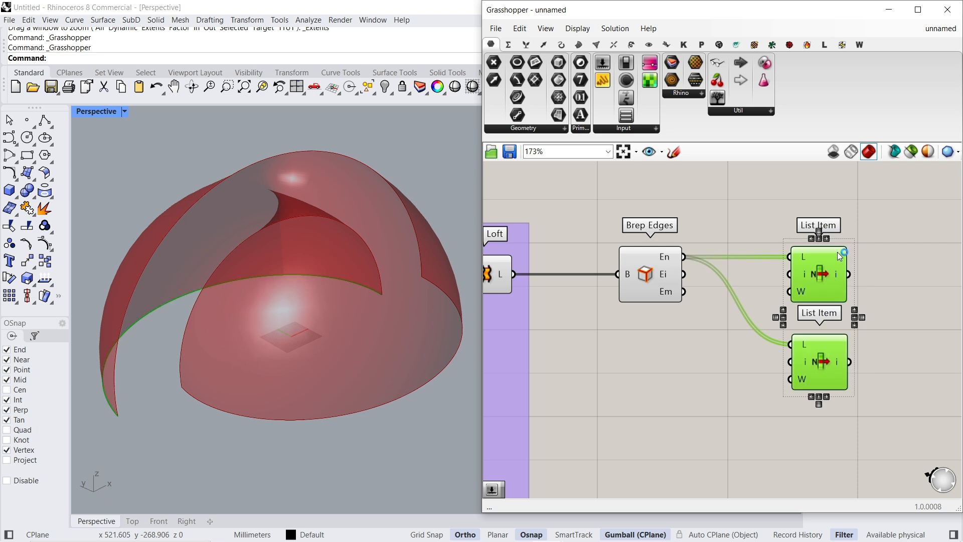
left_click(871, 258)
- Add an Index slider to the lower List Item and set it to 2 to pick the second base edge
right_click_drag(719, 370, 724, 327)
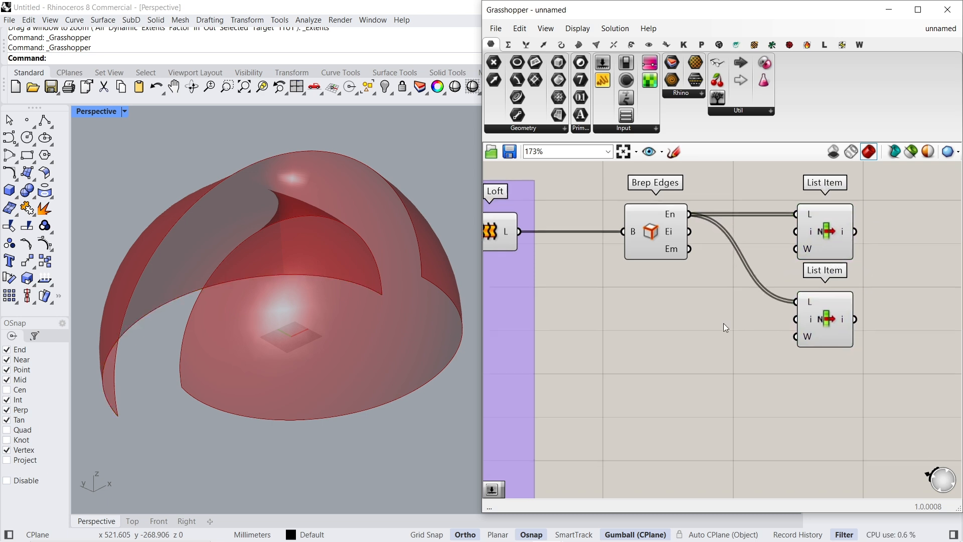
double_click(724, 323)
type("4")
key("Return")
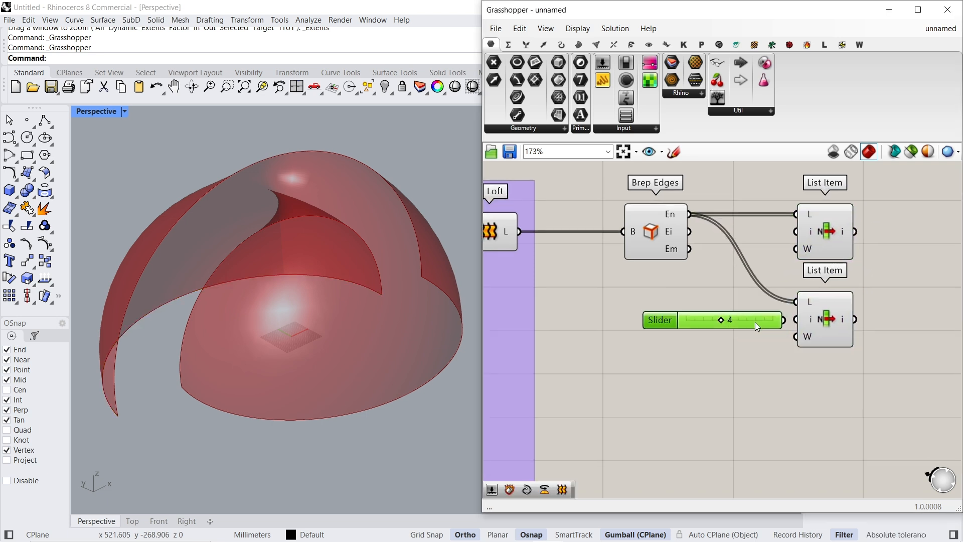
left_click_drag(758, 325, 701, 323)
left_click(823, 312)
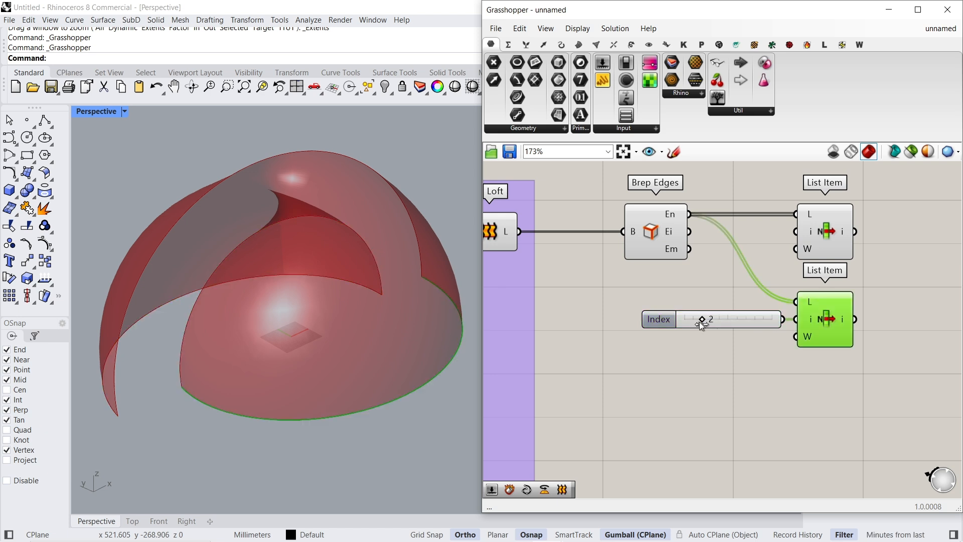
left_click(827, 236)
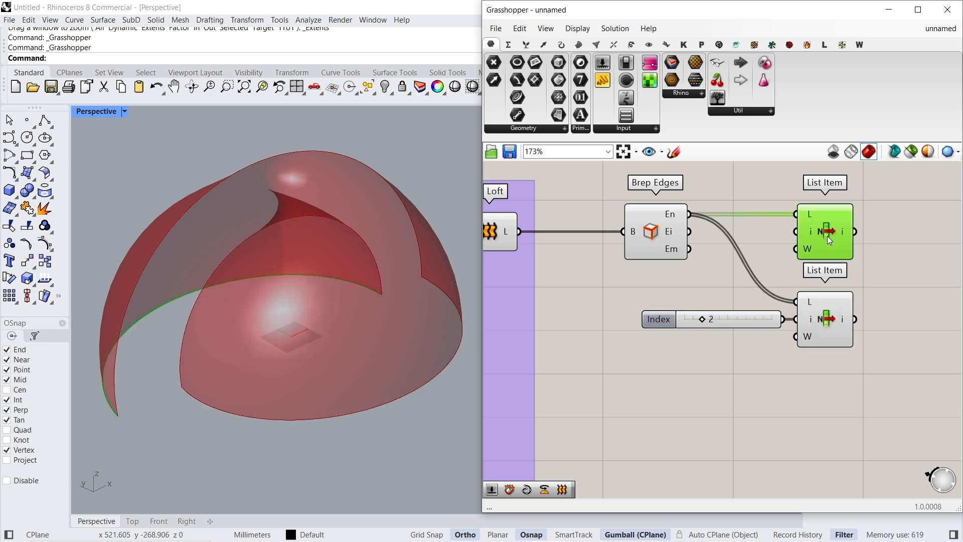
left_click(841, 312)
- Turn off the previews of the Loft and Brep Edges components
right_click_drag(762, 246, 848, 268)
left_click(582, 256)
right_click(593, 189)
left_click(606, 204)
left_click_drag(785, 248, 685, 203)
right_click(685, 203)
left_click(697, 222)
- Add a Dash Pattern component and connect the upper List Item's edge to its curve input
right_click_drag(826, 276, 606, 276)
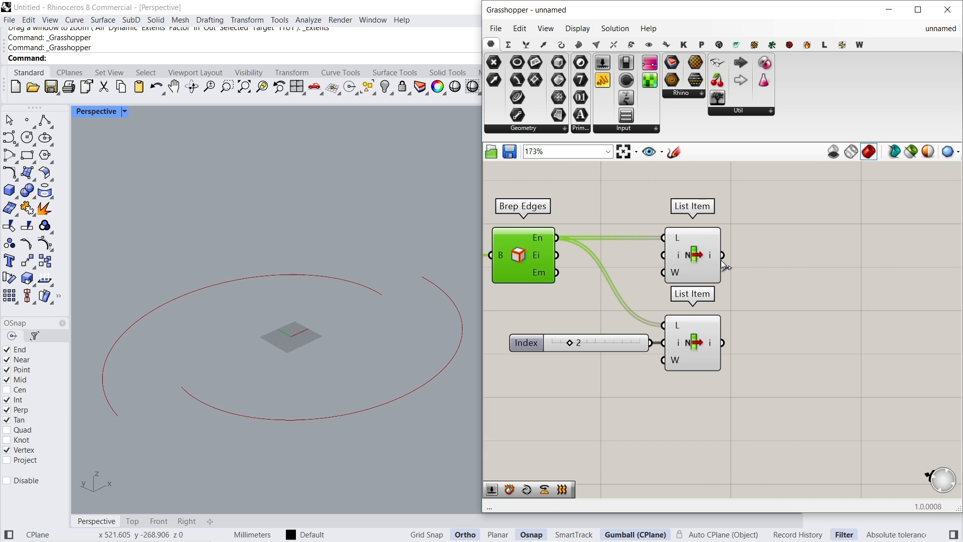
left_click(763, 258)
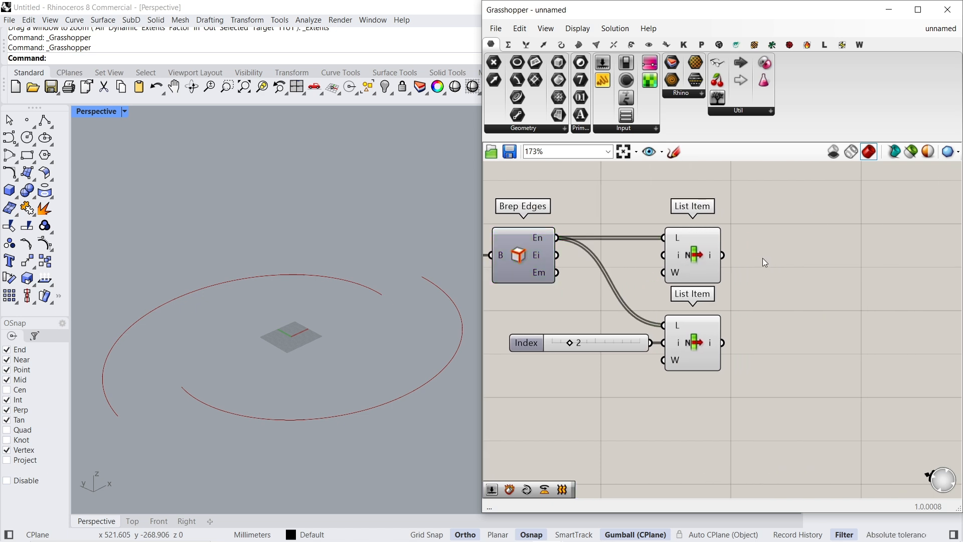
left_click(560, 49)
left_click(602, 94)
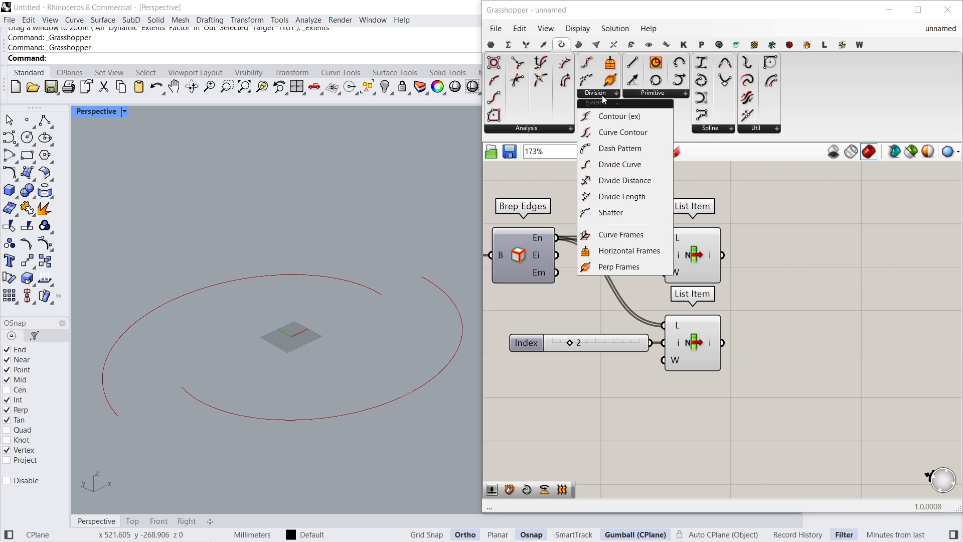
left_click(622, 146)
left_click(831, 249)
left_click_drag(760, 250, 727, 257)
right_click_drag(832, 273, 695, 286)
left_click_drag(716, 260, 749, 277)
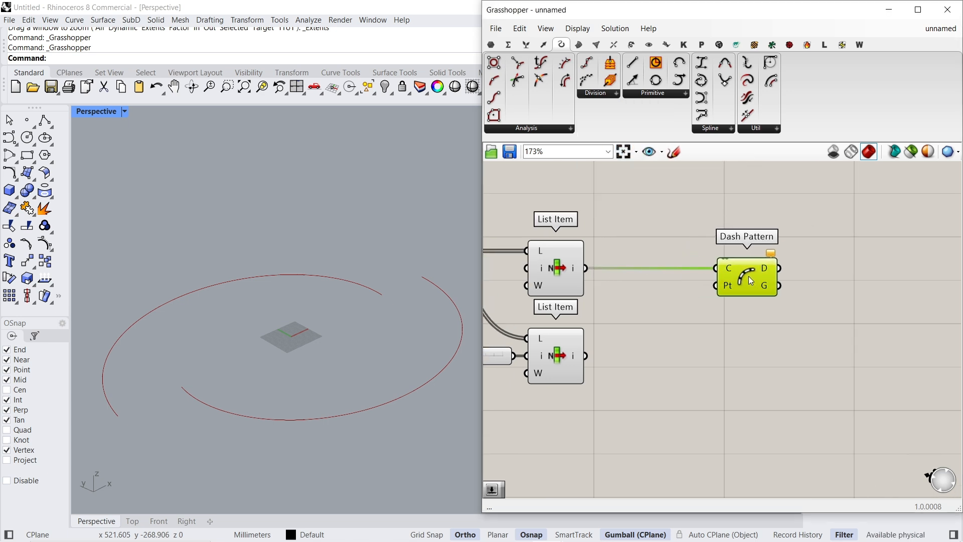
- Add a slider with the value 3 and connect it to the pattern input of Dash Pattern
double_click(668, 300)
type("3")
key("Return")
mouse_move(708, 305)
left_mouse_down()
mouse_move(665, 311)
mouse_move(699, 305)
left_mouse_up()
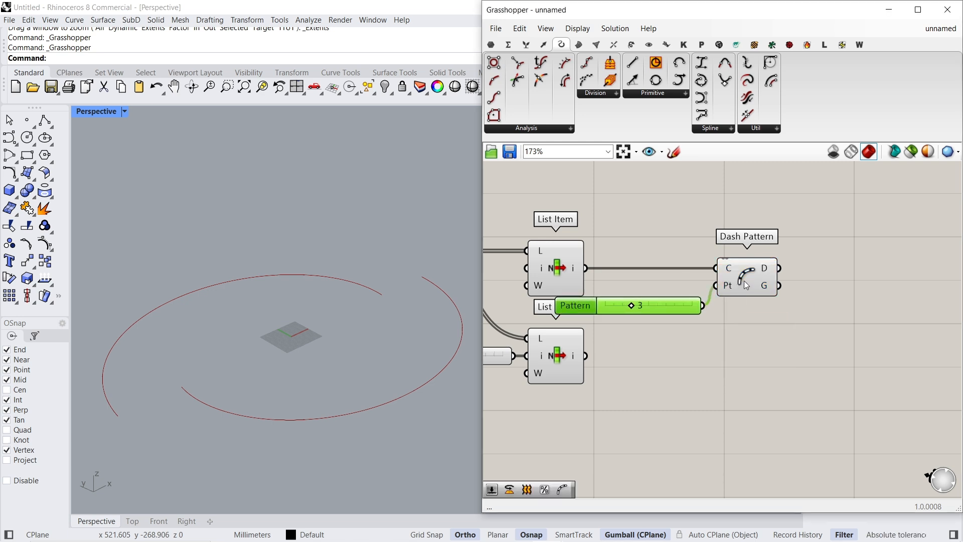
- Try a pattern value of 10 on the Dash Pattern component
left_click(751, 284)
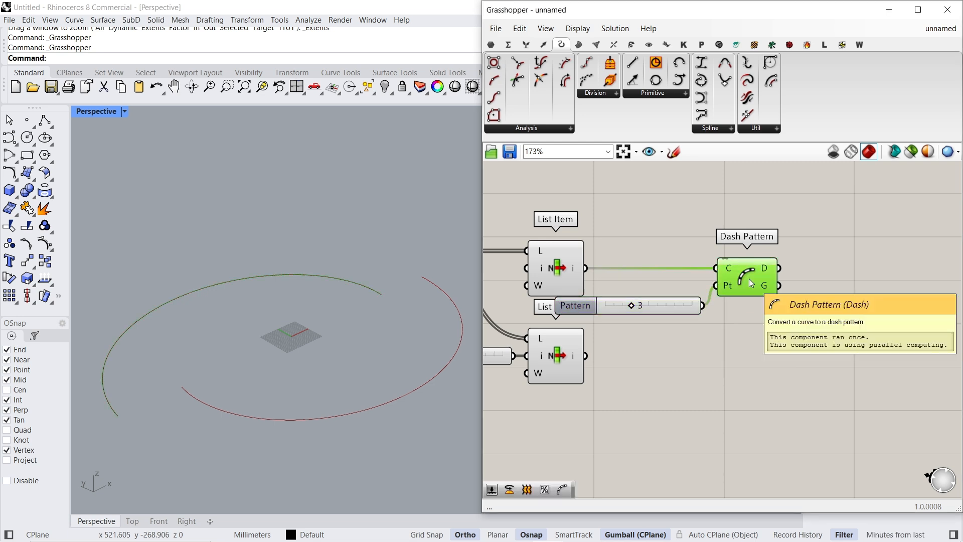
left_click(911, 152)
left_click(912, 153)
left_click_drag(637, 309, 669, 309)
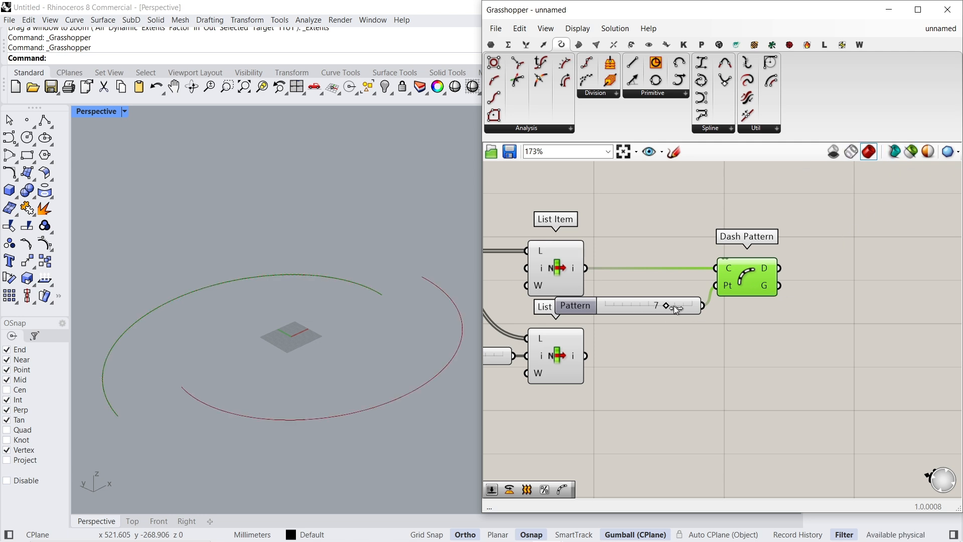
double_click(701, 351)
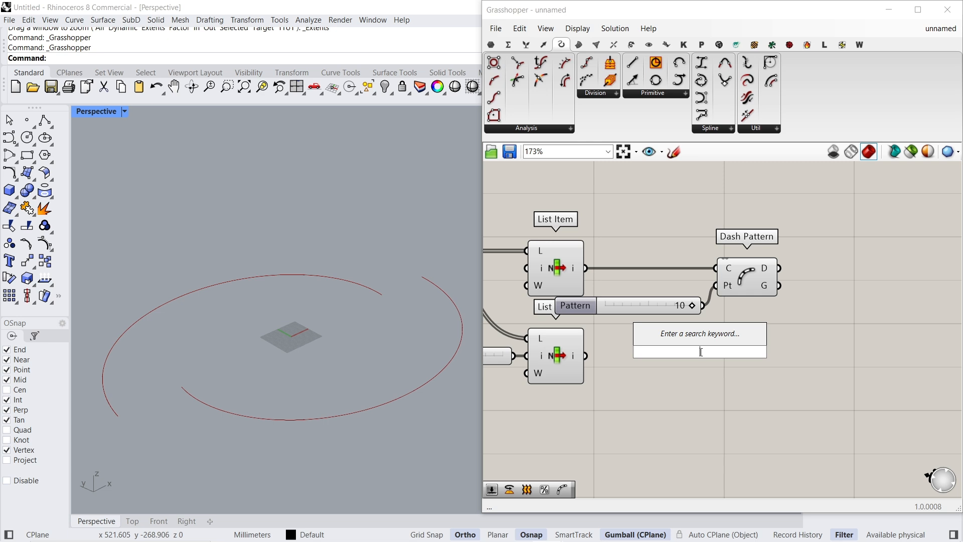
type("5")
- Move Dash Pattern further away from the List Items and delete its pattern slider
left_click_drag(746, 277, 823, 277)
left_click(616, 308)
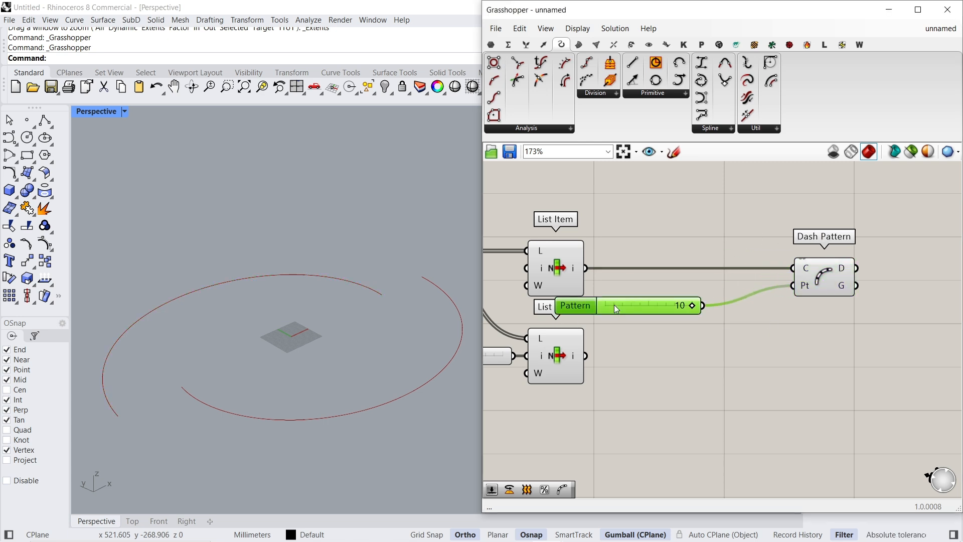
key("Delete")
- Add a Length component and connect the upper List Item's edge to its curve input
double_click(615, 306)
type("length")
key("Return")
left_click_drag(660, 319, 682, 324)
left_click_drag(607, 286, 587, 356)
mouse_move(688, 319)
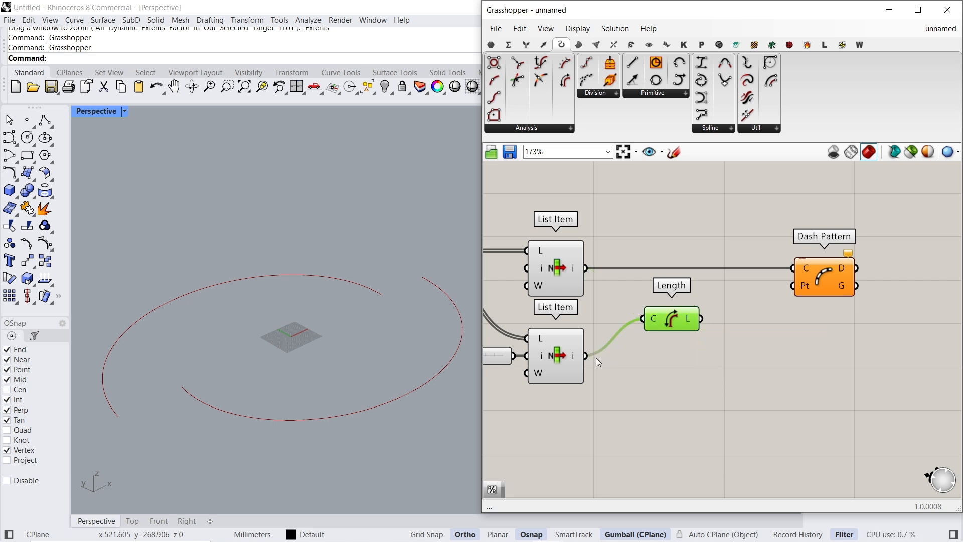
left_click_drag(645, 319, 679, 323)
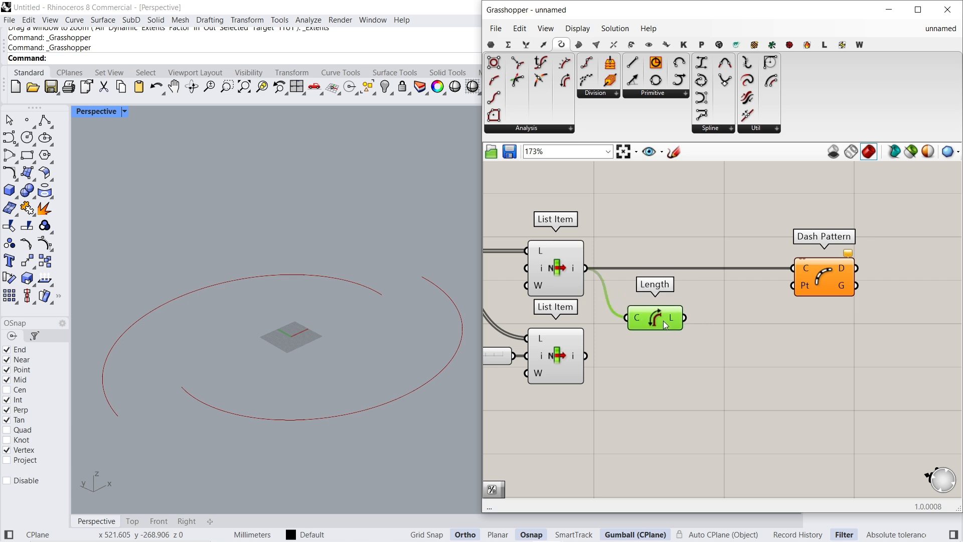
- Add a Division component after Length and connect the length output to its A input
double_click(702, 322)
type("division")
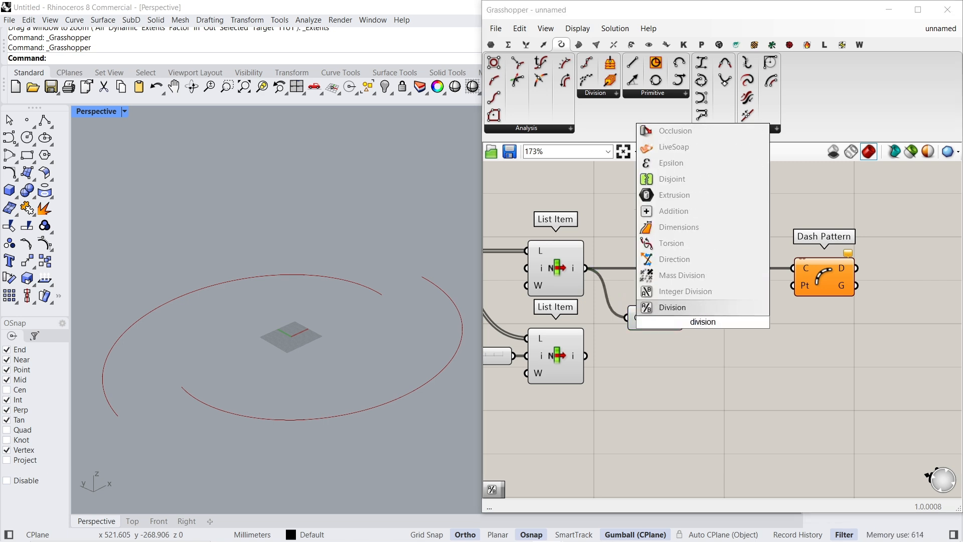
key("Return")
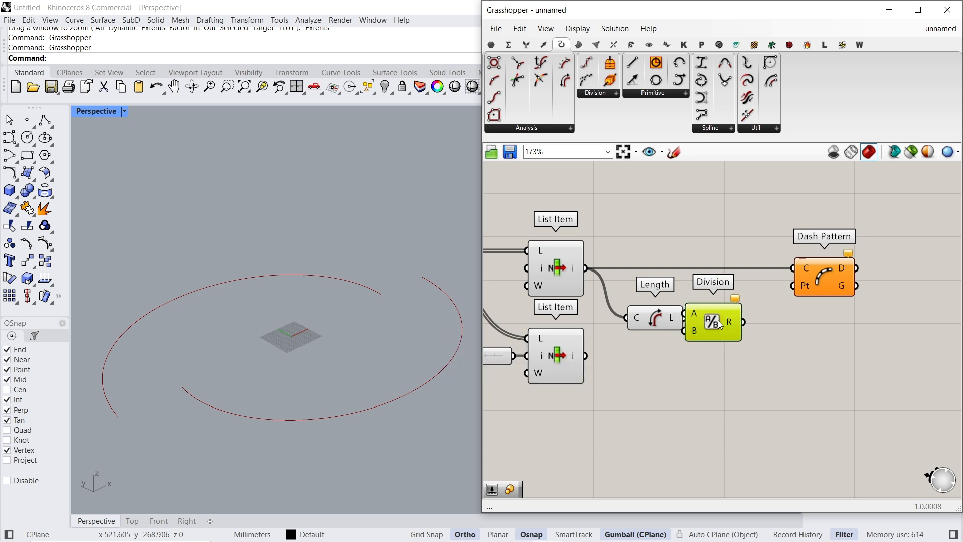
left_click_drag(695, 323, 712, 317)
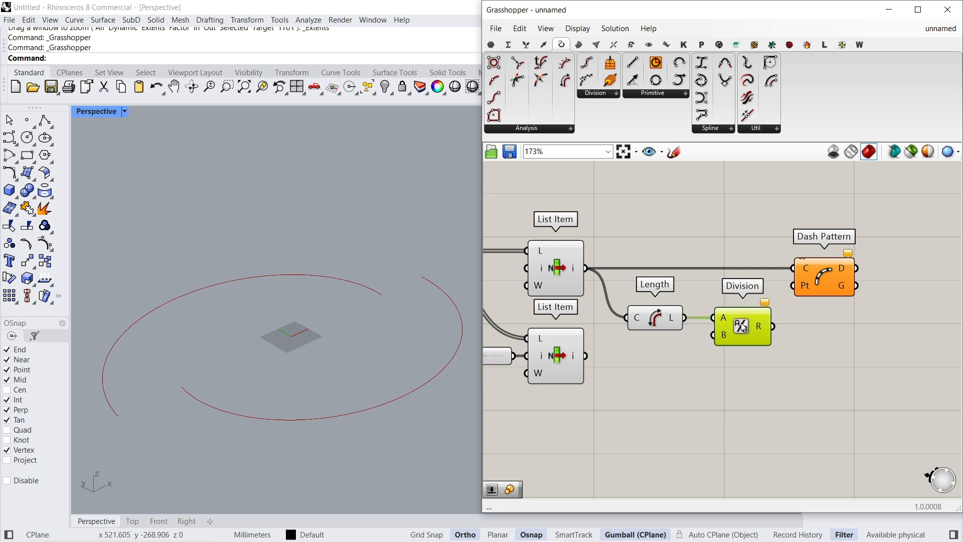
- Add a slider of 3 to Division's B input and connect the division result to Dash Pattern's pattern input
double_click(678, 350)
type("3")
key("Return")
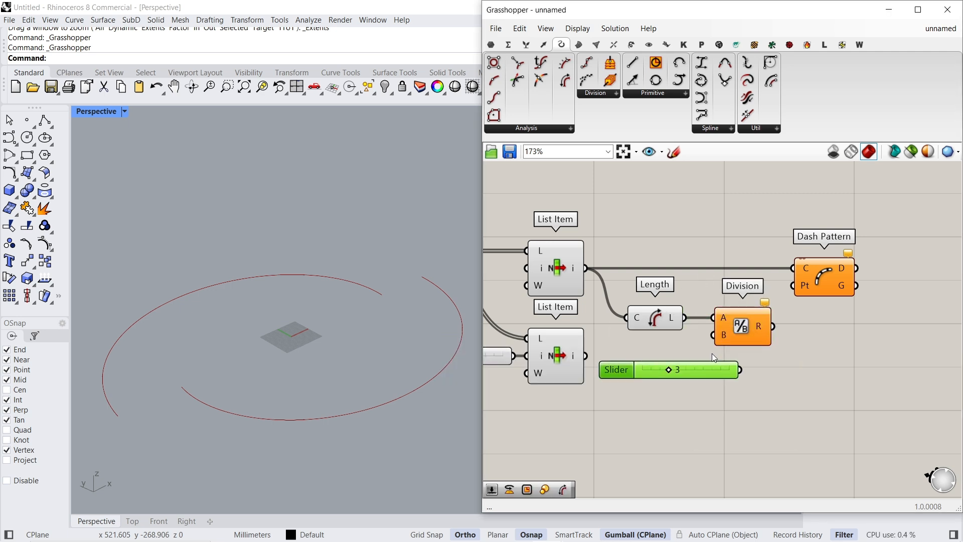
left_click_drag(736, 373, 739, 369)
left_click_drag(773, 326, 794, 286)
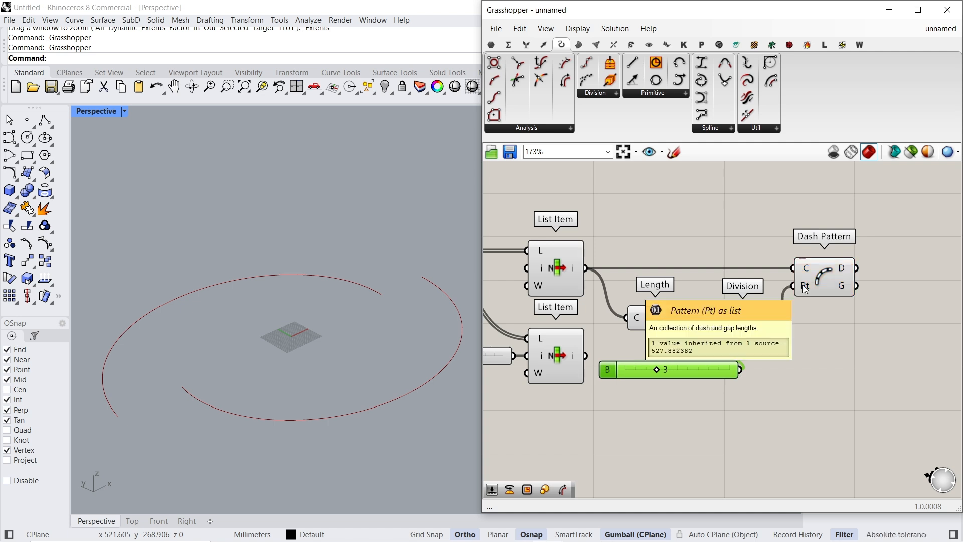
left_click(817, 279)
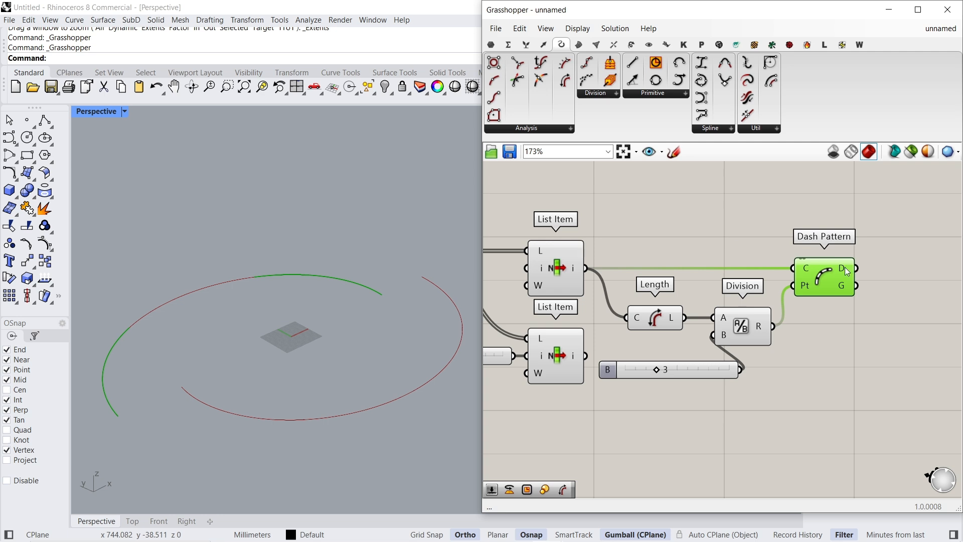
mouse_move(845, 270)
mouse_move(845, 286)
- Replace the divisor slider with a new one set to 37 and connect it to Division's B input
left_click(696, 374)
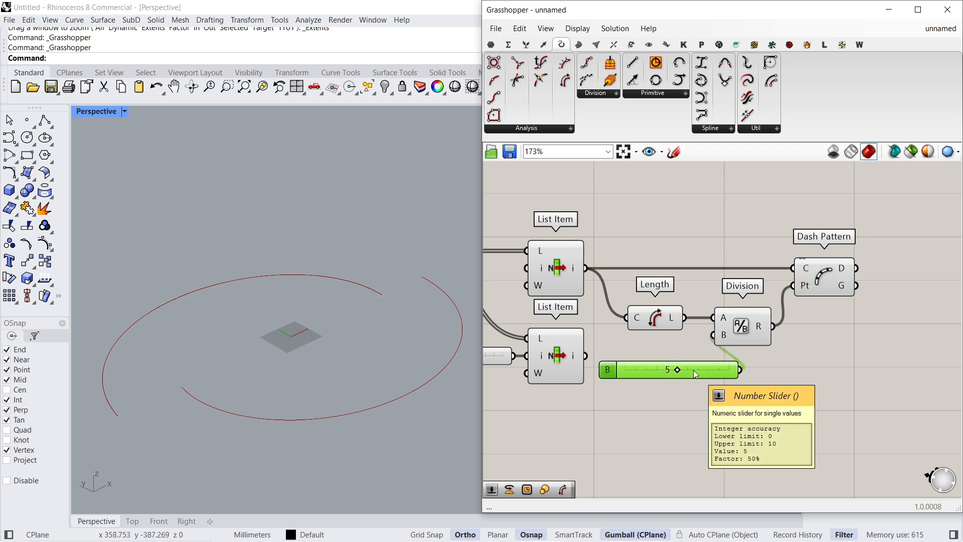
key("Delete")
double_click(694, 370)
type("37")
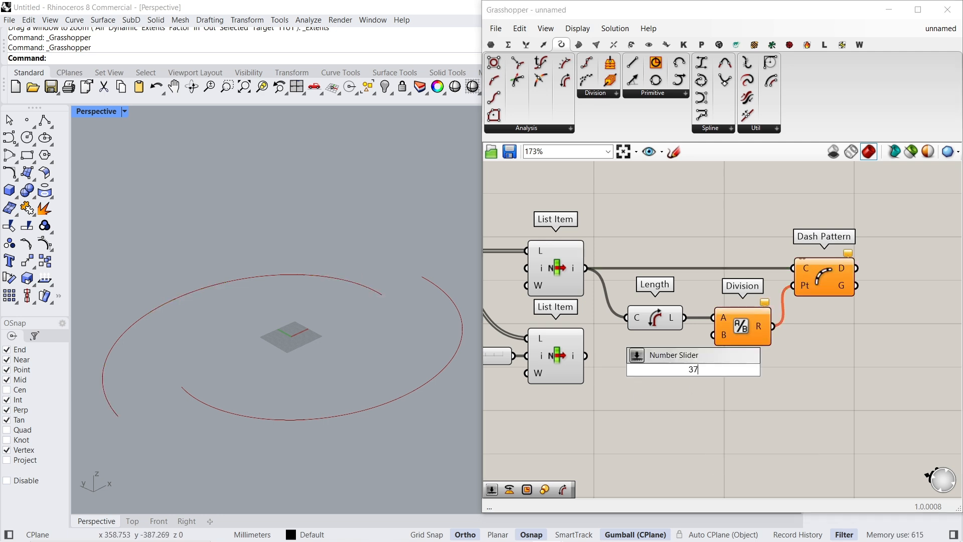
key("Return")
left_click_drag(629, 370, 602, 392)
left_click_drag(713, 335, 734, 393)
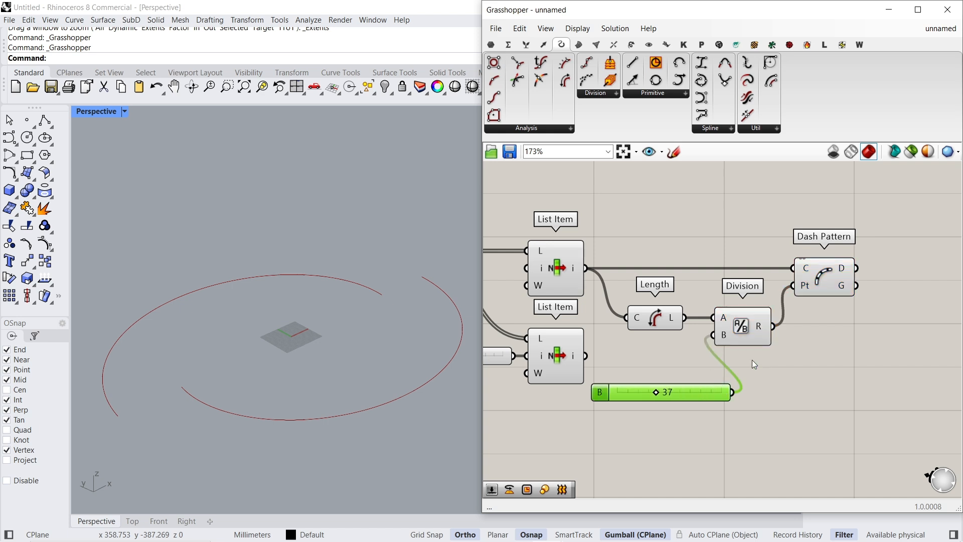
- Space out Dash Pattern, Division and Length, place the divisor slider beside Division, and highlight the resulting dashes
left_click_drag(822, 287, 892, 287)
left_click_drag(740, 325, 798, 325)
left_click_drag(653, 322, 702, 323)
left_click_drag(706, 396, 724, 338)
left_click(901, 275)
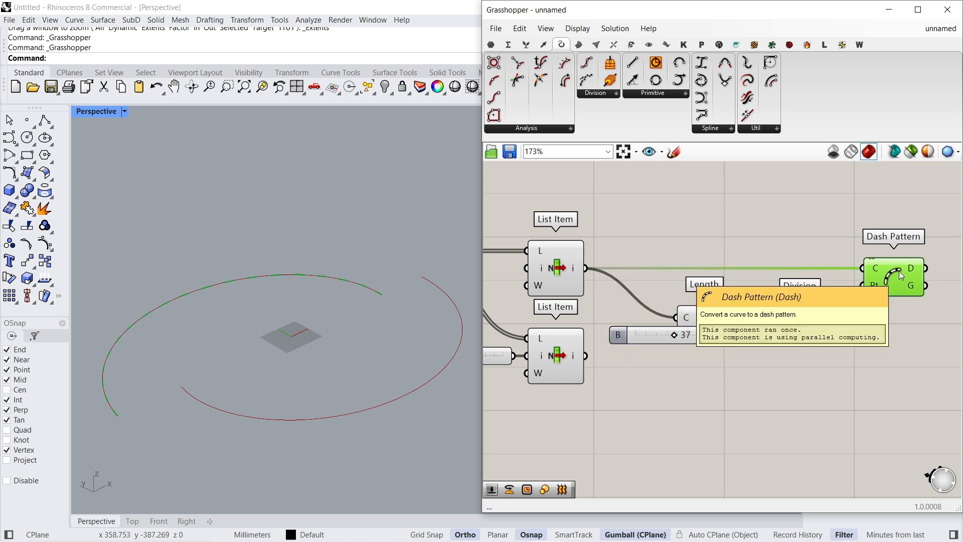
right_click_drag(419, 279, 171, 408)
scroll(160, 403, "down", 2)
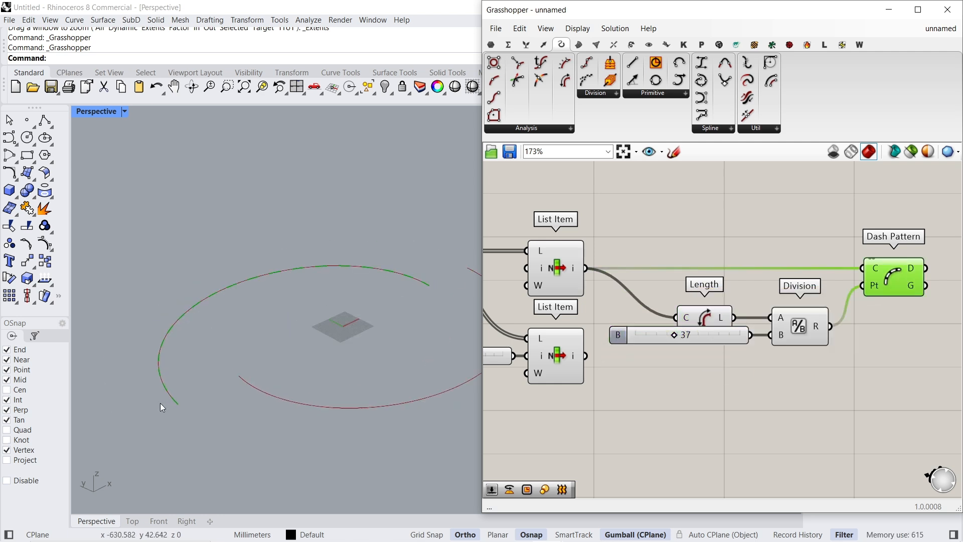
- Add the lower List Item's edge as a second source for Dash Pattern's curve input
left_click(909, 159)
left_click(908, 158)
scroll(556, 360, "down", 1)
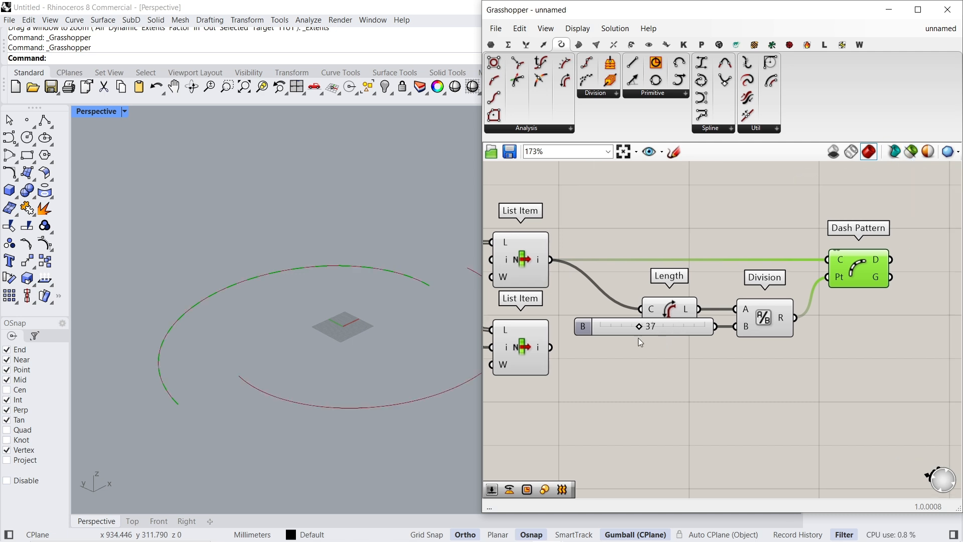
left_click_drag(560, 350, 806, 266)
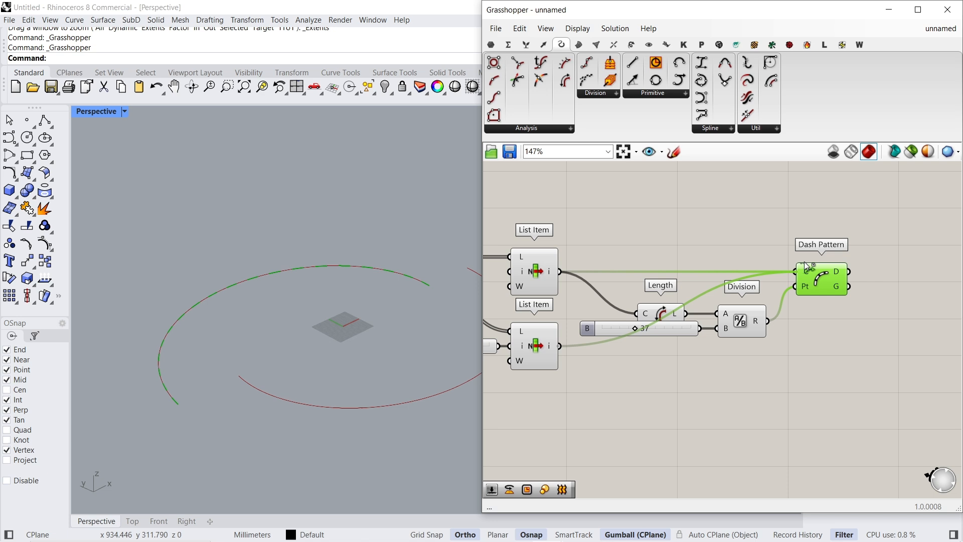
right_click_drag(436, 315, 403, 322)
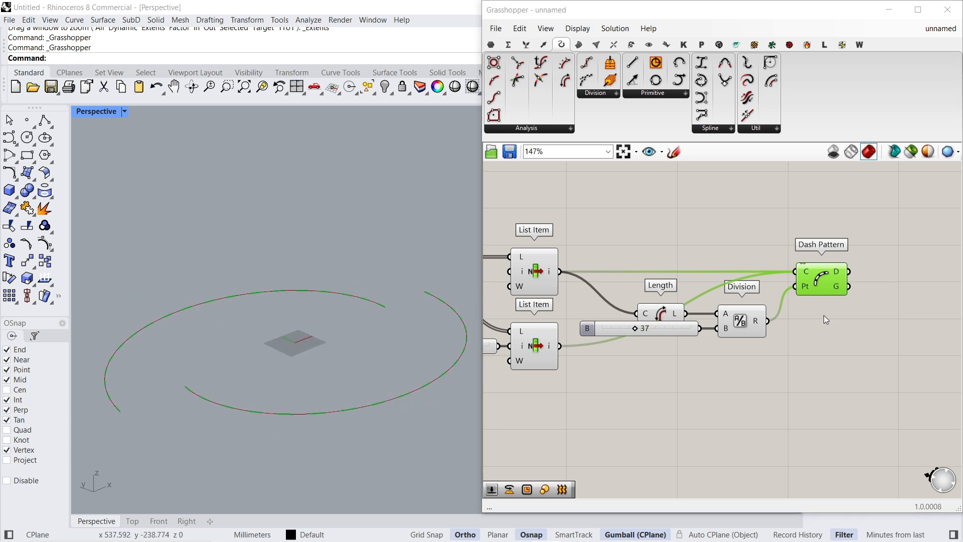
- Add a Dispatch component in line with Dash Pattern and connect the dashes output to its list input
right_click_drag(820, 317, 643, 339)
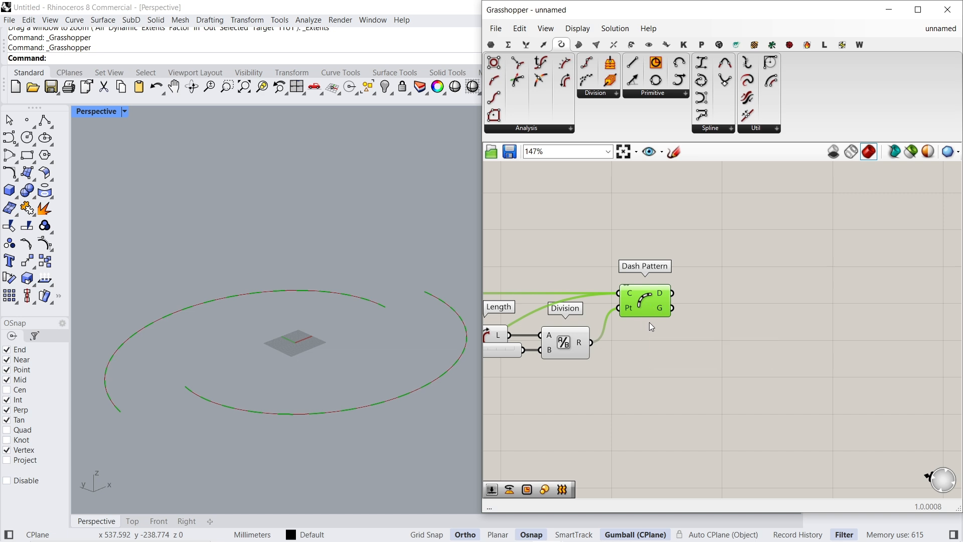
scroll(668, 308, "down", 3)
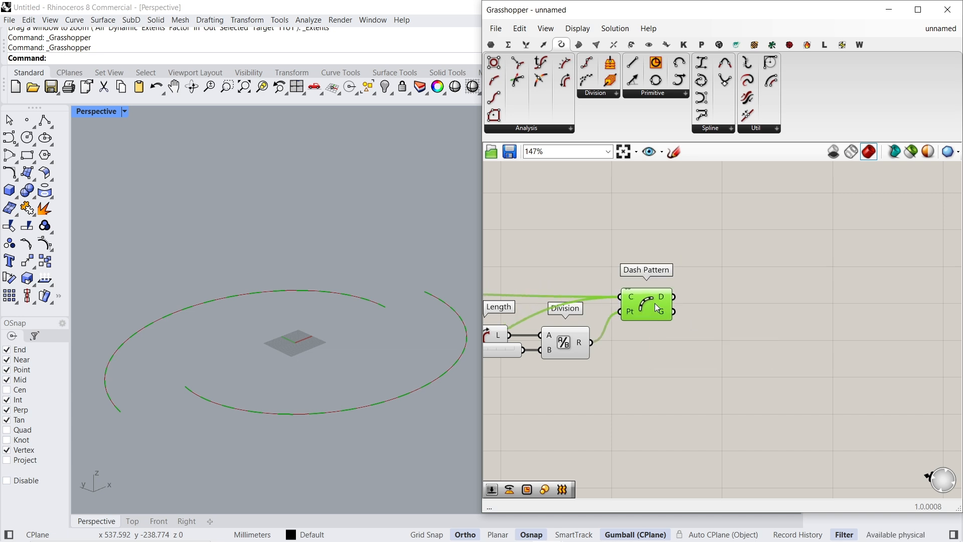
right_click_drag(658, 298, 698, 306)
scroll(800, 288, "up", 3)
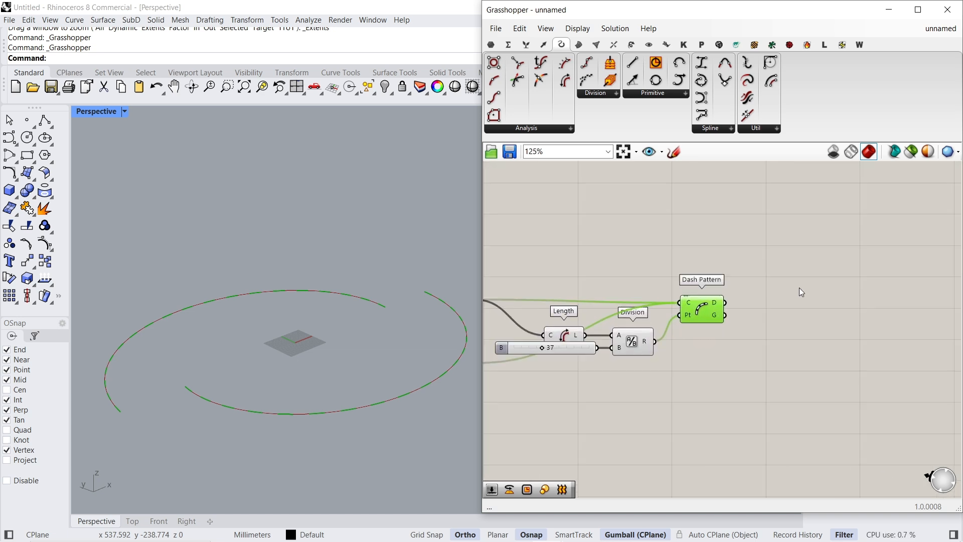
double_click(802, 303)
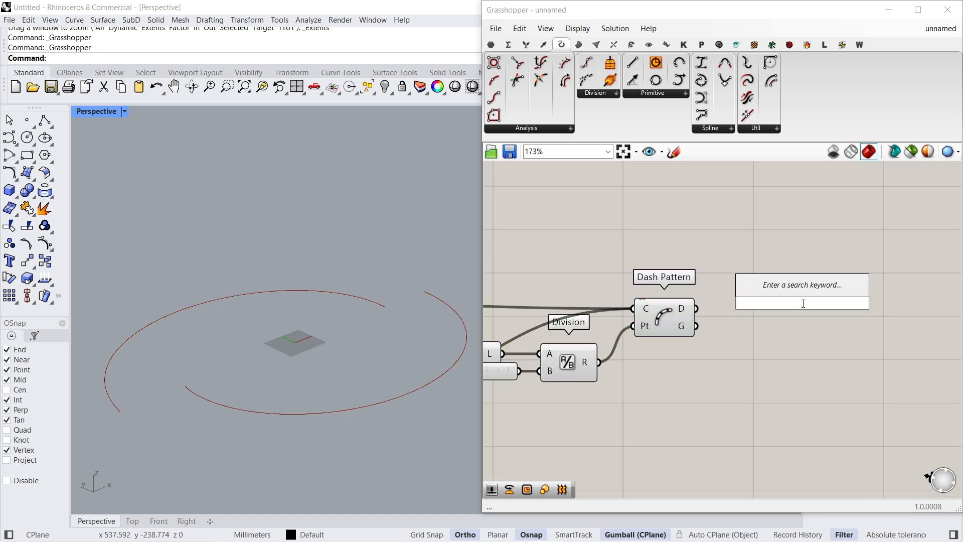
type("dispatch")
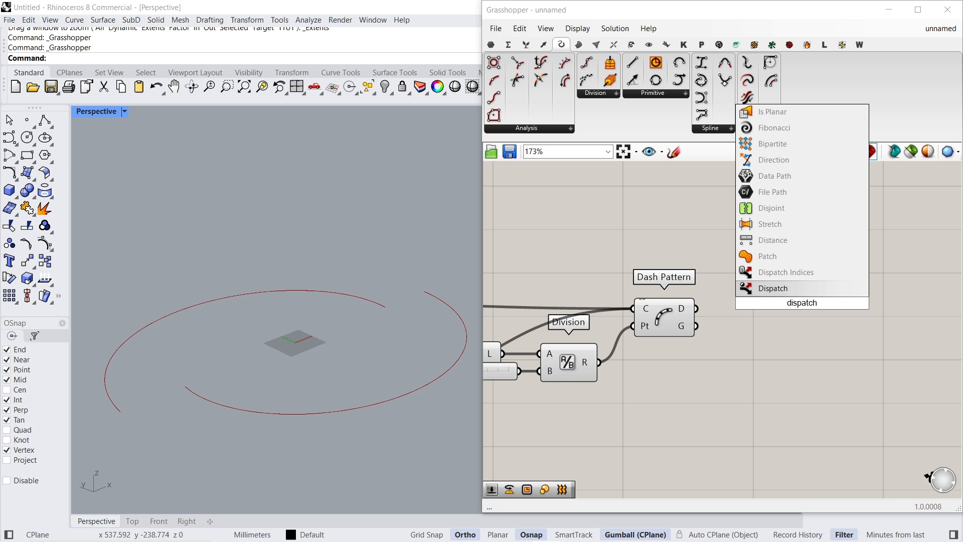
key("Return")
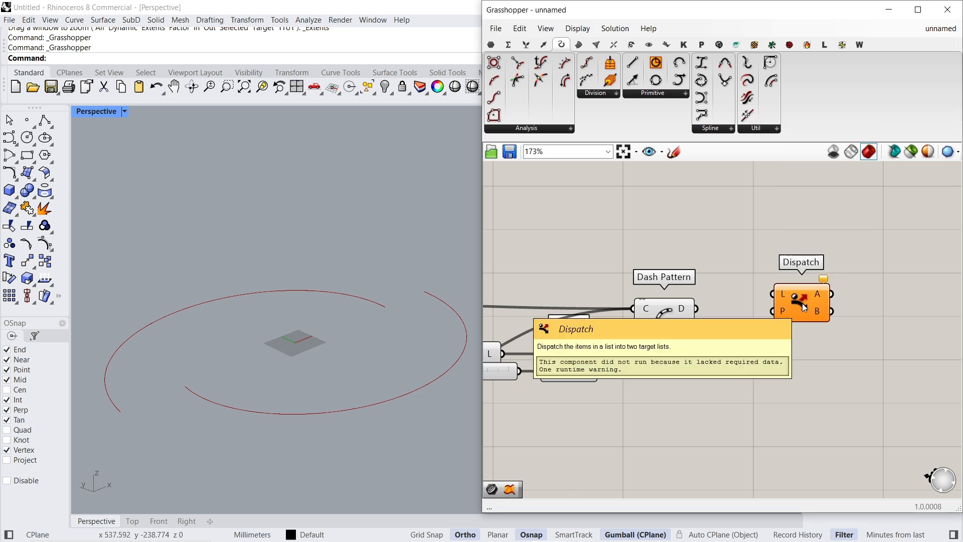
left_click_drag(772, 294, 695, 308)
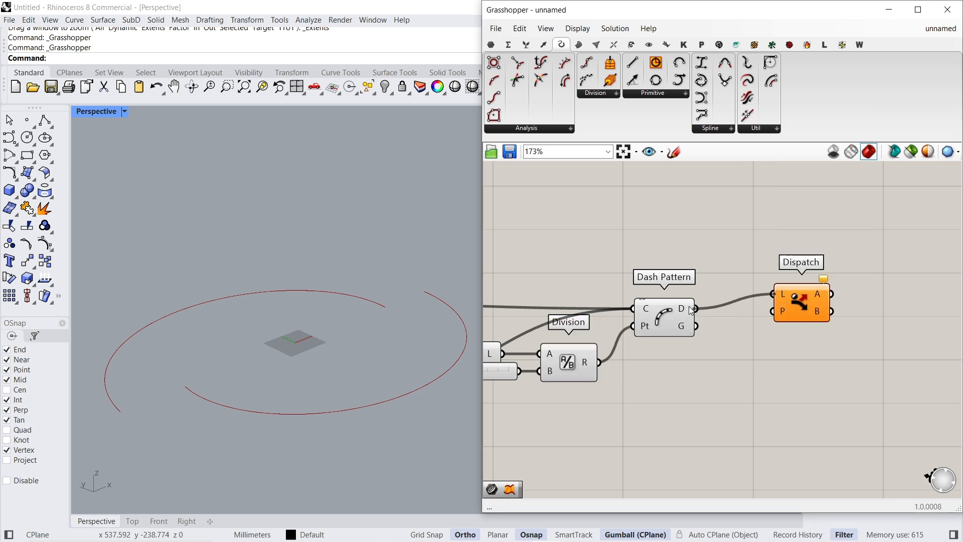
left_click_drag(799, 312, 847, 325)
mouse_move(837, 329)
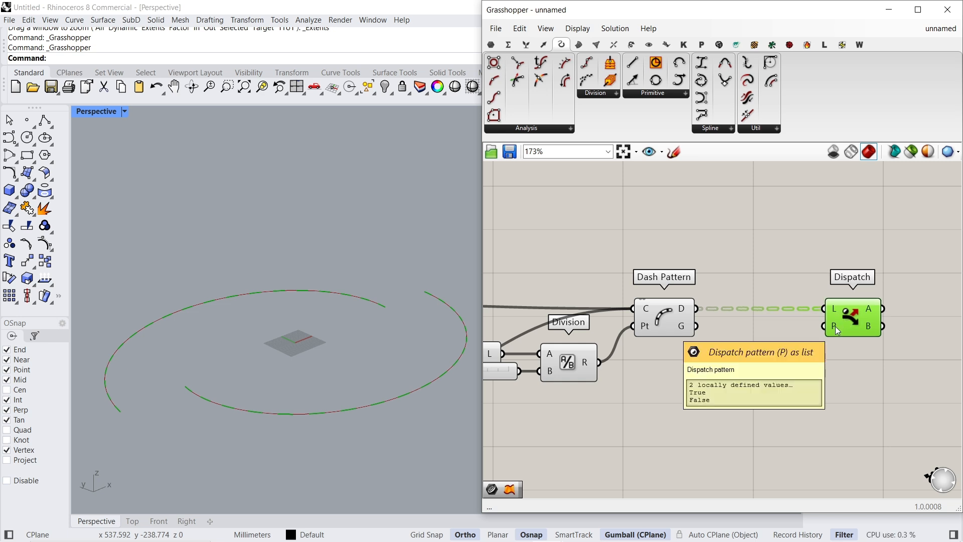
- Add a Panel containing true, false and false on separate lines
double_click(760, 382)
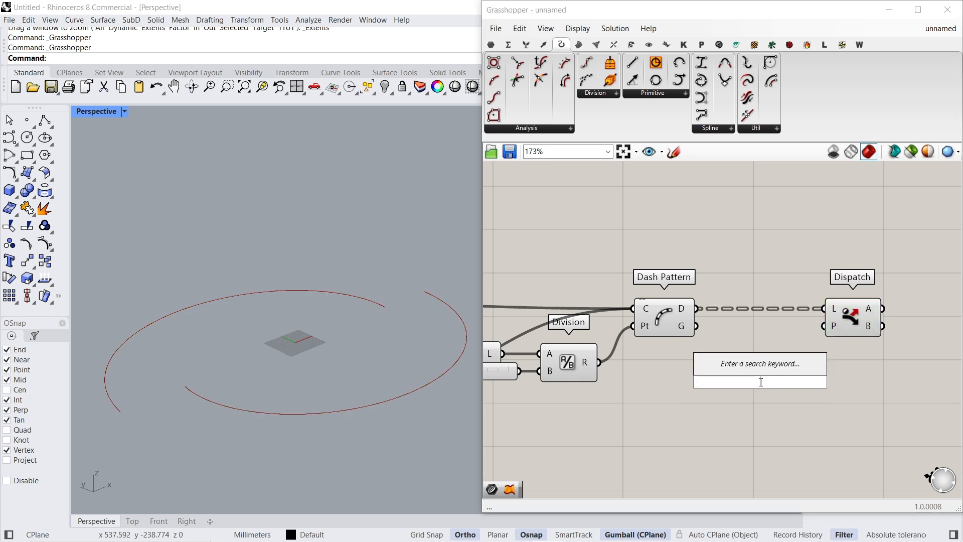
type("panel")
key("Return")
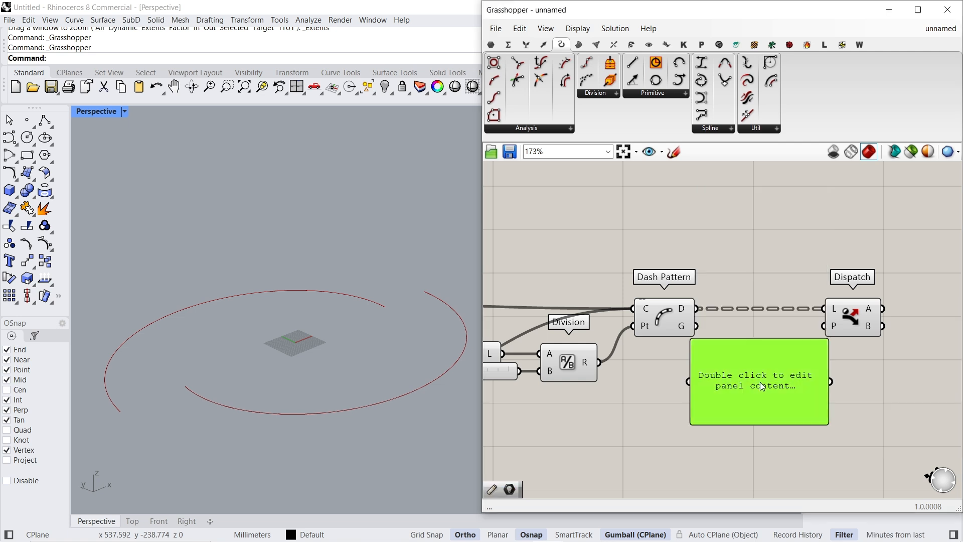
double_click(757, 383)
type("true")
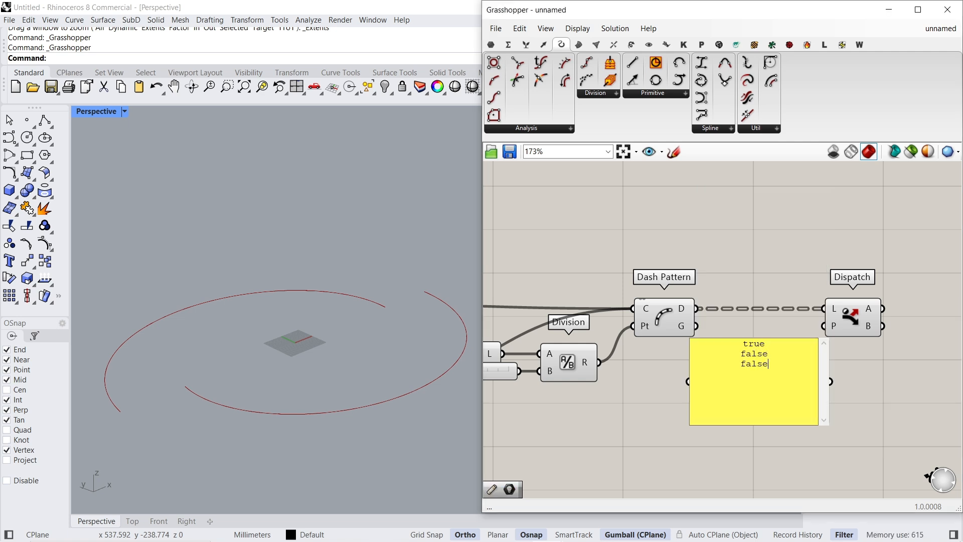
left_click(833, 398)
- Turn off Multiline Data on the true/false panel, shrink it, and connect it to Dispatch's pattern input
right_click(792, 363)
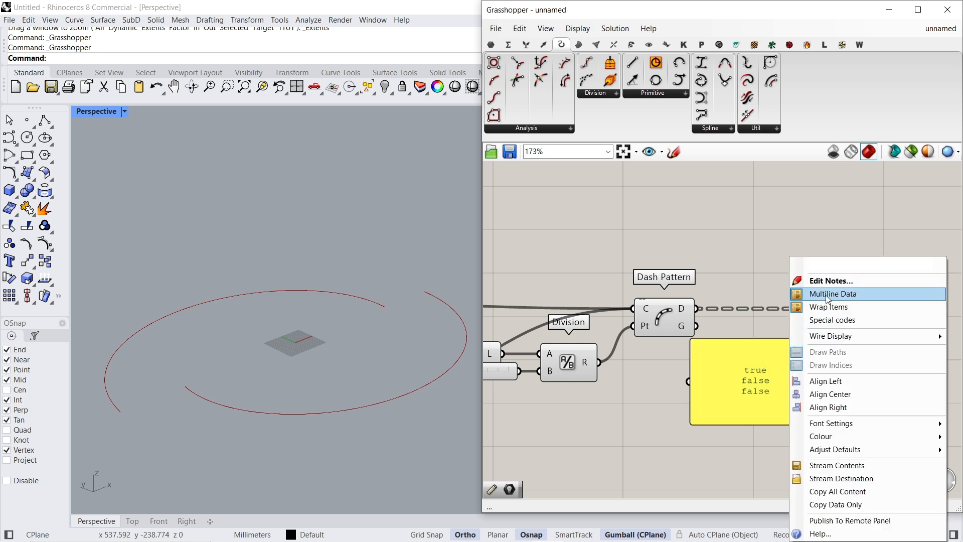
left_click(815, 307)
mouse_move(823, 342)
left_mouse_down()
mouse_move(753, 380)
mouse_move(826, 327)
left_mouse_up()
left_click(861, 325)
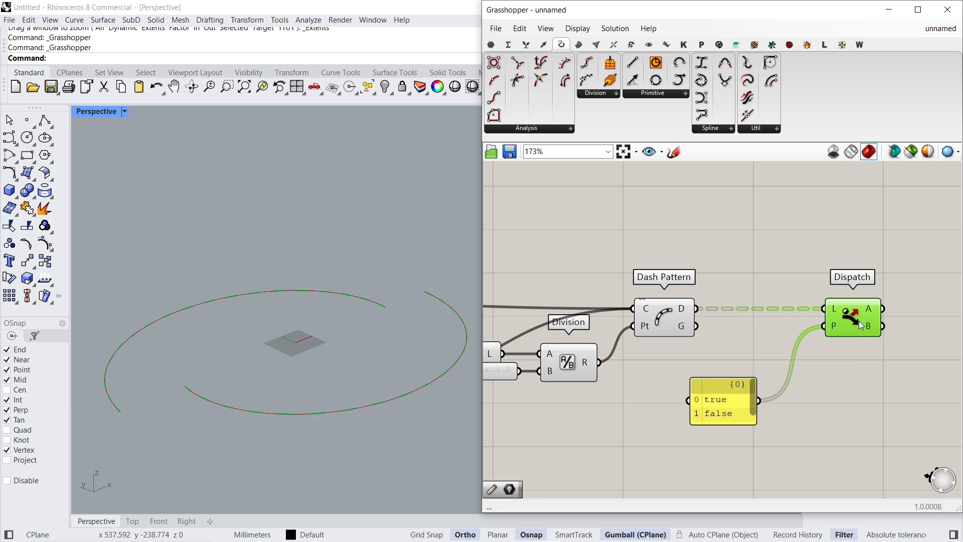
left_click_drag(726, 408, 758, 333)
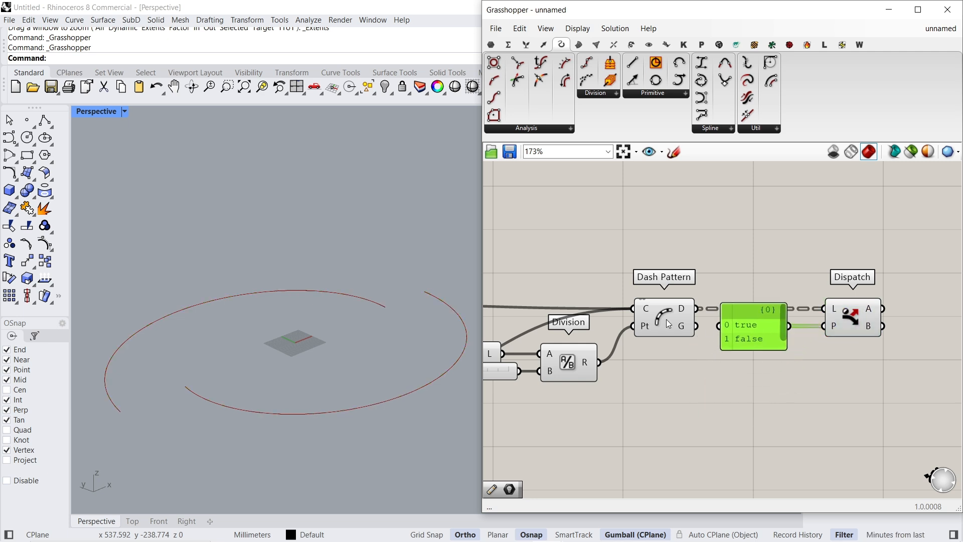
- Turn off the preview of the Dash Pattern component
left_click(667, 320)
middle_click(663, 225)
left_click(671, 243)
right_click_drag(844, 314, 639, 328)
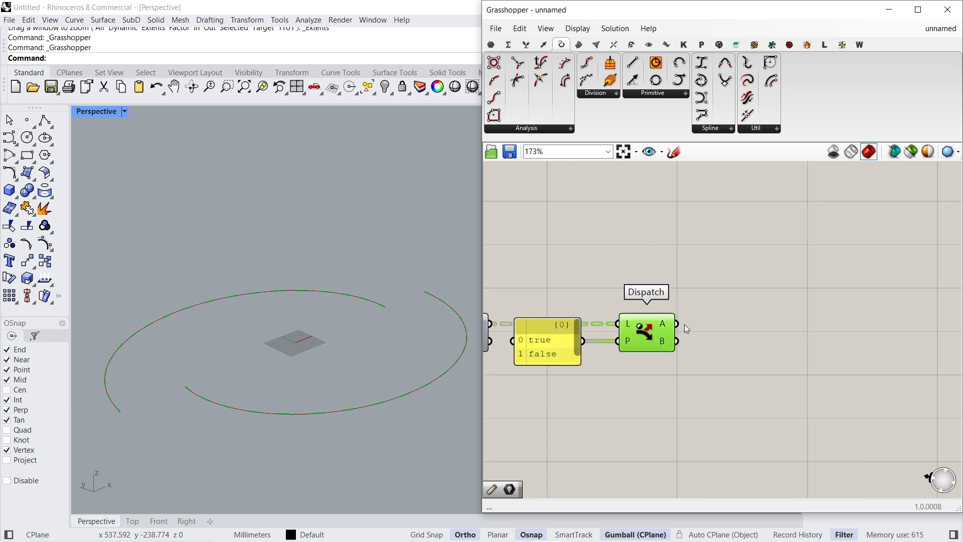
- Add a Curve parameter for each Dispatch output, connecting one to A and the other to B
double_click(723, 323)
type("curve")
key("Return")
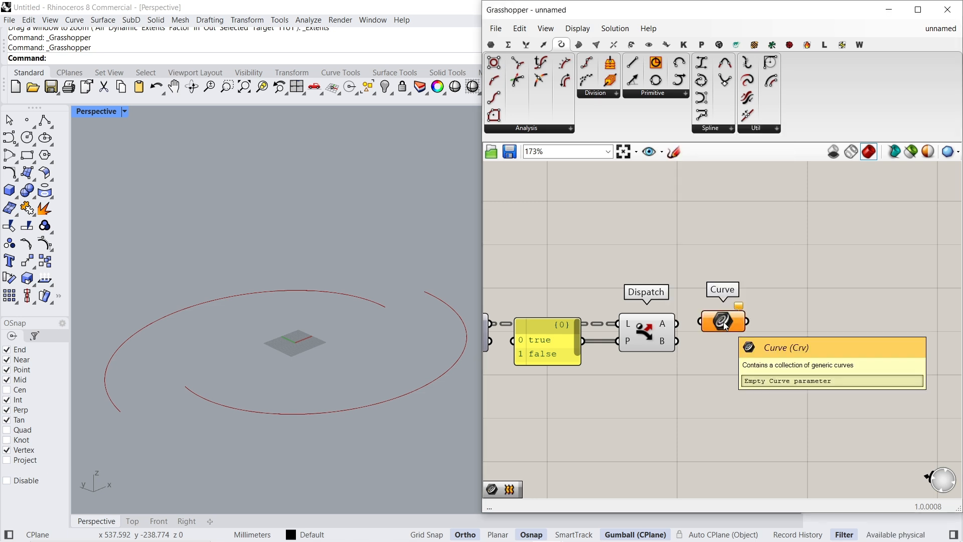
scroll(711, 326, "up", 2)
left_click_drag(663, 321, 665, 347)
left_click_drag(753, 323, 758, 271)
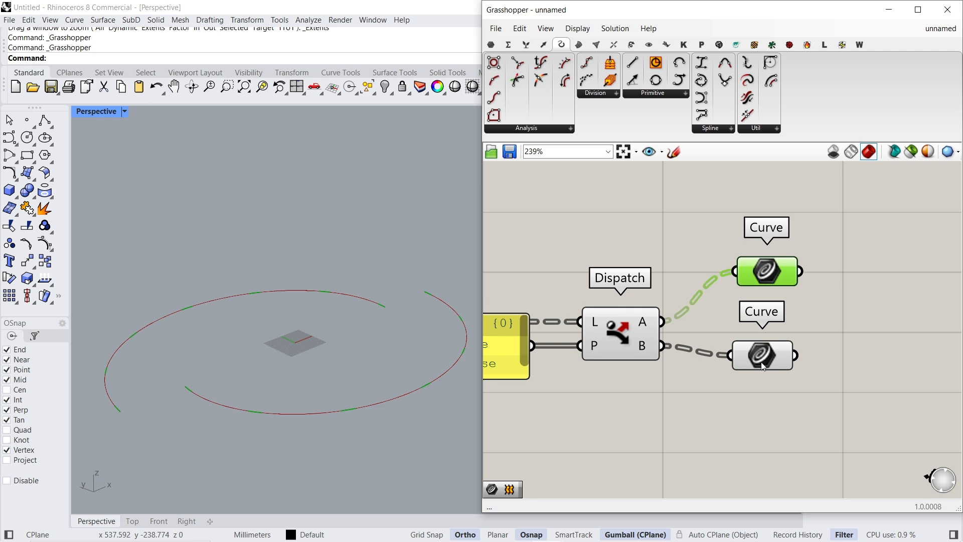
- Space the two Curve parameters apart and align them in a vertical column
left_click_drag(759, 350, 766, 390)
left_click_drag(825, 246, 740, 444)
left_click(777, 249)
left_click(821, 256)
left_click(777, 272)
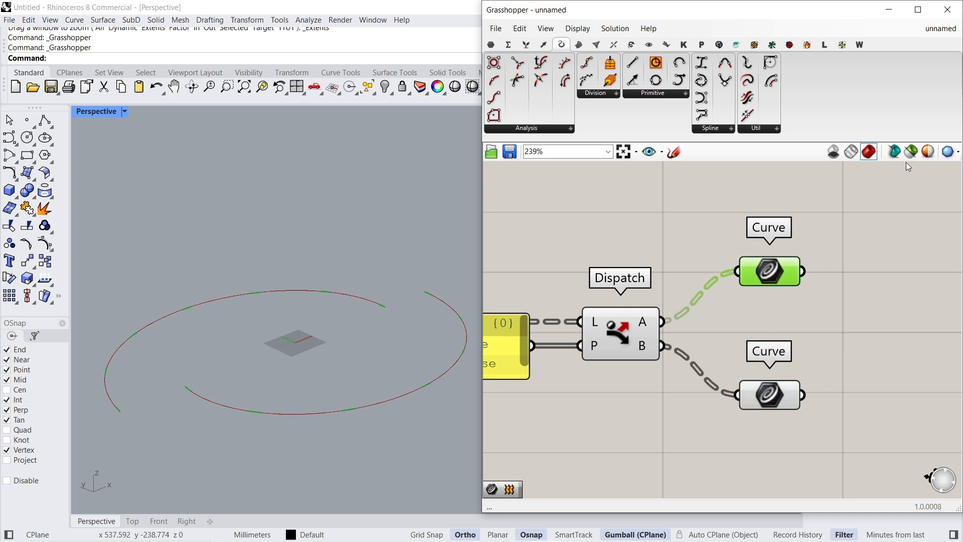
- Limit the preview to selected components and inspect the curves held by each of the two Curve parameters
left_click(778, 397)
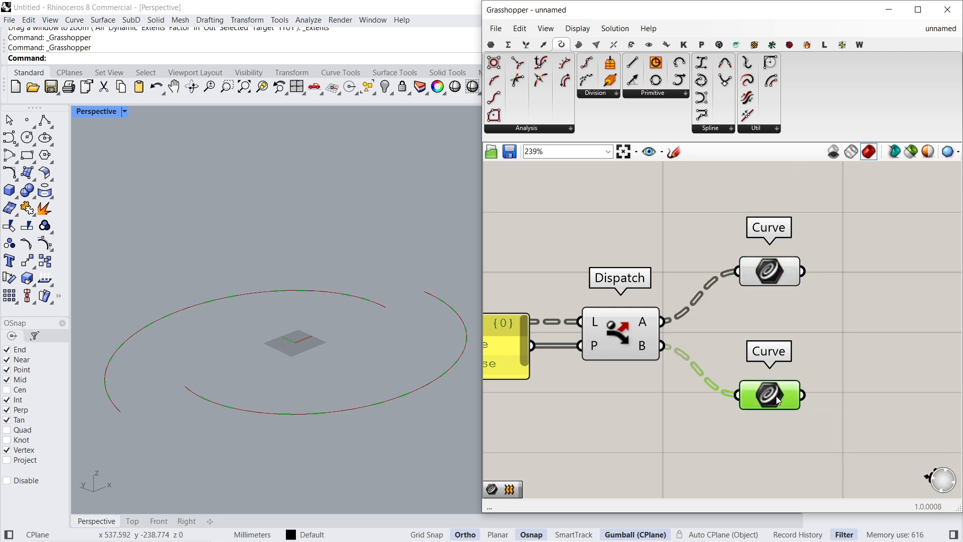
left_click(911, 152)
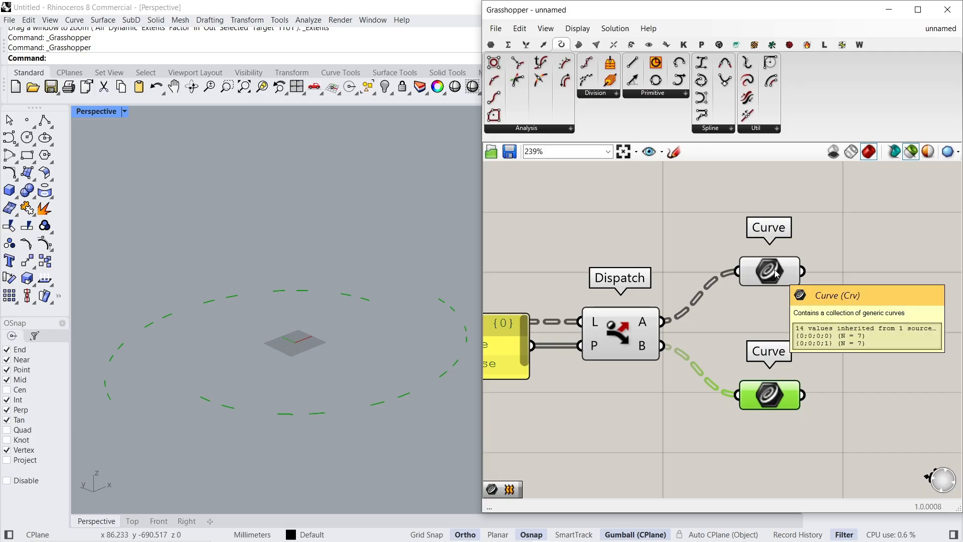
left_click(776, 274)
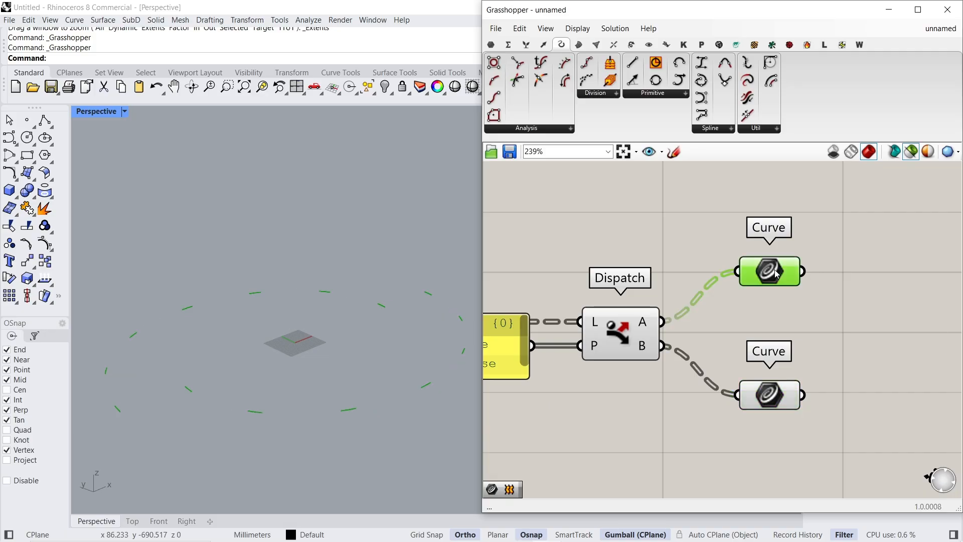
mouse_move(776, 273)
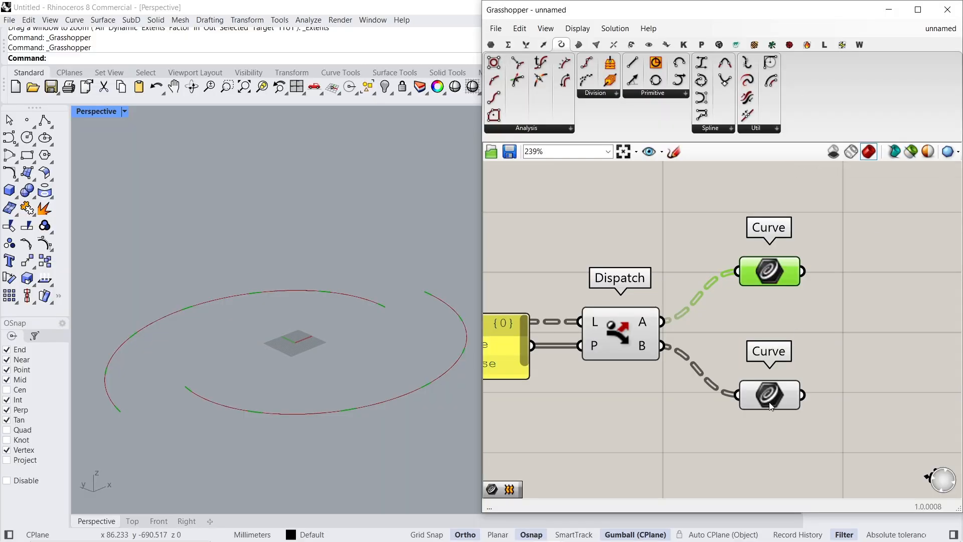
left_click(777, 397)
- Bake the short dash curves from the Curve parameter on Dispatch's A output into Rhino as a group
left_click_drag(777, 395, 883, 346)
left_click_drag(744, 326, 837, 324)
left_click_drag(654, 283, 652, 314)
right_click_drag(591, 308, 700, 292)
right_click(759, 296)
left_click(786, 342)
left_click(781, 428)
left_click(792, 482)
- Bake both base edge curves from the two List Item components into Rhino
scroll(794, 332, "down", 2)
right_click_drag(637, 316, 885, 313)
left_click(627, 300)
right_click(629, 296)
left_click(658, 347)
left_click(667, 488)
left_click(634, 354)
right_click(635, 353)
left_click(663, 405)
left_click(674, 525)
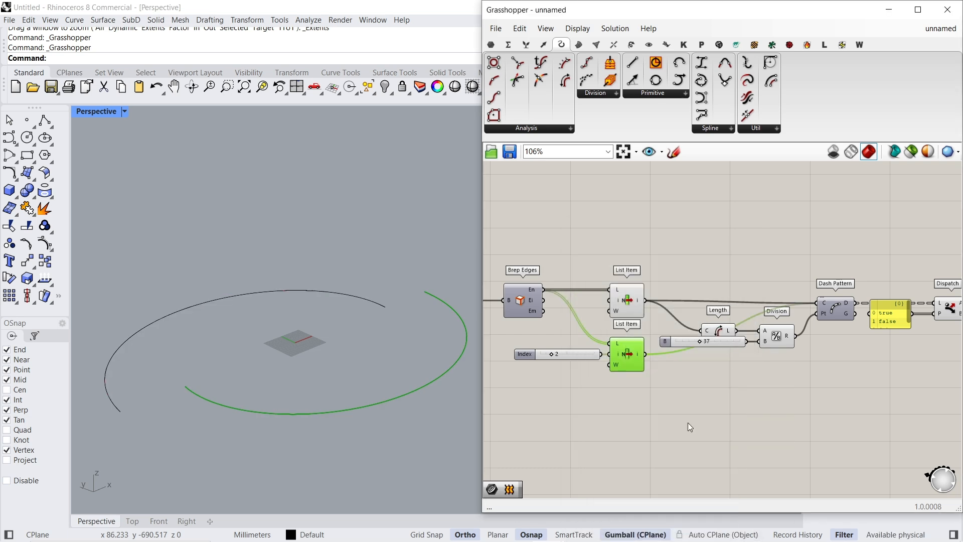
- Switch to Rhino, select both baked base edge curves, and extrude them downward by 40 mm
left_click(889, 10)
scroll(360, 410, "up", 3)
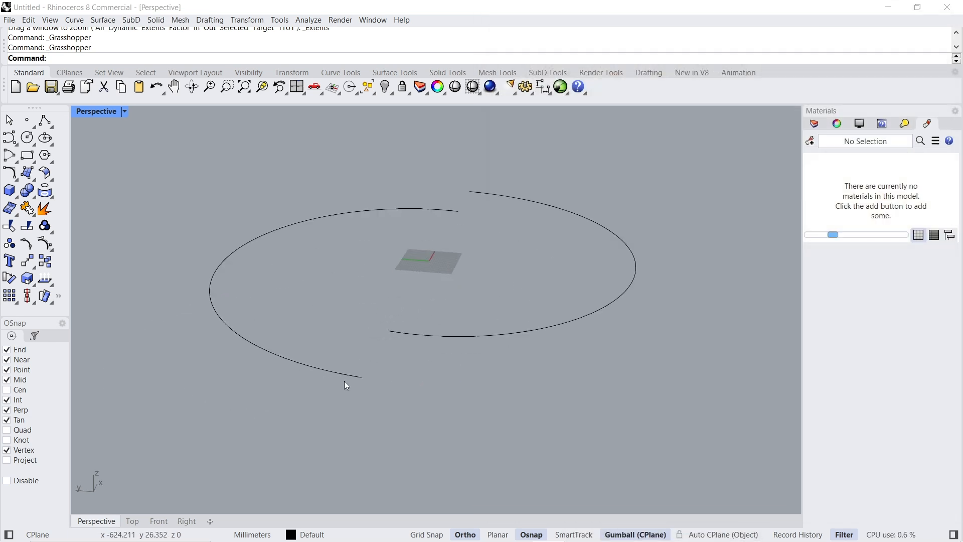
left_click(350, 381)
left_click(399, 407)
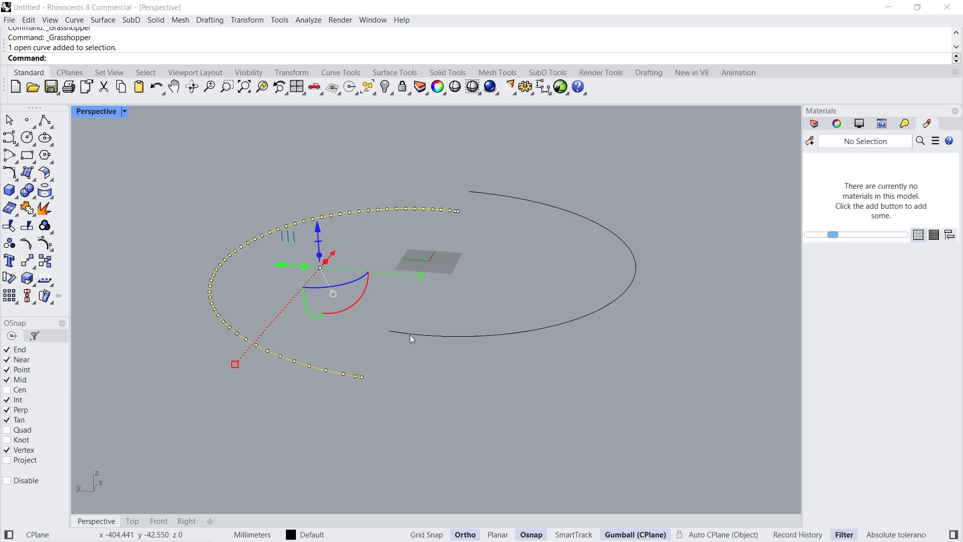
left_click(409, 330)
left_click(469, 372)
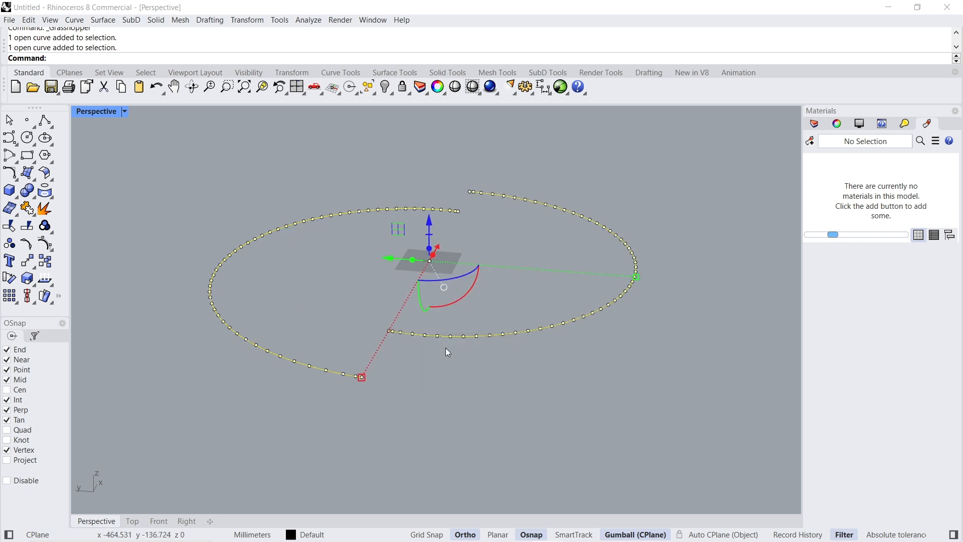
left_click(430, 249)
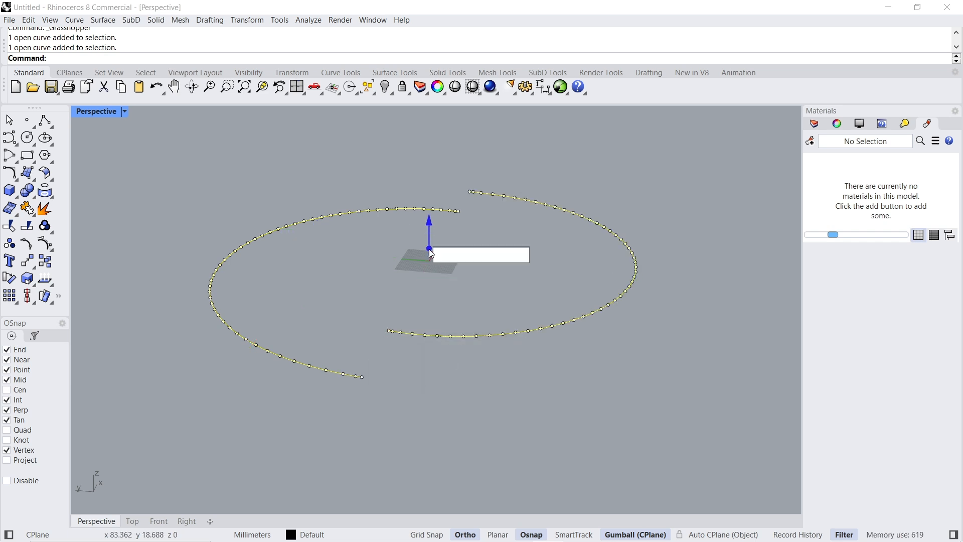
key("Return")
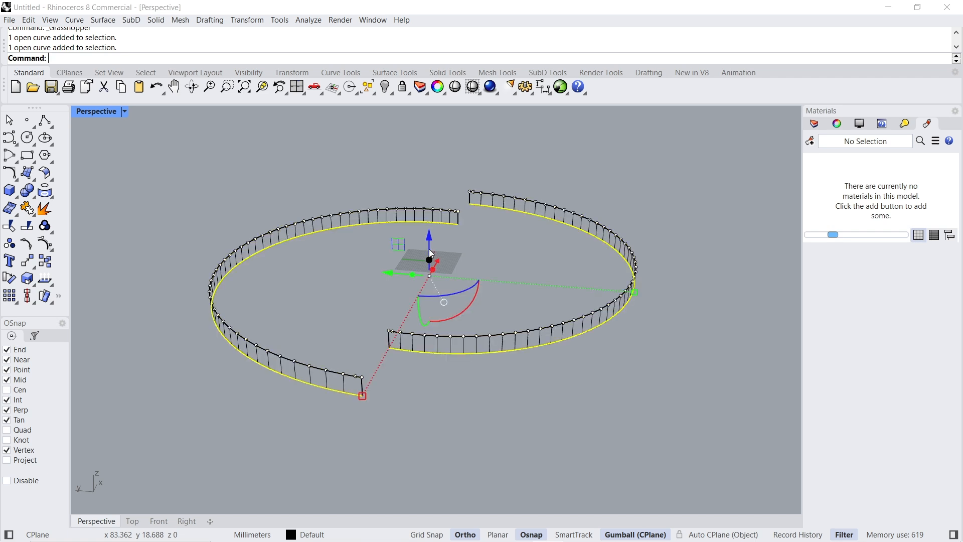
- Delete the original base edge curve lying along the top of the extruded band
left_click(441, 360)
left_click(348, 372)
left_click(348, 372)
key("Delete")
- Move the grouped dash curves down 40 mm to the bands' lower edges and extrude them downward into support legs
left_click(402, 330)
left_click(405, 334)
left_click(406, 334)
left_click(435, 375)
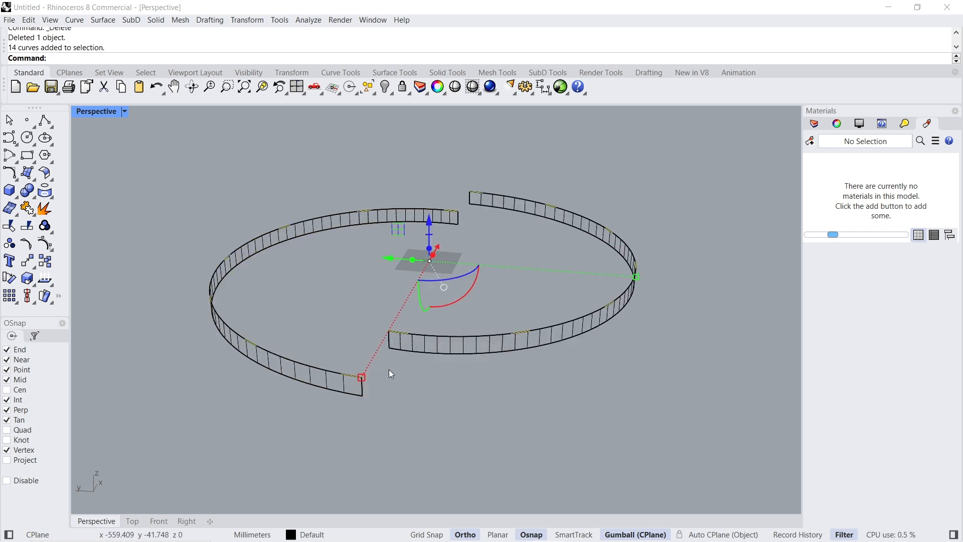
left_click(429, 223)
type("-40")
key("Return")
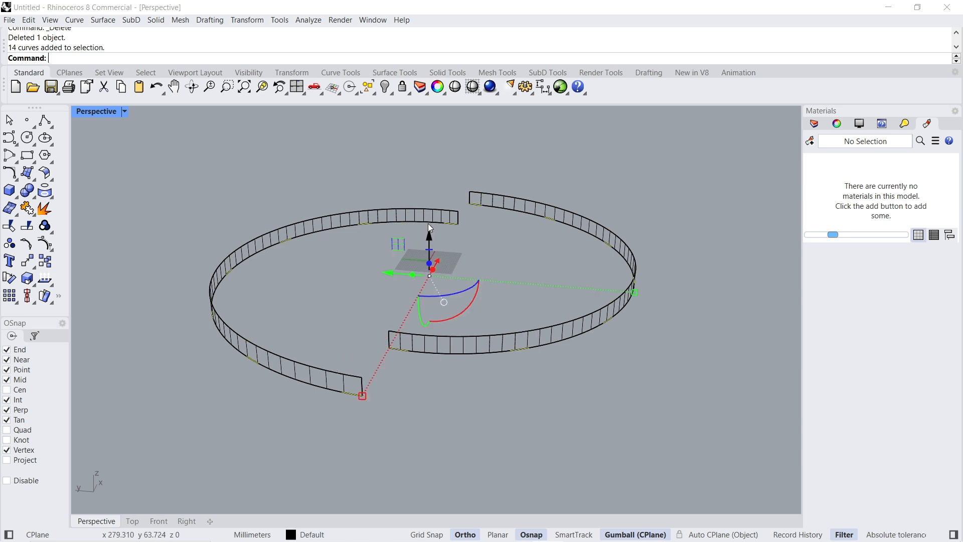
left_click(429, 264)
key("Return")
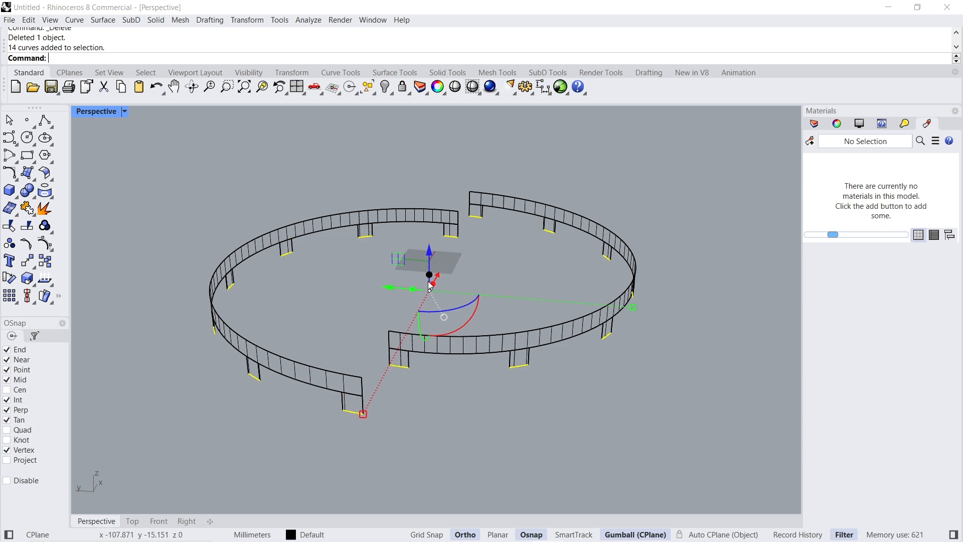
- Clear the selection and set the Perspective viewport to Shaded display
left_click(436, 399)
mouse_move(402, 378)
right_mouse_down()
mouse_move(393, 344)
mouse_move(372, 346)
mouse_move(351, 316)
right_mouse_up()
left_click(125, 111)
left_click(137, 161)
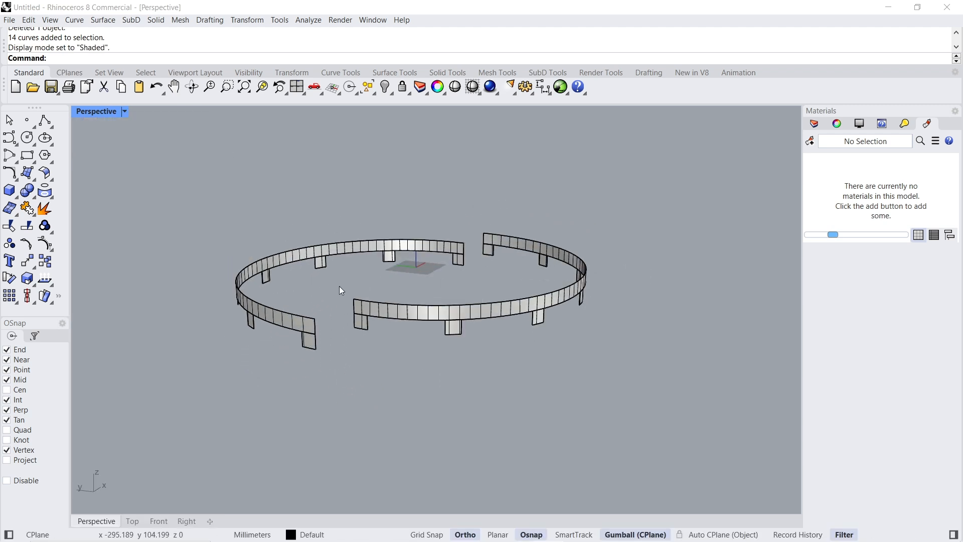
- Thicken the nearer curved band into a solid with OffsetSrf, offsetting both sides by a distance of 8
scroll(335, 290, "up", 3)
left_click(311, 358)
type("OffsetSrf")
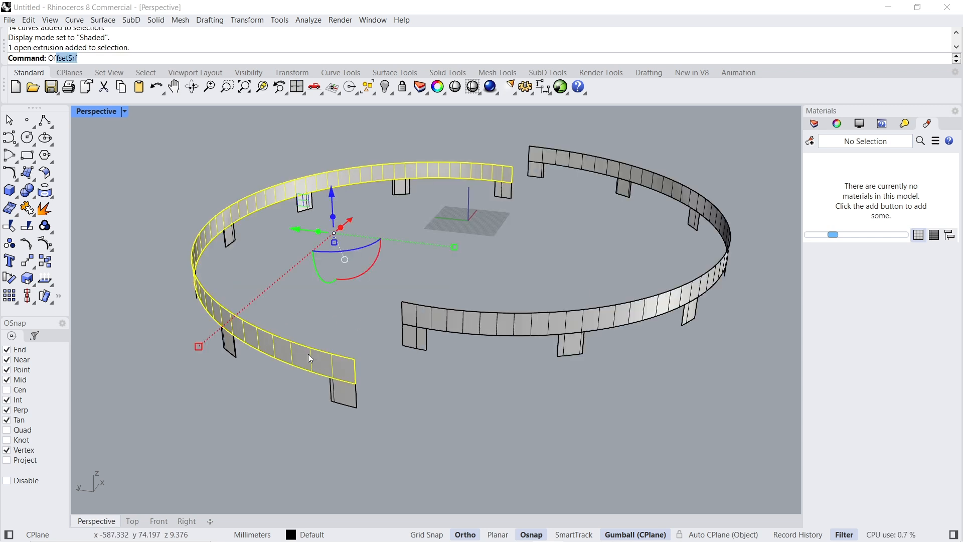
key("Return")
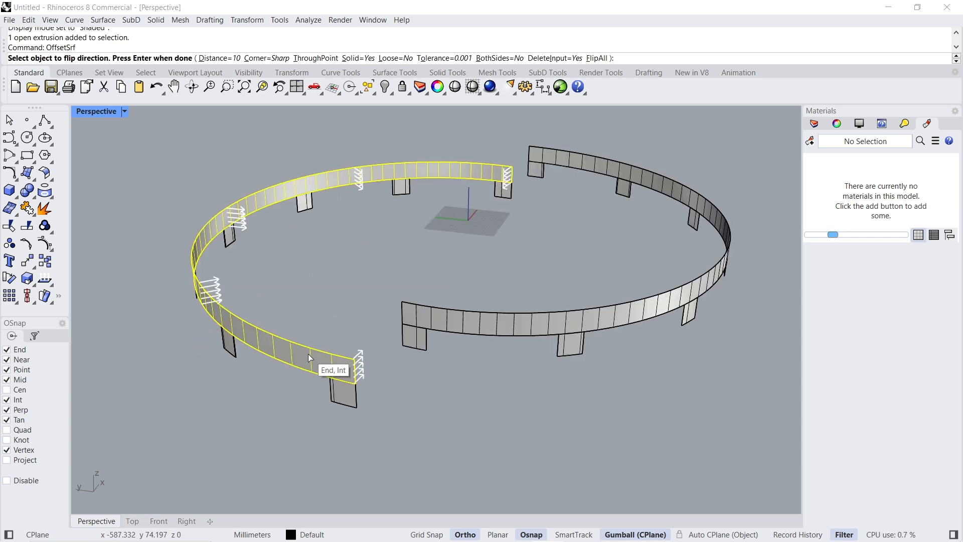
left_click(500, 58)
left_click(220, 58)
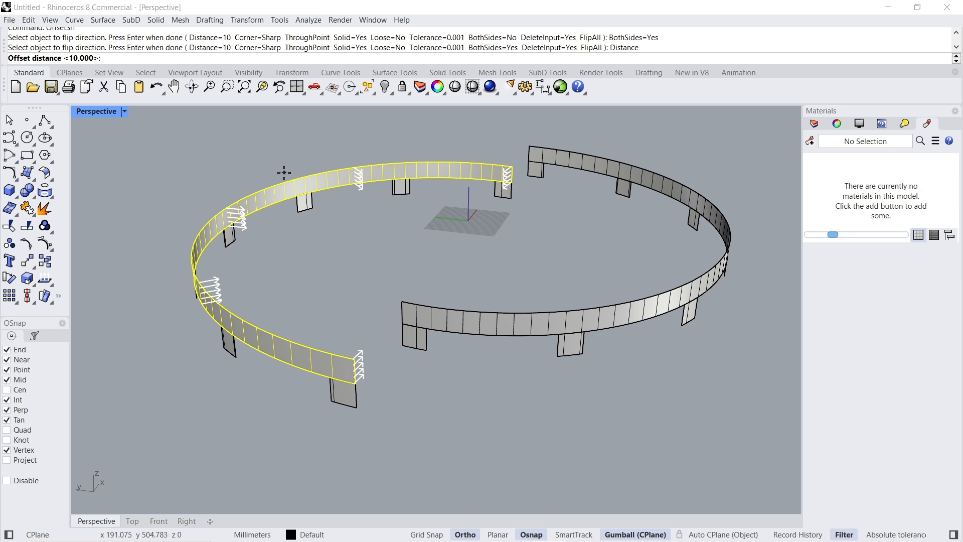
type("8")
key("Return")
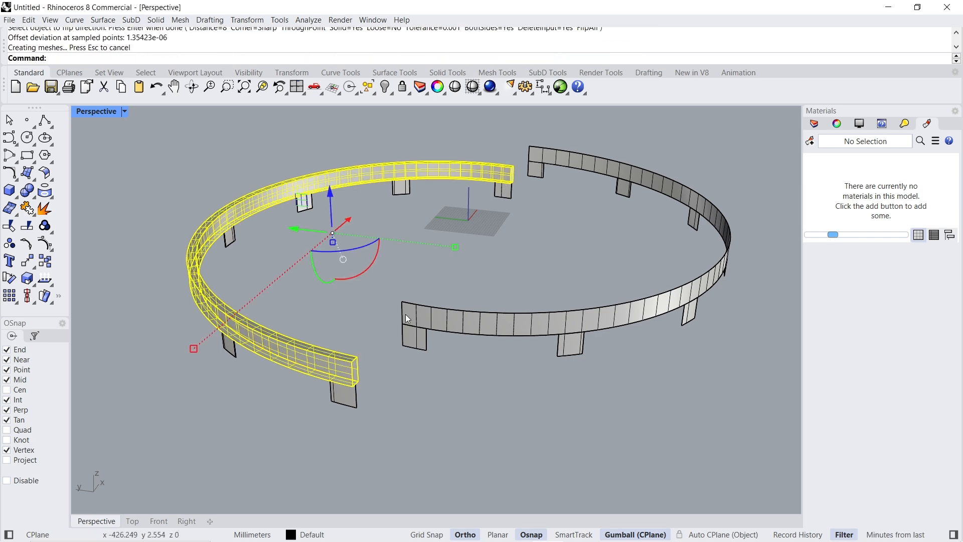
- Repeat the both-sides surface offset on the second curved band
left_click(474, 312)
right_click(474, 289)
right_click(474, 284)
left_click(415, 340)
left_click(398, 368)
- Window-select all the support legs in the Front view and thicken them with OffsetSrf using the same settings
scroll(397, 364, "down", 2)
right_click_drag(394, 357, 382, 285)
left_click(158, 521)
scroll(455, 208, "down", 10)
scroll(667, 220, "up", 5)
scroll(632, 266, "down", 4)
left_click_drag(655, 266, 78, 261)
left_click(96, 521)
right_click_drag(435, 319, 436, 336)
type("OffsetSrf")
key("Return")
key("Return")
left_click(436, 335)
right_click_drag(454, 290, 447, 318)
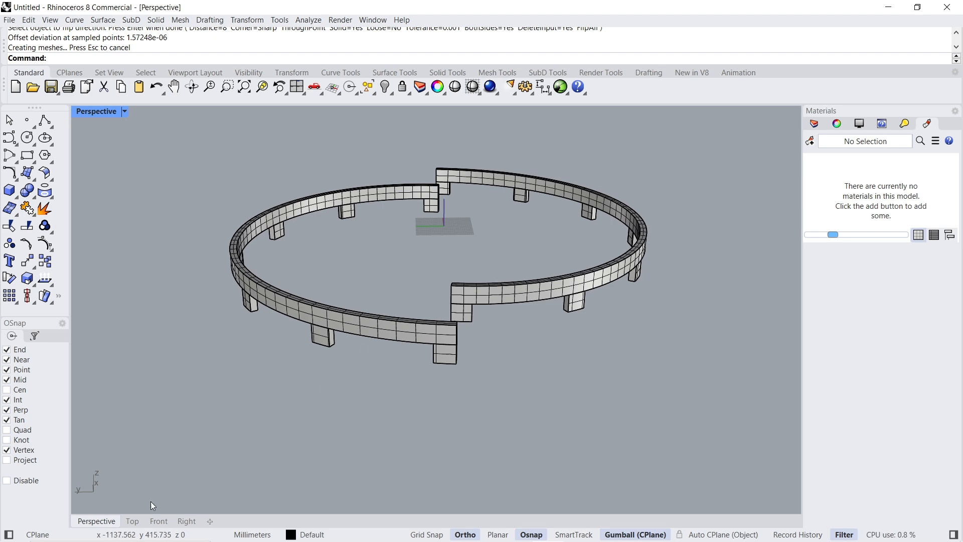
- In the Top view, draw a straight vertical polyline downward from the outer left end of the upper arc
left_click(133, 522)
scroll(381, 271, "down", 5)
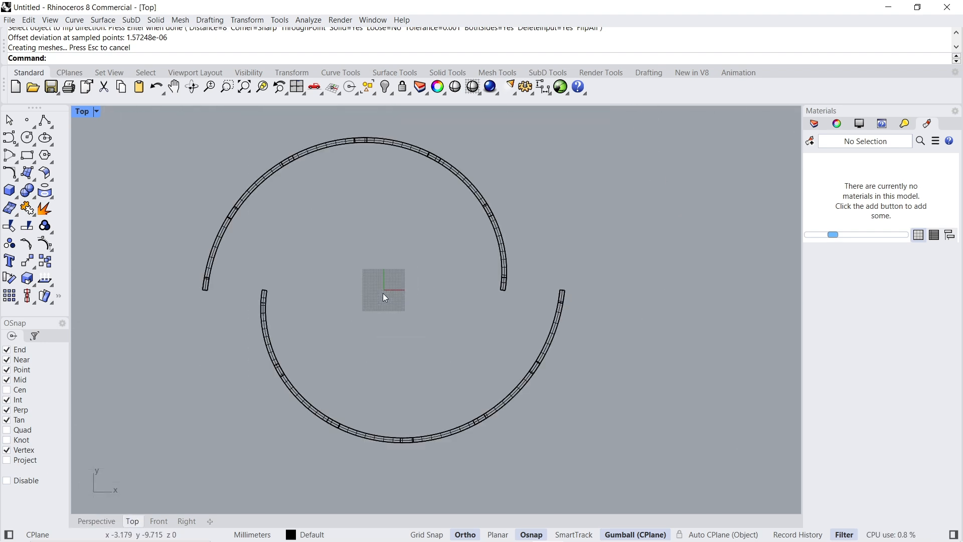
left_click(40, 123)
scroll(204, 314, "up", 5)
left_click(194, 209)
scroll(232, 185, "down", 5)
left_click(238, 370)
scroll(285, 293, "up", 5)
key("Return")
key("Return")
- Draw a horizontal polyline leftward from the lowest outer point of the lower arc, past the vertical line
left_click(550, 279)
scroll(562, 312, "down", 2)
scroll(241, 312, "down", 1)
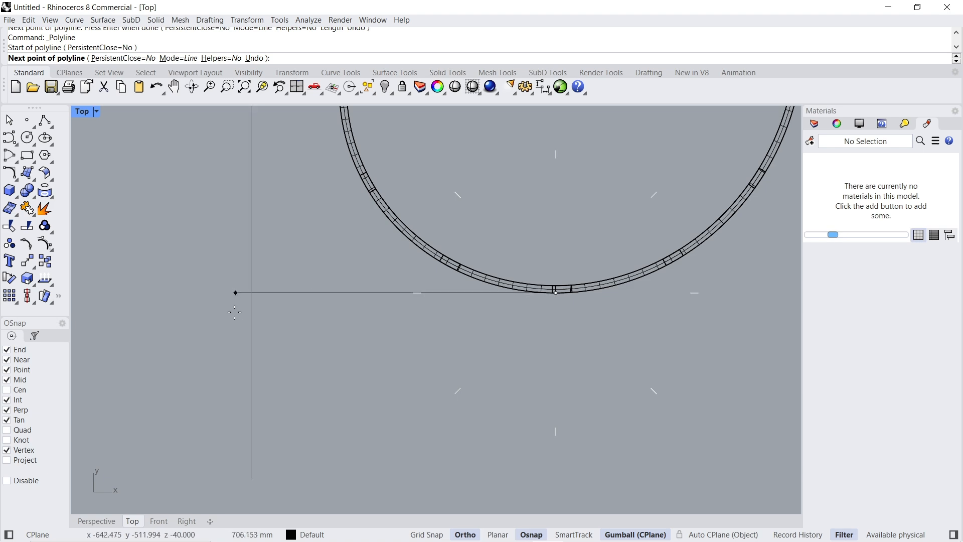
left_click(215, 306)
key("Return")
scroll(314, 245, "down", 3)
scroll(314, 245, "up", 4)
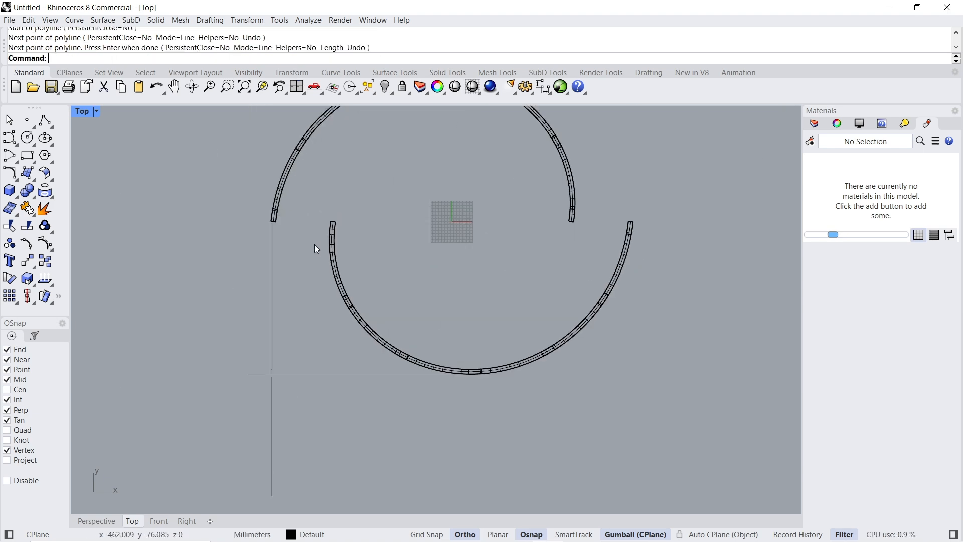
- Draw a vertical polyline from the outer left end of the lower arc down past the horizontal line
scroll(315, 246, "down", 1)
scroll(318, 221, "up", 4)
key("Return")
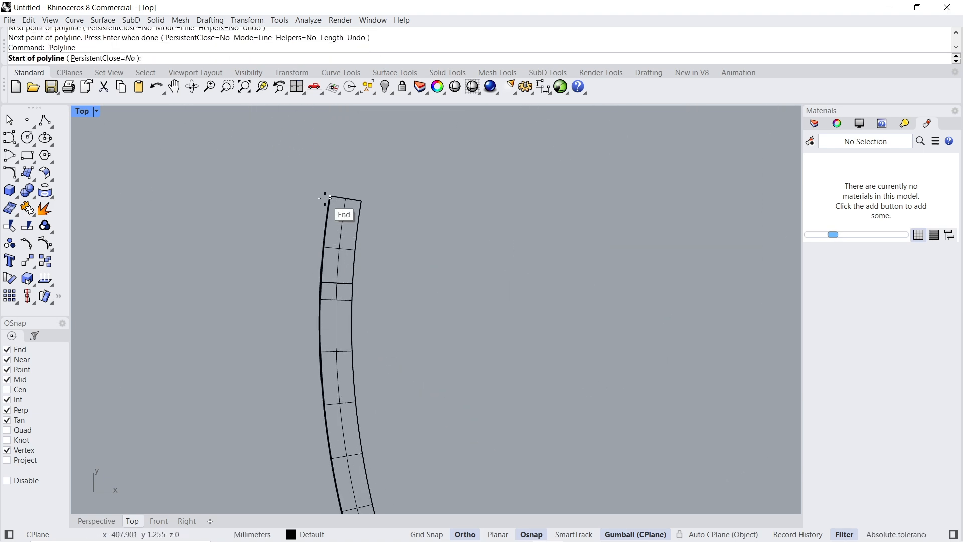
left_click(325, 199)
scroll(325, 198, "down", 1)
scroll(326, 199, "down", 2)
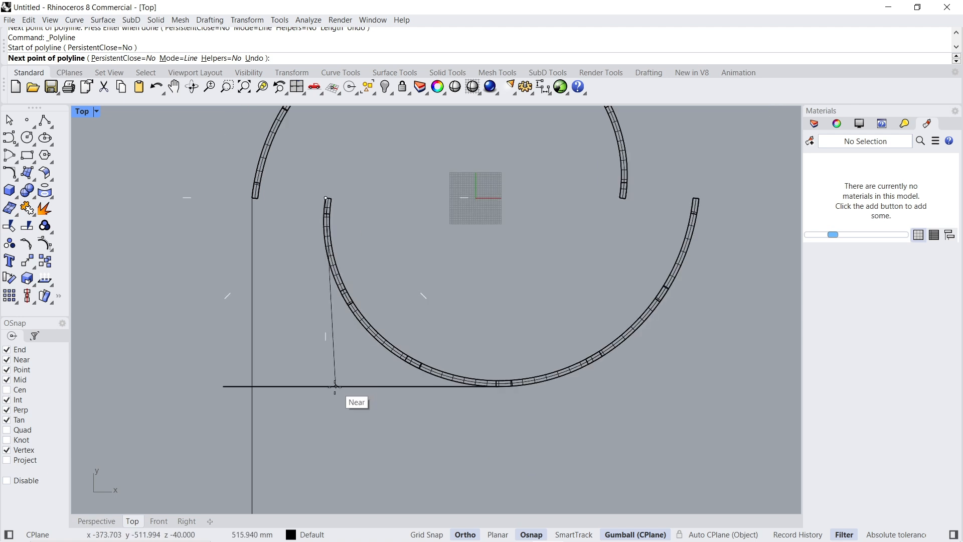
left_click(326, 431)
key("Return")
- Rotate a copy of the three guide lines 180 degrees about the origin
scroll(297, 346, "down", 6)
scroll(297, 367, "up", 4)
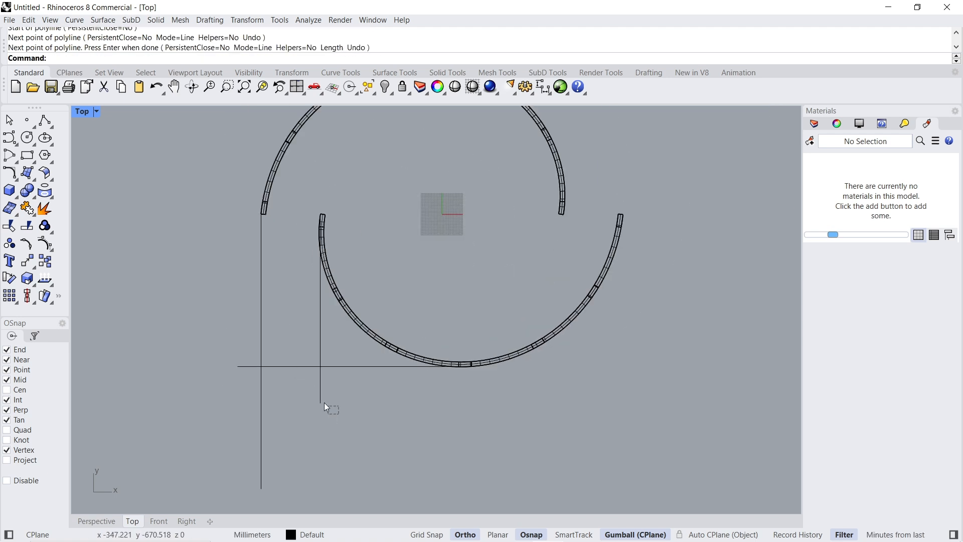
left_click_drag(339, 414, 254, 349)
type("rotate")
key("Return")
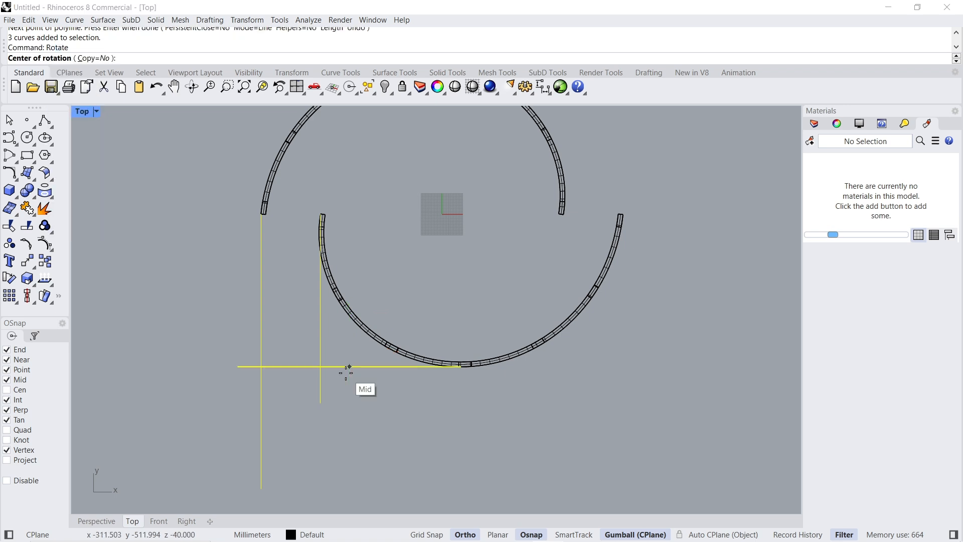
left_click(93, 59)
type("0")
key("Return")
type("180")
key("Return")
right_click(443, 261)
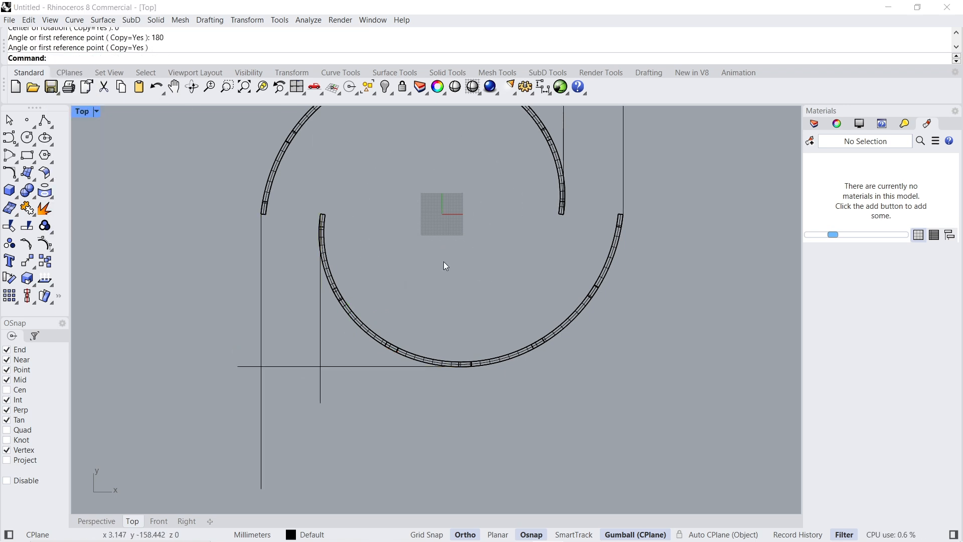
- Return to the Perspective view and set it to Rendered display
scroll(444, 261, "down", 4)
right_click_drag(460, 243, 461, 304)
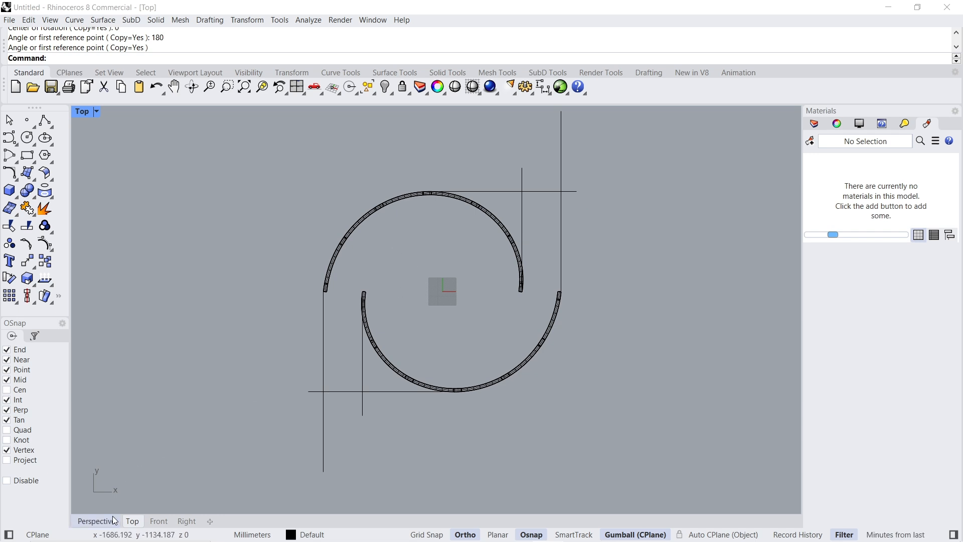
left_click(96, 521)
left_click(125, 113)
left_click(130, 177)
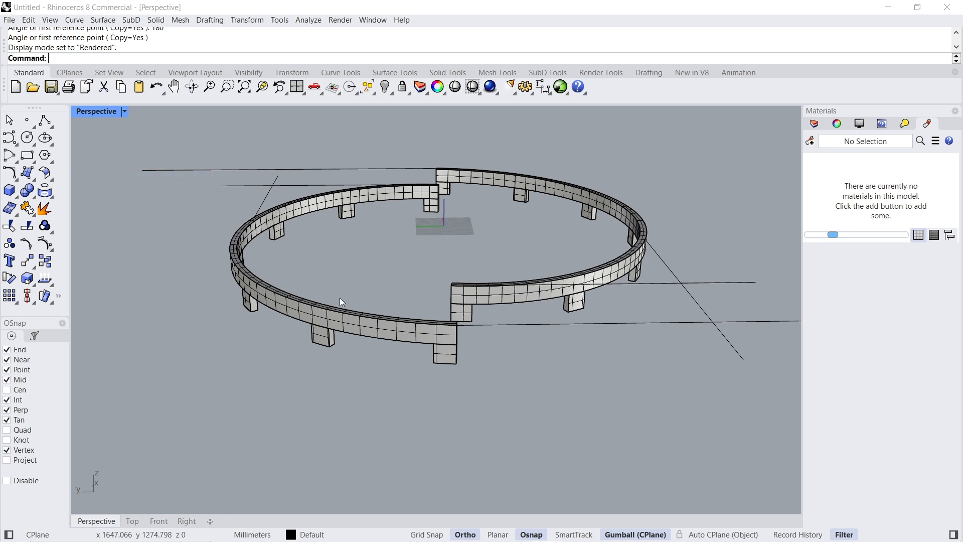
- Duplicate the outer top edges of both curved bands with DupEdge
right_click_drag(406, 298, 408, 326)
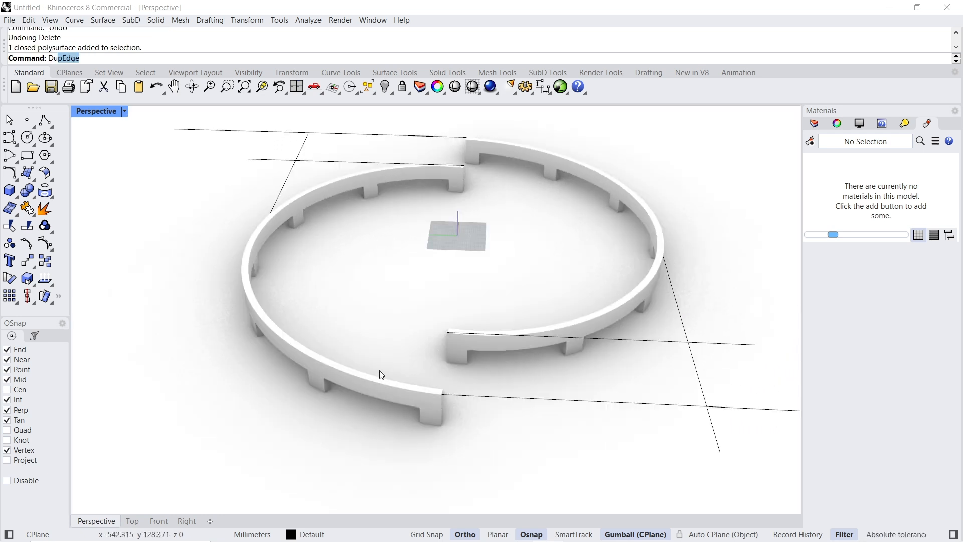
type("pEdge")
key("Return")
left_click(375, 386)
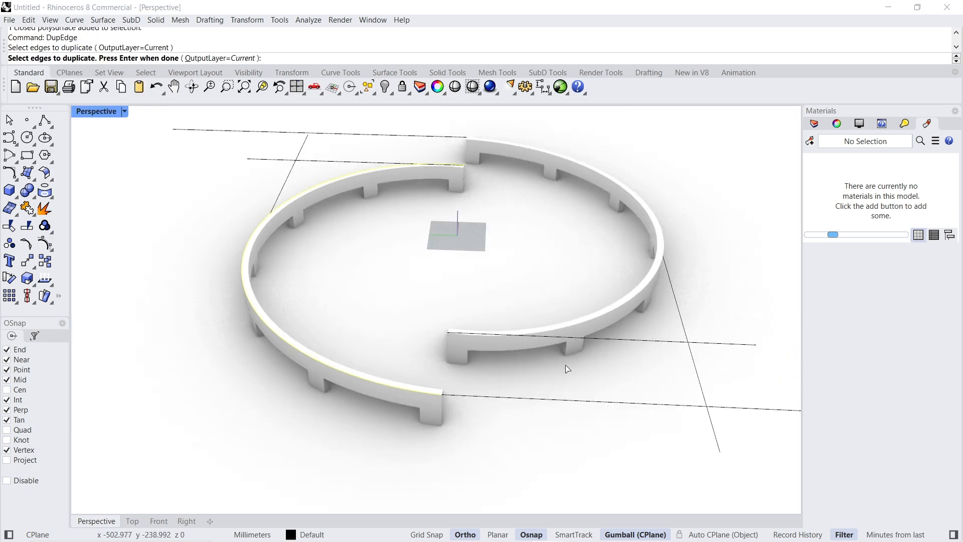
left_click(584, 327)
key("Return")
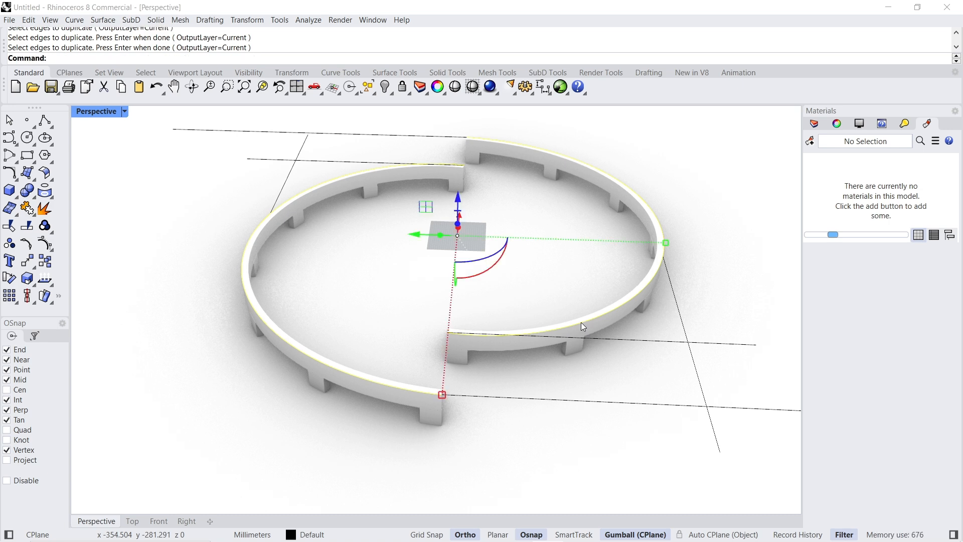
- Exclude curves from the selection filter, then select all the band and leg polysurfaces and hide them
key("Escape")
scroll(197, 255, "down", 3)
left_click_drag(132, 173, 646, 450)
left_click(385, 87)
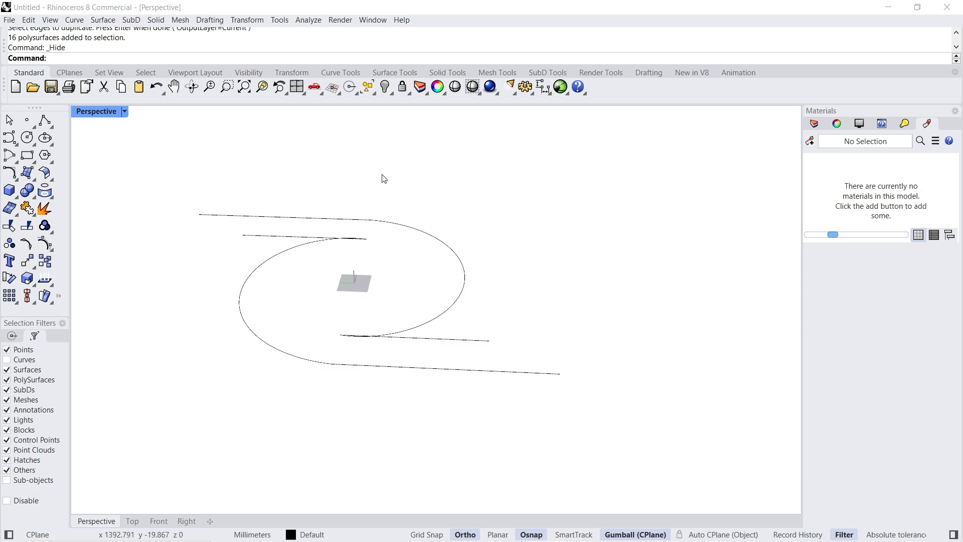
- Show the hidden bands and legs, then align all curves in Z only to the bottom of the legs with SetPt
key("ctrl+a")
key("ctrl+alt+h")
type("S")
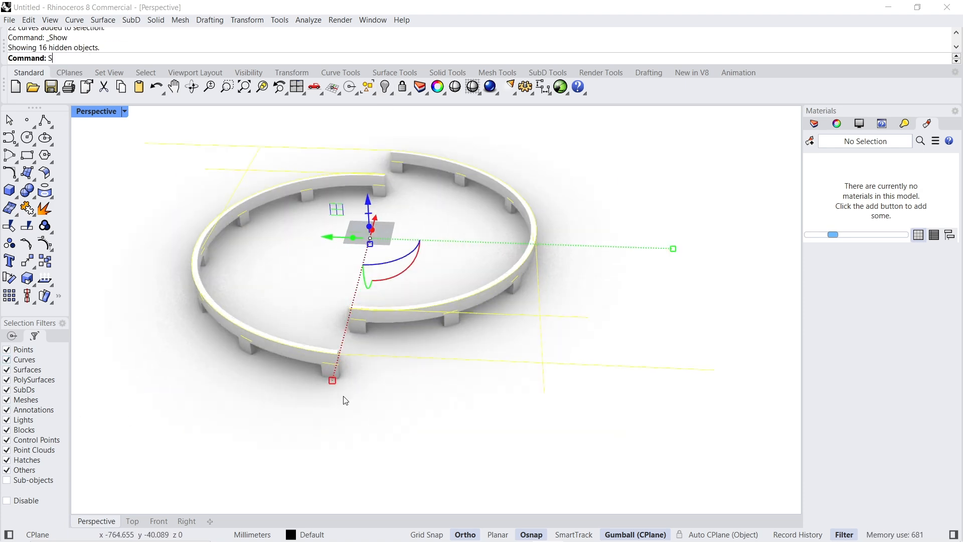
type("etPt")
key("Return")
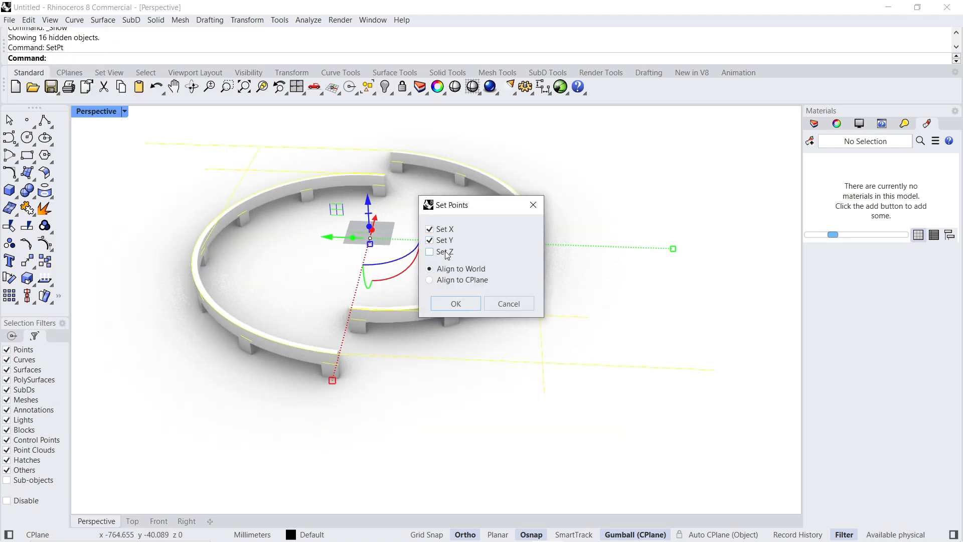
left_click(461, 303)
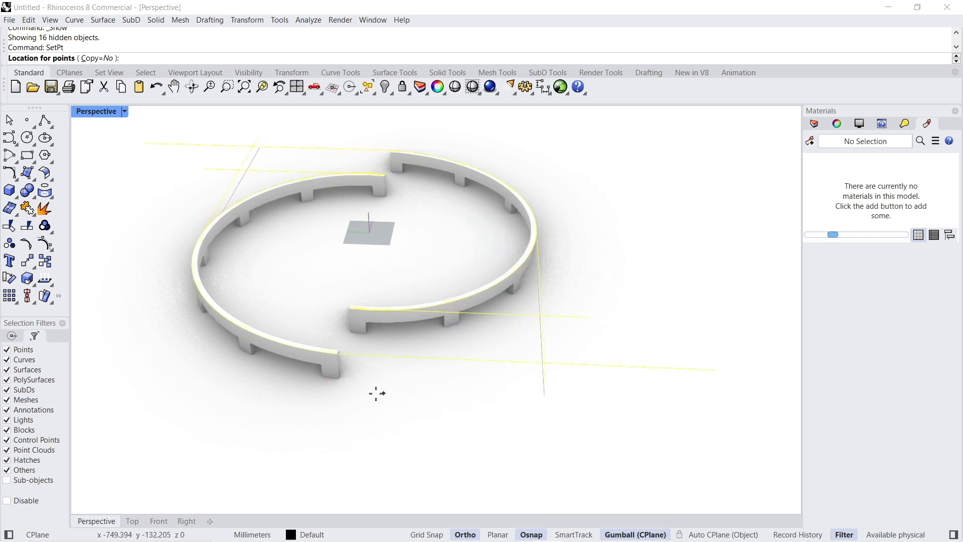
left_click(339, 381)
- Hide everything except the flattened curves and set the Perspective view to Shaded display
type("Isolate")
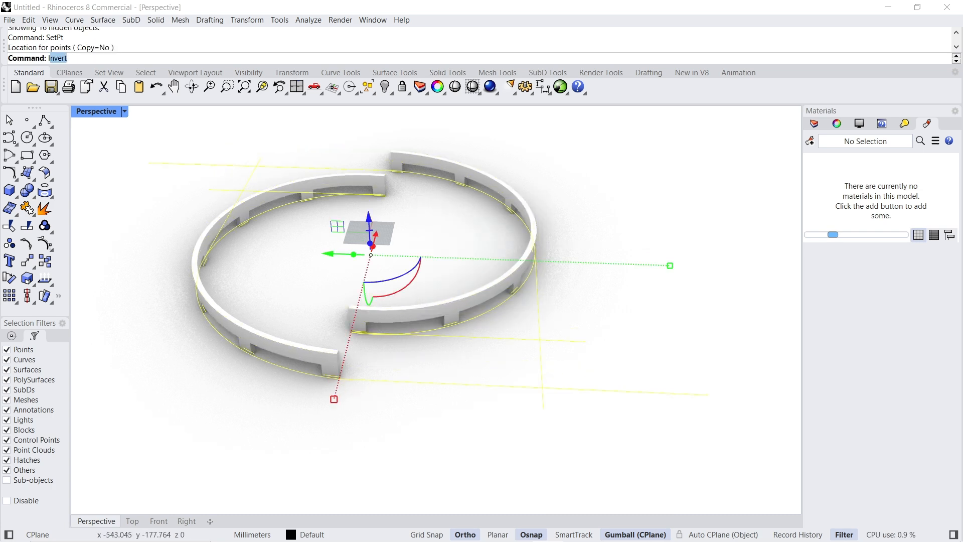
key("Return")
left_click(417, 367)
left_click(125, 111)
left_click(137, 163)
mouse_move(403, 269)
right_mouse_down()
mouse_move(382, 299)
mouse_move(363, 301)
mouse_move(344, 319)
mouse_move(307, 286)
mouse_move(513, 275)
mouse_move(384, 330)
right_mouse_up()
- Combine the curves' enclosed regions into one closed floor outline with CurveBoolean, using DeleteInput=All and CombineRegions=Yes
left_click_drag(236, 152, 643, 446)
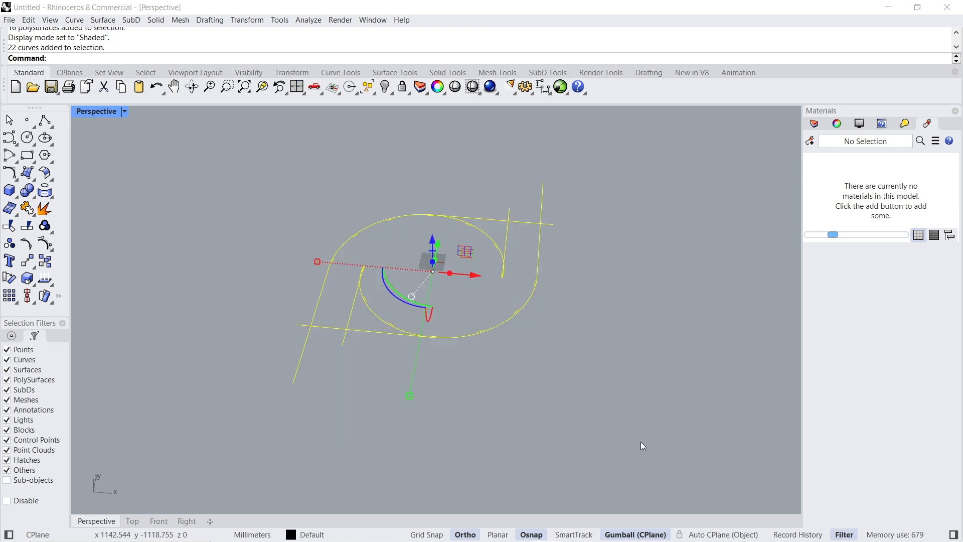
type("CurveBoolean")
key("Return")
left_click(213, 60)
left_click(132, 60)
right_click_drag(209, 131, 329, 288)
left_click(419, 271)
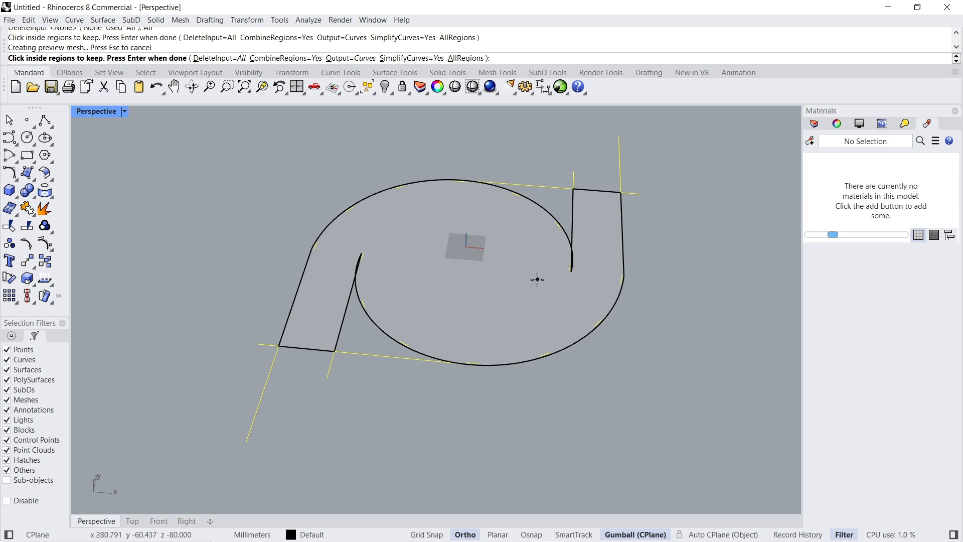
key("Return")
- Delete the surplus control points around a pointed inner tip of the floor outline
scroll(352, 278, "up", 8)
key("Escape")
left_click(385, 223)
key("Escape")
left_click_drag(338, 116, 451, 287)
key("Delete")
scroll(362, 297, "up", 10)
left_click(366, 254)
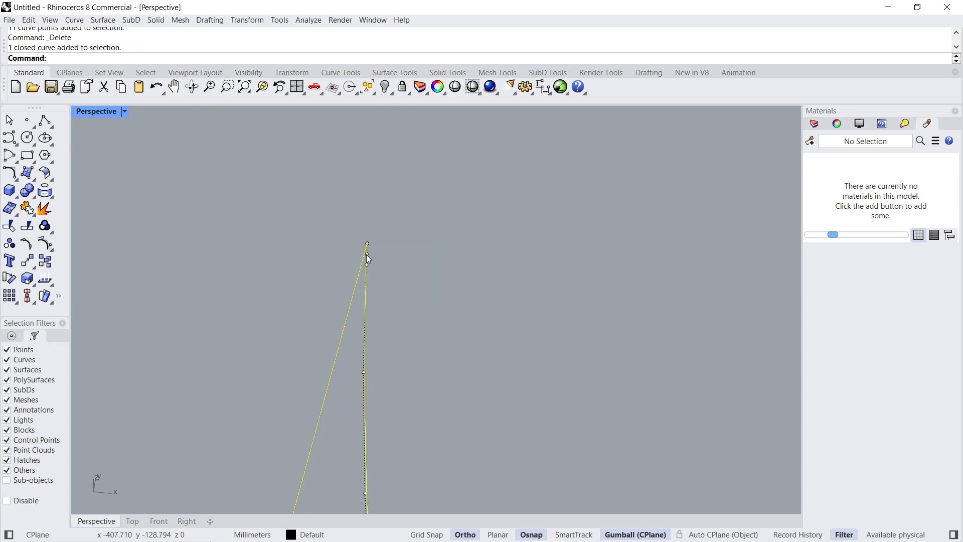
- Delete the remaining surplus control points of the floor outline in the Top view
left_click(133, 521)
scroll(419, 265, "up", 10)
right_click_drag(399, 321, 305, 283)
key("Escape")
scroll(305, 283, "down", 15)
scroll(560, 236, "up", 12)
left_click(458, 240)
right_click_drag(417, 217, 445, 237)
scroll(444, 238, "up", 5)
scroll(438, 291, "down", 8)
left_click_drag(438, 287, 477, 475)
key("Delete")
scroll(598, 293, "down", 8)
- Show the hidden bands and legs in the Perspective view and move the closed floor outline down 80 mm
left_click(96, 521)
scroll(394, 274, "down", 15)
right_click_drag(451, 323, 536, 175)
scroll(405, 152, "up", 6)
left_click(386, 90)
right_click(386, 88)
scroll(415, 173, "down", 2)
left_click(435, 437)
left_click(408, 298)
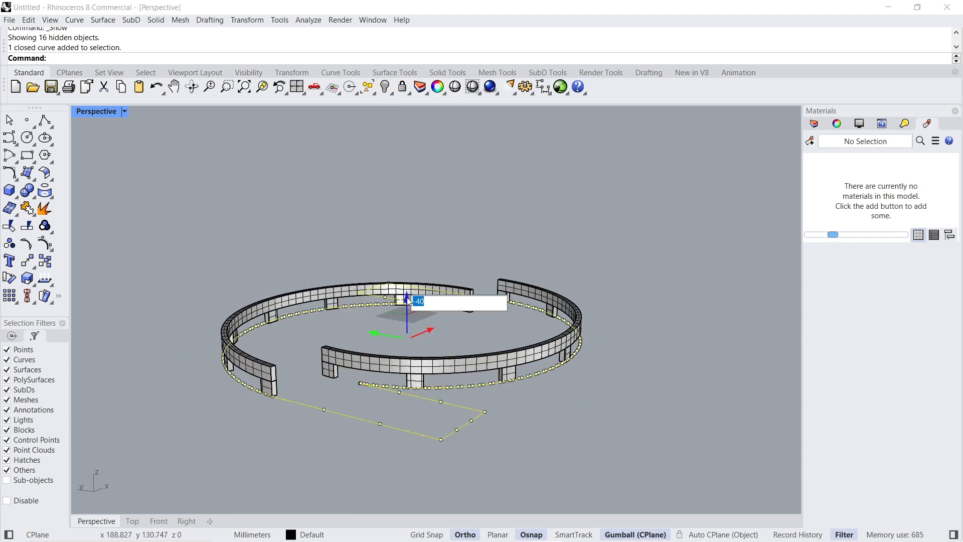
type("-80")
key("Return")
- Extrude the lowered floor outline vertically into a thin floor slab
left_click(408, 350)
key("Return")
key("Escape")
right_click_drag(533, 430, 508, 459)
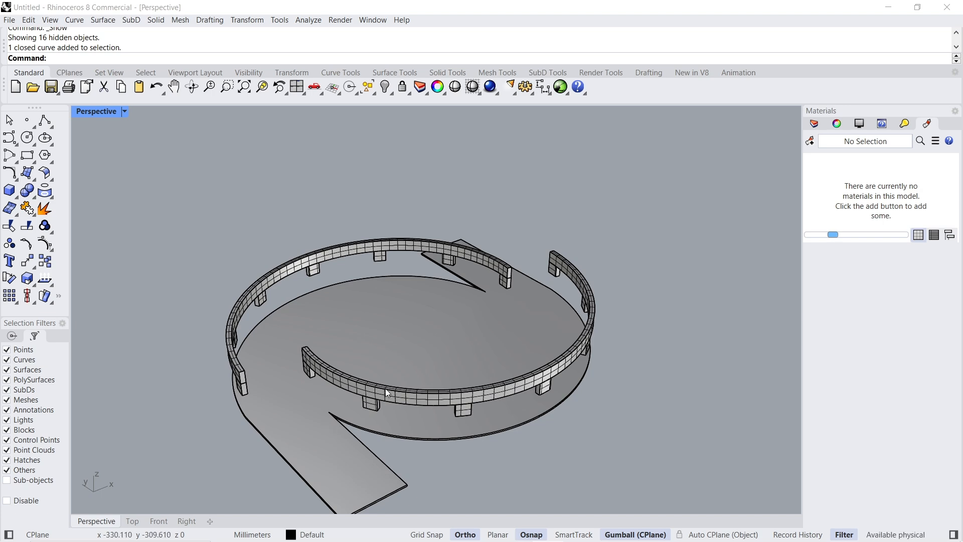
- Duplicate the inner bottom edge of one curved band with DupEdge and move it down to the level of the leg bottoms
right_click_drag(427, 373, 582, 317)
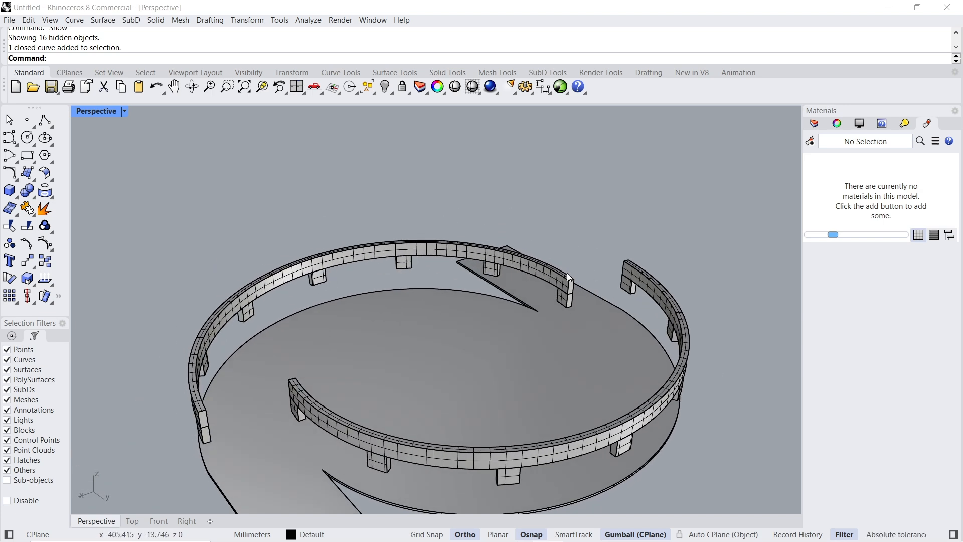
scroll(548, 284, "up", 5)
type("Dup")
key("Return")
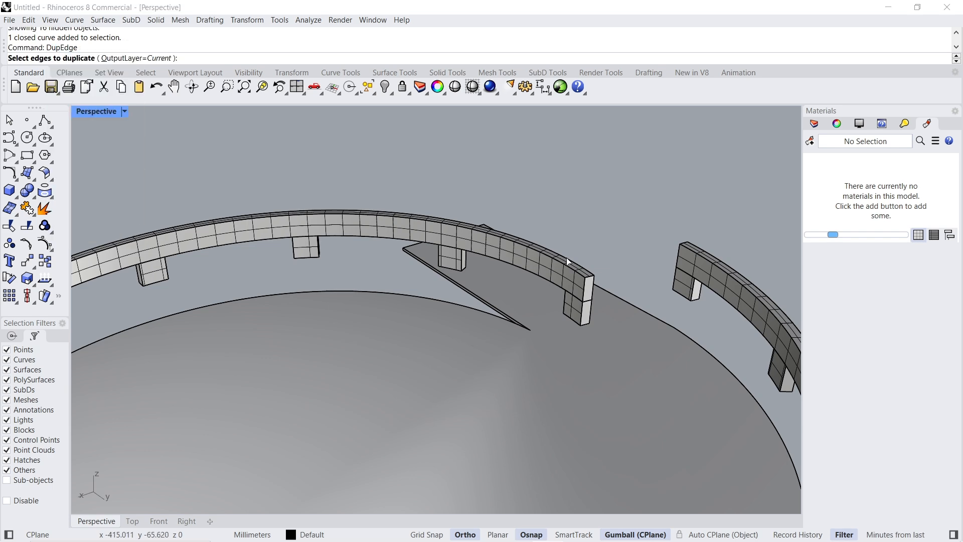
left_click(552, 279)
key("Return")
scroll(552, 281, "down", 3)
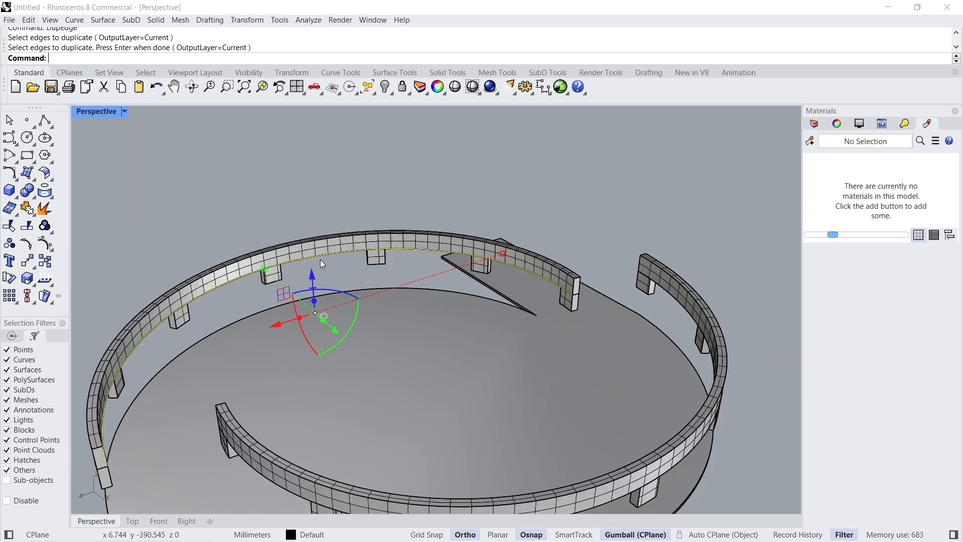
left_click(311, 276)
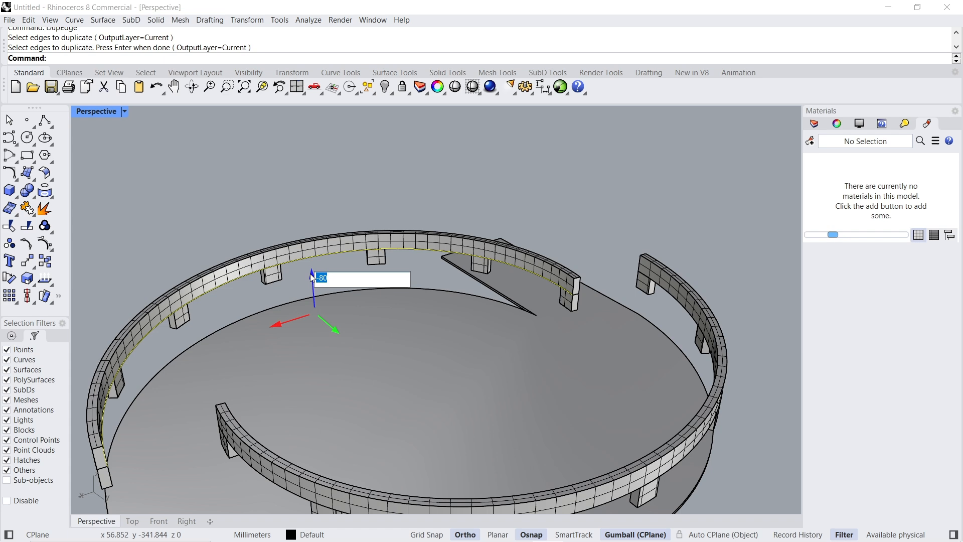
type("-80")
key("Return")
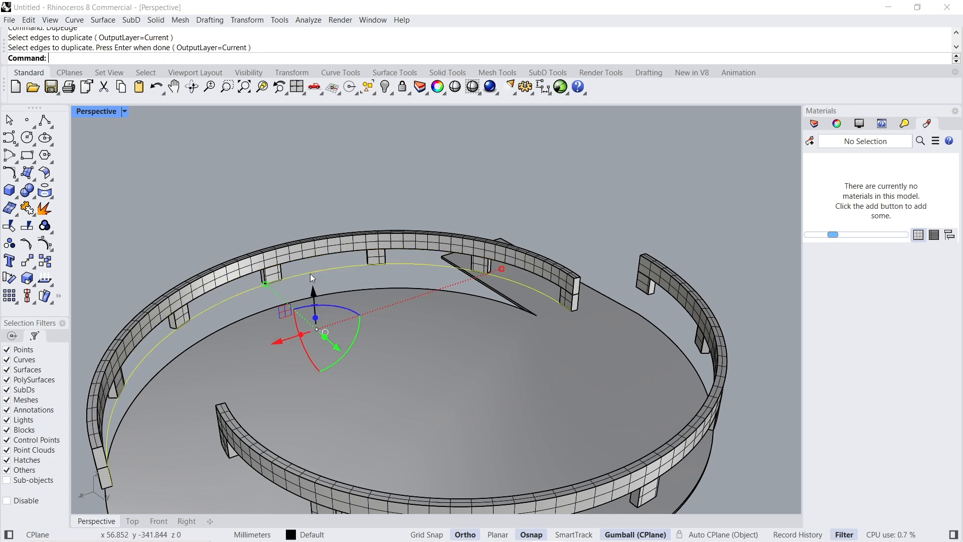
- Extend the duplicated curve by 150 mm beyond the end of the band
scroll(576, 315, "up", 2)
type("exte")
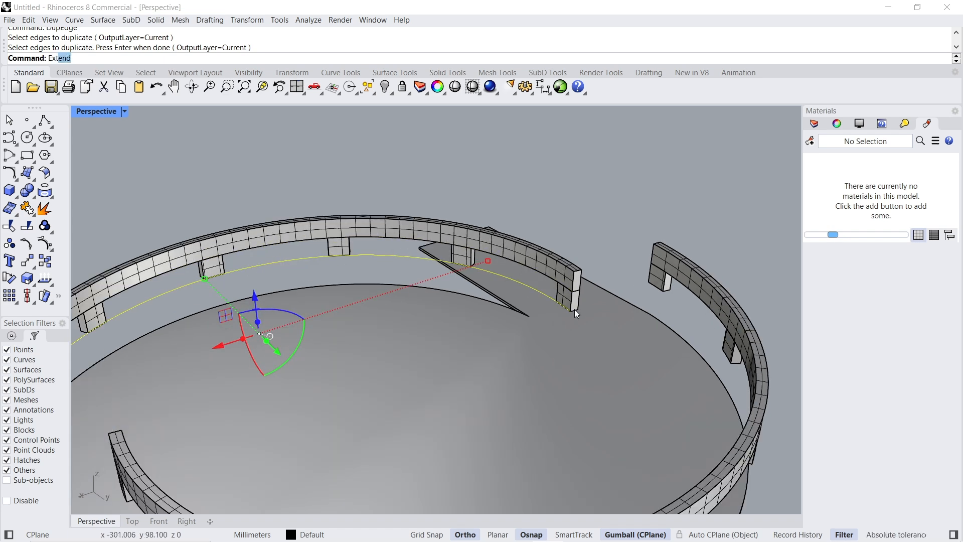
key("Return")
left_click(546, 297)
type("150")
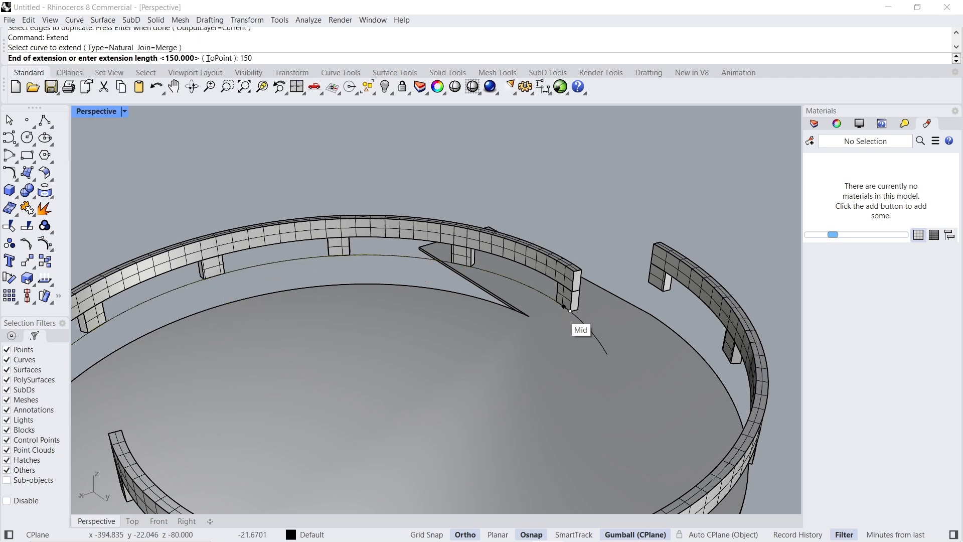
key("Return")
scroll(608, 194, "down", 4)
right_click_drag(621, 238, 605, 298)
scroll(607, 300, "up", 3)
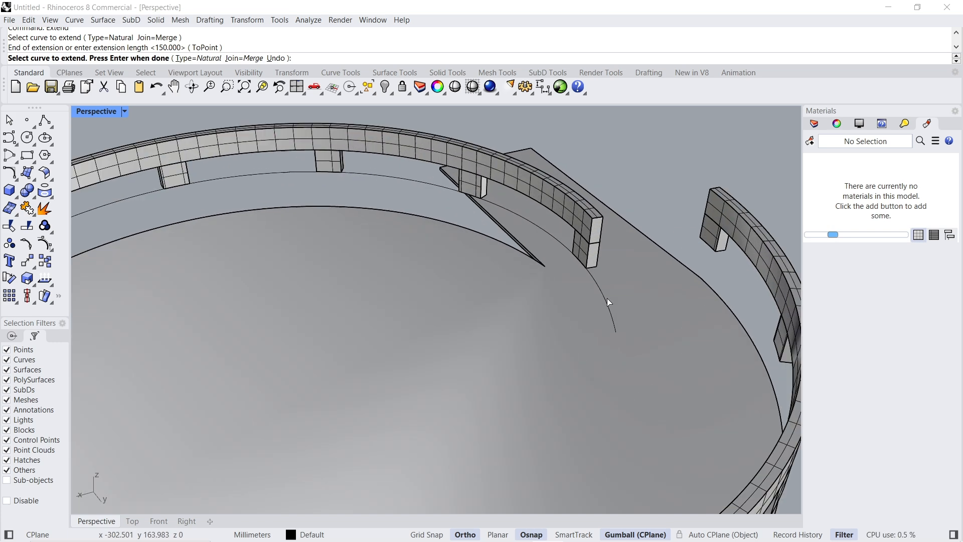
left_click(606, 300)
key("Escape")
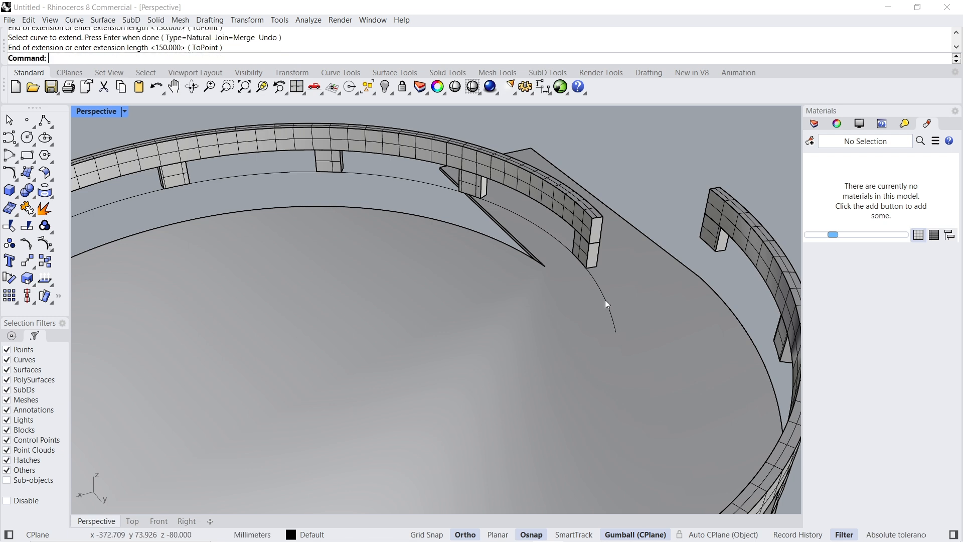
- Copy the extended curve in place and split the copy with the support leg at the band's end
left_click(606, 300)
key("ctrl+c")
key("ctrl+v")
left_click(606, 300)
left_click(638, 333)
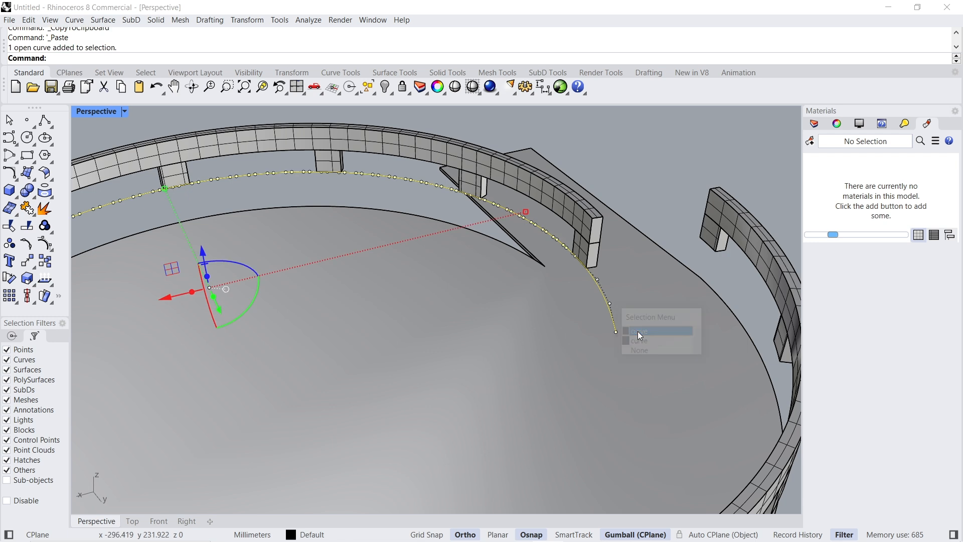
left_click(26, 225)
left_click(592, 262)
key("Return")
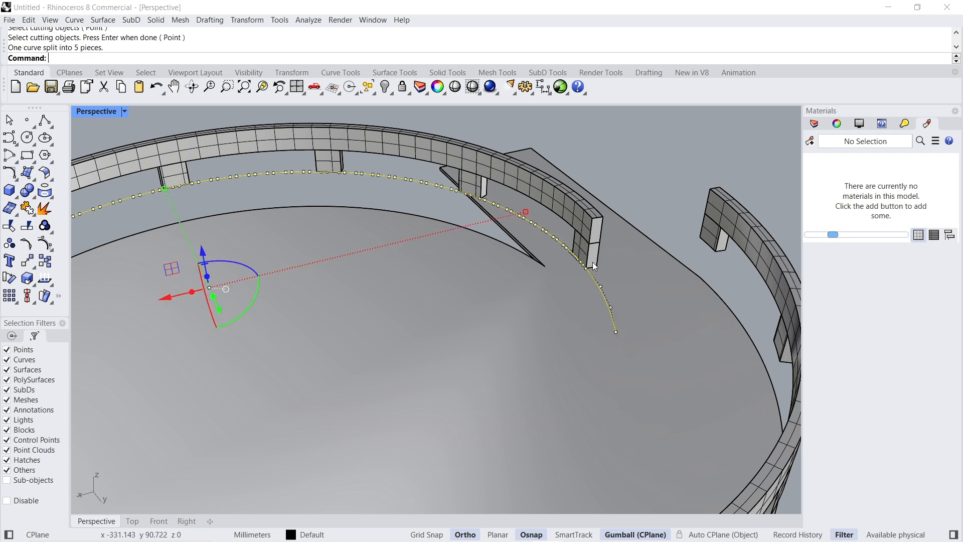
- Isolate the split curve and delete its pieces except the short extension segment at the end
type("isolate")
key("Return")
key("Escape")
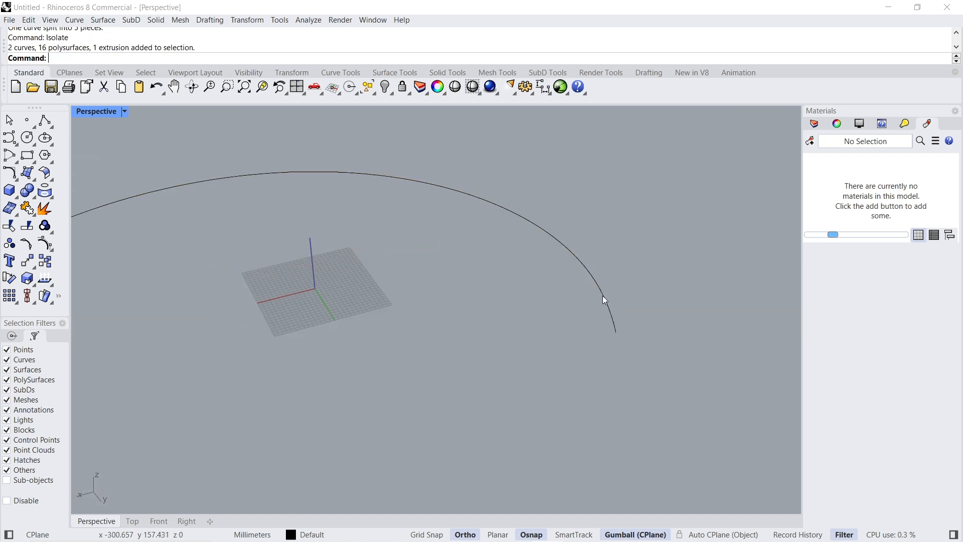
left_click(604, 296)
scroll(588, 256, "down", 6)
key("Escape")
left_click_drag(162, 153, 584, 447)
key("Delete")
- Show the hidden objects and extrude the full extended curve straight down to the floor slab as a wall surface
left_click(584, 259)
left_click(475, 112)
right_click(389, 88)
scroll(599, 290, "up", 4)
left_click(606, 288)
left_click(636, 313)
key("Escape")
mouse_move(703, 253)
right_mouse_down()
mouse_move(755, 221)
mouse_move(713, 266)
right_mouse_up()
left_click(534, 201)
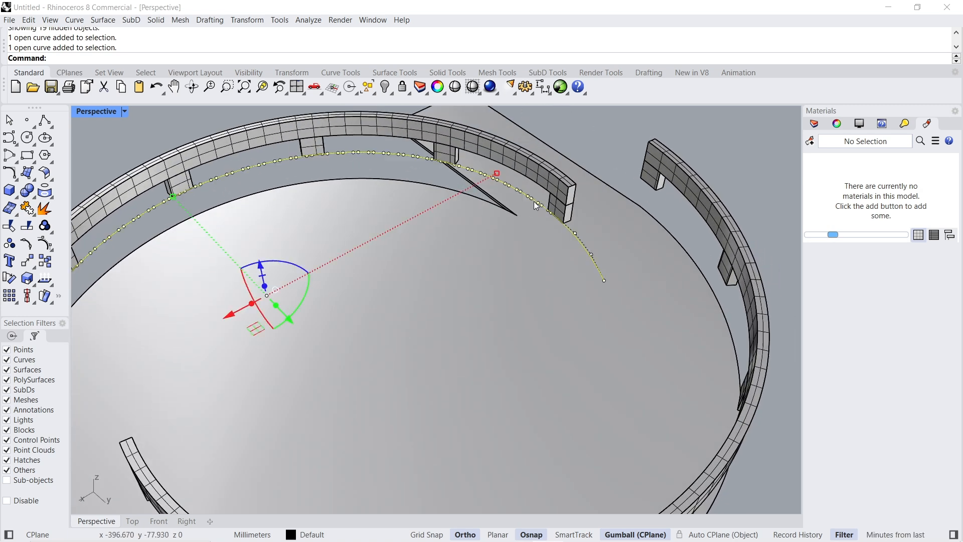
left_click(265, 287)
type("-70")
key("Return")
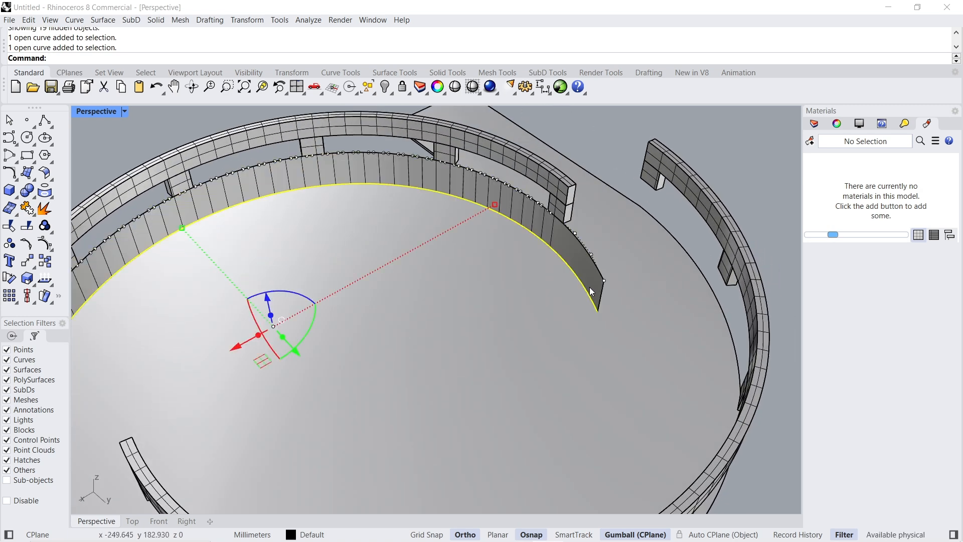
- Offset the wall surface outward as a 16 mm solid with OffsetSrf, using BothSides=No
left_click(577, 267)
type("Of")
key("Return")
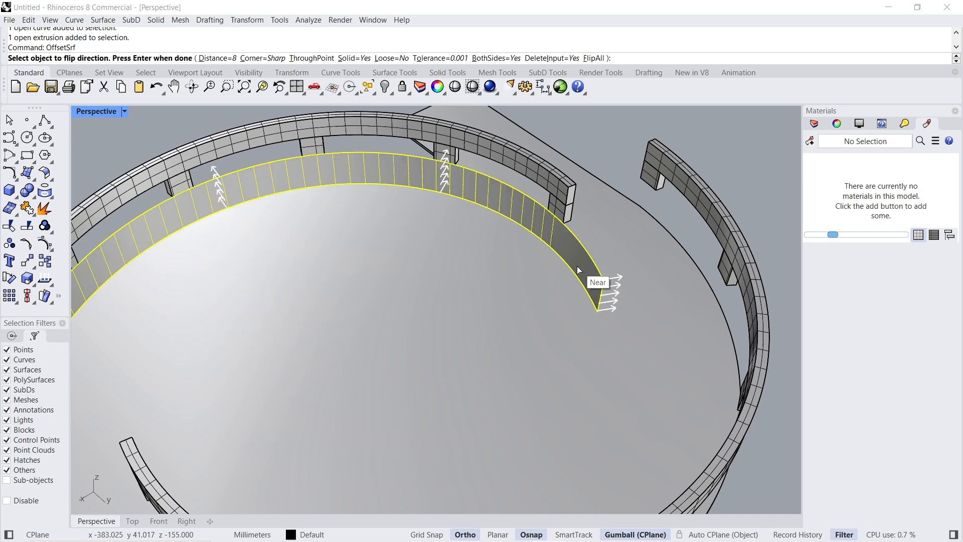
left_click(490, 61)
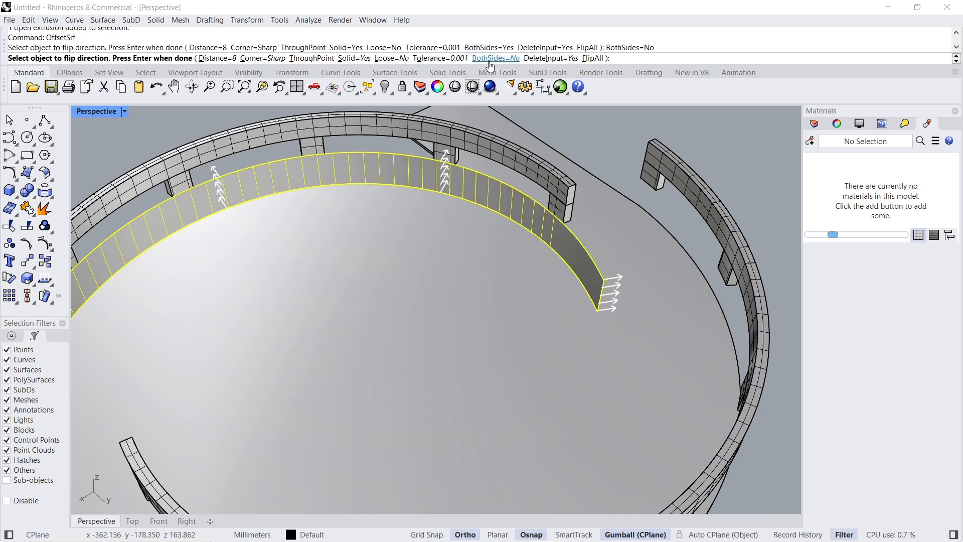
left_click(201, 59)
type("16")
key("Return")
key("Return")
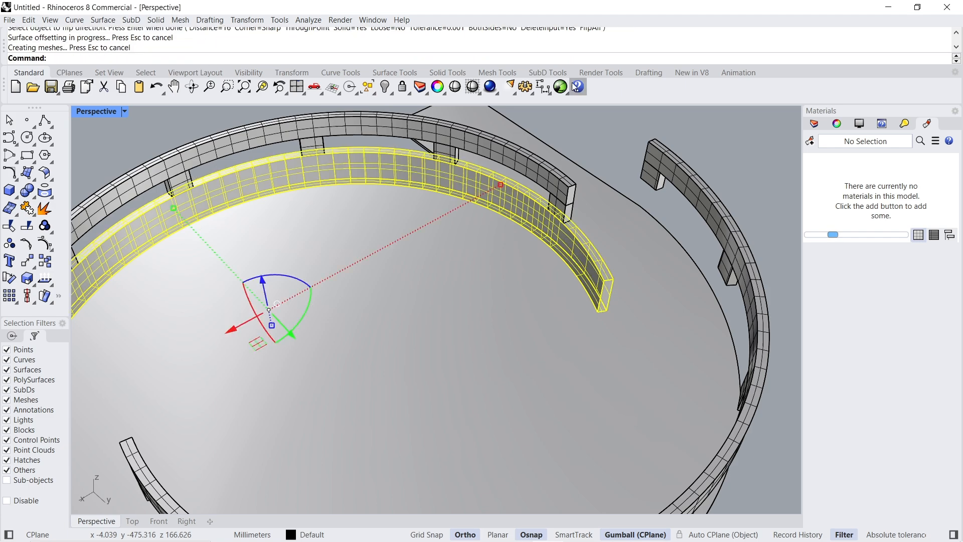
key("Escape")
- Delete the full-length base curve along the top of the new curved wall
scroll(641, 270, "up", 3)
scroll(549, 261, "down", 3)
scroll(568, 253, "down", 2)
scroll(568, 252, "down", 4)
mouse_move(523, 296)
right_mouse_down()
mouse_move(516, 284)
mouse_move(583, 281)
mouse_move(534, 292)
right_mouse_up()
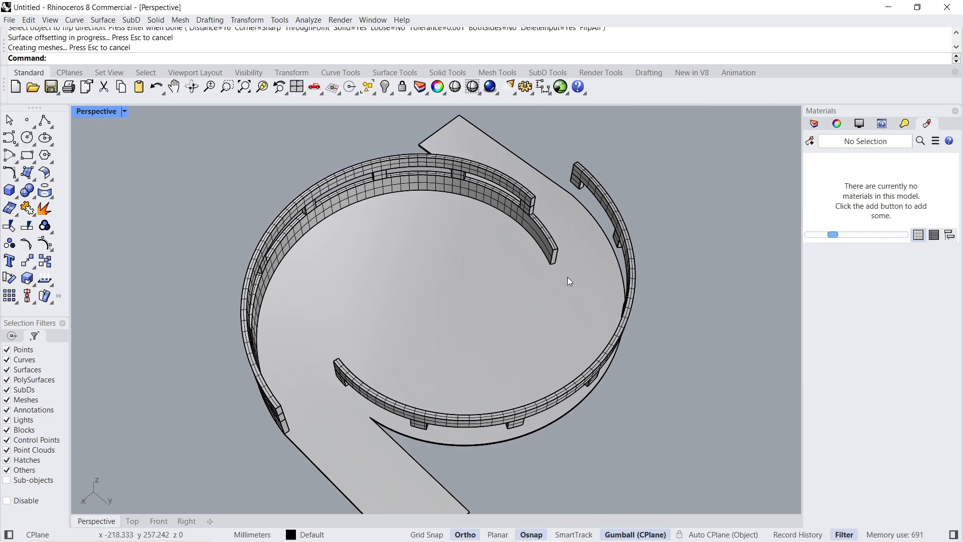
scroll(553, 239, "up", 5)
left_click(553, 237)
left_click(539, 241)
left_click(568, 273)
scroll(546, 246, "down", 3)
key("Delete")
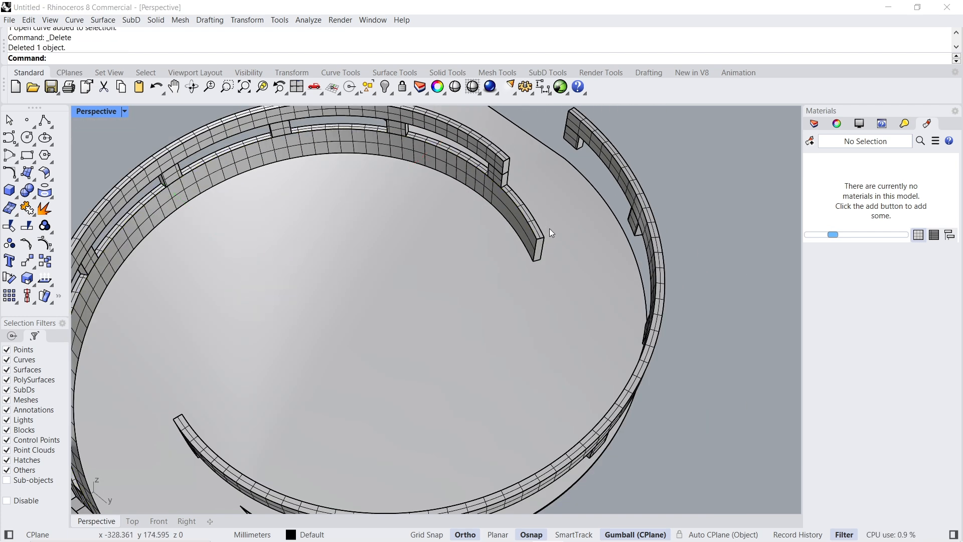
- Draw a 5000 mm line in the Top view from the wall end's inner corner outward along its end face
left_click(527, 222)
left_click(554, 249)
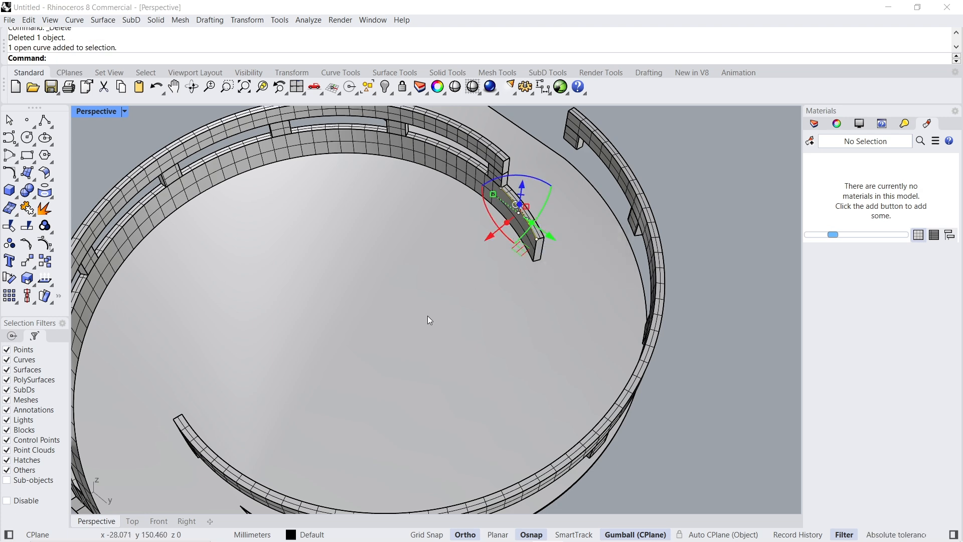
left_click(133, 524)
scroll(429, 314, "up", 5)
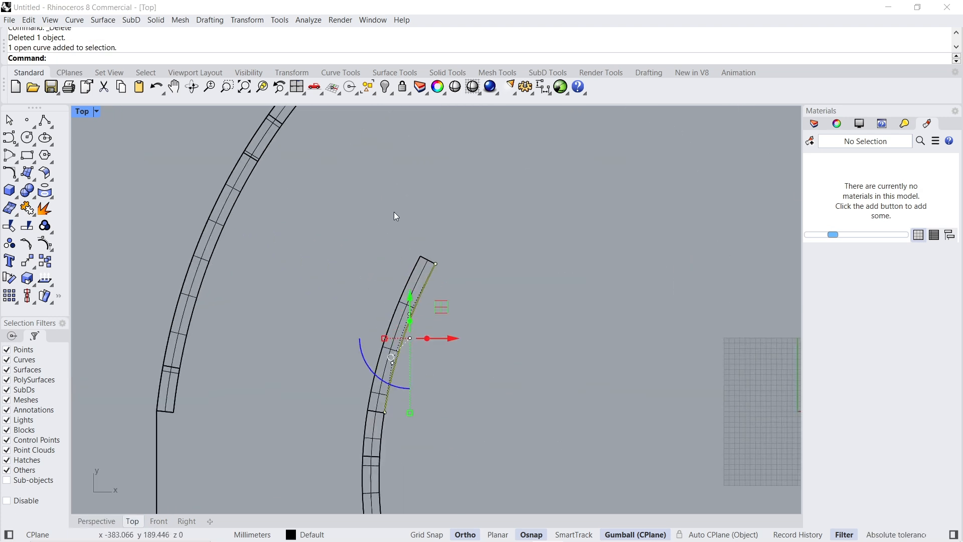
left_click(51, 123)
left_click(471, 313)
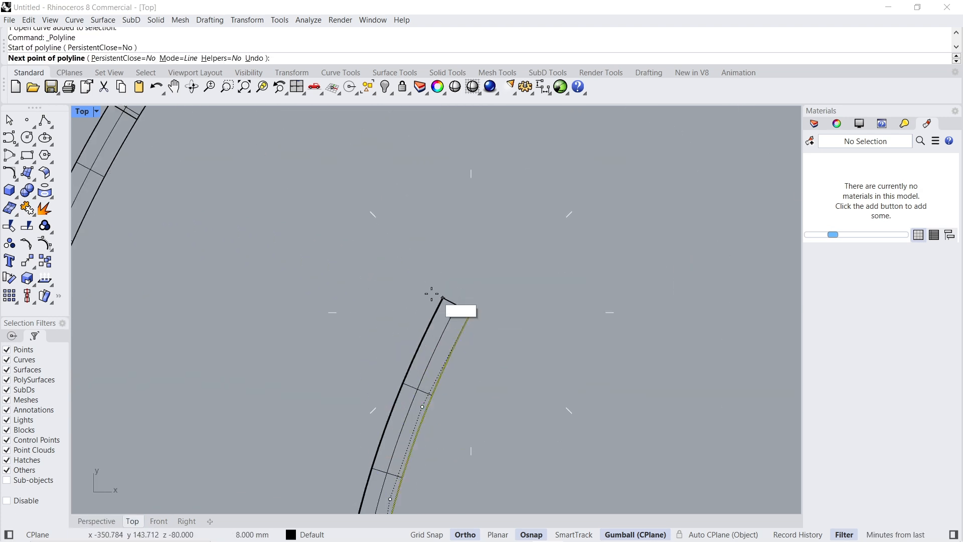
scroll(451, 304, "up", 5)
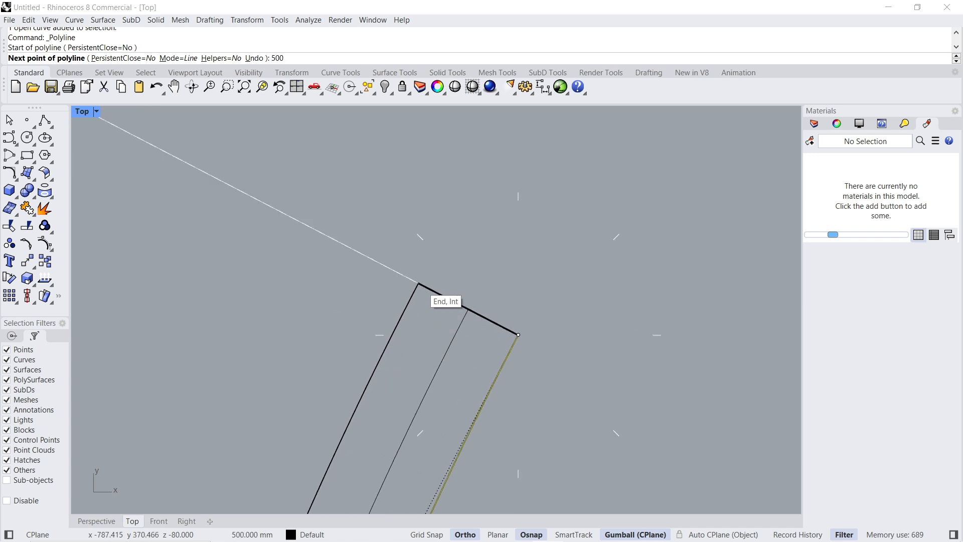
type("5000")
key("Return")
key("Return")
scroll(431, 273, "down", 10)
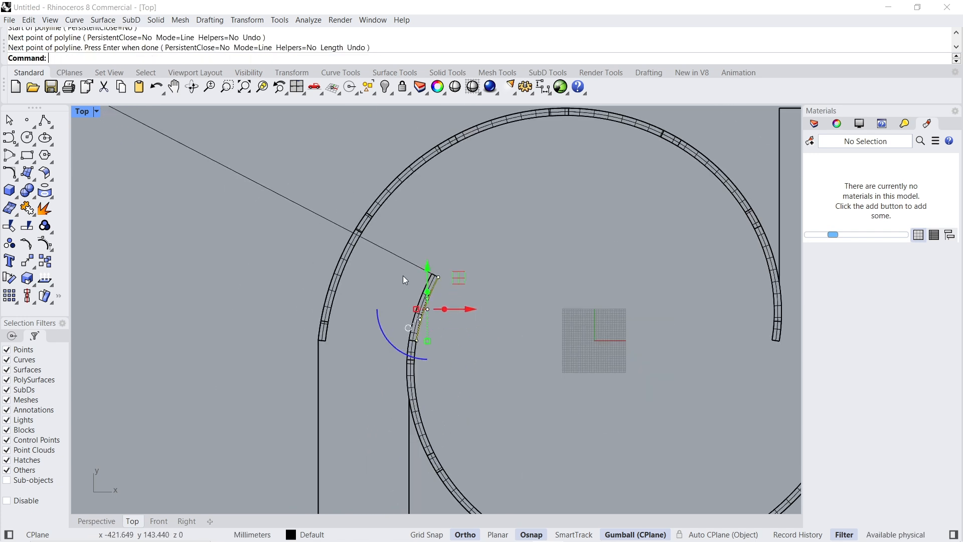
- Duplicate the inner top edge of the outer ring beam facing the curved wall's end
left_click(396, 257)
key("F10")
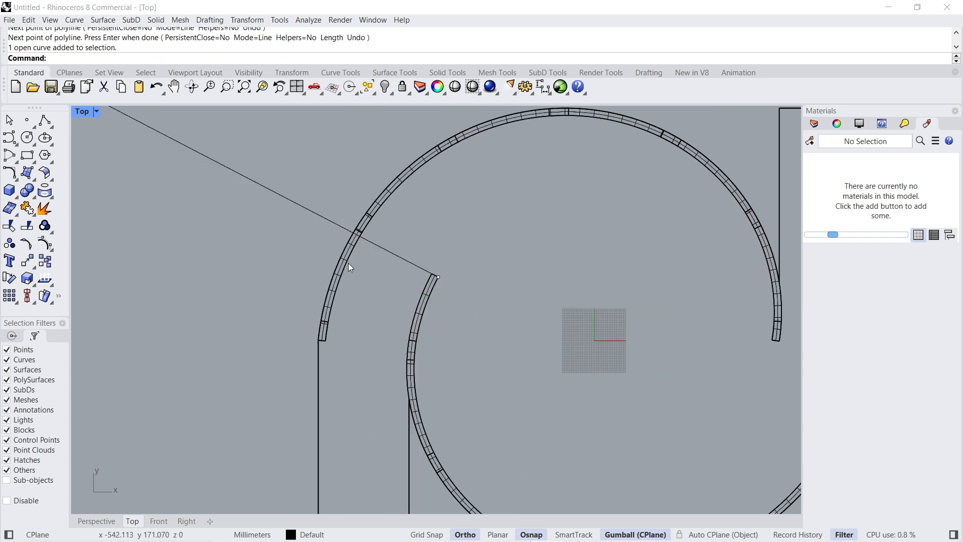
left_click(105, 519)
scroll(360, 384, "down", 5)
right_click_drag(359, 383, 592, 336)
scroll(388, 215, "up", 7)
scroll(388, 215, "up", 2)
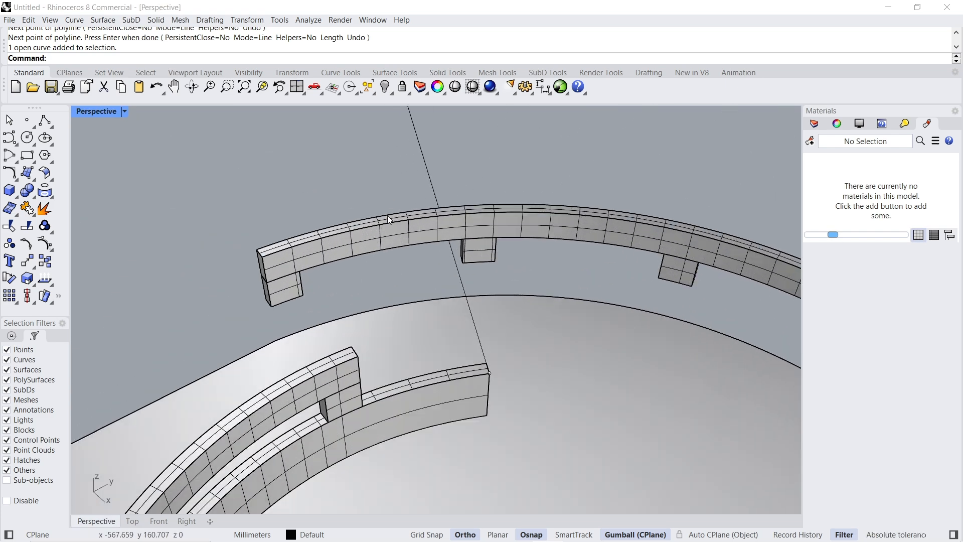
key("Return")
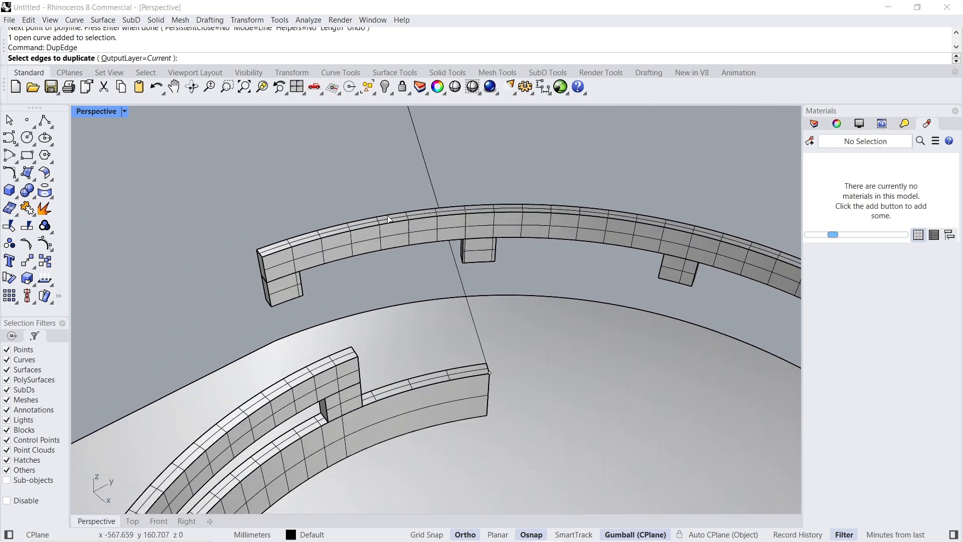
left_click(378, 224)
key("Return")
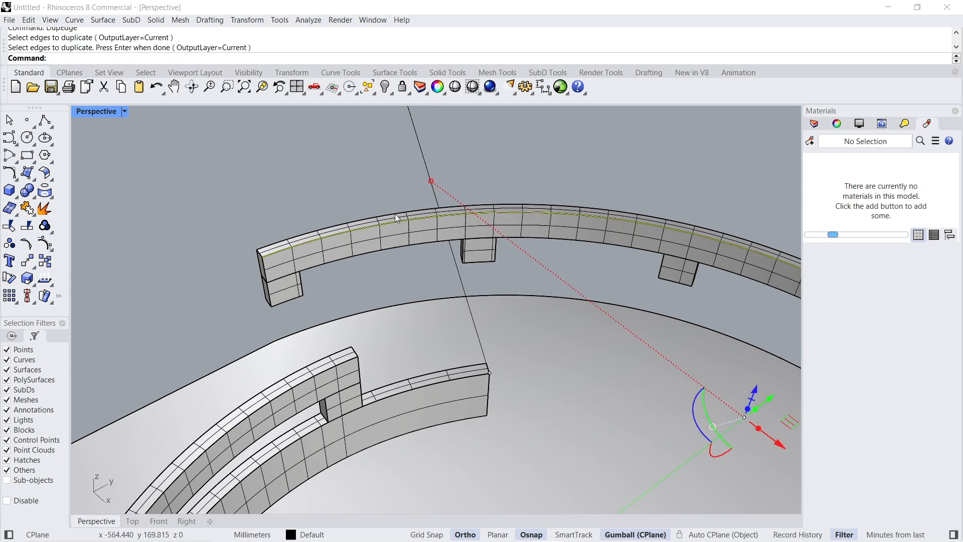
- Draw a straight line in the Top view joining the short wall curve's free end to the end of the duplicated ring beam edge
left_click(423, 155)
left_click(449, 184)
right_click_drag(444, 378, 408, 347)
left_click(416, 372)
left_click(434, 393)
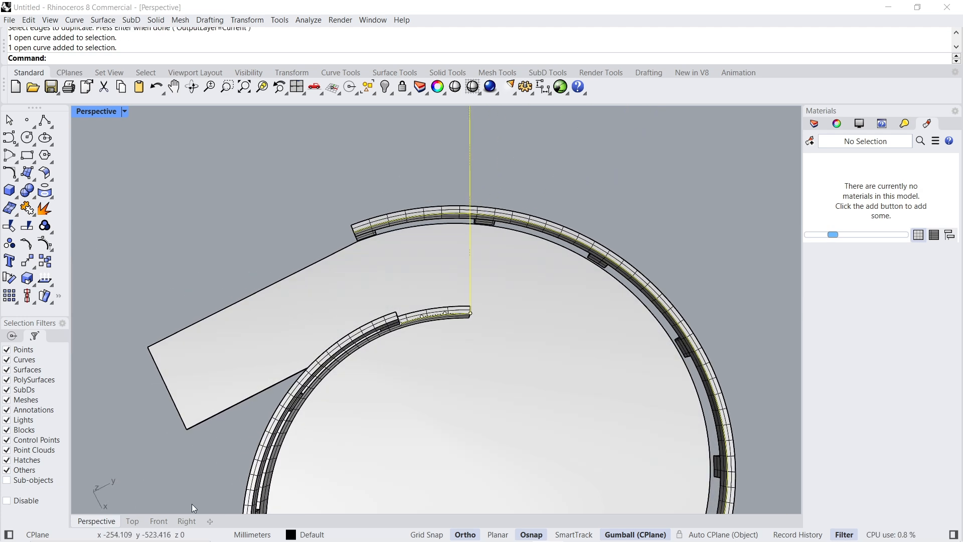
left_click(133, 521)
scroll(393, 343, "up", 3)
left_click(45, 120)
scroll(454, 362, "up", 2)
left_click(448, 341)
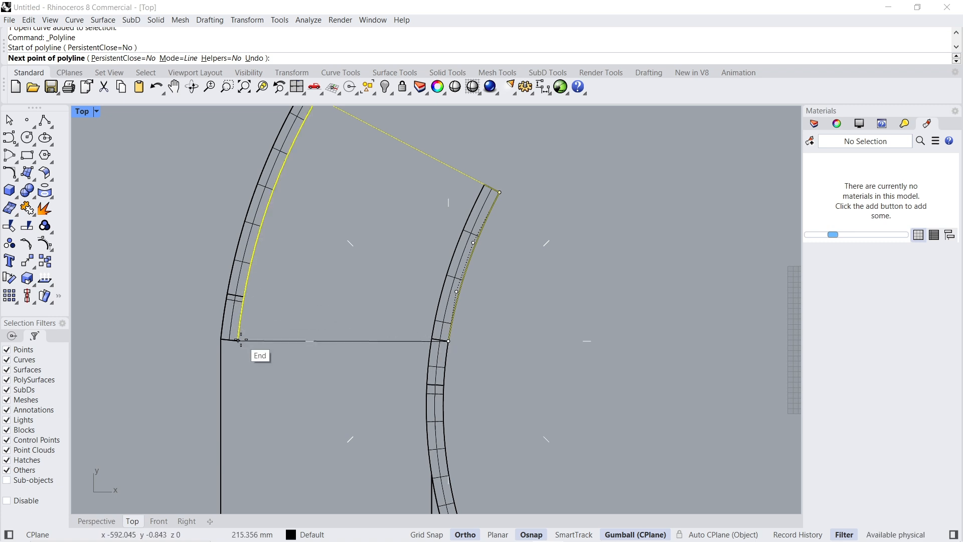
left_click(239, 340)
key("Return")
- Isolate the four stair boundary curves: the short wall curve, the duplicated beam edge and the two straight lines
left_click(261, 340)
key("ctrl+shift+h")
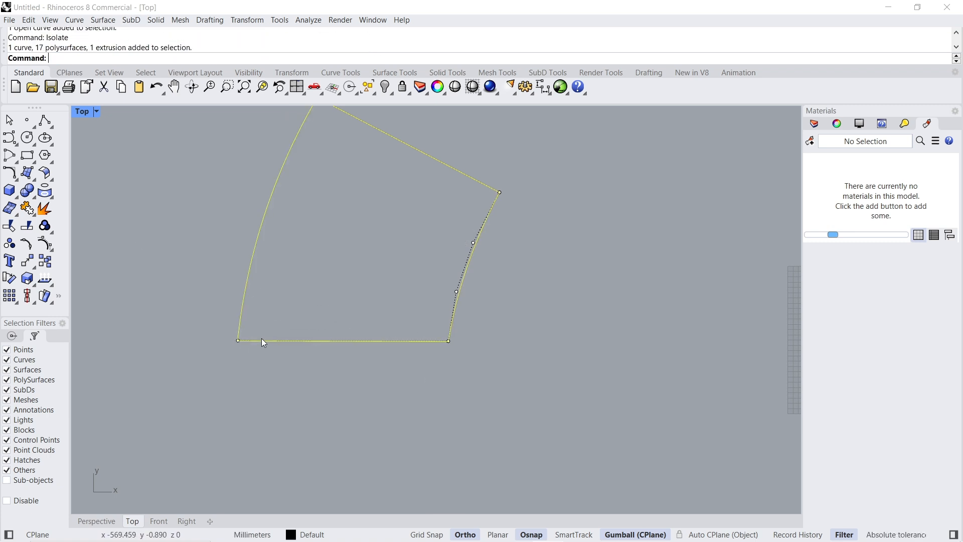
left_click(96, 521)
right_click_drag(357, 306, 453, 281)
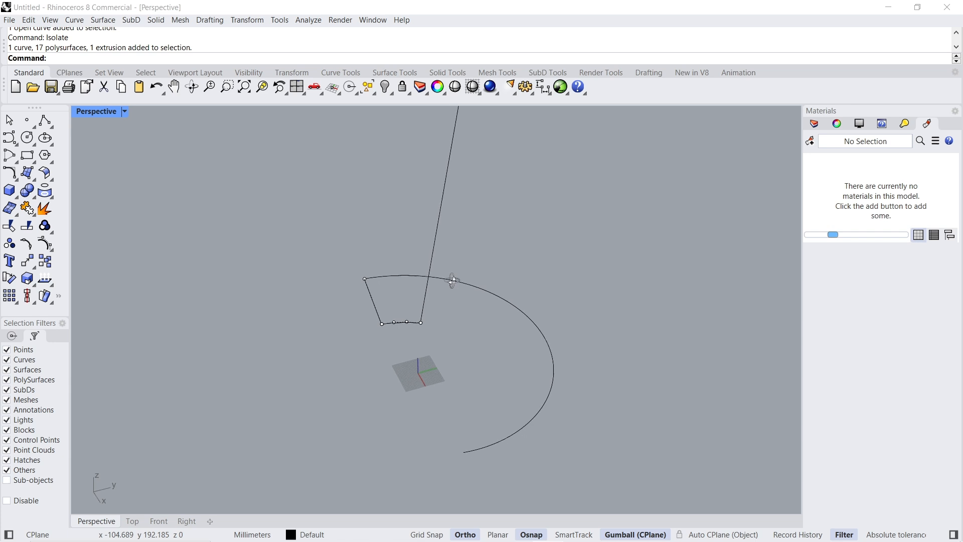
- Flatten all four boundary curves with SetPt, using only Set Z aligned to World, at the height of the short wall curve's corner
key("ctrl+a")
scroll(436, 314, "up", 3)
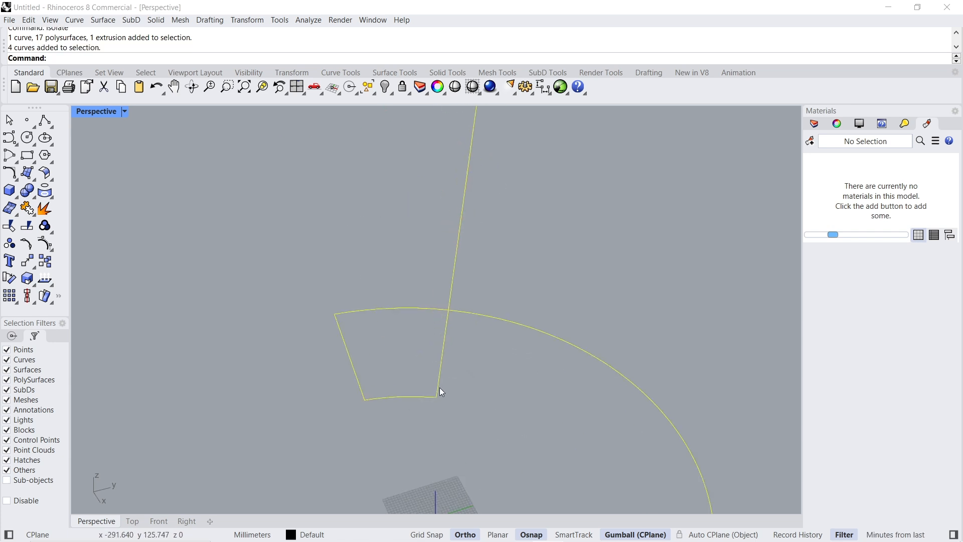
type("SetPt")
key("Return")
key("Return")
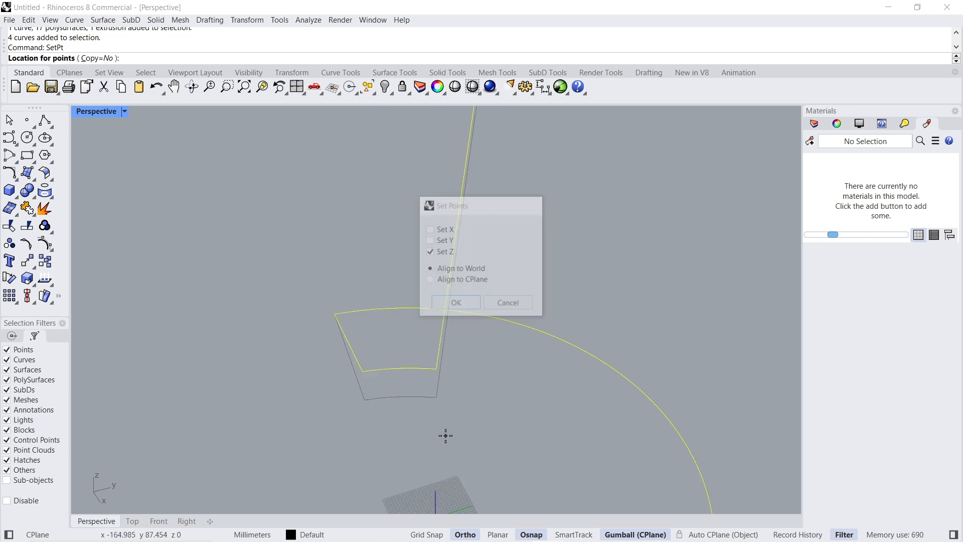
left_click(436, 398)
right_click_drag(437, 404, 531, 435)
left_click(432, 444)
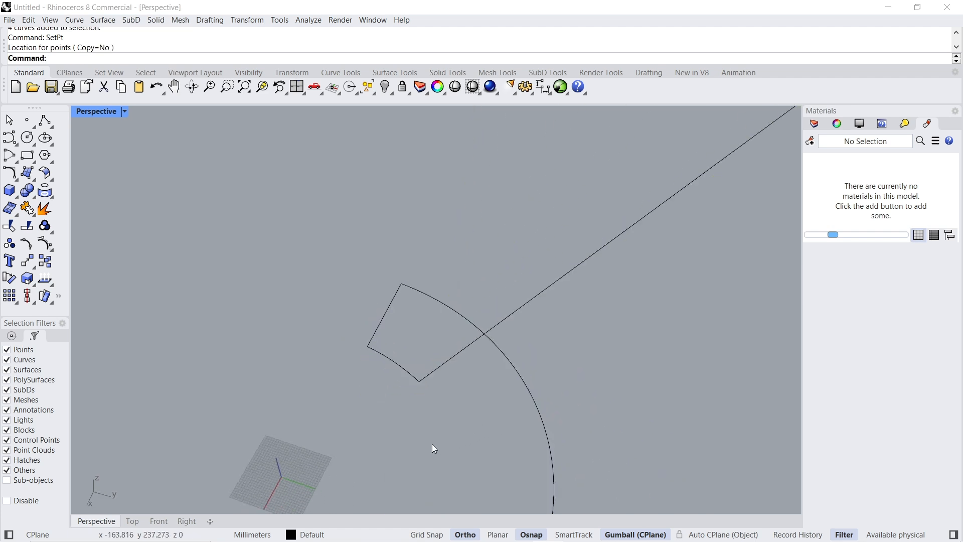
- Split the long arc with the crossing straight line and delete the part outside the stair outline
scroll(491, 347, "up", 3)
left_click(511, 341)
left_click(27, 227)
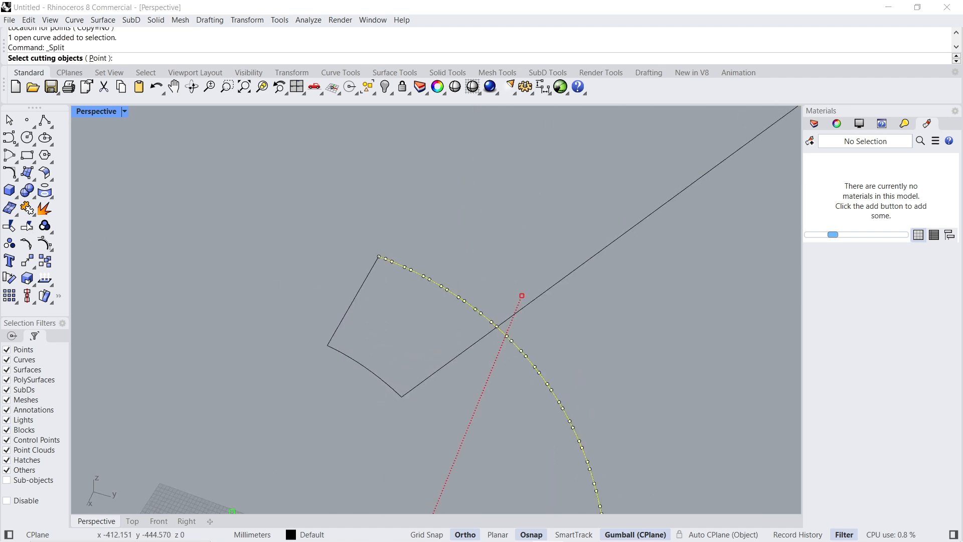
left_click(474, 344)
key("Return")
left_click(533, 357)
key("Delete")
- Split the long straight line at the arc and delete its portion beyond the stair outline
left_click(492, 329)
left_click(32, 227)
left_click(474, 307)
key("Return")
left_click(533, 305)
left_click(533, 304)
key("Delete")
- Divide the inner and outer arcs of the stair outline into 5 segments each, with end points marked
right_click_drag(365, 368, 401, 350)
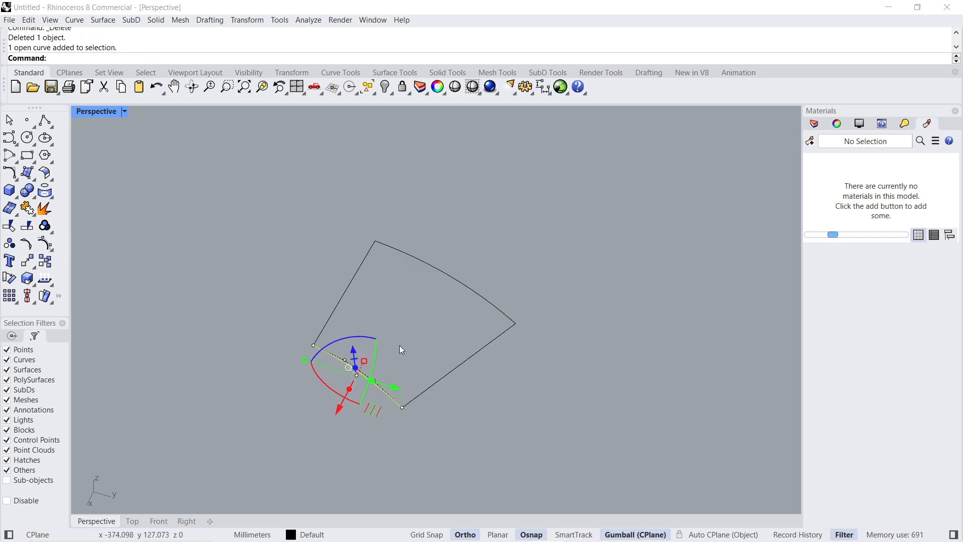
type("Divide")
key("Return")
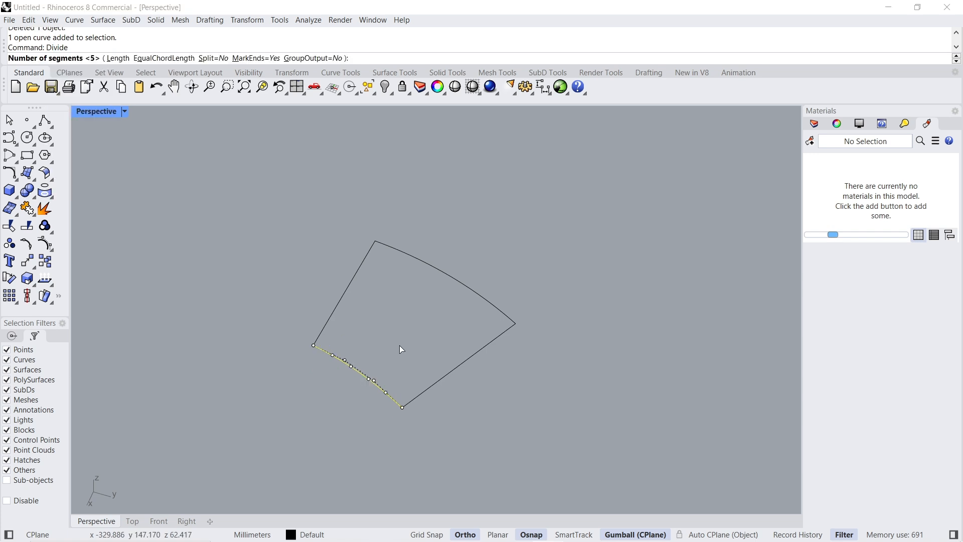
key("Return")
left_click(446, 346)
left_click(482, 297)
key("Return")
key("Return")
left_click(546, 224)
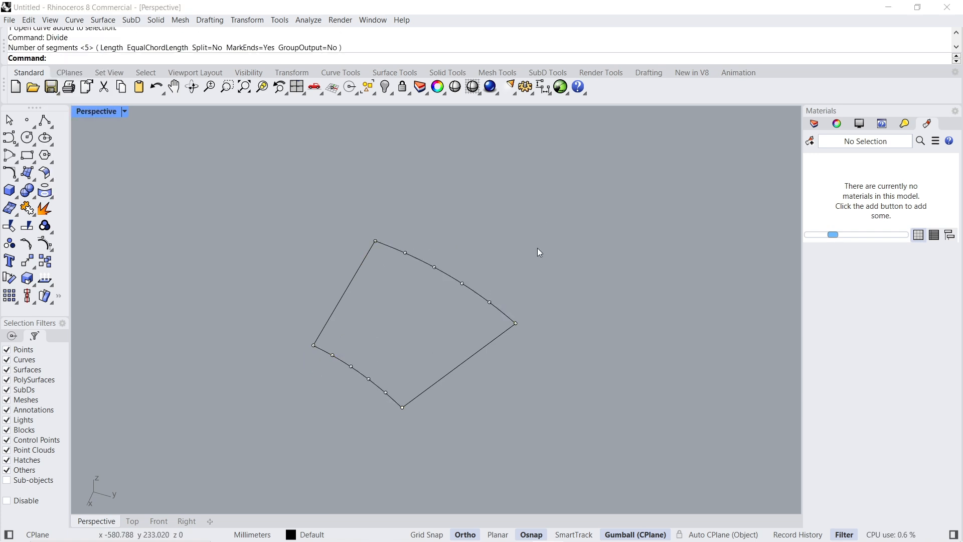
- Connect the two pairs of matching division points nearest the trimmed straight edge with straight lines
left_click(40, 123)
left_click(385, 392)
left_click(490, 302)
key("Return")
key("Return")
left_click(462, 283)
left_click(369, 379)
key("Return")
key("Return")
- Connect the remaining two pairs of inner and outer division points with straight lines
left_click(351, 367)
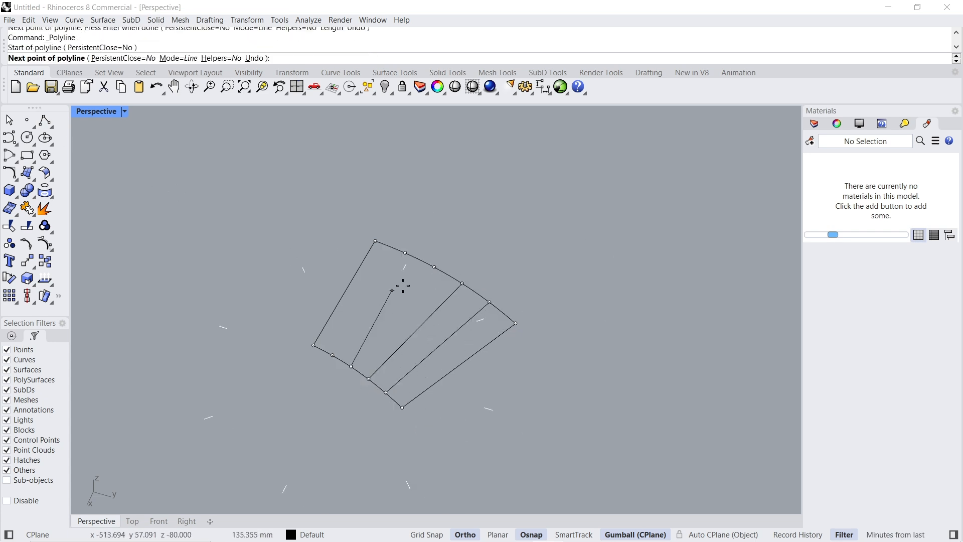
left_click(434, 268)
key("Return")
key("Return")
left_click(405, 253)
left_click(334, 354)
key("Return")
- Create closed outlines of the first, third and fifth stair regions with CurveBoolean, using DeleteInput=None
right_click_drag(621, 363, 437, 300)
left_click_drag(389, 346, 546, 452)
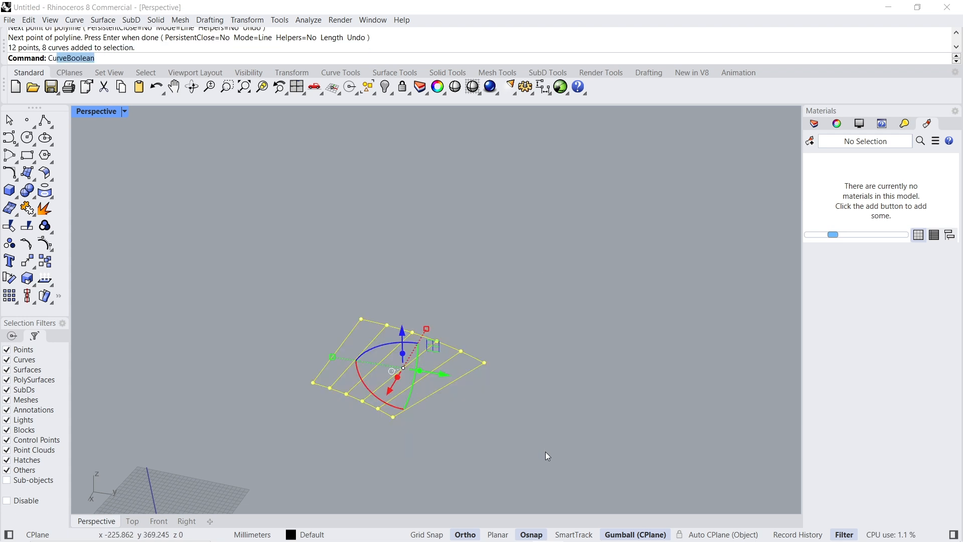
key("Return")
left_click(239, 60)
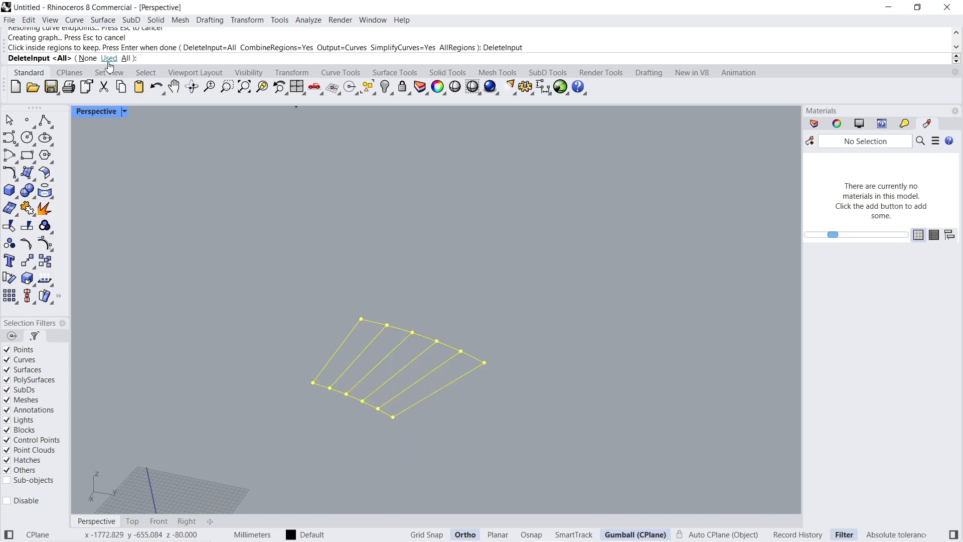
left_click(88, 58)
left_click(432, 373)
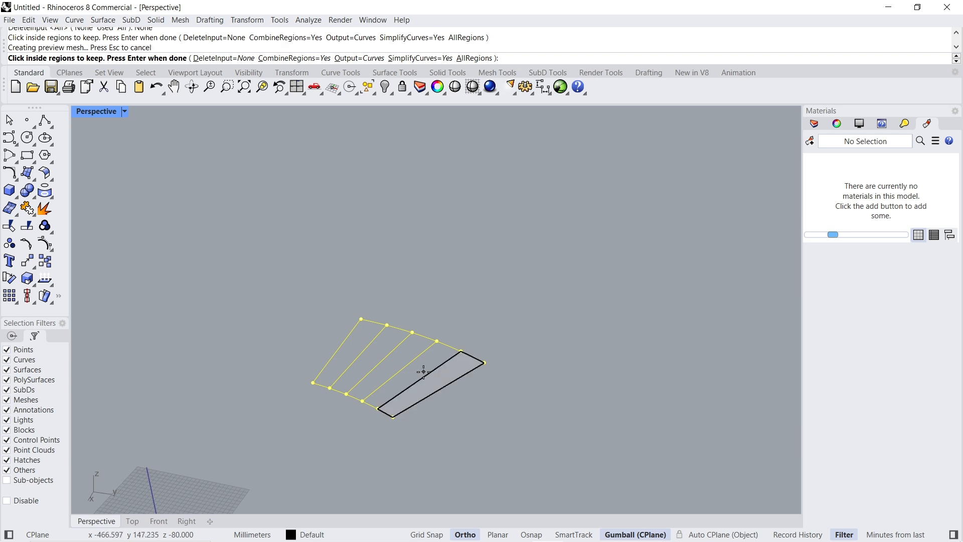
left_click(394, 361)
left_click(377, 353)
left_click(365, 345)
key("Return")
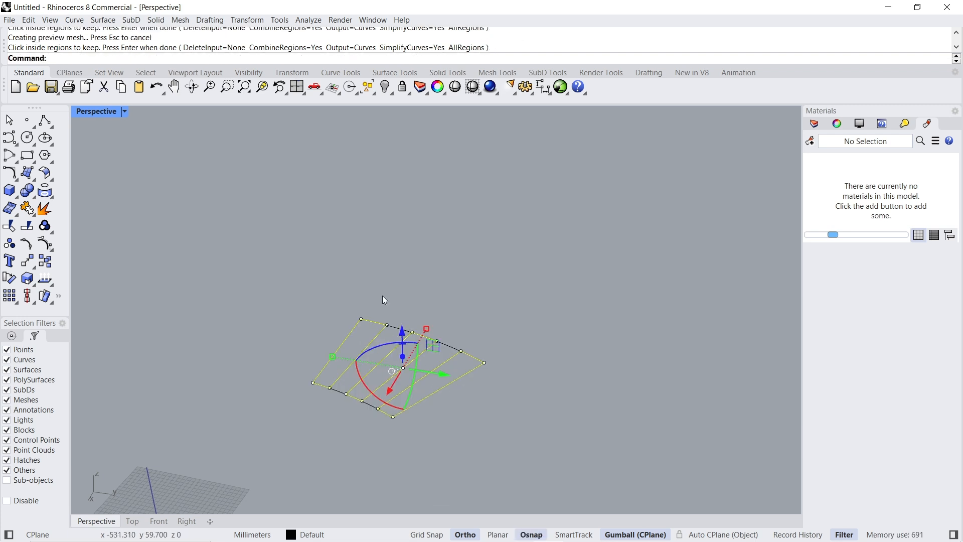
- Hide the three new region outlines, keeping the points and construction curves visible
left_click(382, 90)
left_click_drag(520, 461, 520, 462)
key("ctrl+h")
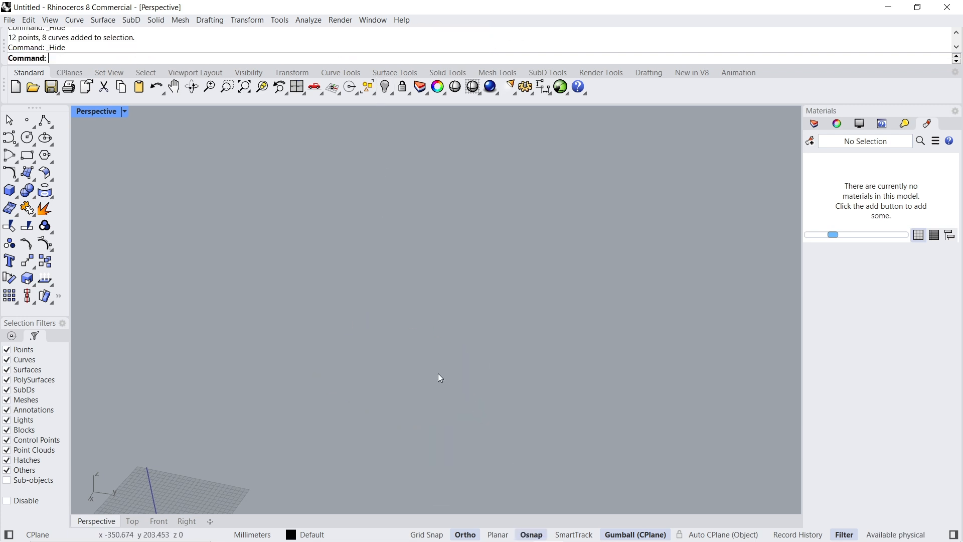
key("ctrl+z")
- Create closed outlines of the second and fourth stair regions with CurveBoolean and hide them
left_click_drag(246, 283, 584, 481)
key("Return")
left_click(421, 369)
left_click(381, 351)
key("Return")
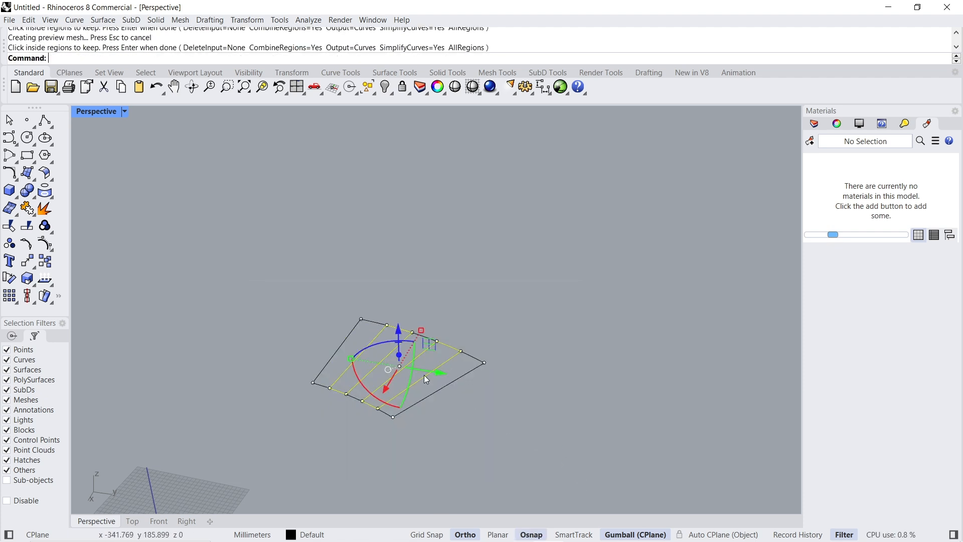
key("Escape")
- Delete the division points and construction curves, and show all hidden objects
left_click_drag(279, 286, 495, 397)
key("Delete")
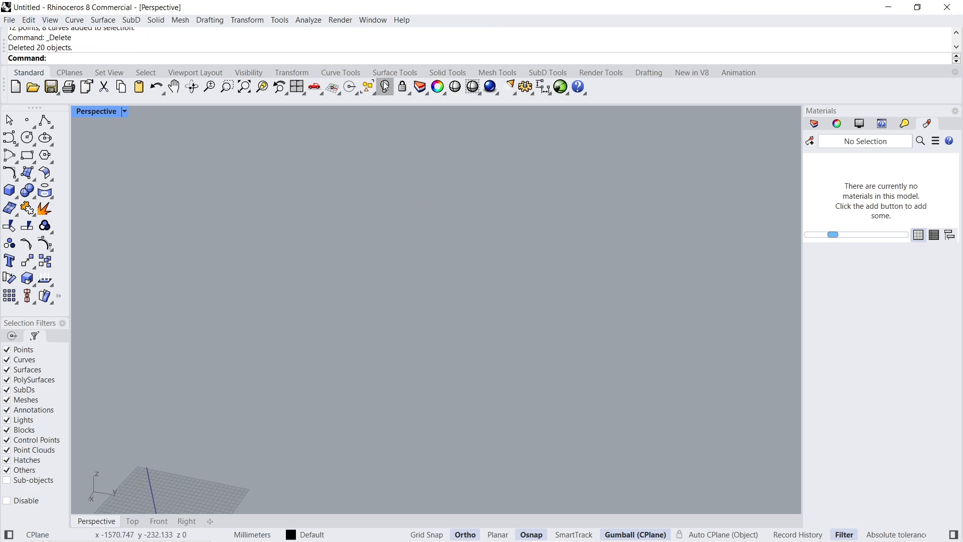
right_click(385, 87)
- Lower the five closed tread outlines with SetPt to the Z level of the curved wall's bottom corner
right_click_drag(535, 395, 499, 387)
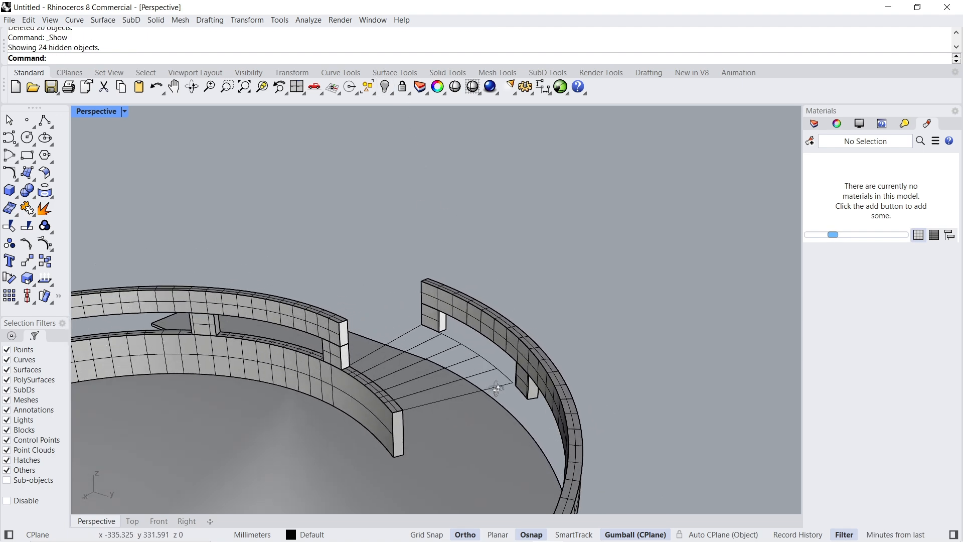
scroll(419, 349, "up", 4)
left_click(416, 325)
left_click(476, 351)
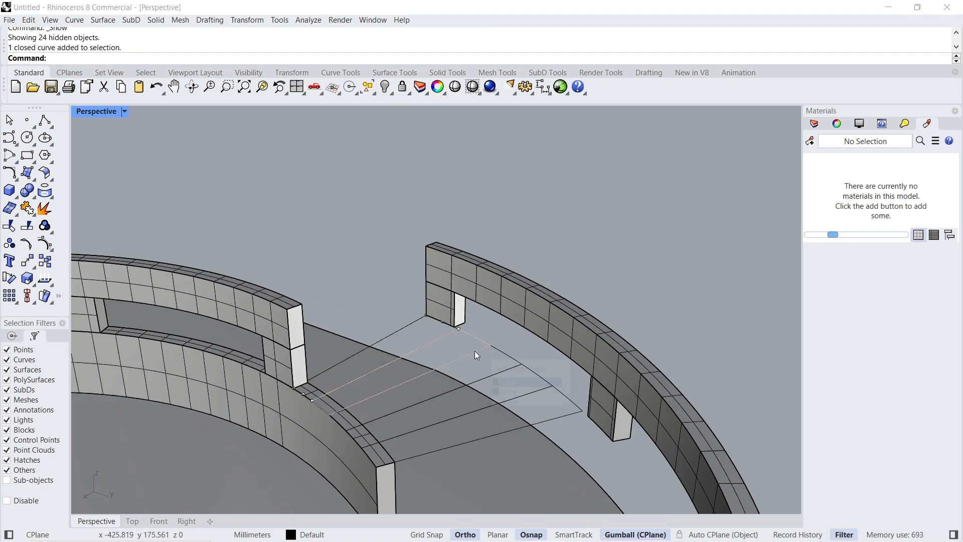
left_click(513, 375)
key("Escape")
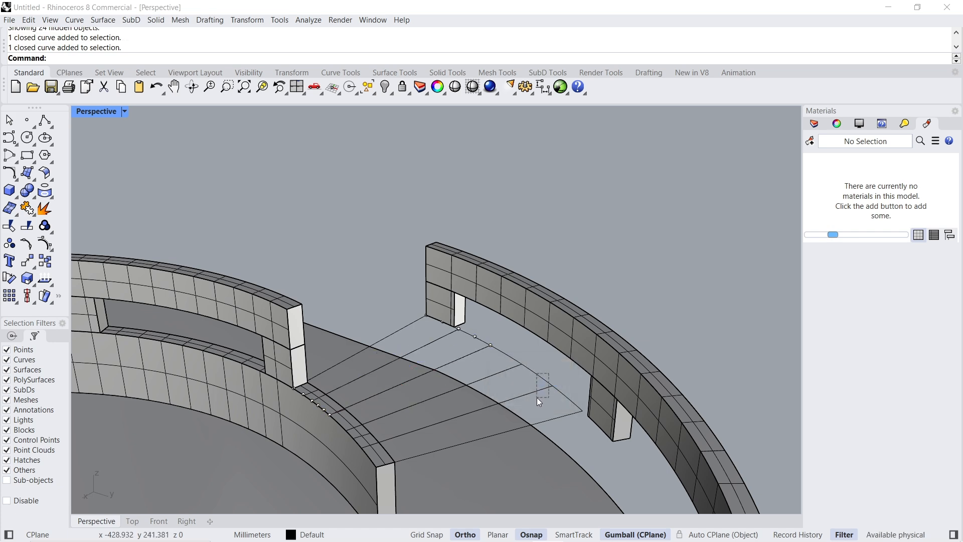
left_click_drag(538, 402, 536, 400)
scroll(414, 324, "down", 4)
right_click_drag(366, 384, 409, 424)
scroll(404, 429, "up", 6)
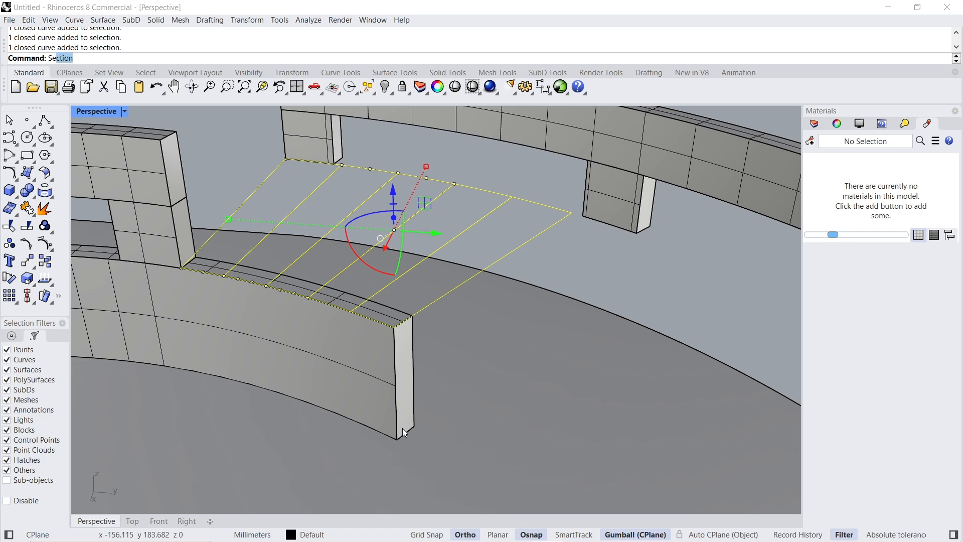
type("tPt")
key("Return")
key("Return")
left_click(420, 427)
- Extrude the five tread outlines 15 mm upward as solids
right_click_drag(460, 406, 436, 348)
left_click_drag(414, 329, 416, 328)
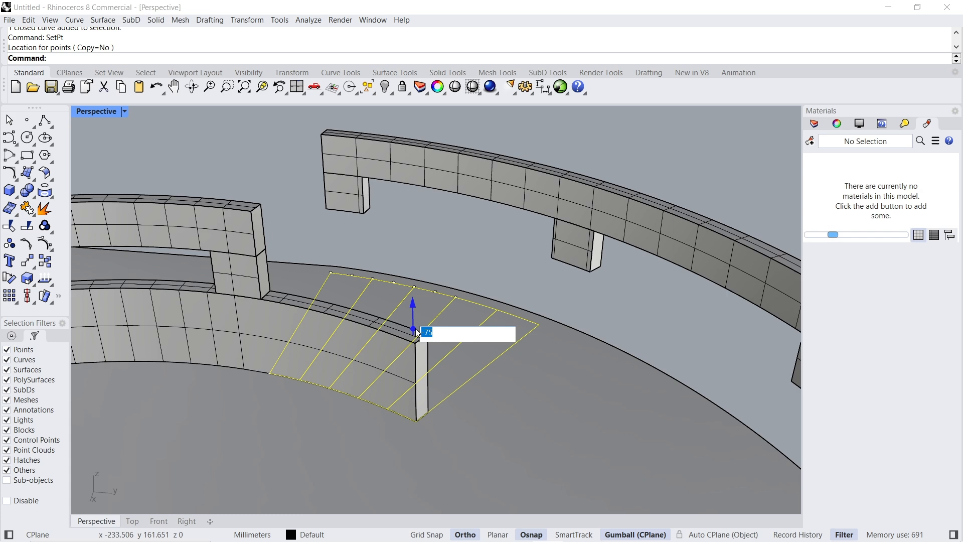
type("15")
key("Return")
key("Escape")
- Extrude the top faces of the four treads beyond the lowest step another 15 mm upward
right_click_drag(415, 328, 532, 327)
left_click(532, 327)
left_click(510, 291, "shift")
left_click(489, 271, "shift")
left_click(474, 248, "shift")
left_click(480, 265)
type("15")
key("Return")
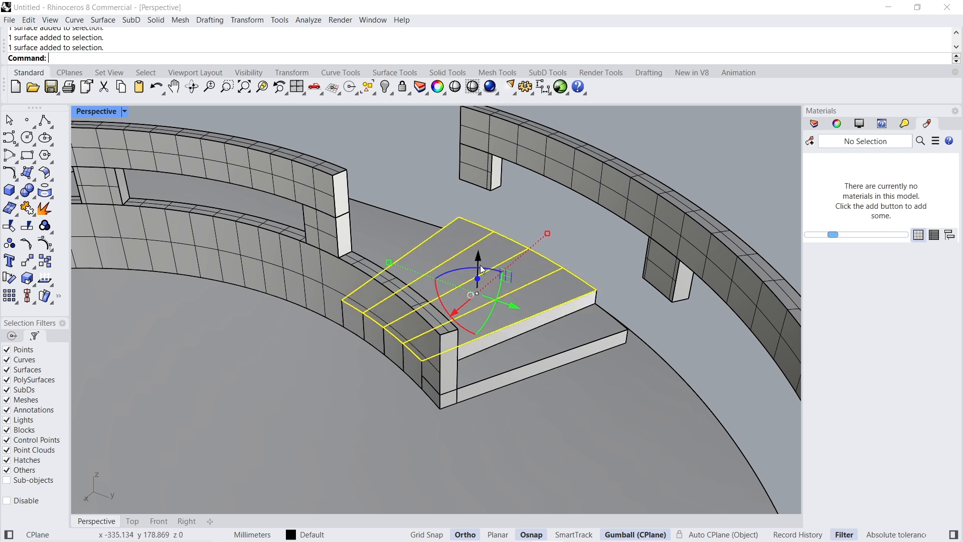
- Exclude the second step and raise the top faces of the remaining three treads by 15 mm
left_click(540, 309, "ctrl")
left_click(464, 246)
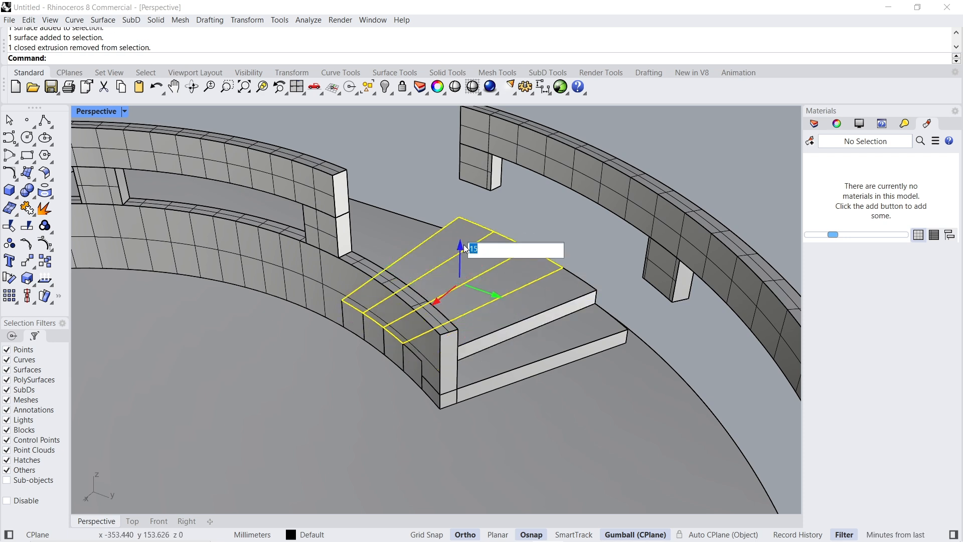
type("15")
key("Return")
- Raise the last two treads by 15 mm, and the final tread by a further 15 mm
left_click(506, 264, "ctrl")
left_click(445, 218)
type("15")
key("Return")
left_click(471, 219, "ctrl")
left_click(423, 197)
type("15")
key("Return")
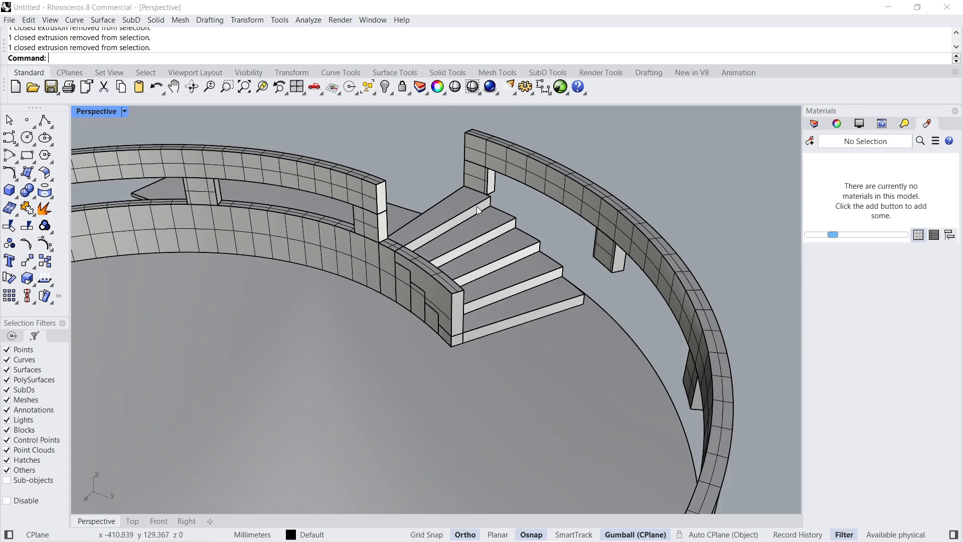
- Duplicate the outer lower edge of the ring beam above the stairs with DupEdge
scroll(476, 206, "down", 3)
right_click_drag(610, 266, 471, 371)
scroll(471, 374, "up", 5)
scroll(471, 375, "down", 6)
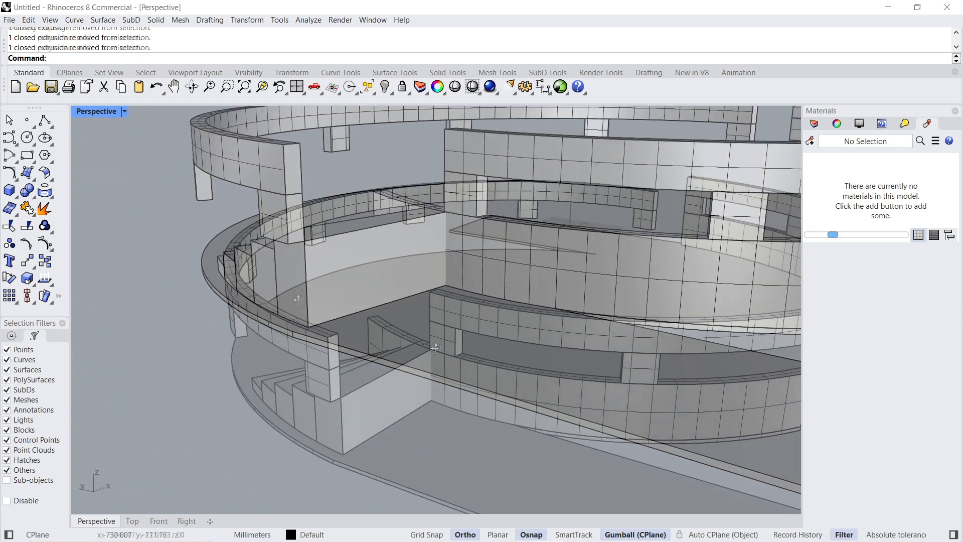
type("DupEdge")
key("Return")
left_click(254, 334)
key("Return")
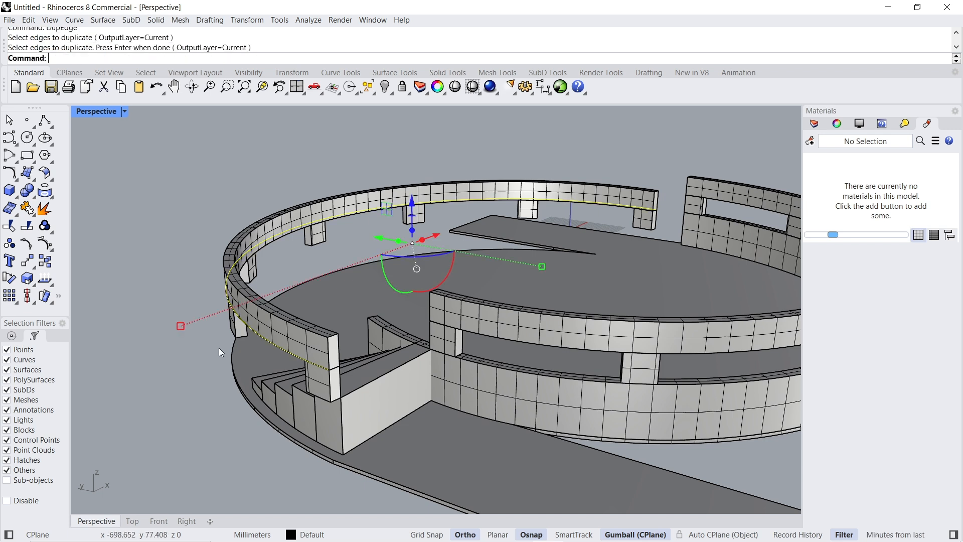
- Move the duplicated edge curve down to the bottoms of the support legs and extrude it downward as a wall surface
left_click(416, 200)
key("Return")
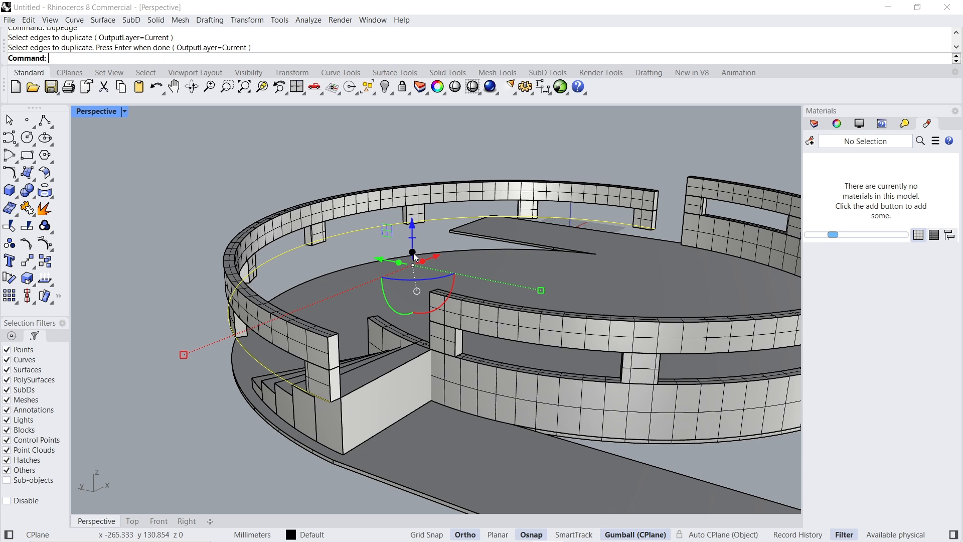
key("Return")
key("Escape")
- Move the base curve down to the wall surface's lower edge and extrude it 35 mm downward as a second surface
left_click(254, 358)
left_click(301, 387)
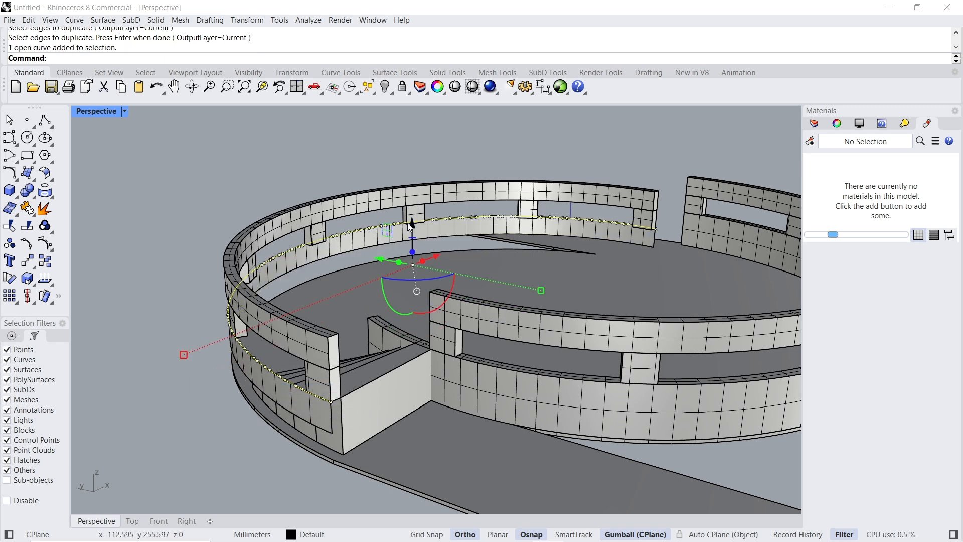
key("Return")
left_click(414, 276)
type("-35")
key("Return")
key("Escape")
- Thicken the upper wall surface into a 16 mm solid with OffsetSrf, and offset the lower wall surface into a solid as well
left_click(259, 371)
type("OffsetSrf")
key("Return")
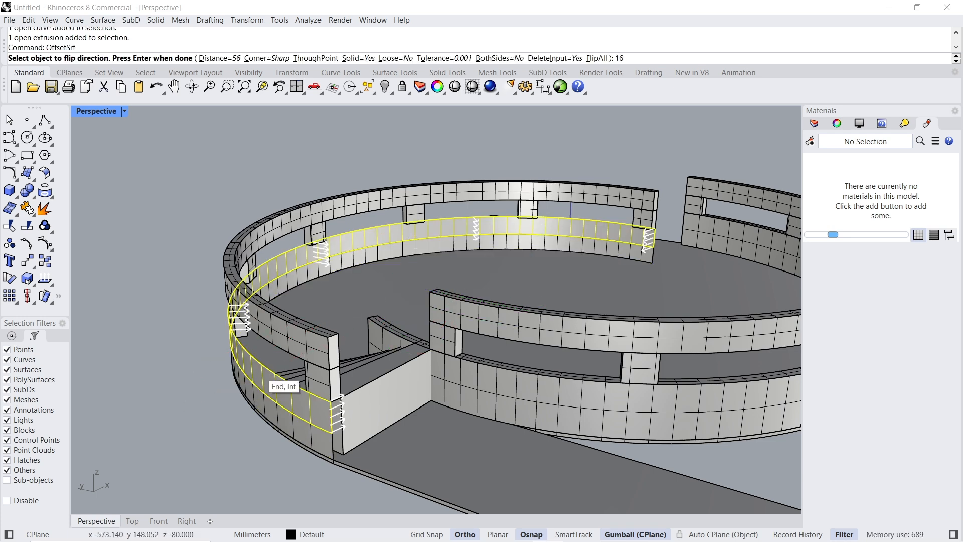
type("16")
key("Return")
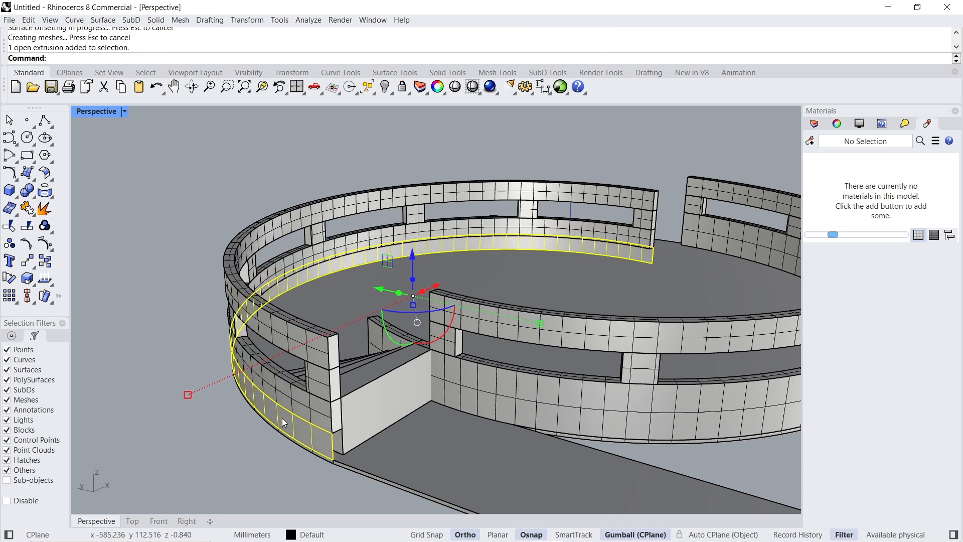
key("Return")
key("Escape")
- Delete the leftover construction curves, with surfaces and polysurfaces excluded from the selection filter
right_click_drag(162, 303, 487, 228)
scroll(487, 228, "down", 4)
right_click_drag(668, 291, 617, 248)
right_click_drag(618, 248, 595, 233)
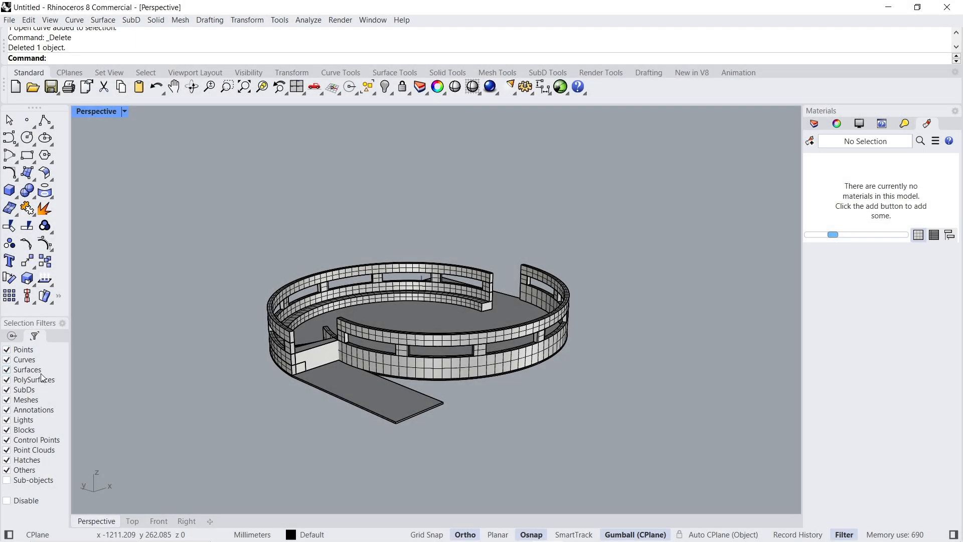
left_click_drag(239, 158, 669, 470)
key("Delete")
- Switch the Perspective viewport to the Rendered display mode
left_click(124, 112)
left_click(148, 175)
right_click_drag(404, 350, 559, 234)
scroll(559, 231, "up", 3)
right_click_drag(466, 296, 571, 243)
scroll(552, 240, "down", 4)
right_click_drag(362, 331, 394, 342)
scroll(391, 341, "up", 4)
scroll(354, 339, "up", 3)
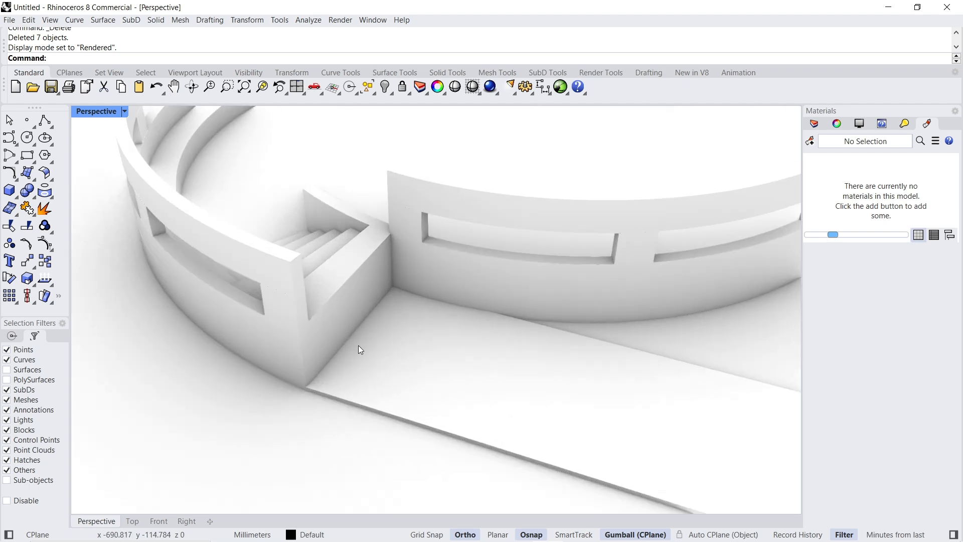
key("ctrl+z")
key("ctrl+y")
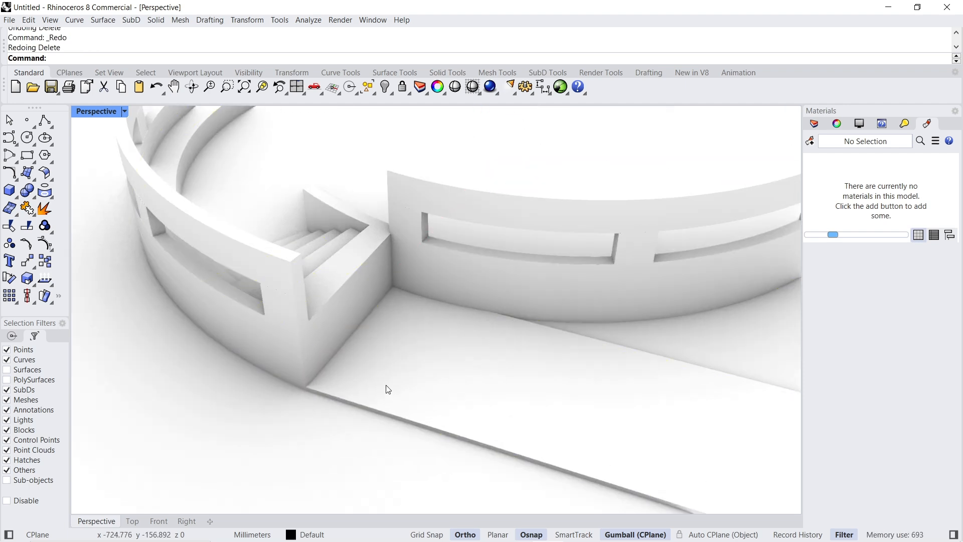
left_click(44, 121)
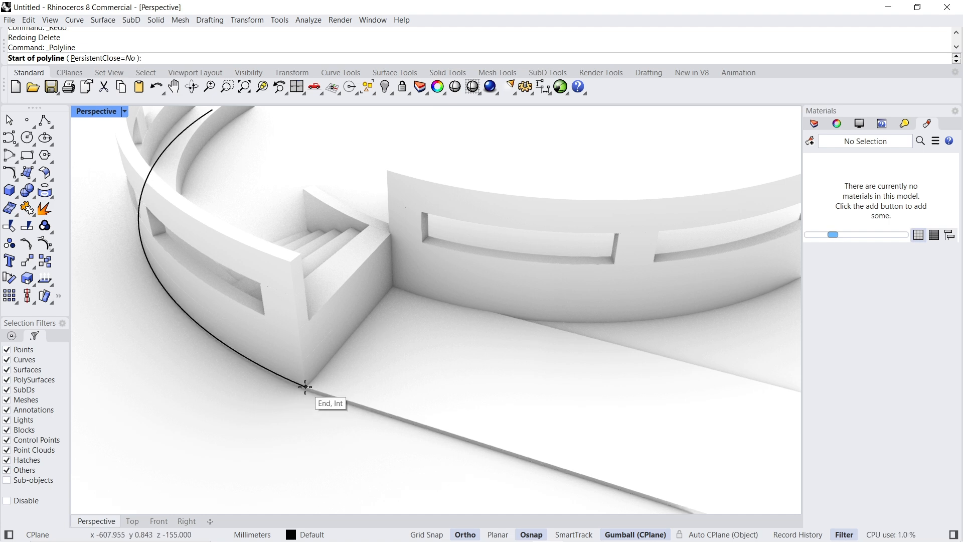
left_click(299, 329)
scroll(393, 233, "up", 5)
left_click(133, 522)
scroll(326, 301, "down", 8)
scroll(564, 293, "up", 3)
scroll(574, 319, "down", 3)
key("Escape")
- In the Top view, draw a straight polyline about 193 mm long from the outer wall corner across the stair entrance
scroll(270, 312, "up", 8)
right_click(269, 312)
left_click(217, 288)
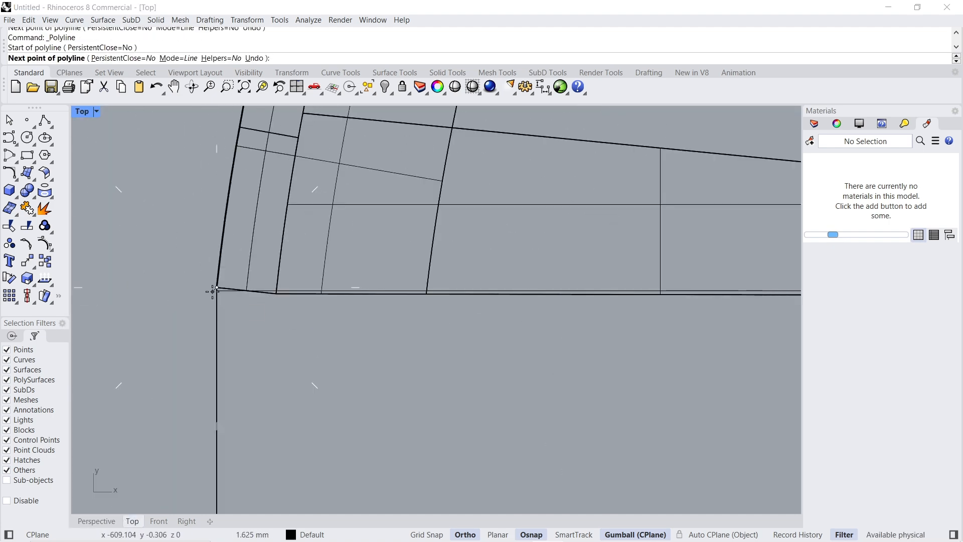
scroll(218, 289, "down", 9)
scroll(484, 286, "up", 11)
scroll(411, 302, "up", 7)
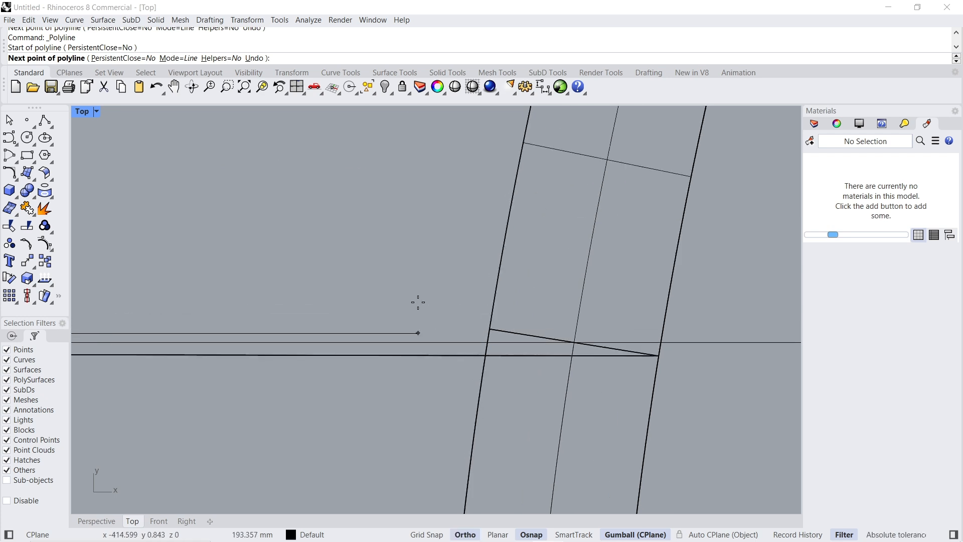
left_click(418, 302)
right_click(417, 303)
- Extend the entrance line's inner end to its apparent intersection with the edge of the opposite curved wall
left_click(406, 332)
type("Extend")
left_click(406, 333)
scroll(480, 333, "up", 10)
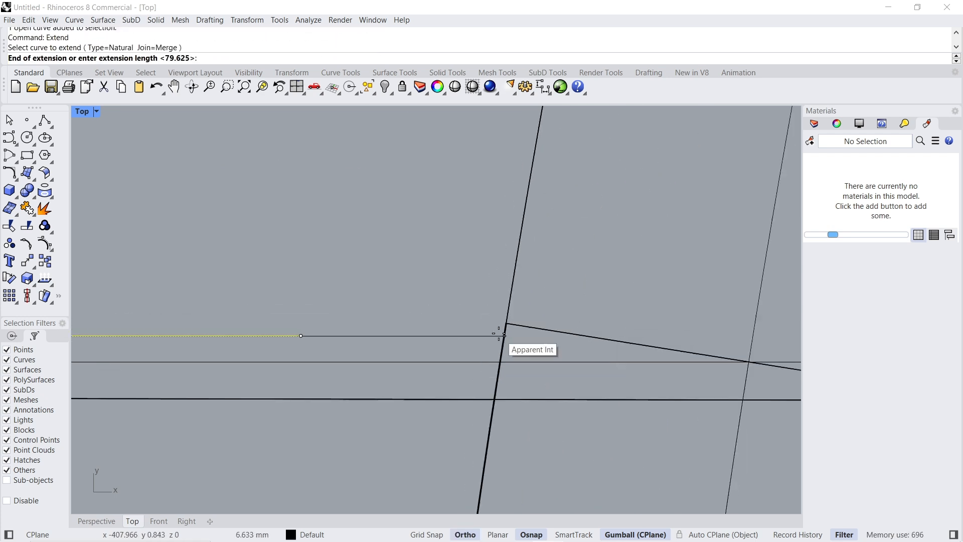
left_click(504, 334)
scroll(526, 244, "down", 20)
scroll(481, 236, "down", 5)
right_click(459, 218)
- Duplicate the outer edges of the rectangular entrance slab and the adjoining curved wall's lower edge with DupEdge, and isolate these curves with the entrance line
left_click(96, 521)
right_click_drag(509, 318, 443, 305)
type("Duo")
key("BackSpace")
type("pEdge")
key("Return")
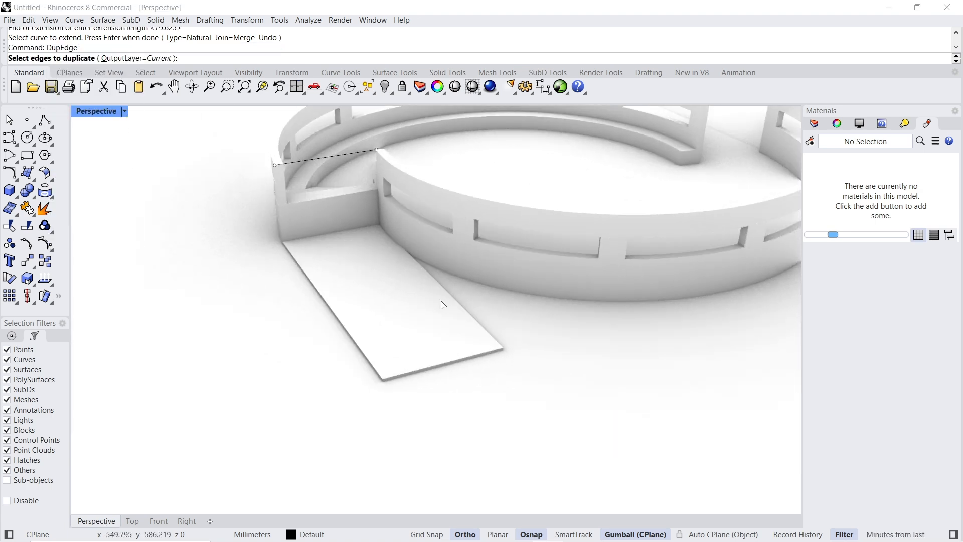
left_click(378, 374)
left_click(441, 288)
scroll(408, 251, "up", 6)
left_click(407, 263)
scroll(430, 318, "down", 8)
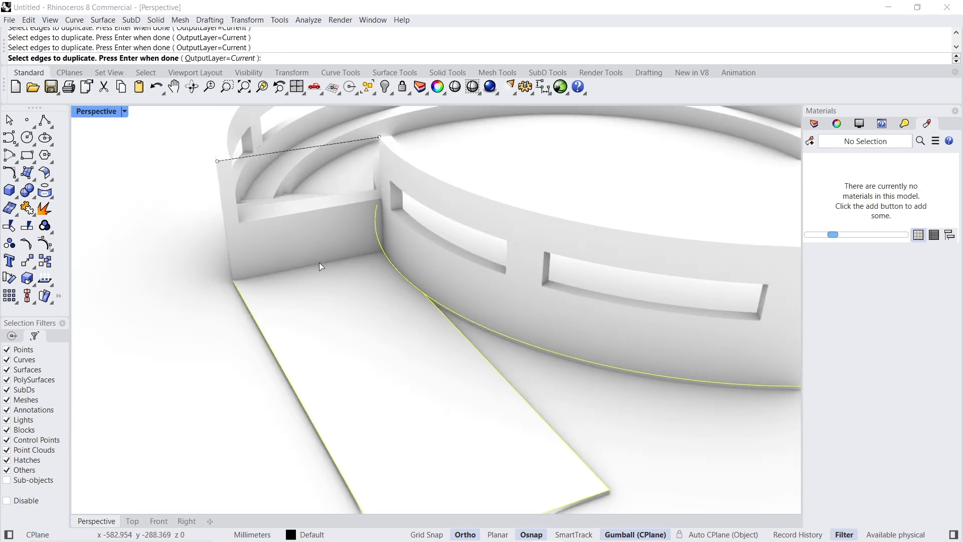
scroll(312, 236, "up", 4)
scroll(353, 285, "down", 3)
left_click(333, 173)
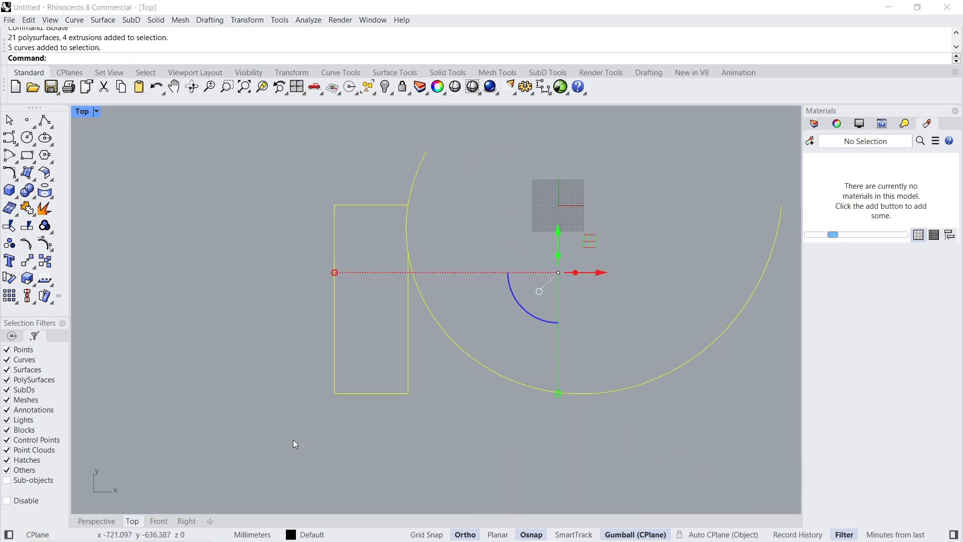
type("CurveBoolean")
key("Return")
left_click(368, 358)
key("Return")
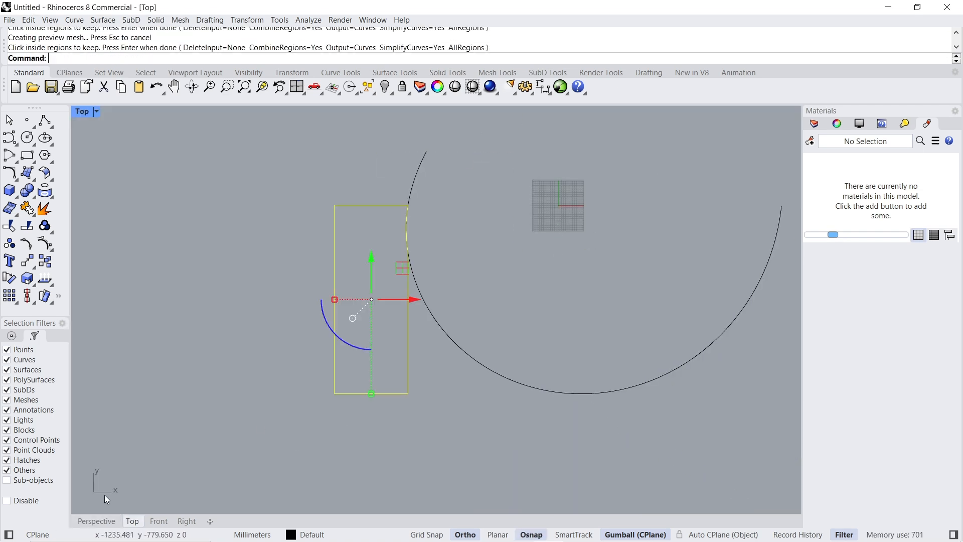
key("ctrl+z")
- Combine the isolated curves into one closed entrance platform outline with CurveBoolean, using DeleteInput=All and keeping the rectangular region beside the circle
left_click_drag(476, 191, 250, 402)
key("Return")
left_click(220, 58)
left_click(122, 59)
left_click(376, 289)
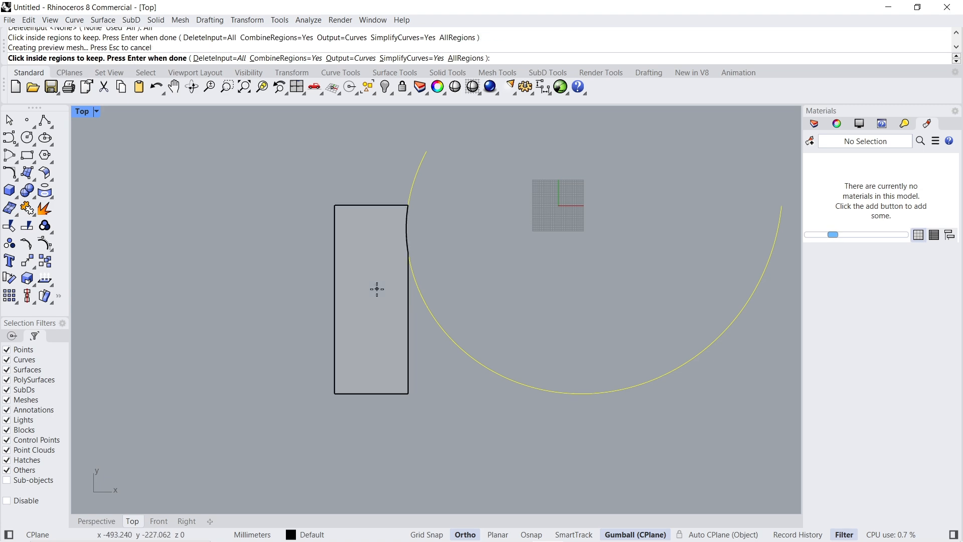
key("Return")
- Show the hidden objects in the Perspective view and set the platform outline level with the top of the stair wall using SetPt
left_click(96, 521)
right_click(385, 87)
scroll(372, 228, "down", 4)
type("SetPt")
key("Return")
left_click(438, 315)
left_click(274, 240)
- Extrude the platform outline 75 mm downward to the entrance slab's corner as a solid
type("ExtrudeCrv")
key("Return")
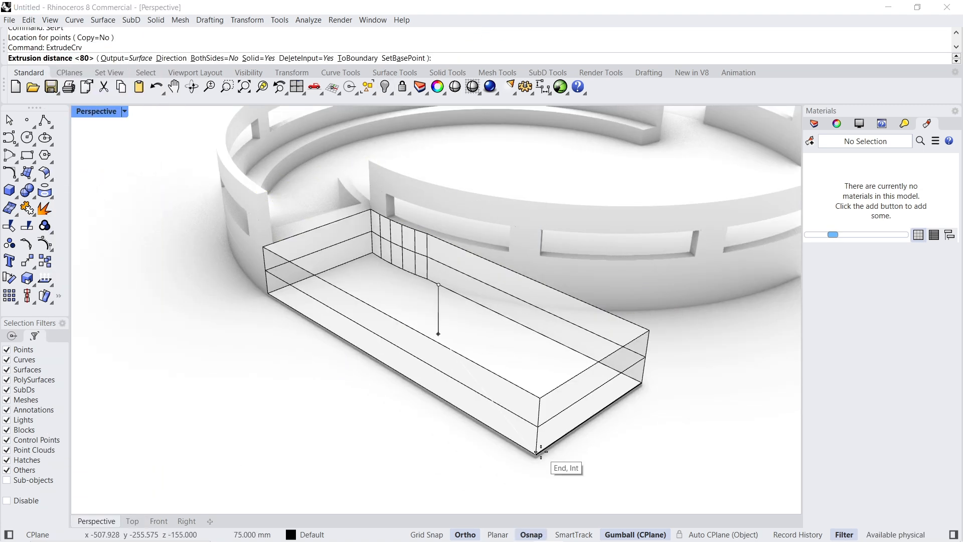
key("Return")
right_click_drag(391, 335, 309, 245)
scroll(309, 245, "down", 3)
right_click_drag(647, 191, 624, 238)
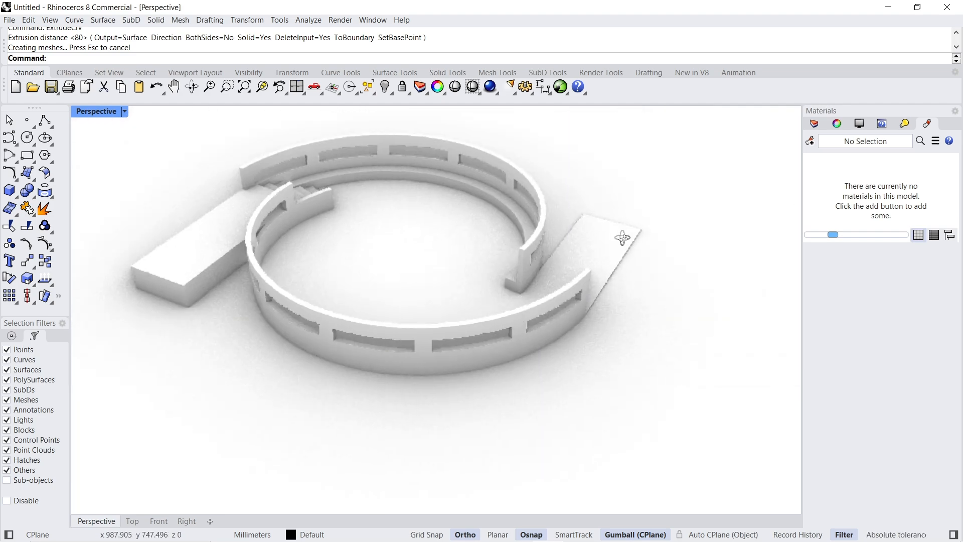
scroll(437, 281, "down", 2)
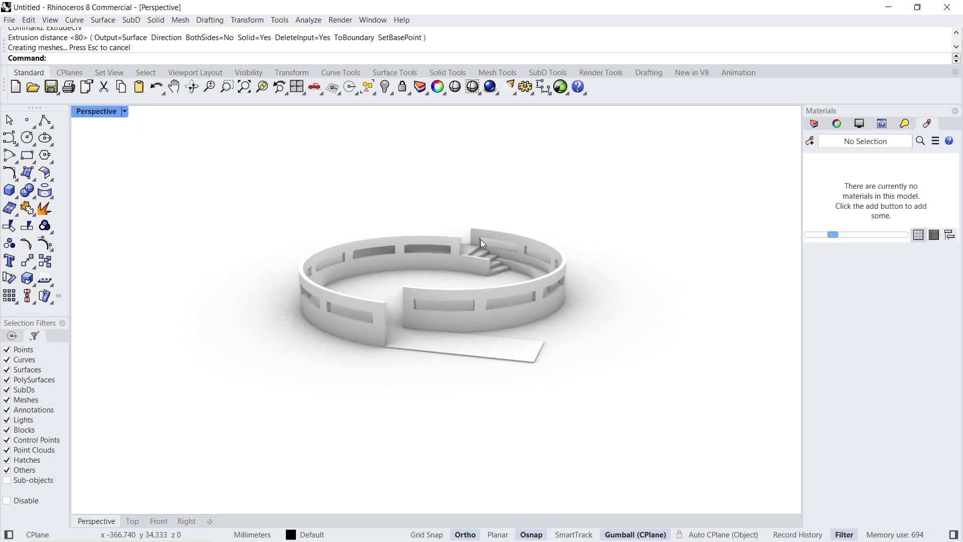
right_click_drag(481, 243, 383, 290)
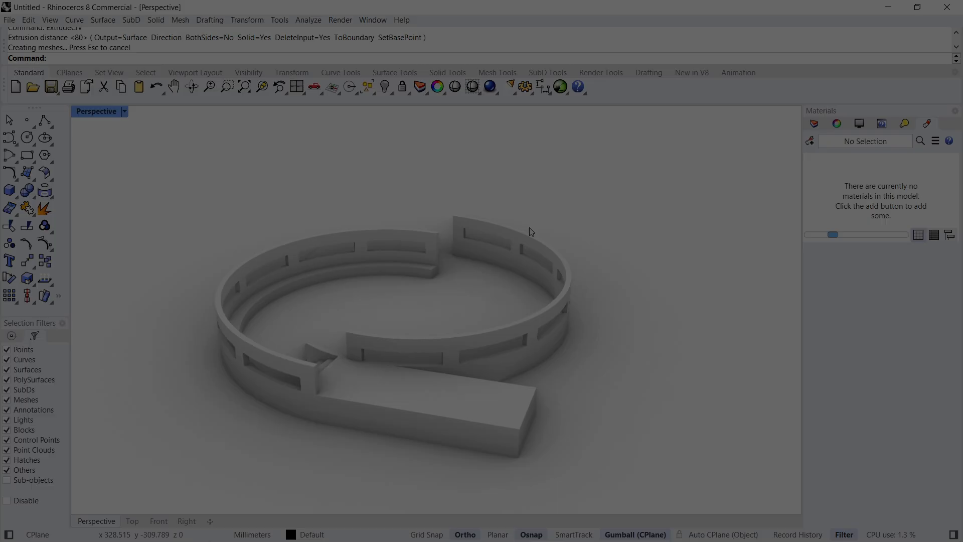
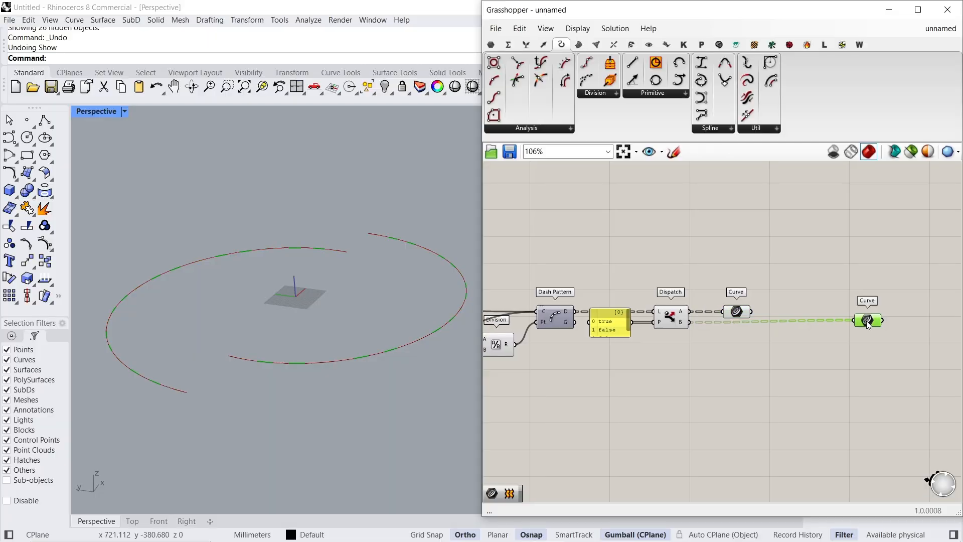
- Add an Offset on Srf component and connect the Curve container fed by Dispatch output B to its C input
scroll(803, 320, "down", 5)
left_click_drag(813, 295, 617, 376)
right_click(652, 279)
left_click(665, 300)
left_click(664, 300)
scroll(868, 328, "up", 5)
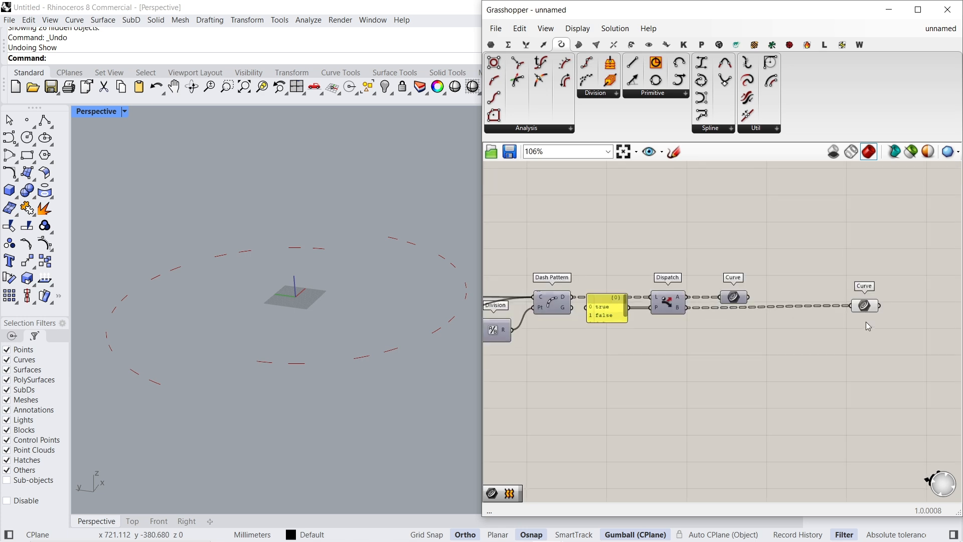
right_click_drag(867, 312, 743, 331)
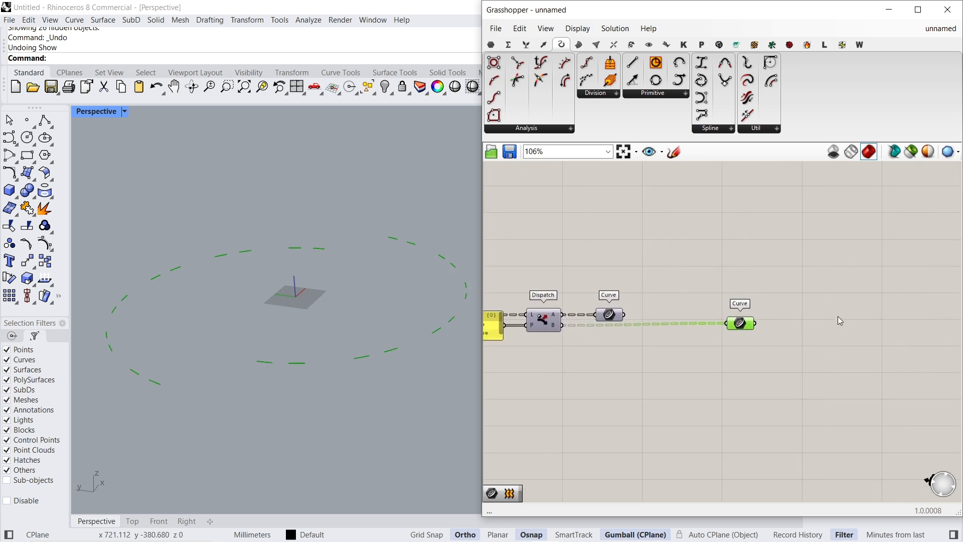
double_click(872, 303)
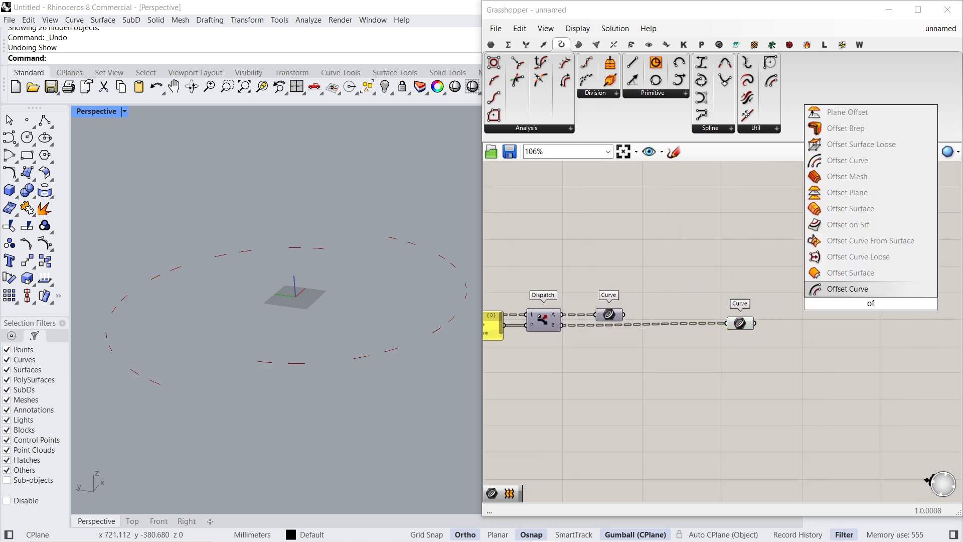
left_click(868, 227)
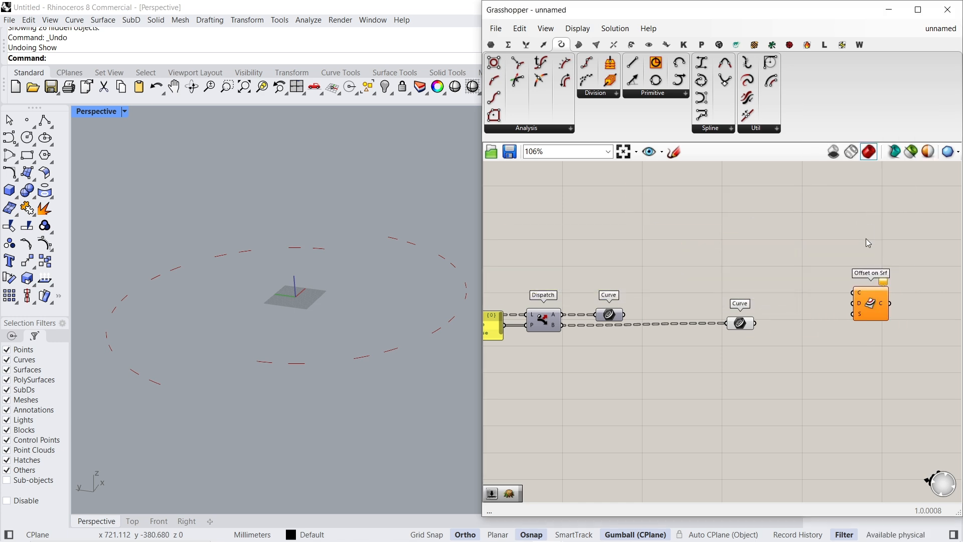
left_click_drag(756, 324, 857, 341)
- Turn on the preview of the Loft component so the spiral dome surface is displayed
scroll(838, 346, "down", 5)
right_click_drag(587, 361, 757, 346)
scroll(614, 322, "up", 5)
left_click(680, 301)
right_click(681, 299)
left_click(700, 250)
right_click_drag(382, 263, 340, 306)
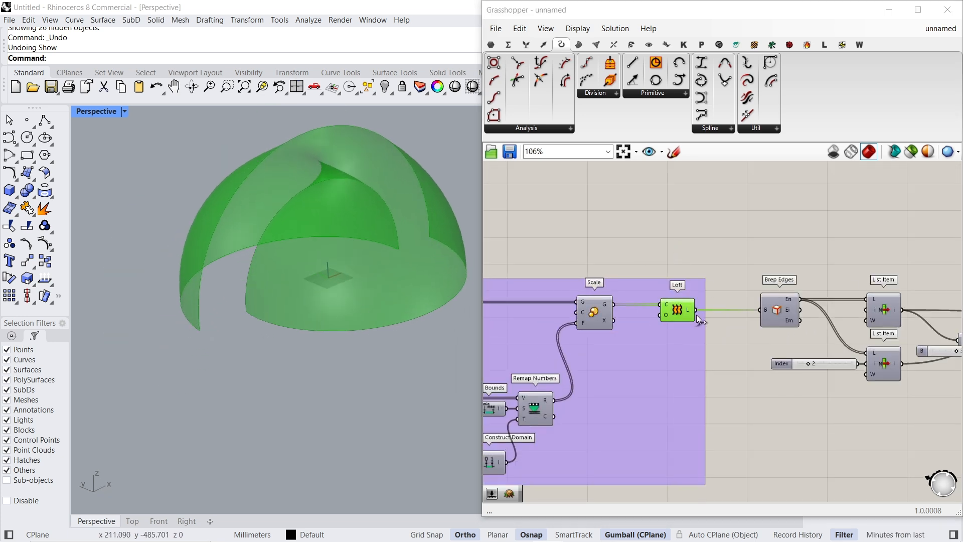
right_click(717, 275)
- Add a Relay fed by the Loft output and place it below the Loft component
double_click(693, 201)
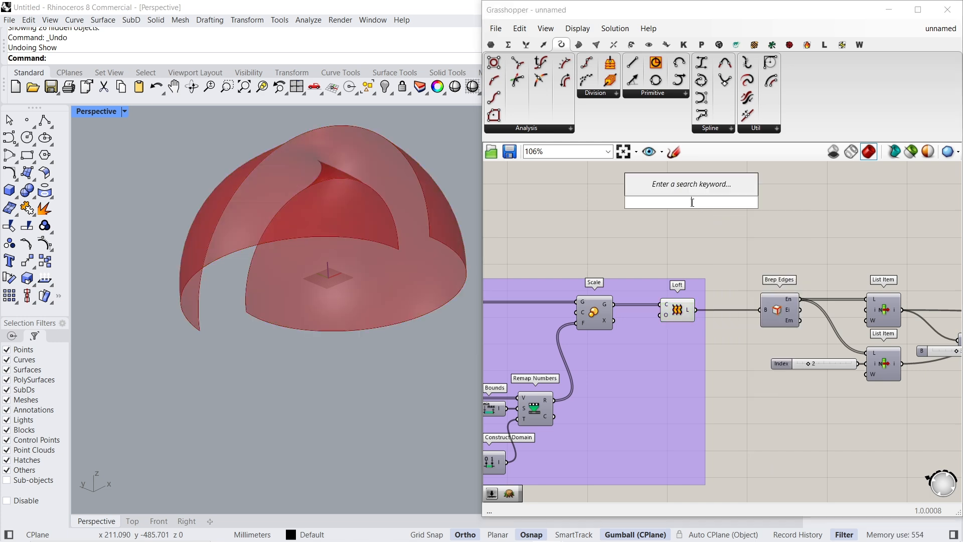
type("relay")
key("Return")
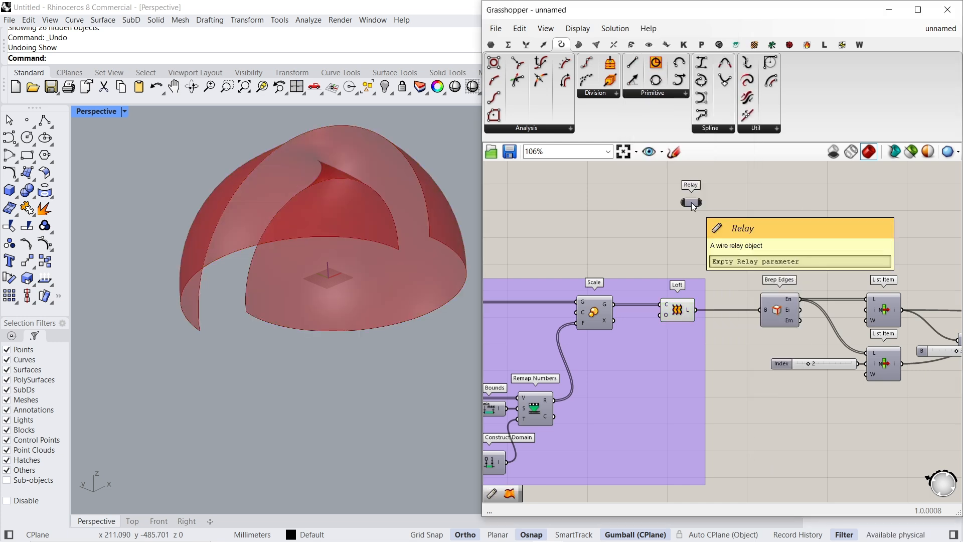
left_click_drag(691, 202, 658, 421)
scroll(672, 341, "down", 4)
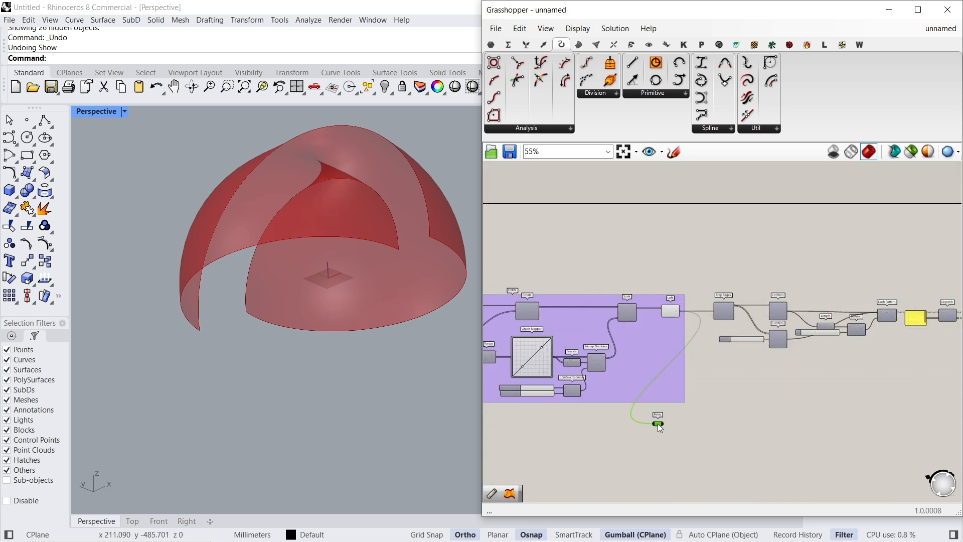
- Route the relayed Loft surface through a second Relay into the S input of Offset on Srf, and align both relays
right_click_drag(719, 427, 641, 379)
scroll(607, 377, "down", 4)
left_click_drag(613, 386, 697, 353)
scroll(821, 329, "up", 6)
double_click(756, 297)
scroll(694, 351, "down", 3)
left_click_drag(519, 413, 516, 346)
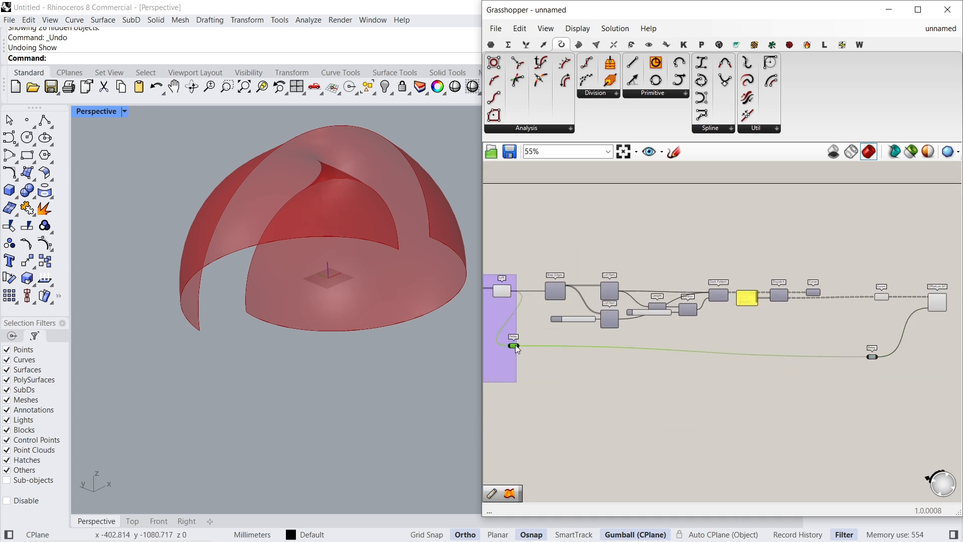
left_click_drag(873, 357, 872, 348)
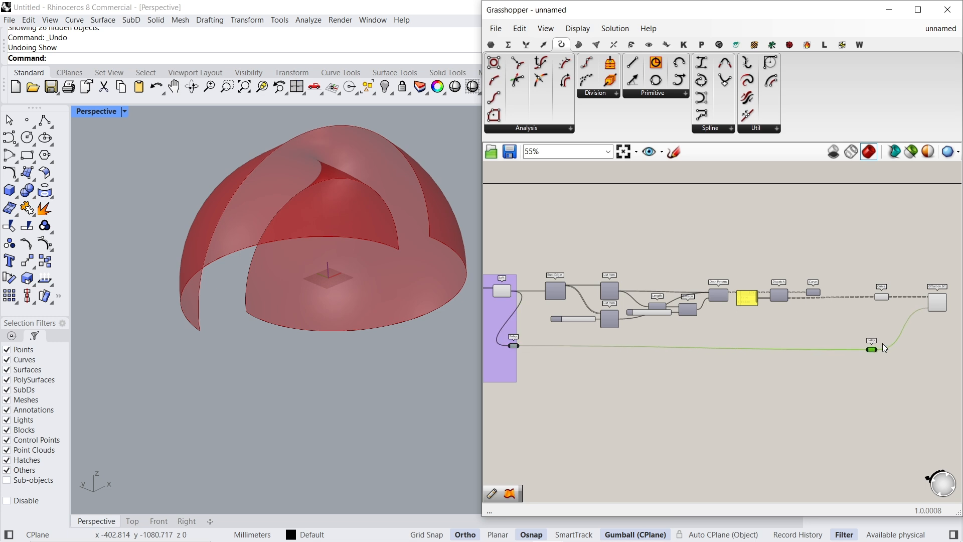
- Create a number slider set to 30 and connect it to the D input of Offset on Srf
scroll(872, 348, "up", 4)
left_click(766, 282)
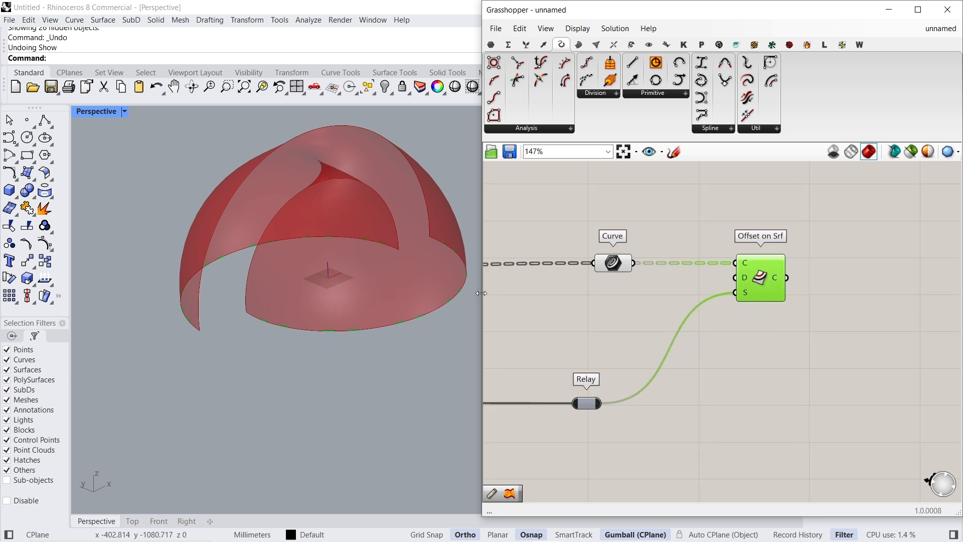
scroll(424, 317, "up", 8)
scroll(385, 327, "up", 3)
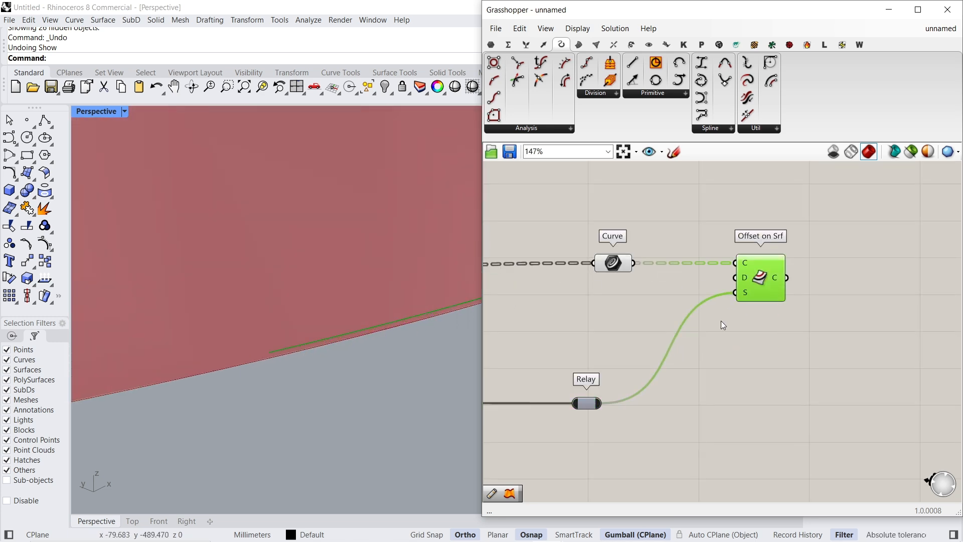
double_click(866, 266)
type("30")
key("Return")
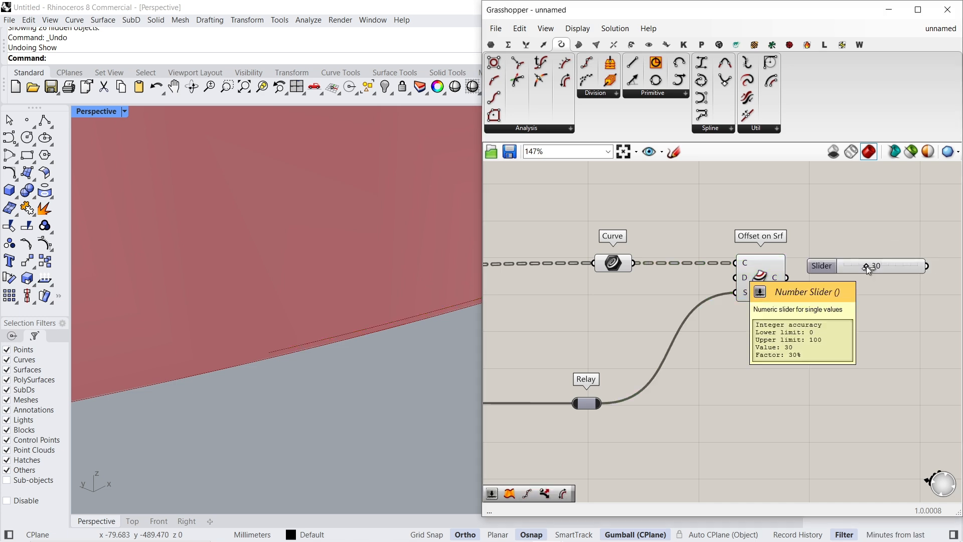
left_click_drag(894, 268, 836, 277)
left_click(710, 280)
left_click_drag(712, 284, 767, 283)
scroll(343, 340, "down", 5)
right_click_drag(348, 342, 399, 342)
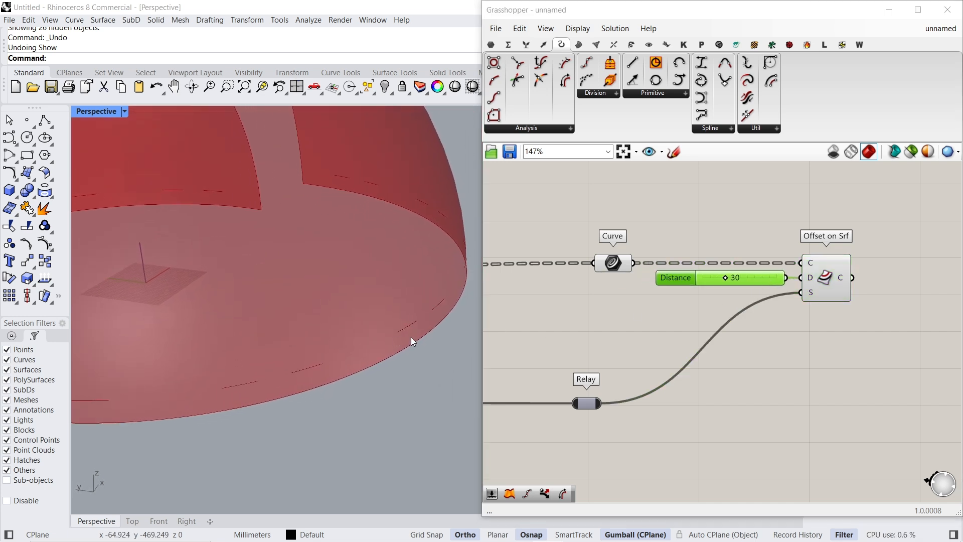
- Add an Offset Surface component below Brep Edges and connect the first Relay to its S input
scroll(655, 295, "down", 6)
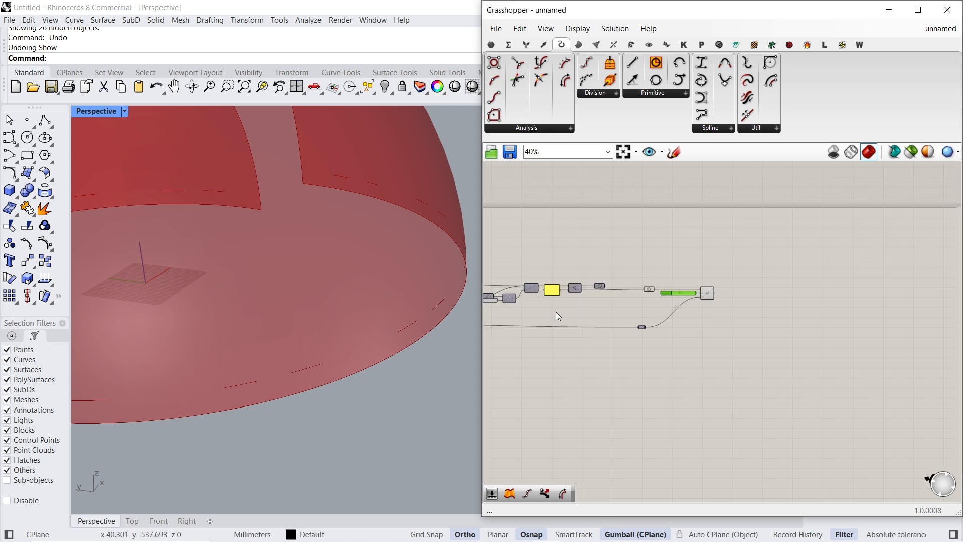
right_click_drag(556, 312, 747, 295)
scroll(635, 302, "up", 4)
left_click_drag(535, 301, 533, 303)
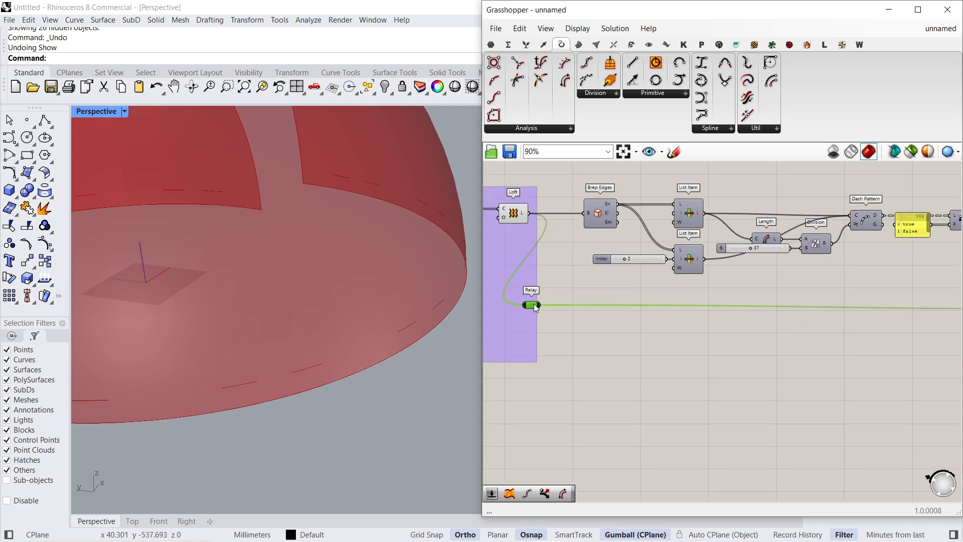
double_click(616, 335)
type("of")
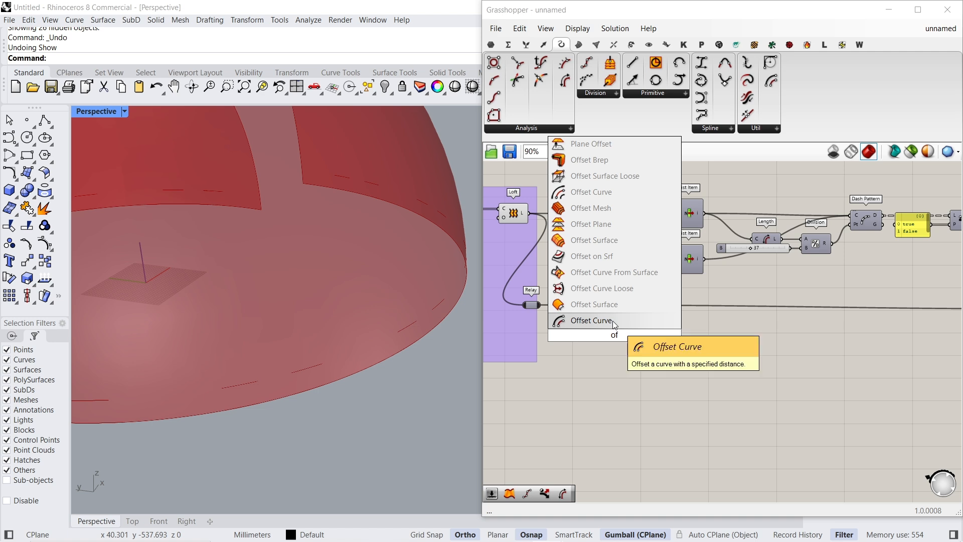
left_click(599, 241)
scroll(635, 353, "up", 2)
left_click_drag(617, 336, 511, 287)
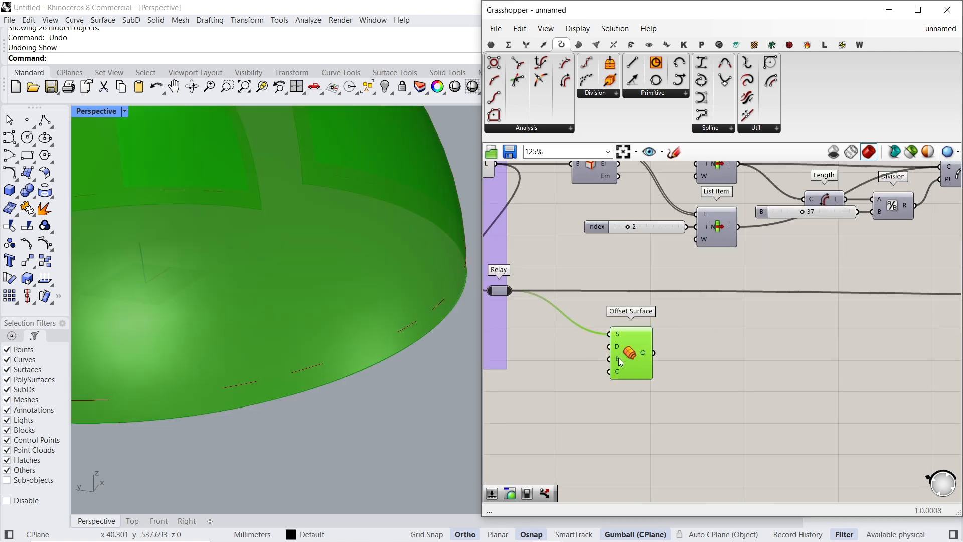
- Add a Boolean Toggle set to True and connect it to the B input of Offset Surface
double_click(582, 361)
type("boole")
left_click(578, 333)
scroll(625, 367, "up", 3)
left_click_drag(632, 360, 659, 360)
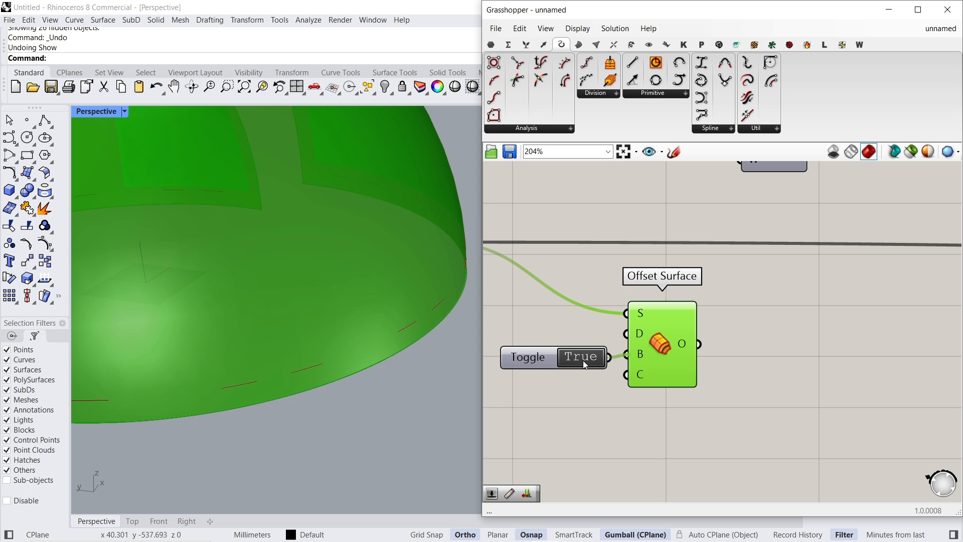
left_click(538, 360)
- Create a number slider set to 8 and connect it to the D input of Offset Surface to thicken the dome
double_click(542, 332)
type("8")
key("Return")
left_click_drag(660, 336, 678, 336)
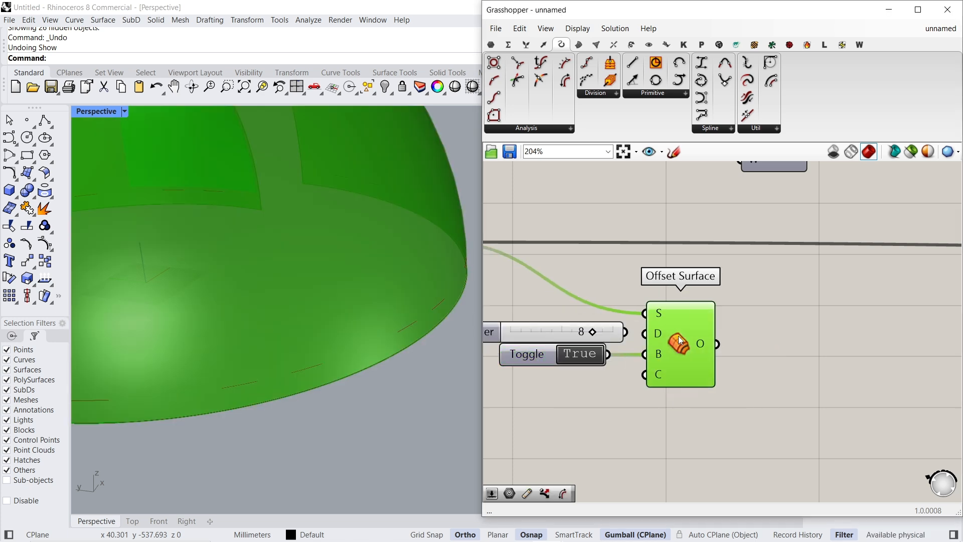
left_click_drag(551, 331, 541, 333)
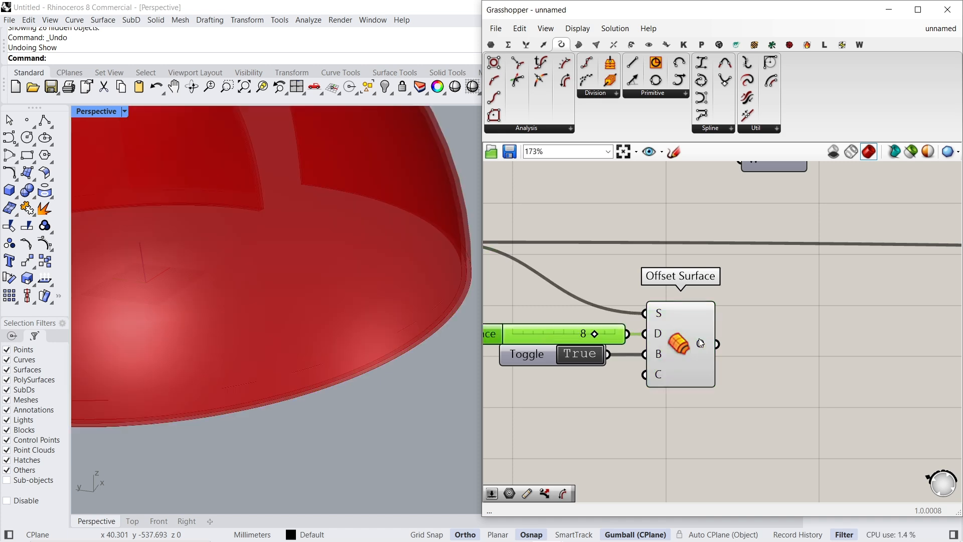
scroll(699, 339, "down", 3)
scroll(390, 334, "down", 5)
right_click_drag(390, 333, 333, 335)
scroll(360, 333, "up", 5)
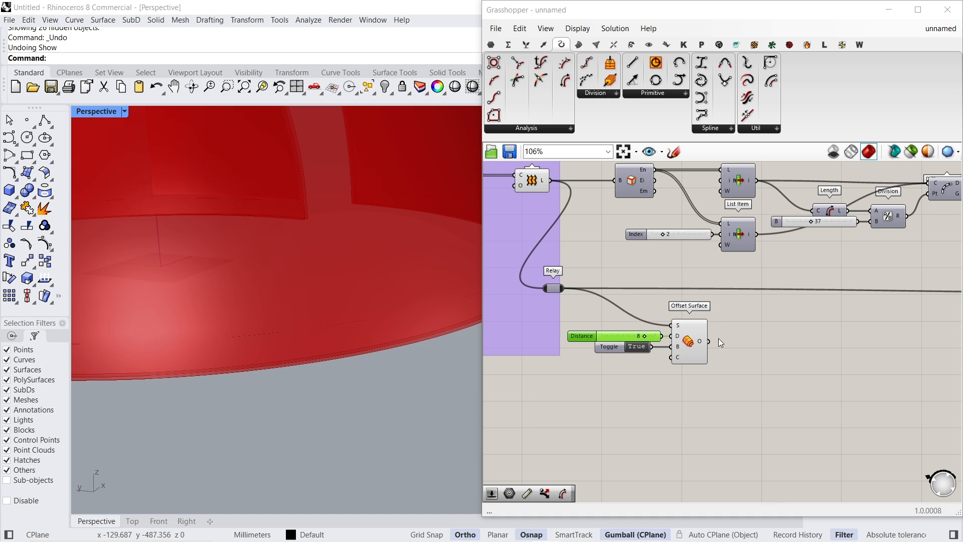
- Add an Offset Curve component with a cap type input and connect the Offset on Srf output to its C input
left_click(690, 344)
scroll(660, 343, "down", 4)
right_click_drag(738, 343, 592, 351)
right_click_drag(875, 327, 652, 358)
scroll(694, 316, "up", 5)
left_click(668, 313)
right_click_drag(401, 327, 417, 359)
double_click(726, 326)
type("of")
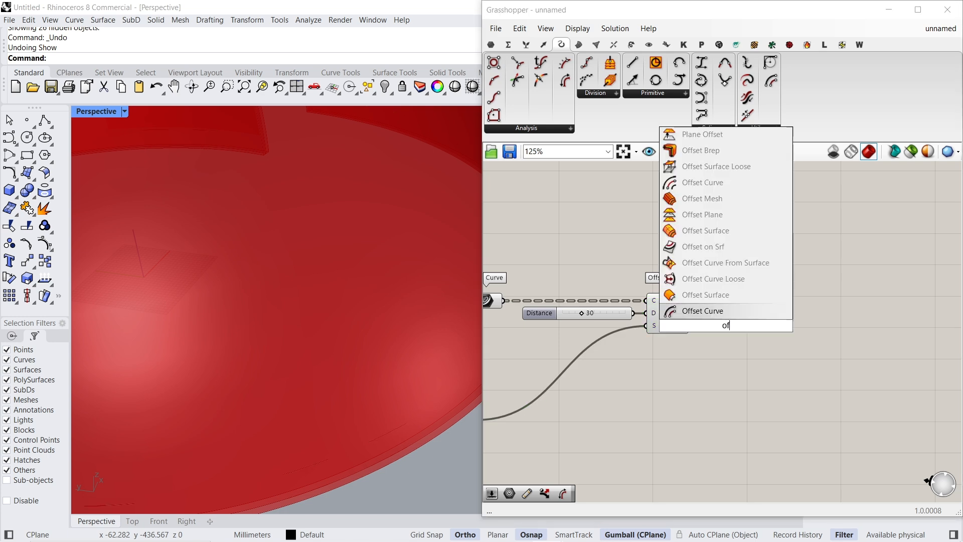
left_click(730, 182)
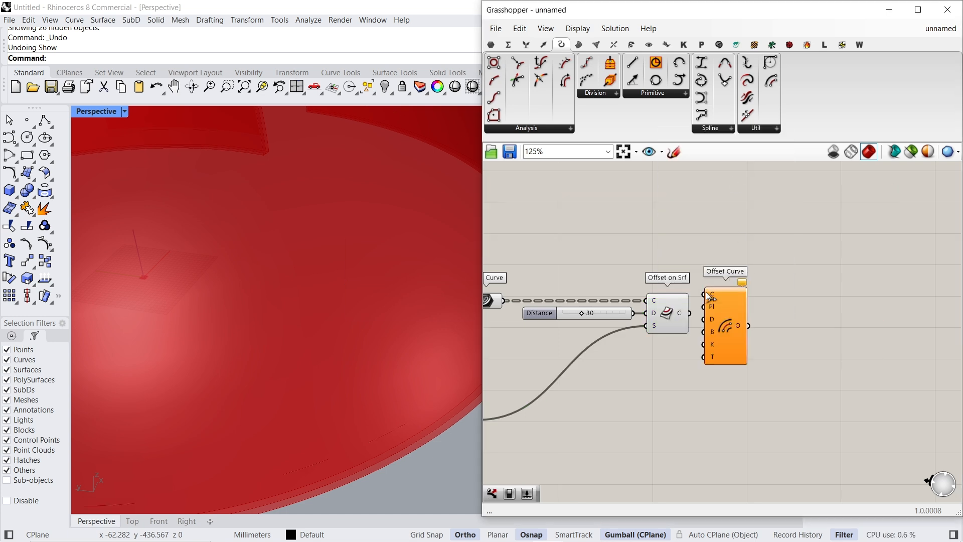
left_click_drag(692, 314, 809, 343)
- Add a Boolean Toggle set to True, connect it to the B input of Offset Curve, and align it beside the component
left_click(716, 369)
double_click(717, 370)
type("bool")
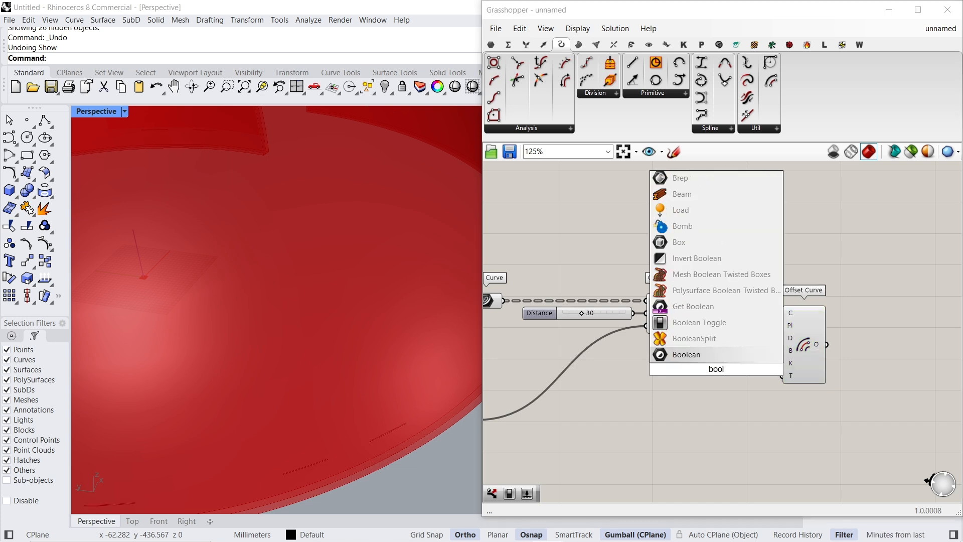
left_click(722, 323)
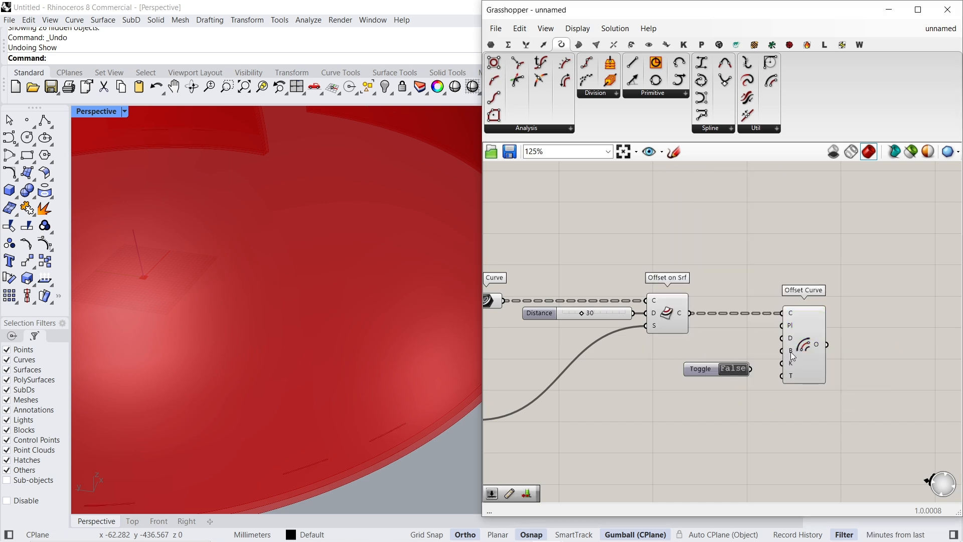
left_click(733, 370)
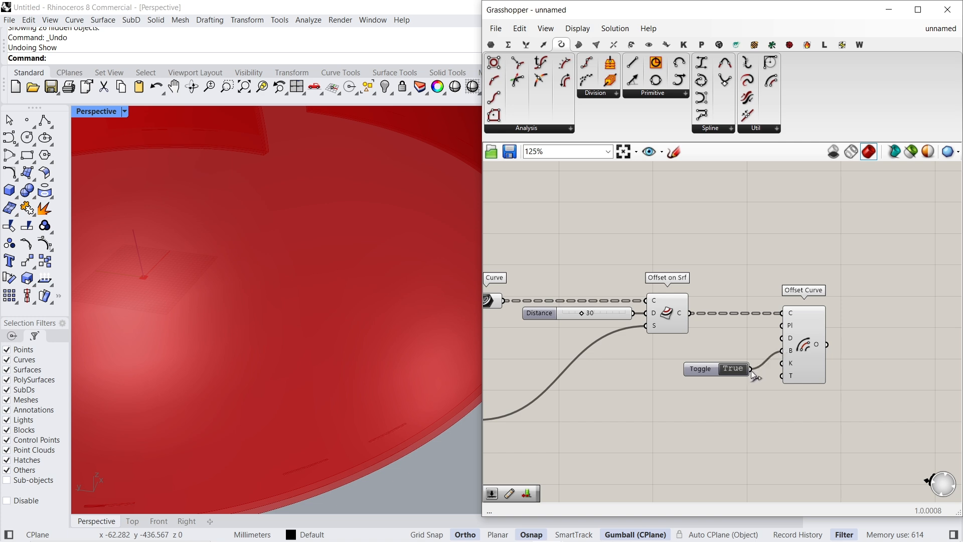
left_click_drag(699, 372, 718, 354)
right_click_drag(842, 390, 786, 388)
left_click(772, 359)
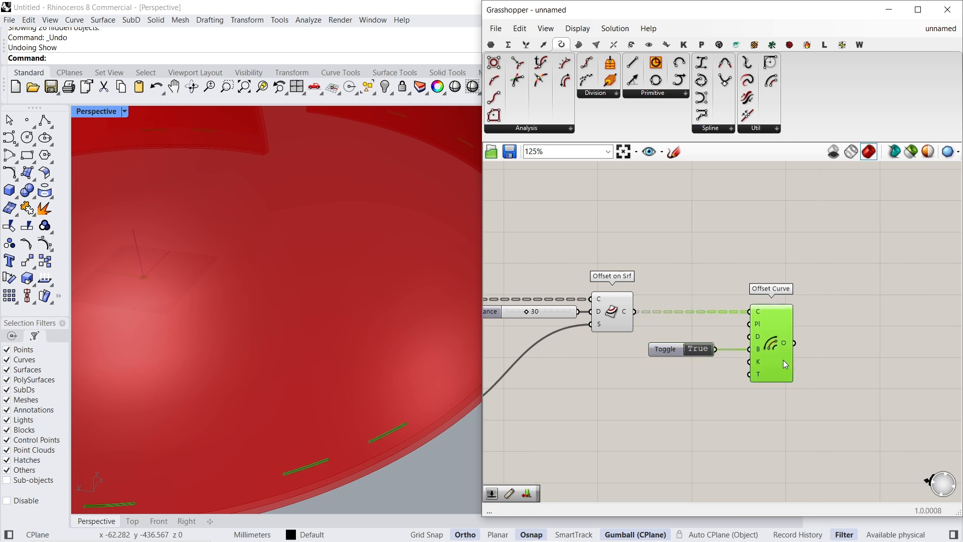
left_click_drag(667, 351, 679, 351)
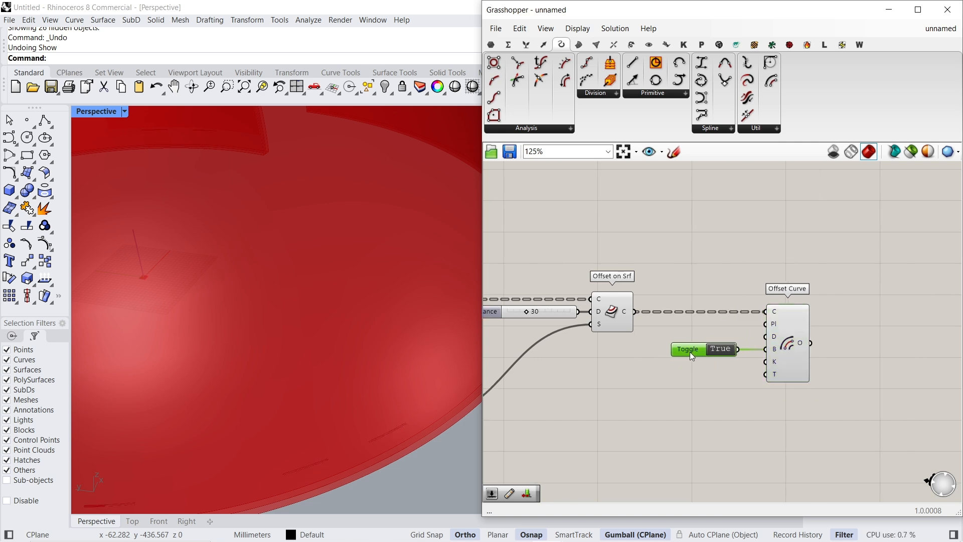
- Create a number slider set to 8 and connect it to the D input of Offset Curve
double_click(721, 324)
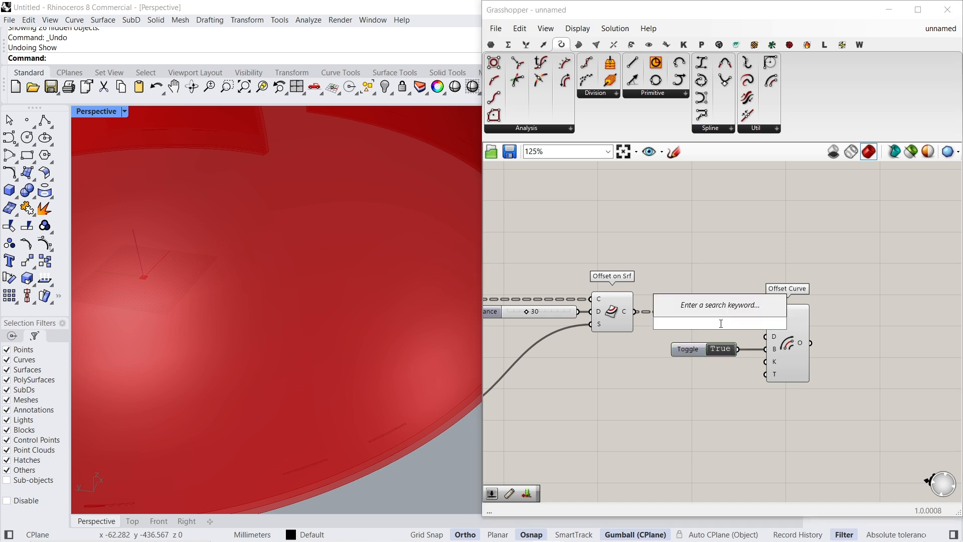
type("8")
key("Return")
left_click_drag(706, 326, 701, 328)
left_click_drag(760, 339, 765, 336)
left_click_drag(709, 328, 704, 335)
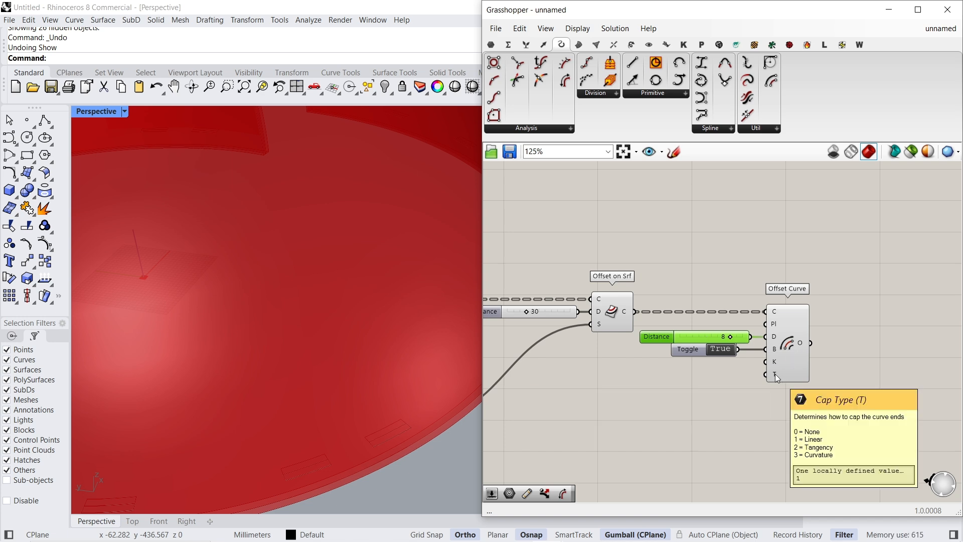
- Set the Cap Type of Offset Curve to 0 with a slider and check the resulting curve pairs along the dome's base
double_click(714, 391)
type("0")
key("Return")
left_click_drag(766, 391, 733, 373)
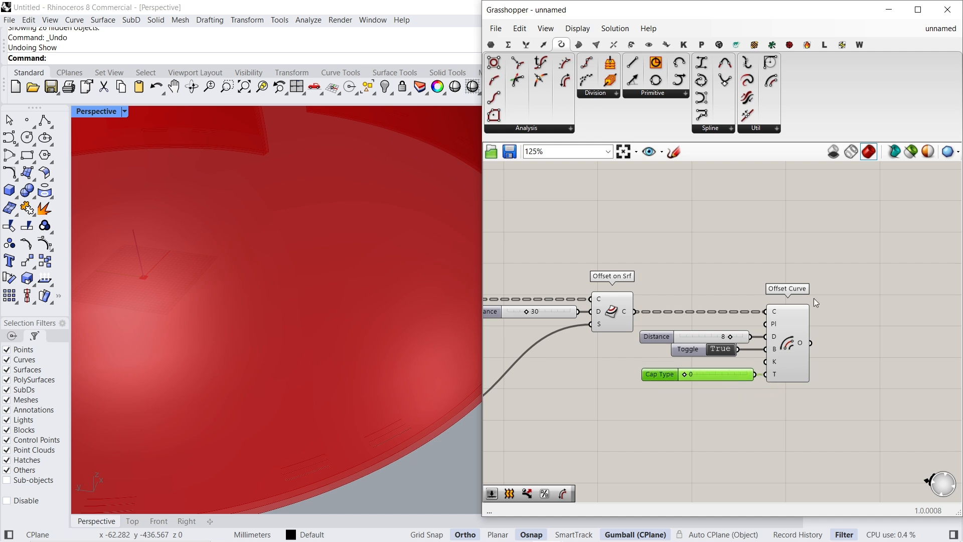
left_click(791, 342)
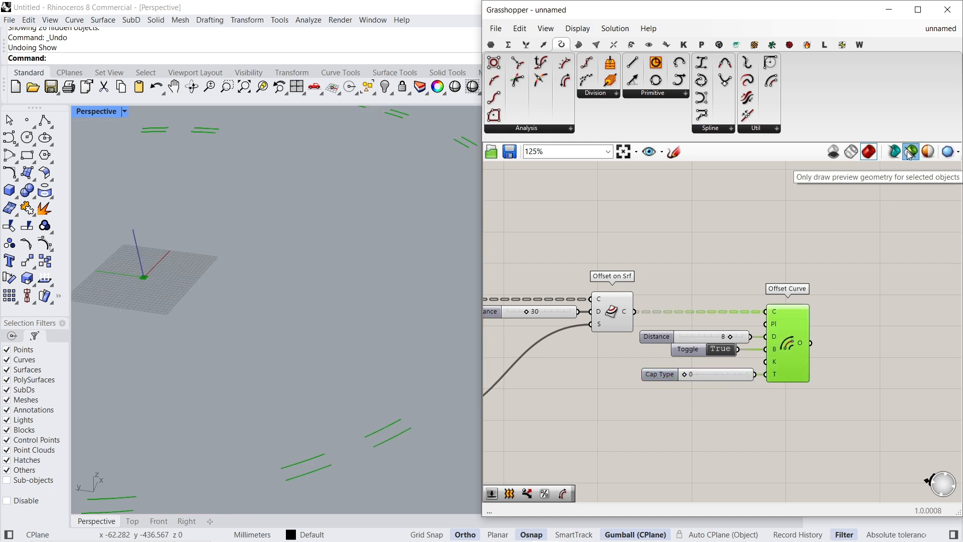
scroll(716, 324, "down", 3)
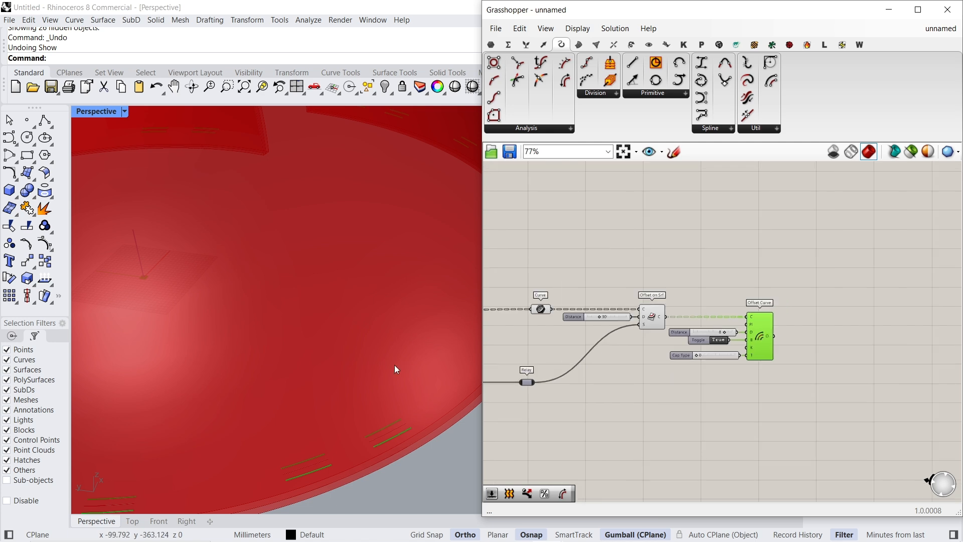
scroll(395, 365, "down", 5)
scroll(387, 389, "down", 3)
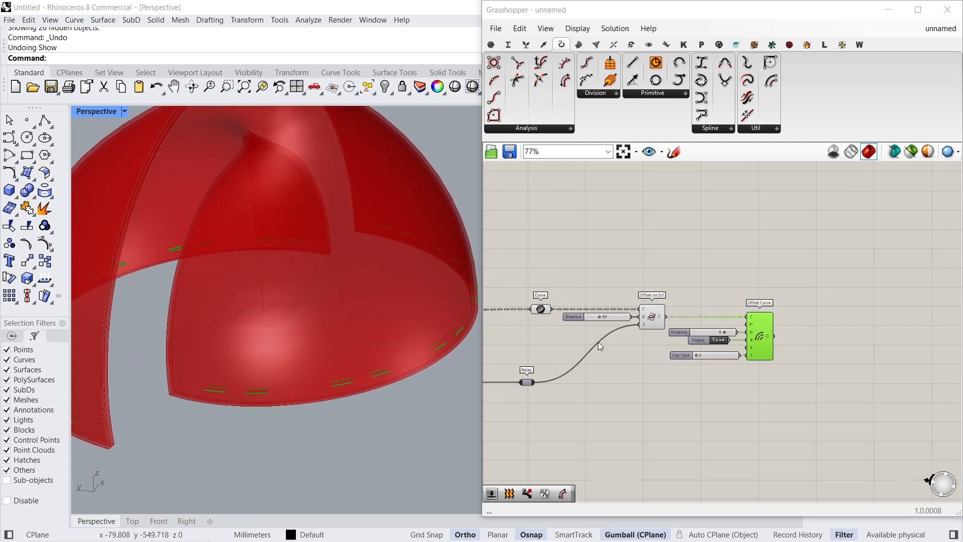
- Turn off the preview of the source Curve parameter and compare the results of Offset on Srf and Offset Curve
left_click(542, 310)
left_click(649, 312)
left_click(541, 309)
middle_click(530, 258)
left_click(545, 275)
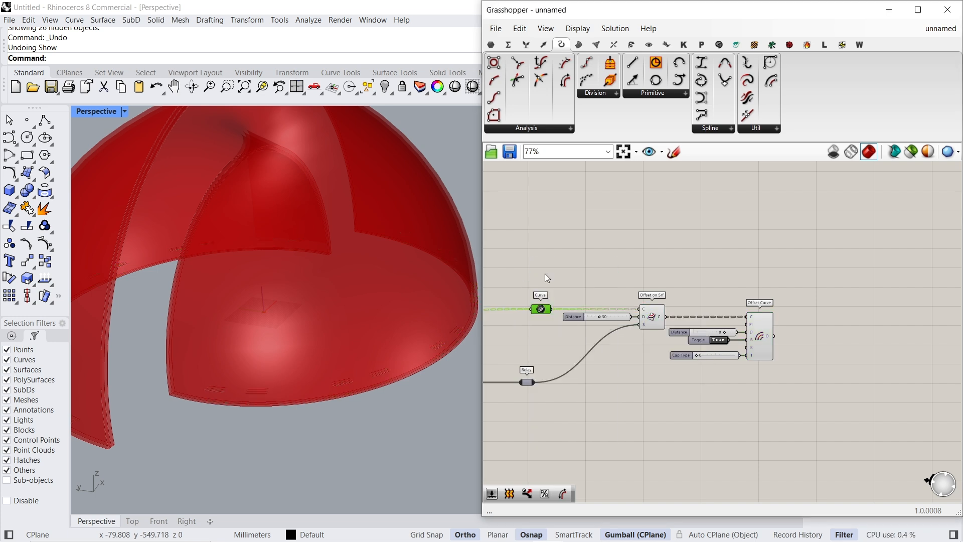
left_click(654, 317)
left_click(761, 334)
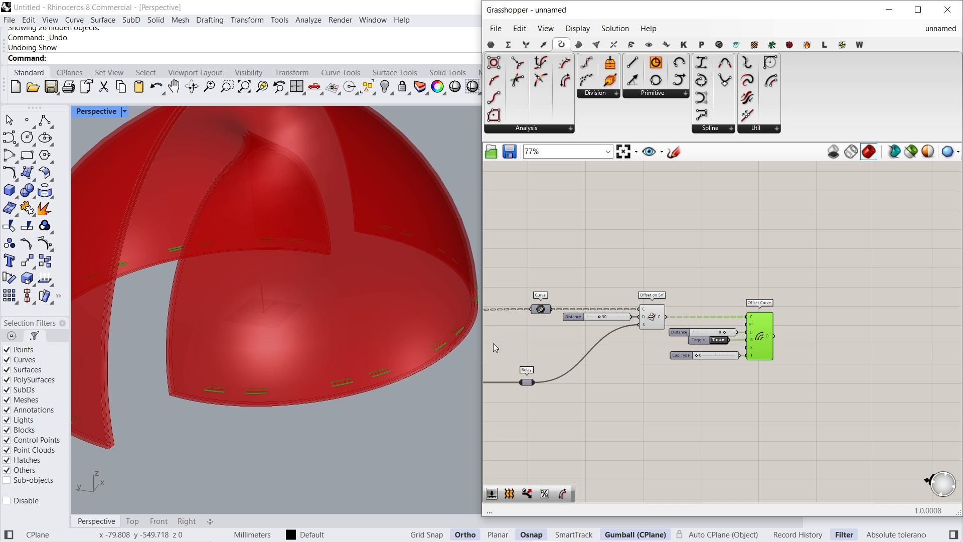
- Add a Curve Middle component and feed it the C output of Offset on Srf
right_click_drag(797, 339, 782, 360)
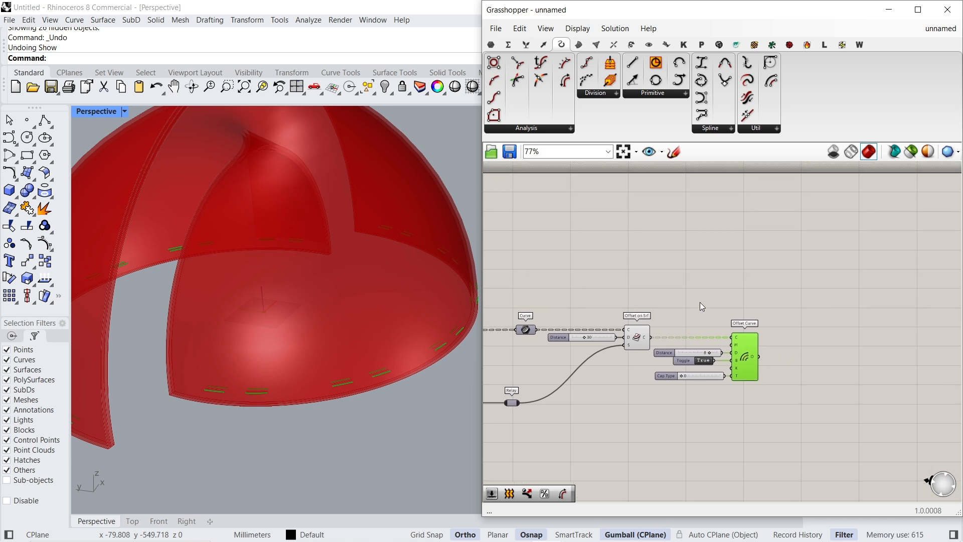
scroll(693, 298, "up", 3)
left_click(679, 278)
double_click(679, 279)
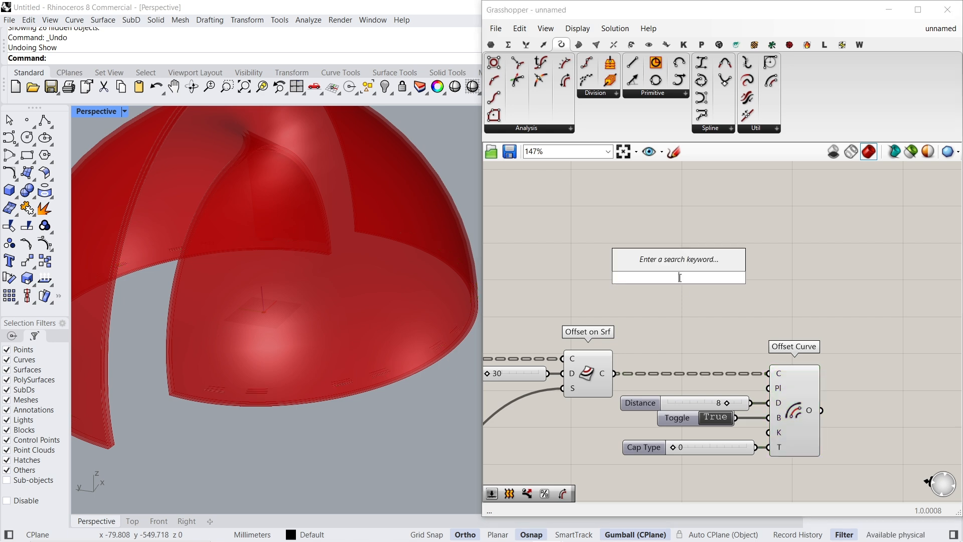
type("curve mid")
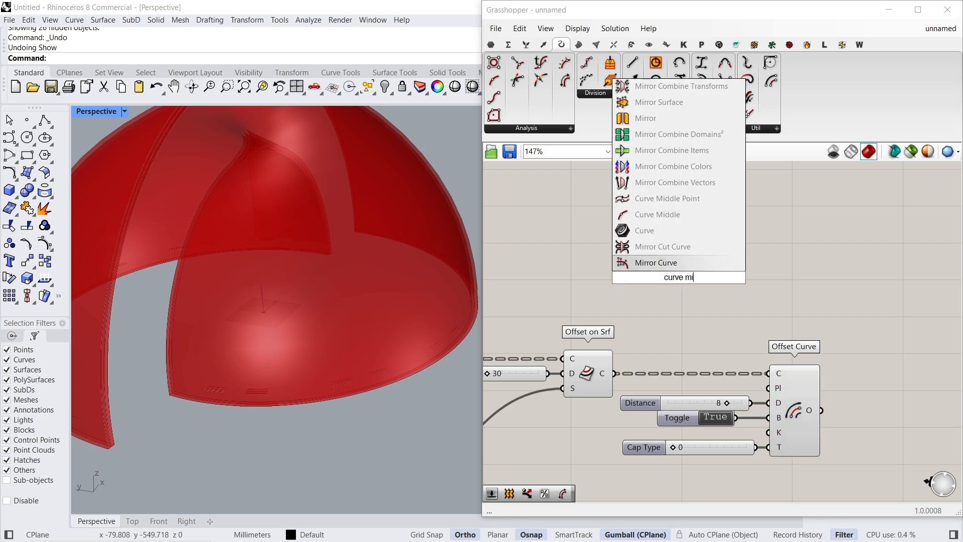
key("Return")
left_click_drag(655, 278, 614, 374)
left_click_drag(674, 264, 677, 261)
- Turn off the preview of the Offset Surface component so that only the thin dome surface displays
scroll(677, 260, "down", 4)
right_click_drag(543, 311, 928, 299)
left_click(571, 375)
right_click(603, 370)
left_click(615, 380)
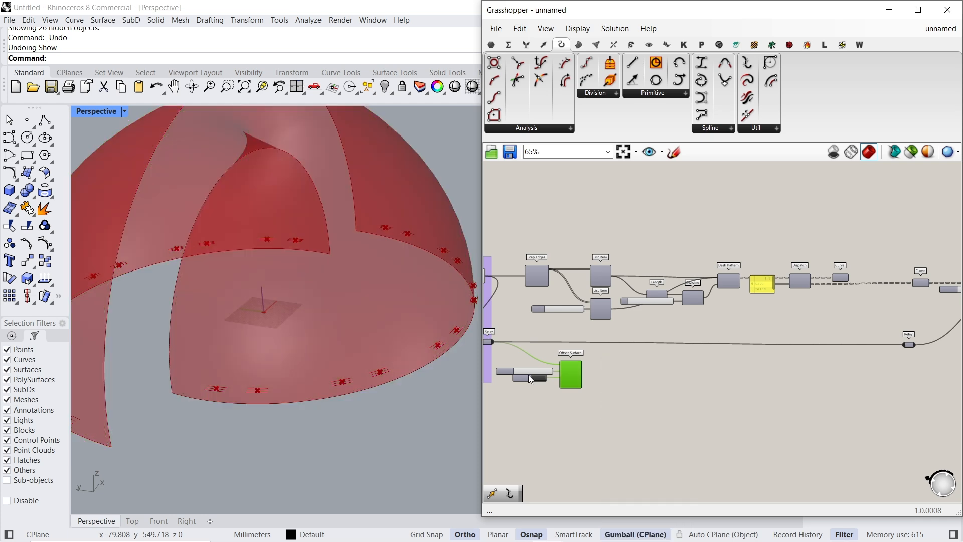
- Place Curve Middle above Offset Curve and check its midpoints against the offset curve pairs at the dome's base
right_click_drag(529, 375, 591, 379)
right_click_drag(845, 339, 675, 341)
right_click_drag(953, 309, 677, 323)
scroll(683, 285, "up", 3)
scroll(693, 274, "up", 3)
left_click_drag(662, 265, 710, 261)
scroll(377, 376, "up", 8)
right_click_drag(728, 373, 640, 366)
left_click_drag(612, 248, 679, 234)
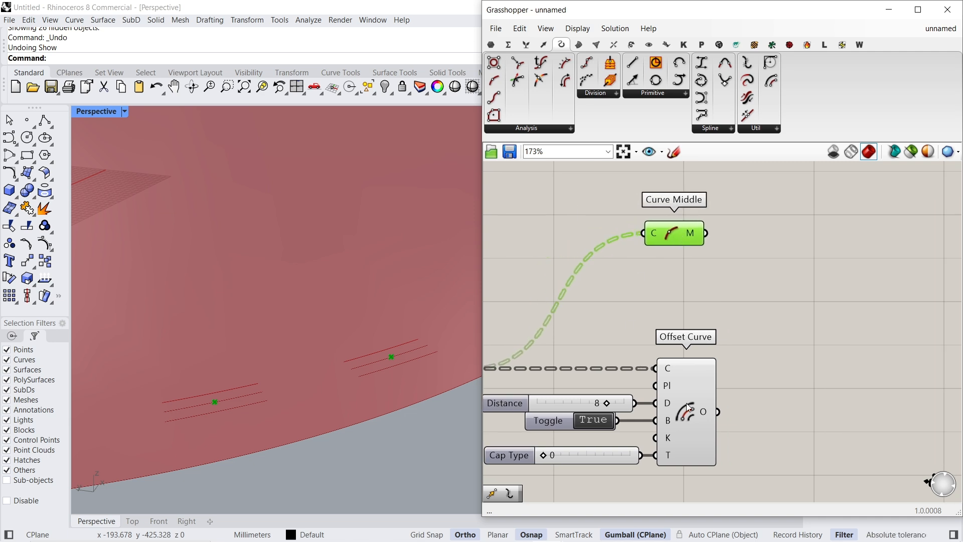
- Add a Dispatch component and connect the O output of Offset Curve to its L input
left_click(688, 407)
double_click(784, 374)
type("dis")
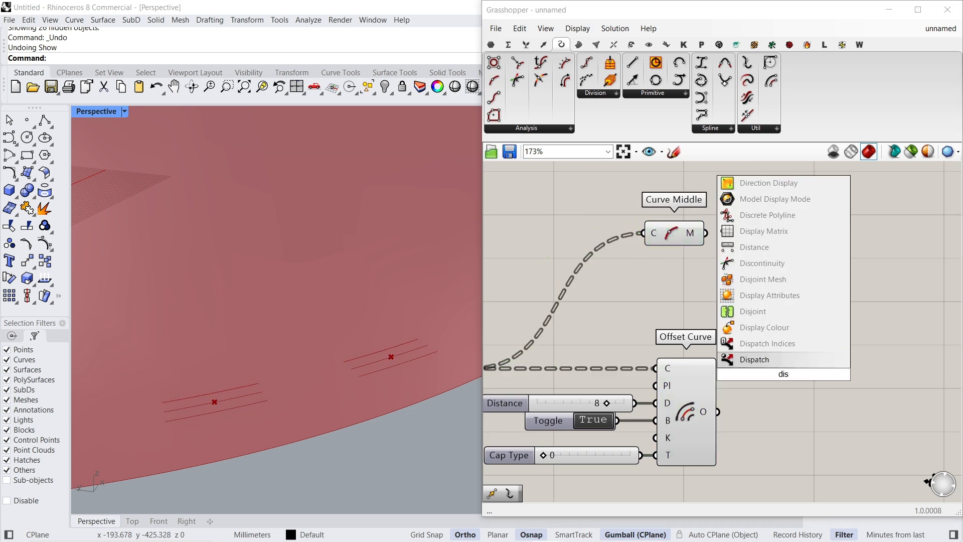
key("Return")
left_click_drag(718, 412, 781, 421)
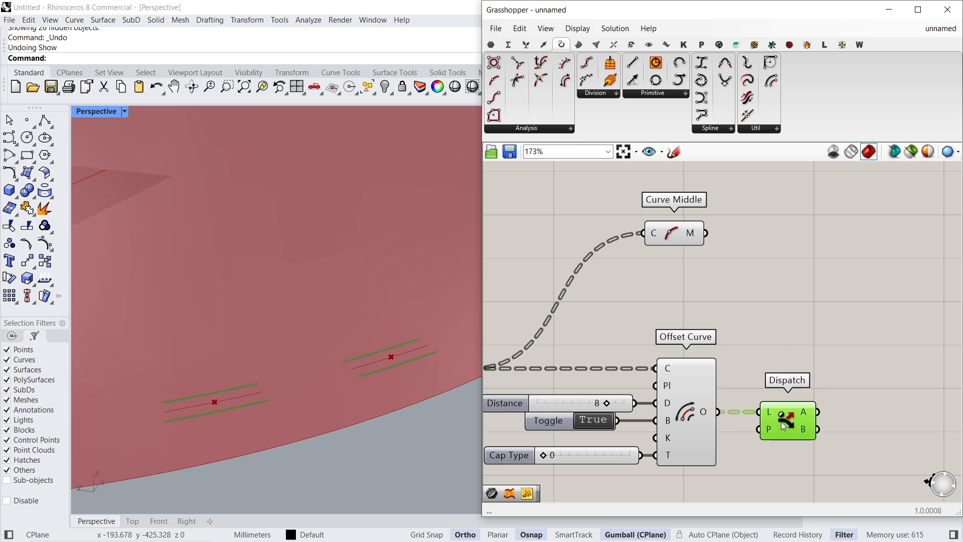
- Add a Curve parameter beside Dispatch and connect it to output A
right_click_drag(790, 350, 737, 326)
double_click(768, 331)
type("curve")
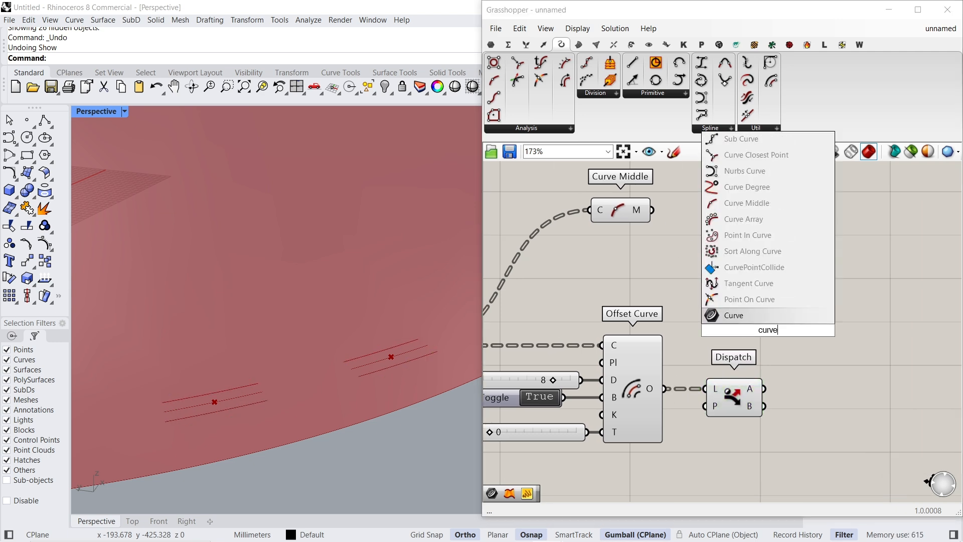
key("Return")
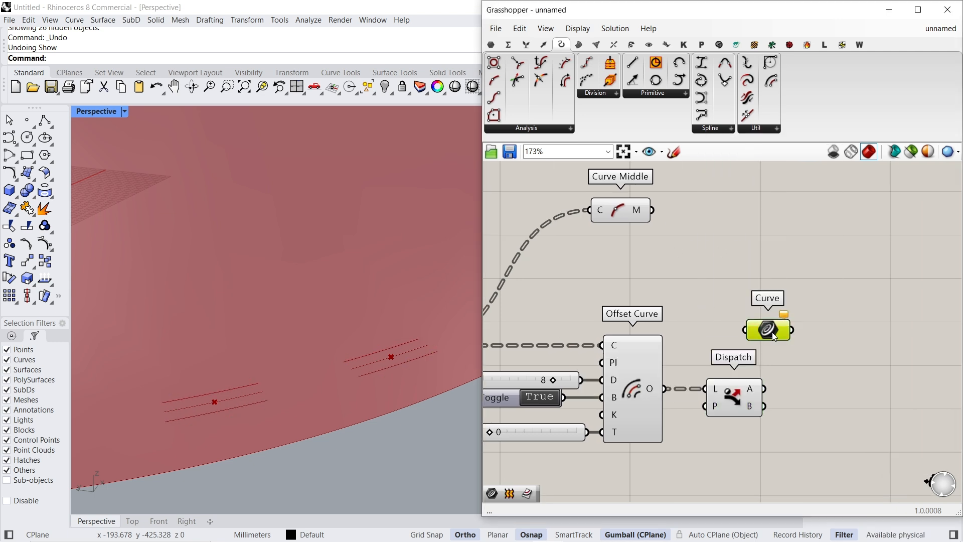
left_click_drag(769, 332, 814, 365)
- Inspect the output A curves along the base, and reconnect the Curve parameter to output B to compare them
scroll(407, 379, "down", 10)
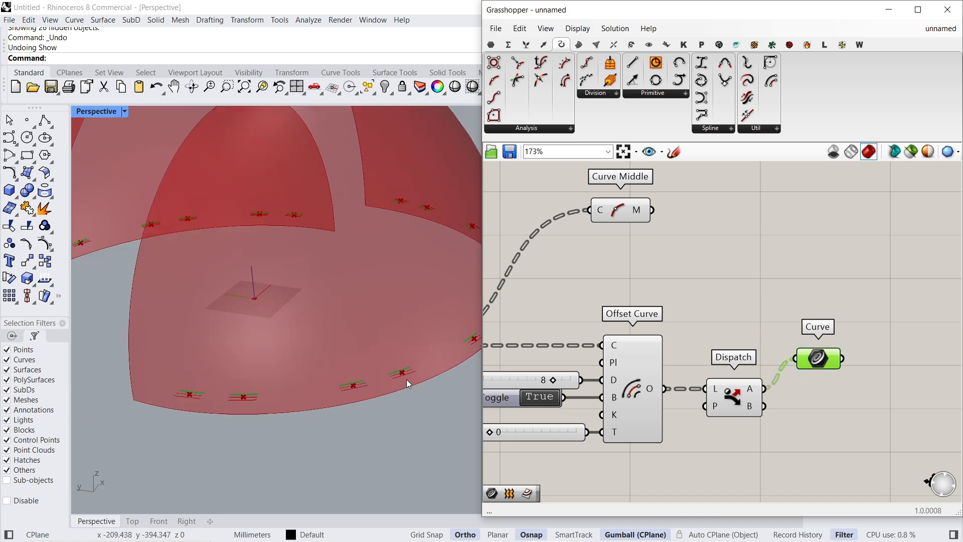
scroll(345, 354, "down", 5)
scroll(140, 404, "up", 4)
scroll(267, 390, "down", 2)
right_click_drag(266, 390, 227, 403)
left_click_drag(796, 359, 774, 409)
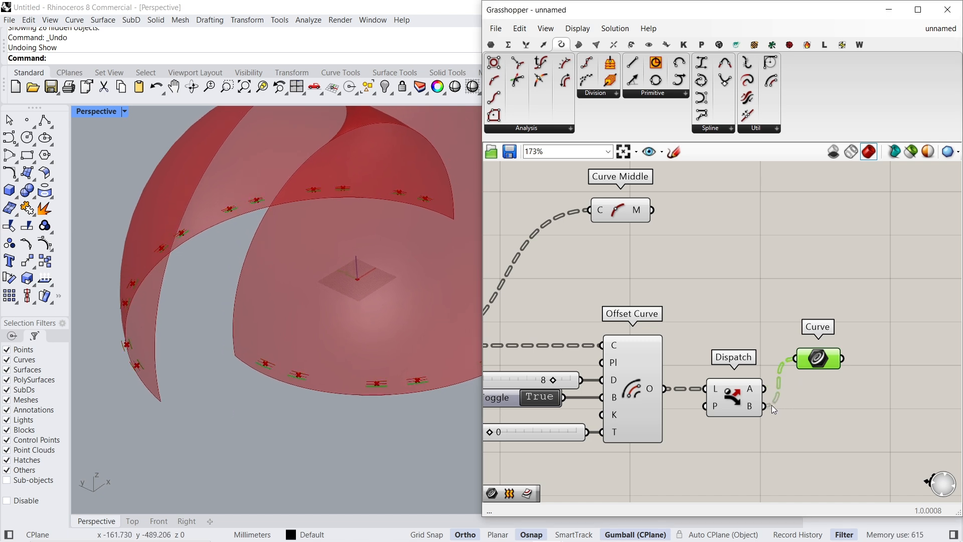
right_click_drag(414, 383, 380, 363)
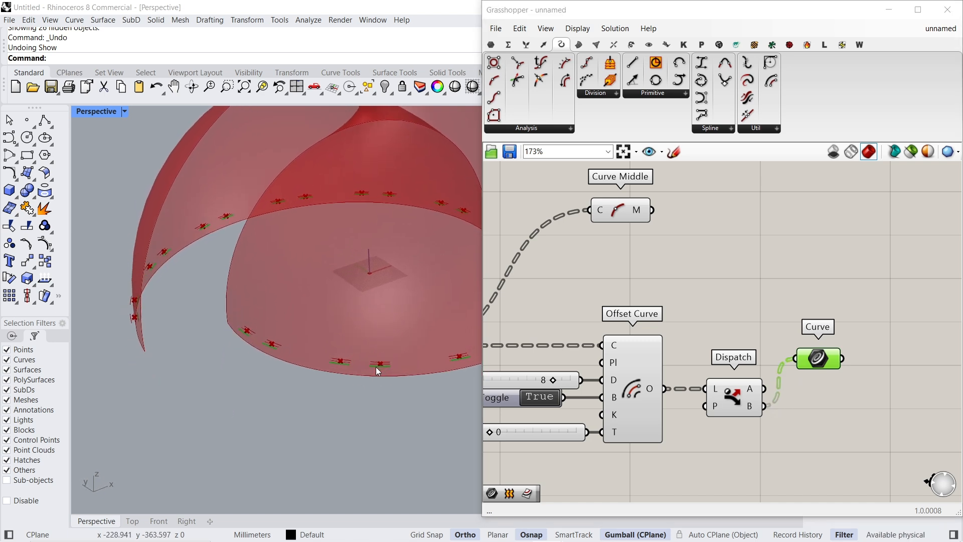
- Space Dispatch away from Offset Curve and duplicate the Curve parameter so outputs A and B each feed one
right_click_drag(810, 378, 666, 326)
left_click_drag(673, 310, 698, 348)
right_click_drag(638, 345, 661, 362)
left_click_drag(660, 359, 722, 358)
left_click_drag(729, 350, 749, 357)
left_click(837, 316)
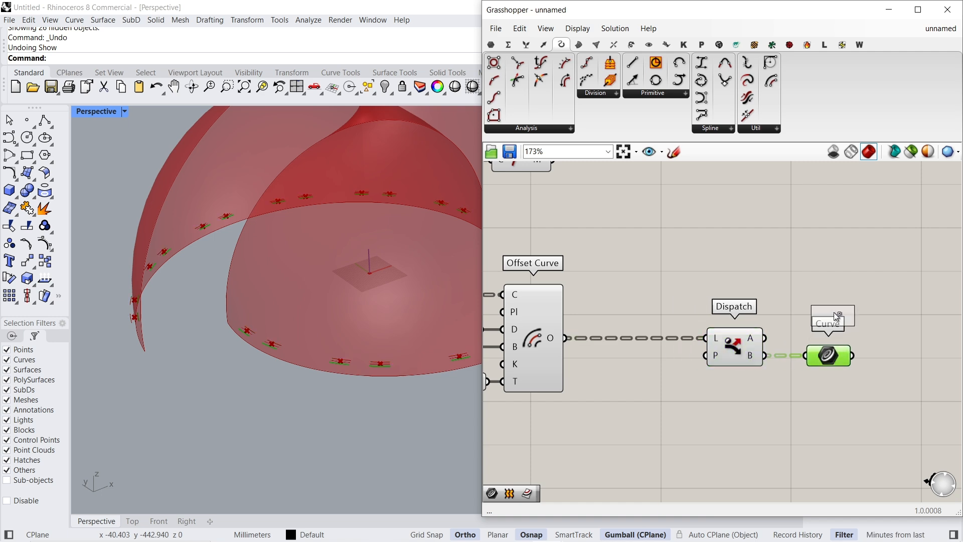
left_click_drag(835, 312, 835, 313, "alt")
left_click_drag(829, 355, 828, 373)
left_click_drag(832, 318, 826, 318)
left_click_drag(806, 317, 830, 319)
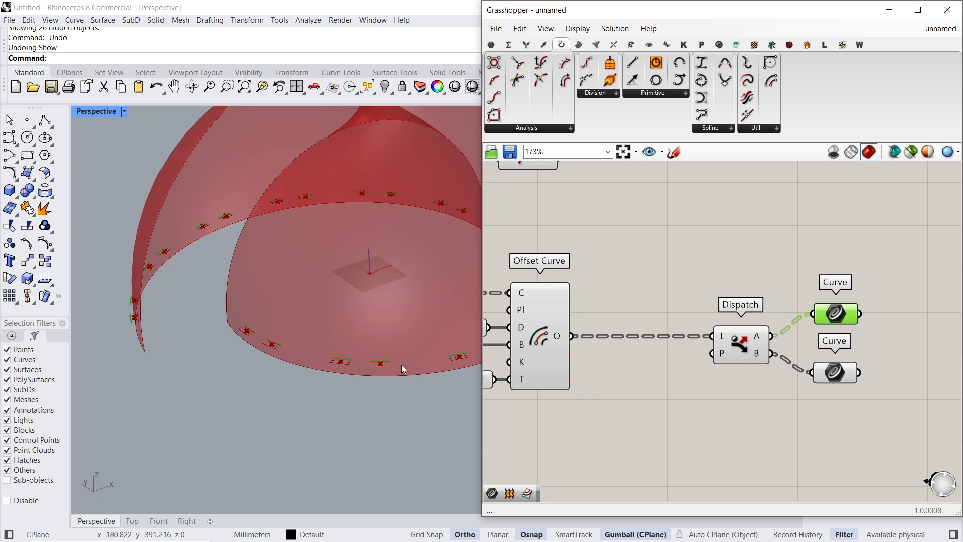
scroll(386, 369, "up", 5)
scroll(367, 375, "down", 2)
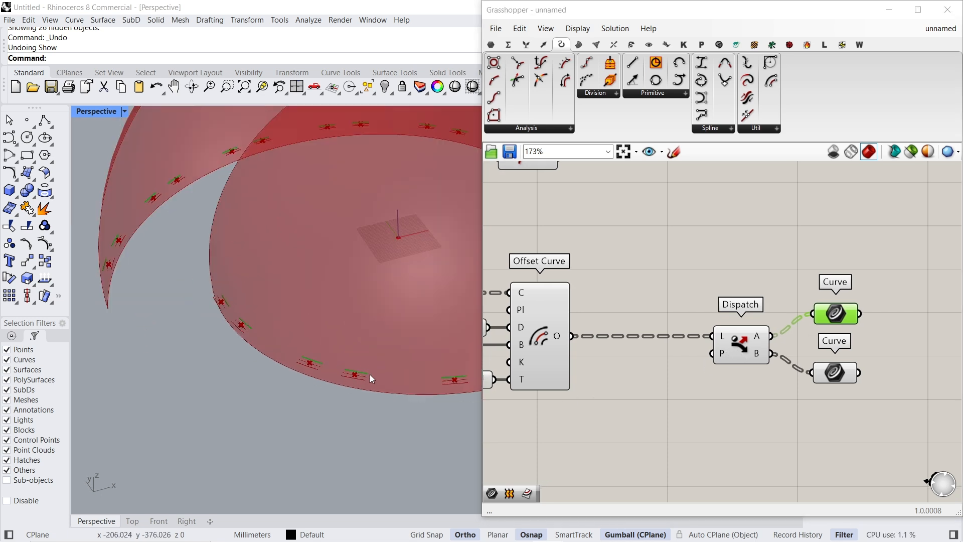
- Add a Length component fed by Offset Curve's O output, and shift Dispatch with both Curve parameters farther along to make room
double_click(615, 398)
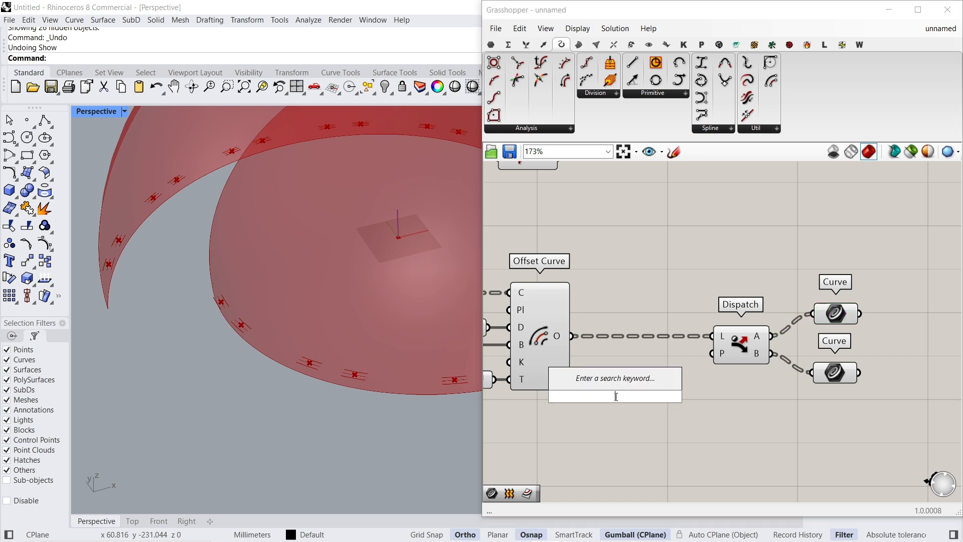
type("lenght")
left_click(601, 366)
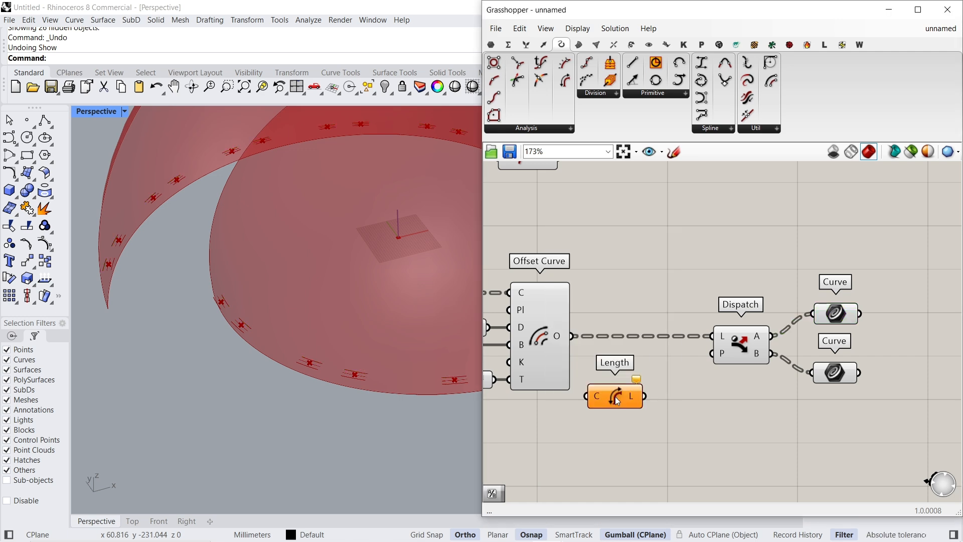
left_click_drag(582, 382, 614, 427)
right_click_drag(718, 404, 671, 373)
left_click_drag(848, 248, 688, 368)
left_click_drag(695, 325, 811, 321)
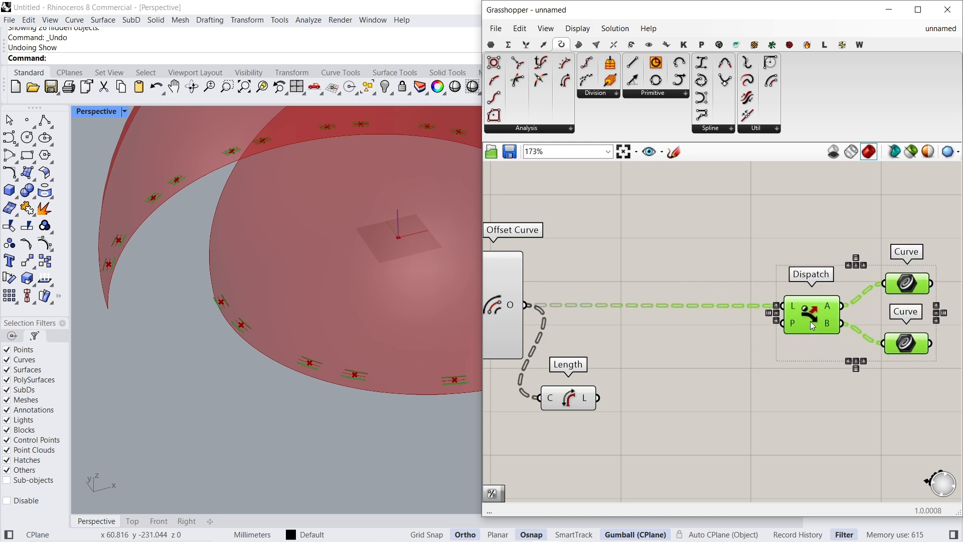
left_click_drag(578, 405, 592, 405)
- Read the offset curve lengths in a temporary panel connected to Length, and delete the panel
double_click(687, 386)
type("panel")
key("Return")
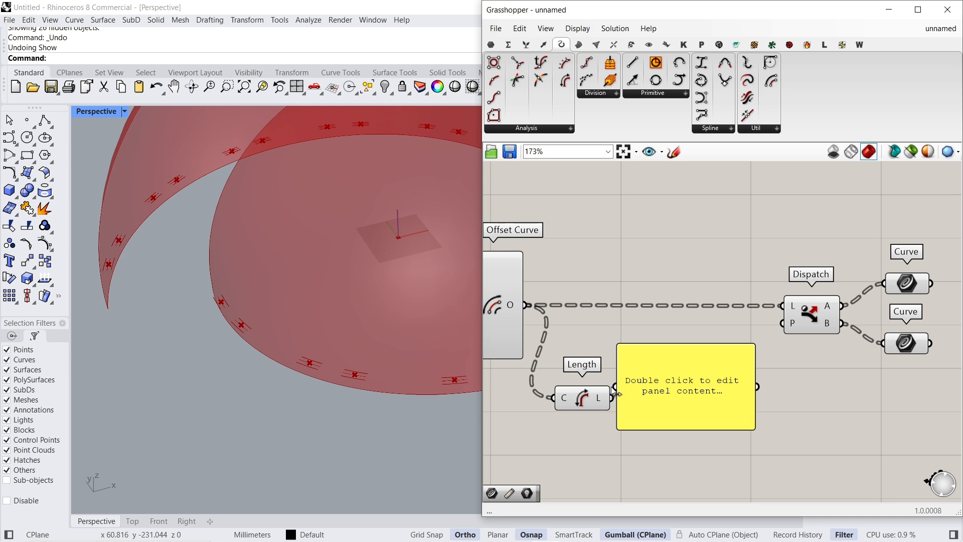
left_click_drag(614, 396, 617, 387)
scroll(654, 386, "up", 4)
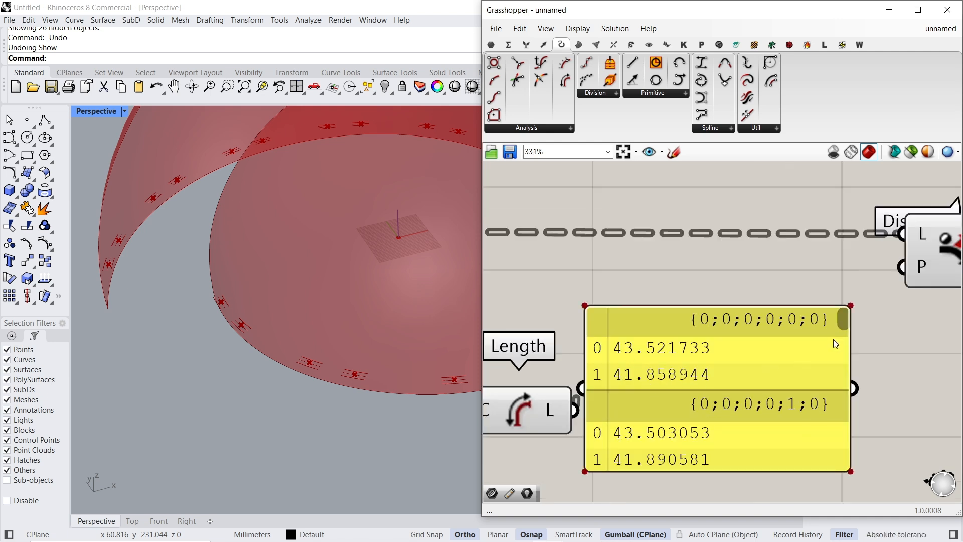
scroll(835, 346, "down", 5)
left_click(691, 378)
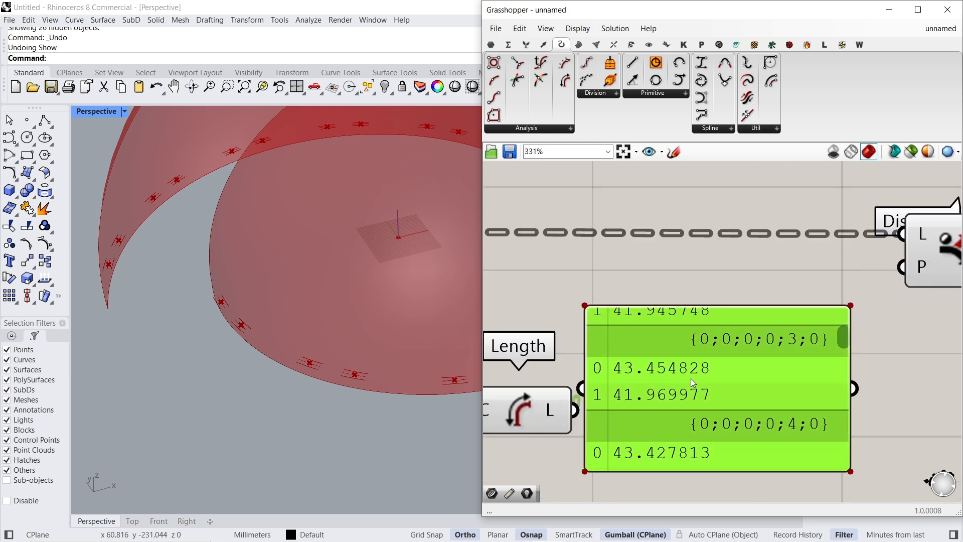
key("Delete")
- Add an Average component, connect the L output of Length to its input, and place it below Length
scroll(690, 378, "down", 3)
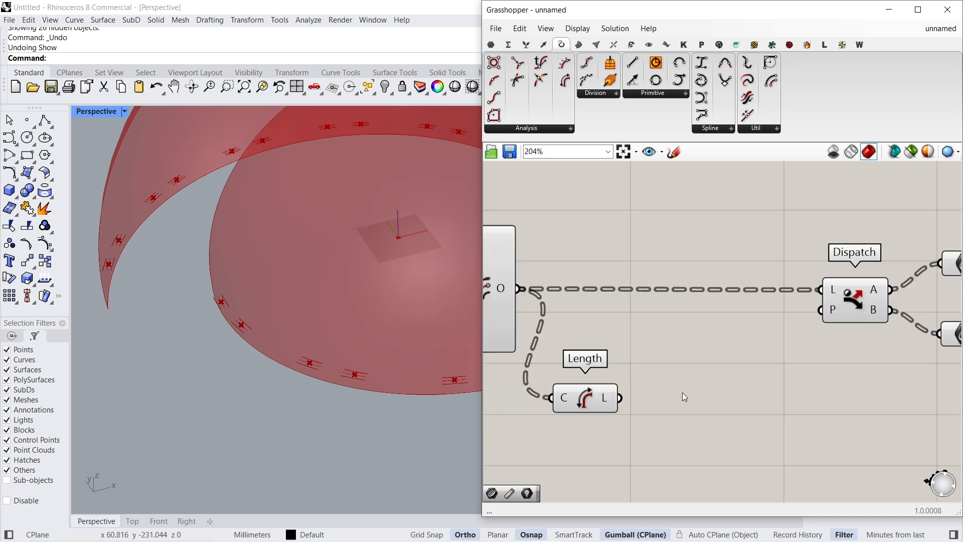
double_click(685, 398)
type("ave")
key("Return")
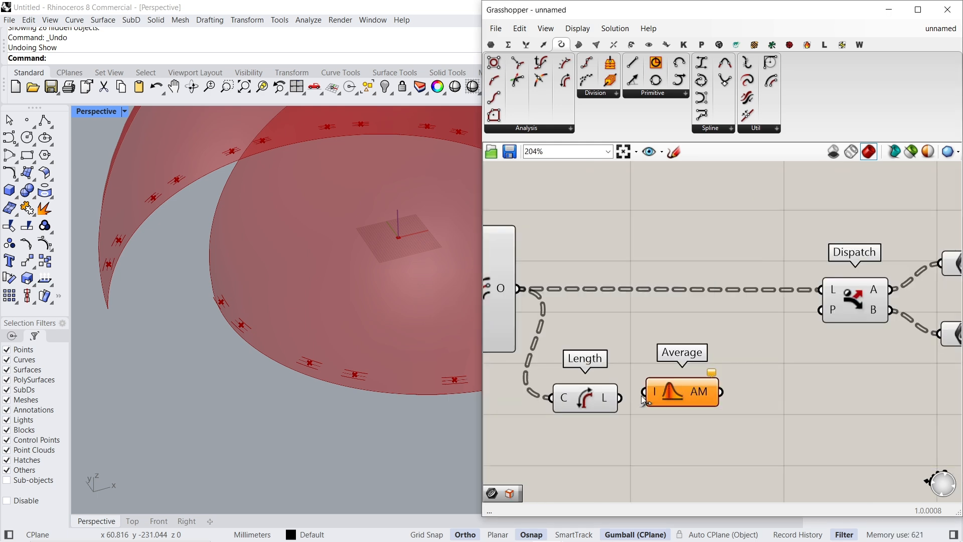
left_click_drag(644, 392, 621, 397)
mouse_move(706, 395)
left_click_drag(705, 391, 647, 424)
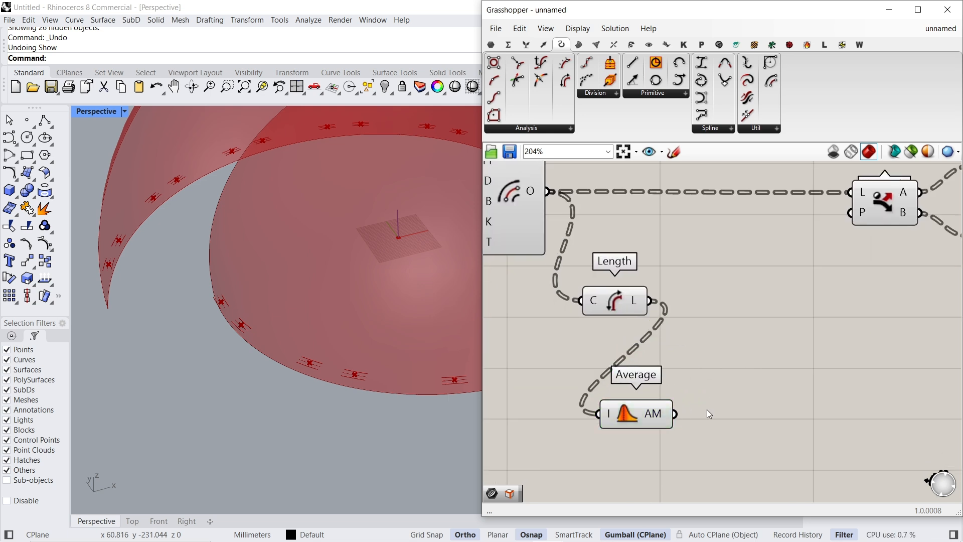
- Read the average length of each curve pair in a temporary panel on the AM output, and delete the panel
double_click(707, 409)
type("pane")
left_click(726, 385)
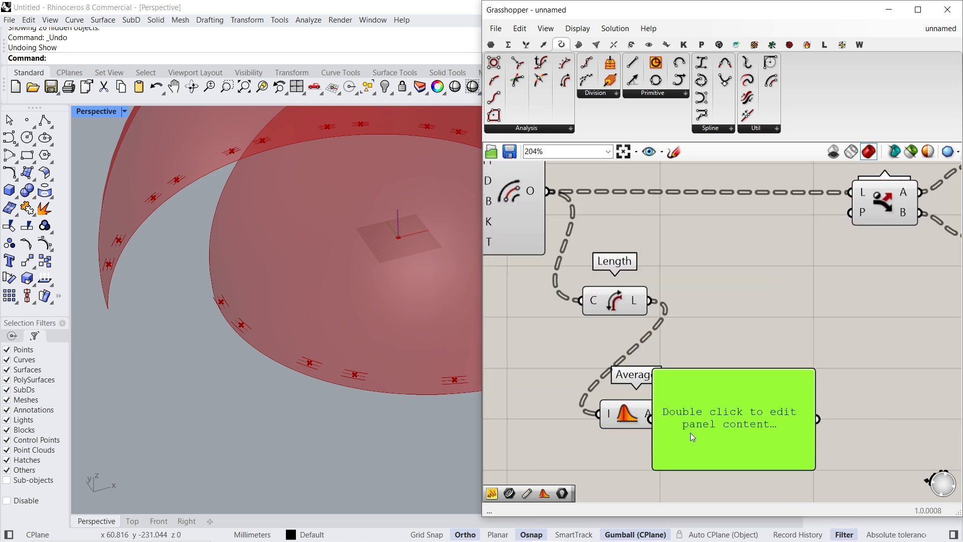
left_click_drag(680, 420, 688, 422)
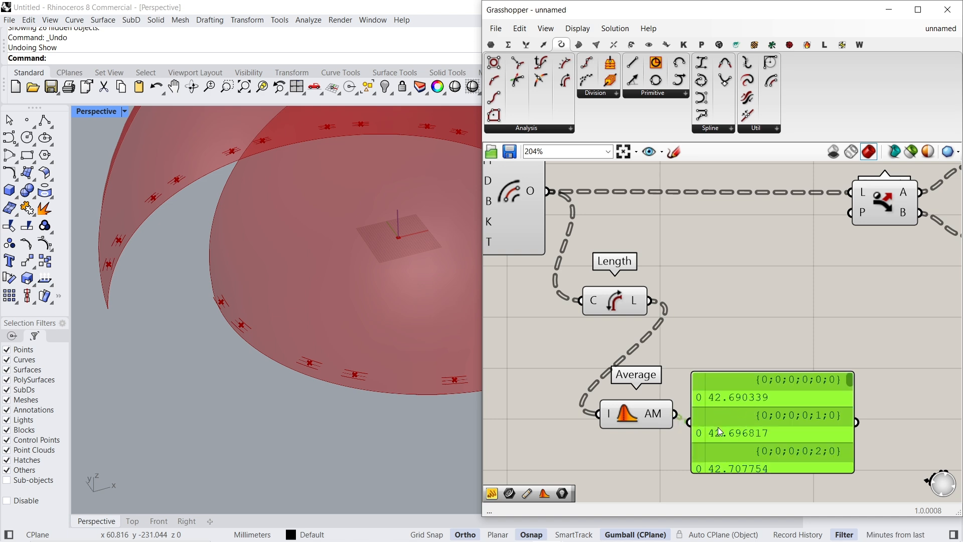
key("Delete")
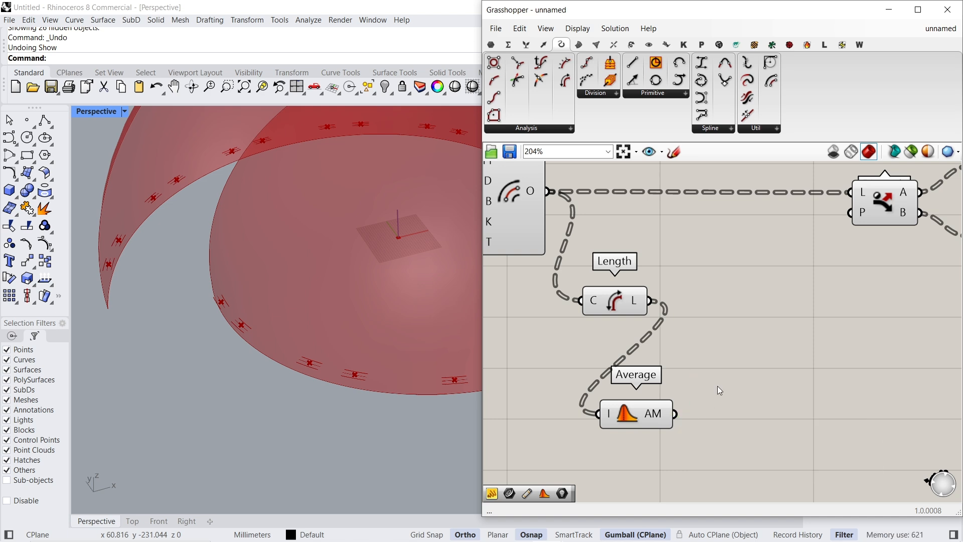
- Add a Smaller Than component with Length as A and Average as B, and connect its < output to Dispatch's P input
double_click(744, 330)
type("smaller")
key("Return")
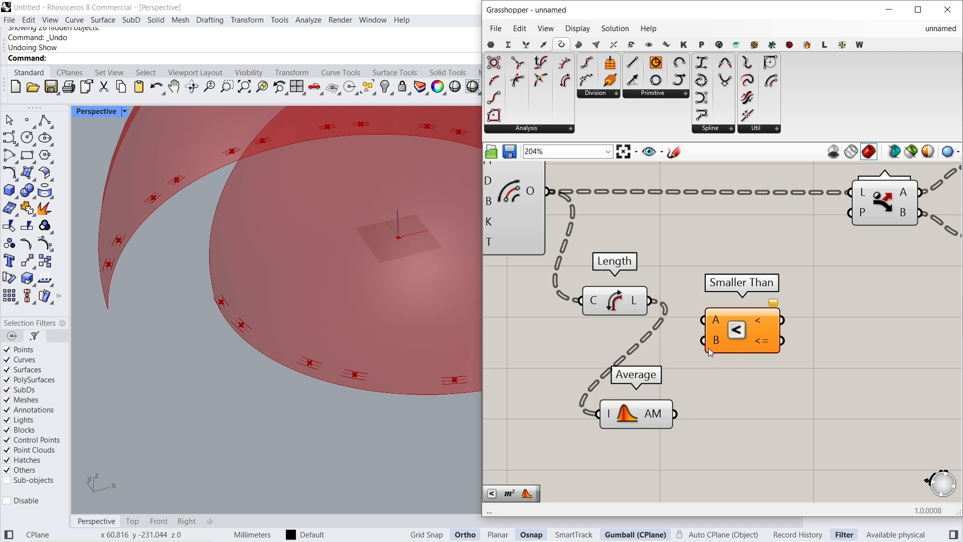
left_click_drag(652, 302, 726, 334)
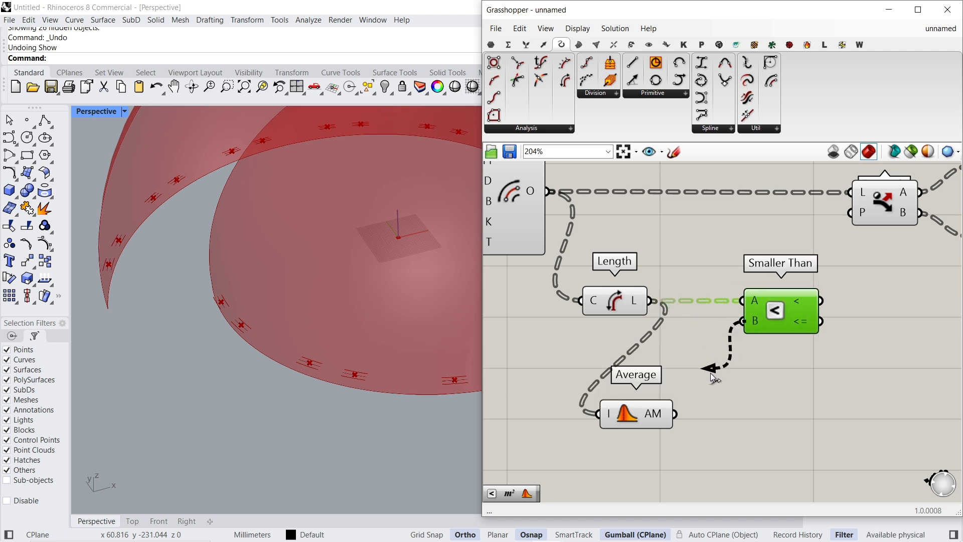
right_click_drag(810, 312, 702, 385)
left_click_drag(711, 374, 750, 310)
mouse_move(754, 292)
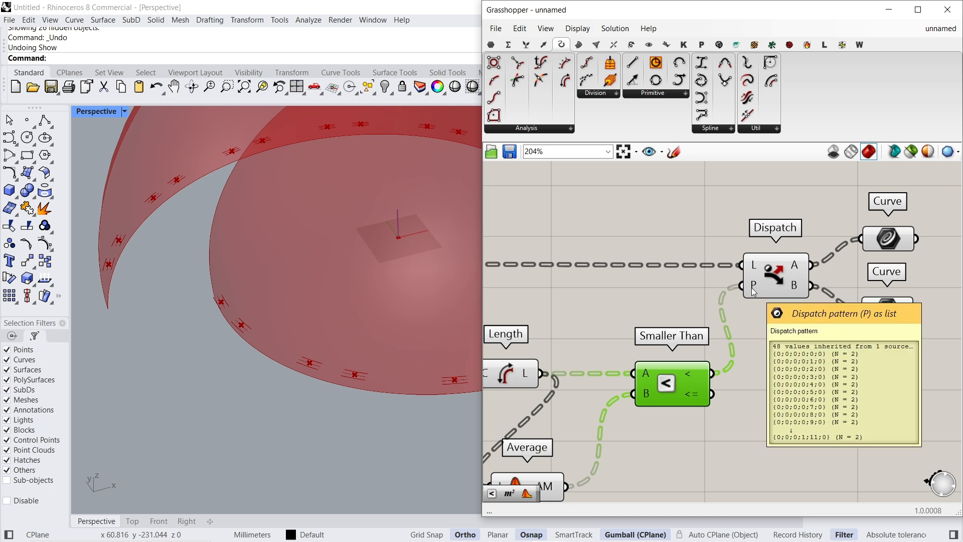
- Check the curves held by the two Curve parameters after Dispatch around the dome's base
right_click_drag(788, 313, 623, 379)
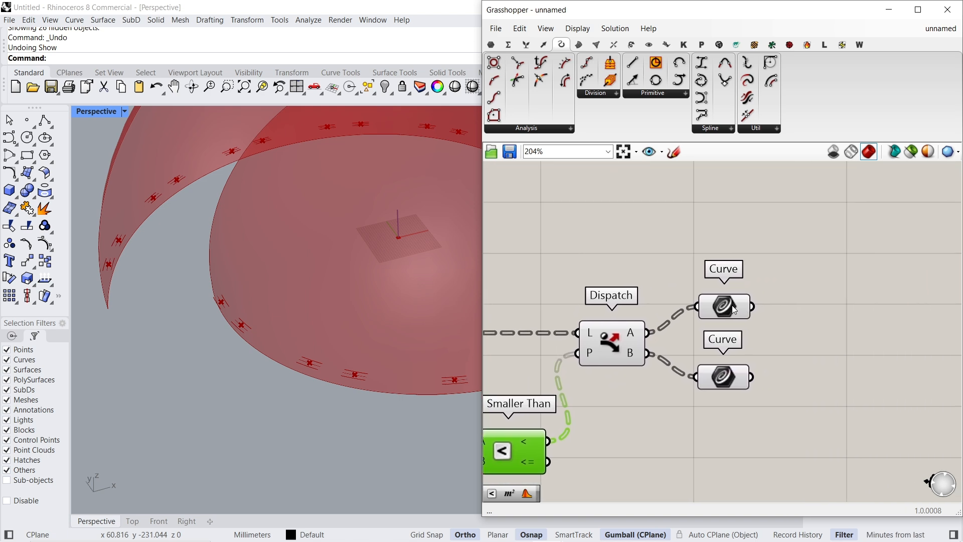
scroll(128, 249, "up", 5)
scroll(122, 269, "down", 5)
left_click(725, 374)
right_click_drag(164, 286, 301, 397)
scroll(741, 368, "down", 2)
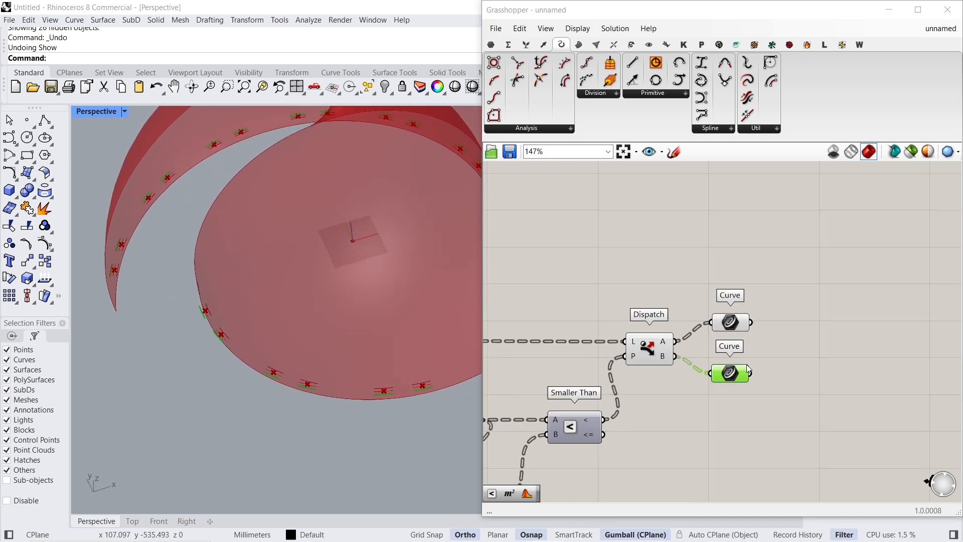
- Move Dispatch and its two Curve parameters farther along the canvas and align Smaller Than just before Dispatch
right_click_drag(741, 368, 865, 335)
left_click_drag(705, 400, 708, 367)
right_click_drag(880, 368, 834, 368)
left_click_drag(837, 374, 720, 271)
left_click_drag(726, 321, 837, 318)
left_click_drag(659, 364, 755, 330)
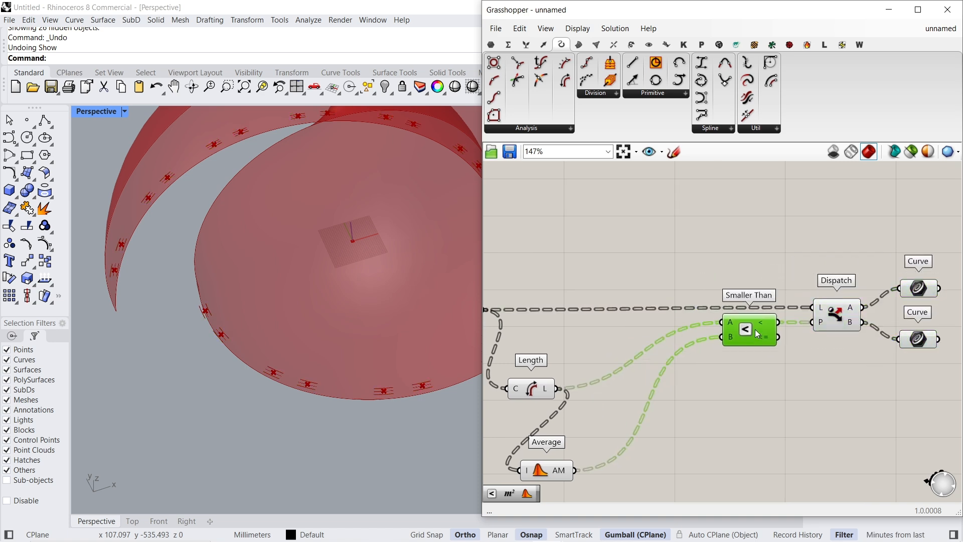
- Line up the Length and Average components in a compact row before Smaller Than
left_click_drag(534, 392, 553, 326)
left_click_drag(558, 473, 658, 340)
scroll(782, 354, "down", 3)
right_click_drag(783, 354, 817, 386)
- Insert a Relay in the wire from Offset on Srf to Curve Middle, and move Curve Middle above Dispatch's two Curve parameters
left_click_drag(586, 276, 862, 275)
double_click(790, 276)
right_click_drag(766, 291, 832, 294)
left_click_drag(858, 280, 588, 281)
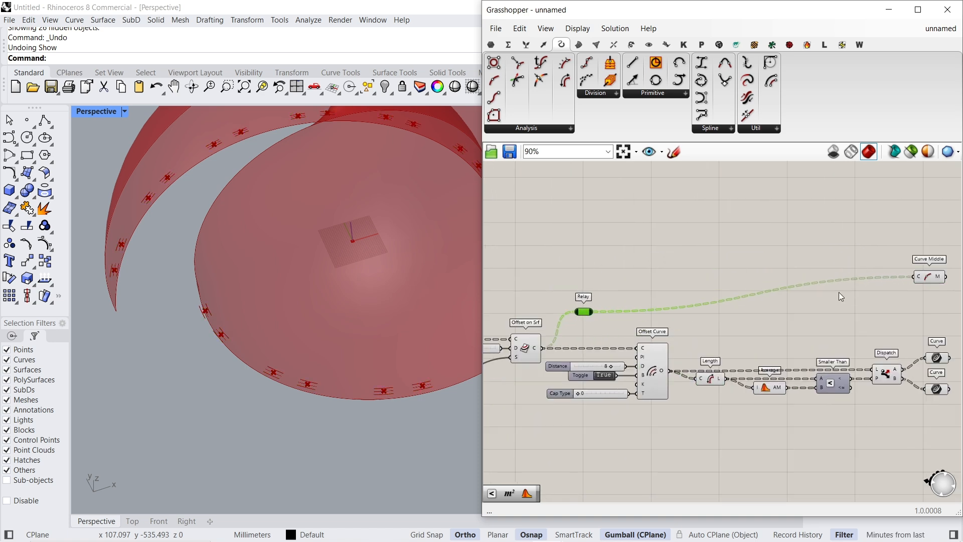
right_click_drag(802, 307, 715, 313)
left_click_drag(842, 282, 849, 317)
right_click_drag(882, 346, 680, 339)
scroll(670, 351, "up", 3)
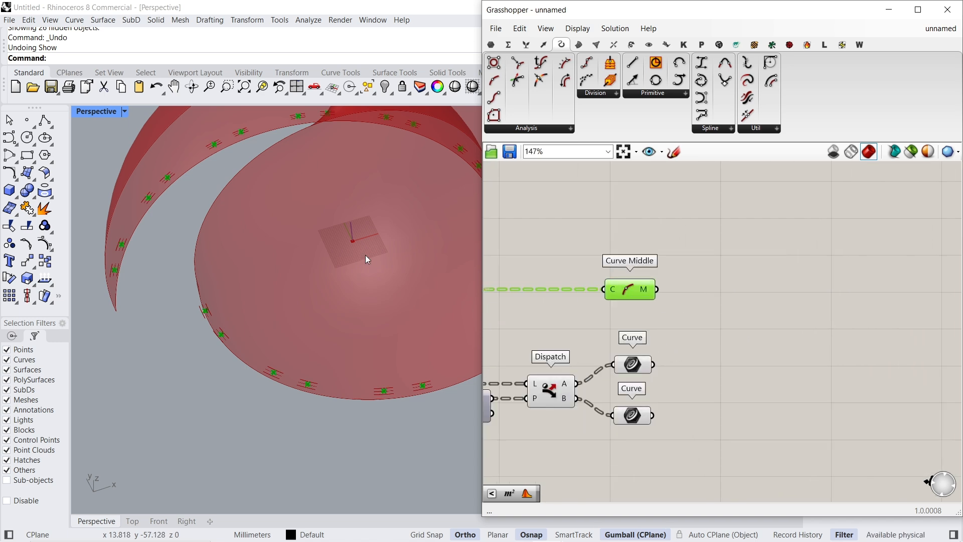
- Copy Curve Middle twice and connect each copy's C input to one of the two Curve parameters after Dispatch
scroll(397, 253, "down", 4)
right_click_drag(333, 347, 337, 313)
left_click_drag(640, 288, 722, 418)
left_click(726, 327, "alt")
right_click_drag(791, 366, 702, 363)
- Add a Line component with the original Curve Middle as A and the first dispatched curves' Curve Middle as B
left_click(640, 289)
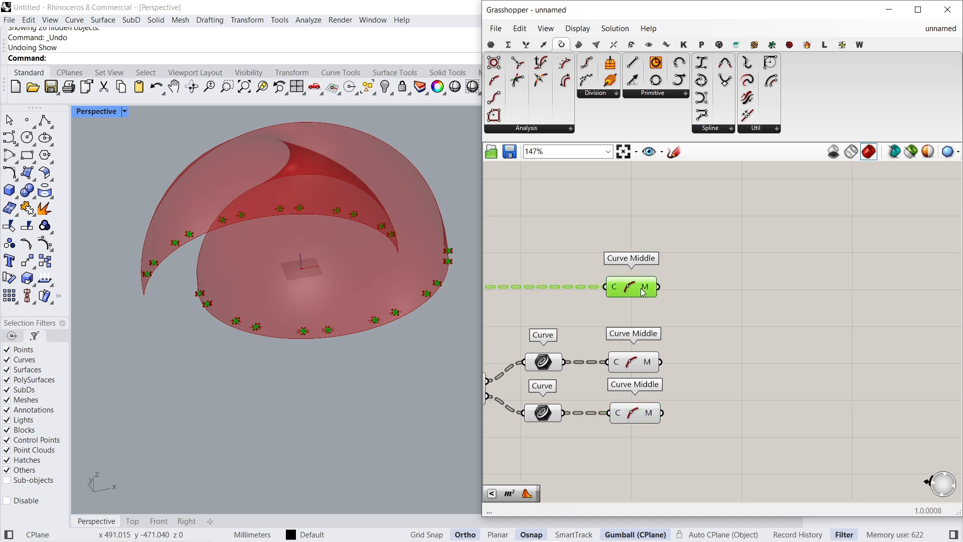
scroll(718, 290, "up", 3)
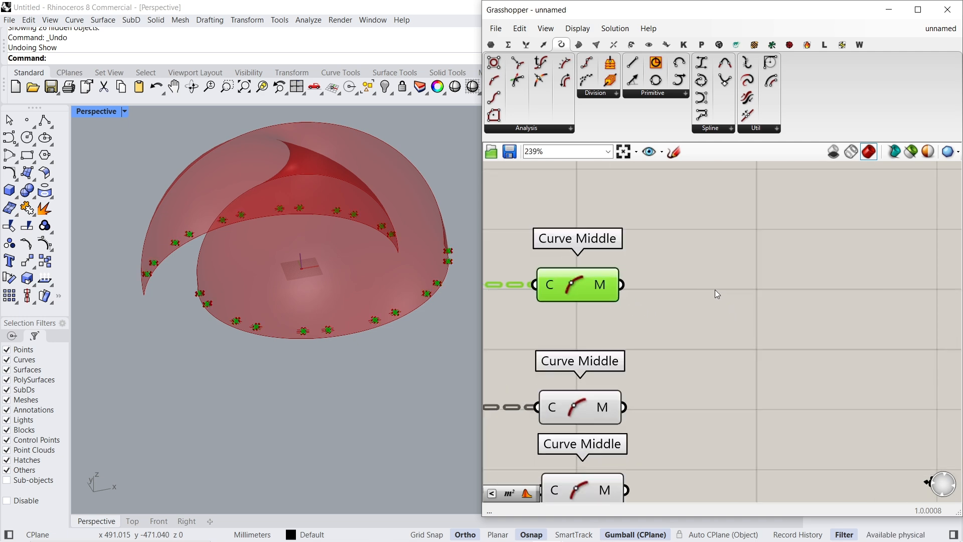
scroll(403, 323, "up", 5)
scroll(392, 307, "up", 1)
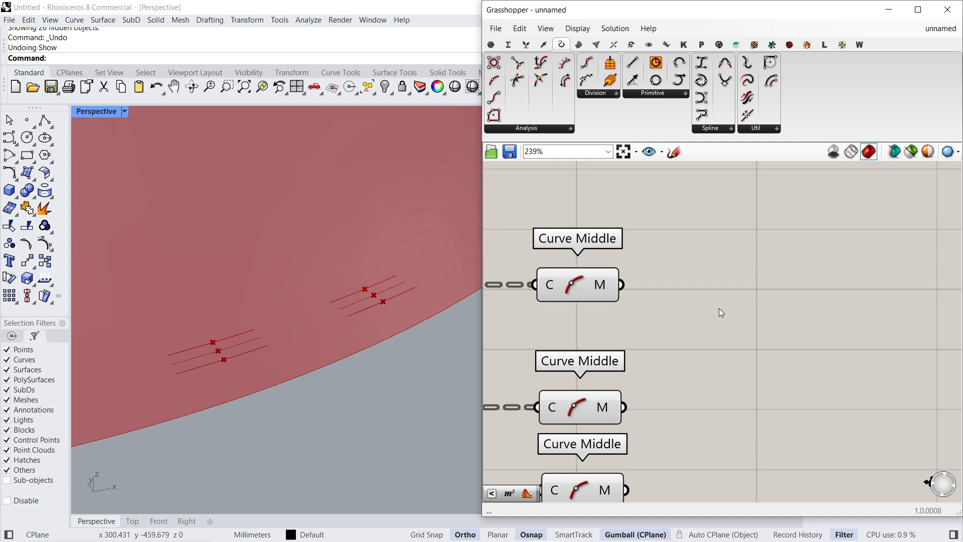
double_click(718, 308)
type("line")
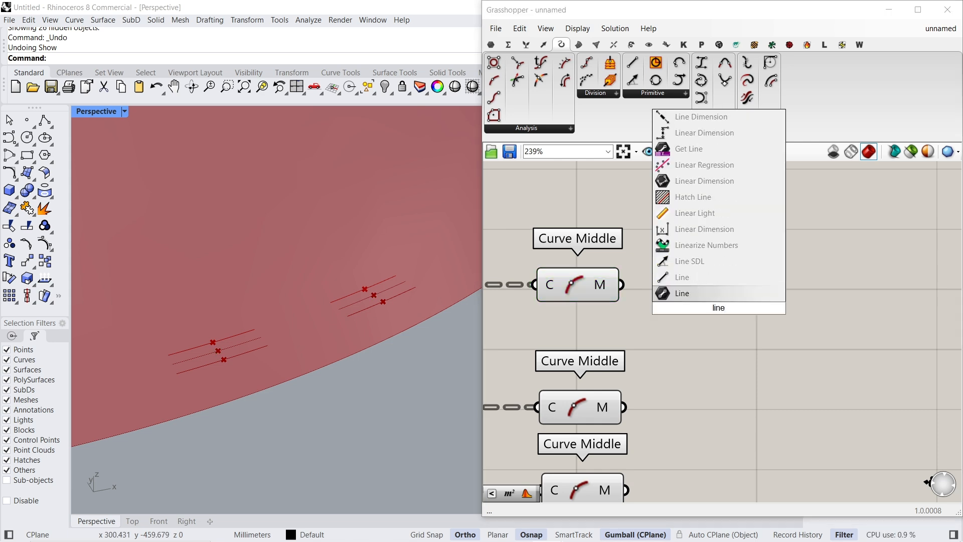
left_click(715, 279)
left_click_drag(681, 296, 633, 300)
left_click_drag(724, 312, 736, 294)
left_click(592, 406)
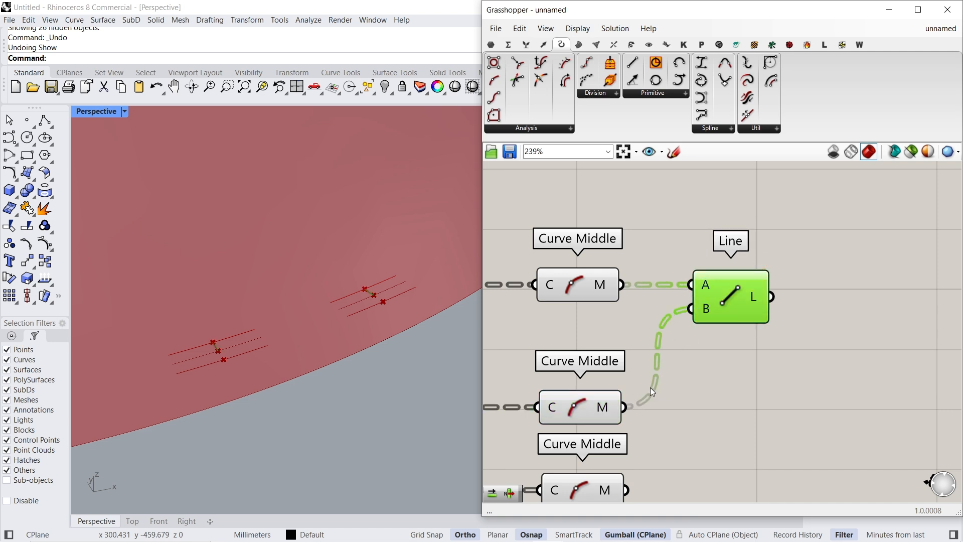
scroll(372, 293, "up", 5)
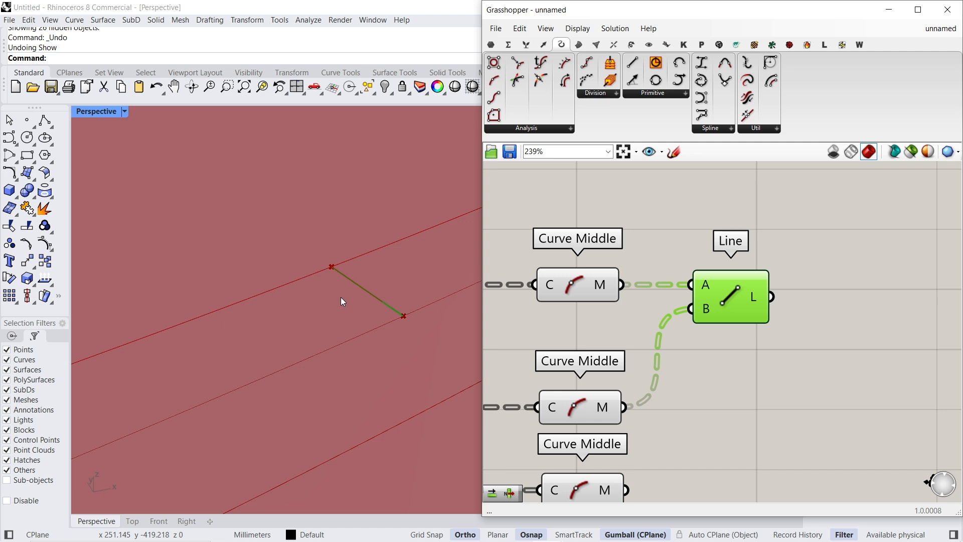
- Copy the Line component below, with the original Curve Middle as A and the second dispatched curves' Curve Middle as B
scroll(341, 299, "down", 5)
right_click_drag(669, 362, 643, 278)
left_click_drag(708, 209, 757, 385)
left_click(738, 203)
left_click(768, 384)
left_click(759, 222)
right_click_drag(759, 222, 601, 267)
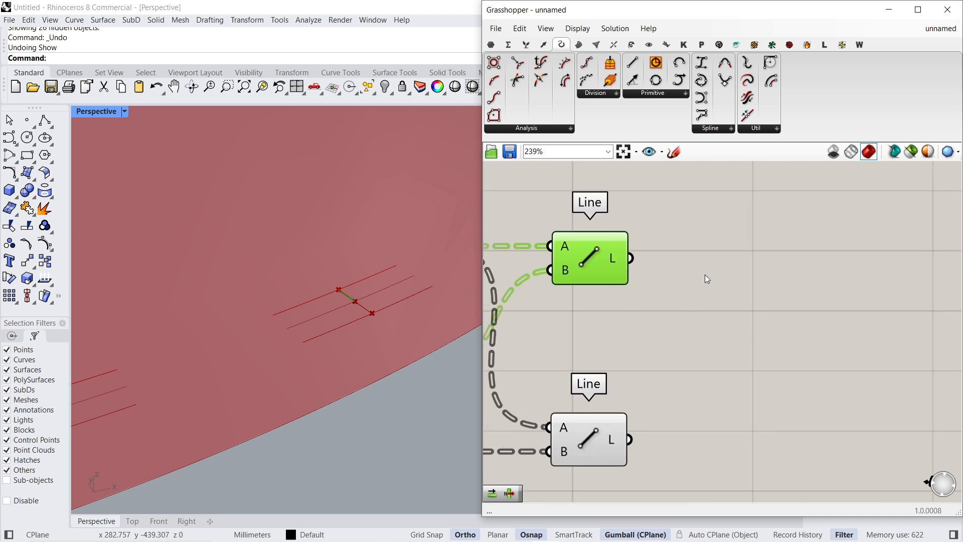
- Add a Pipe component and connect the first Line's L output to its C input
double_click(706, 275)
type("pipeü")
key("Return")
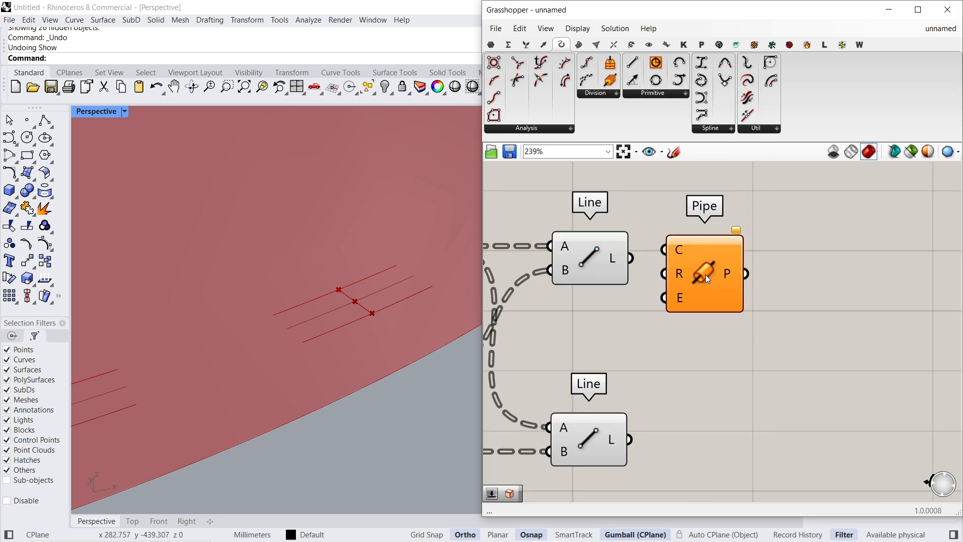
left_click_drag(636, 257, 632, 258)
left_click_drag(685, 274, 830, 282)
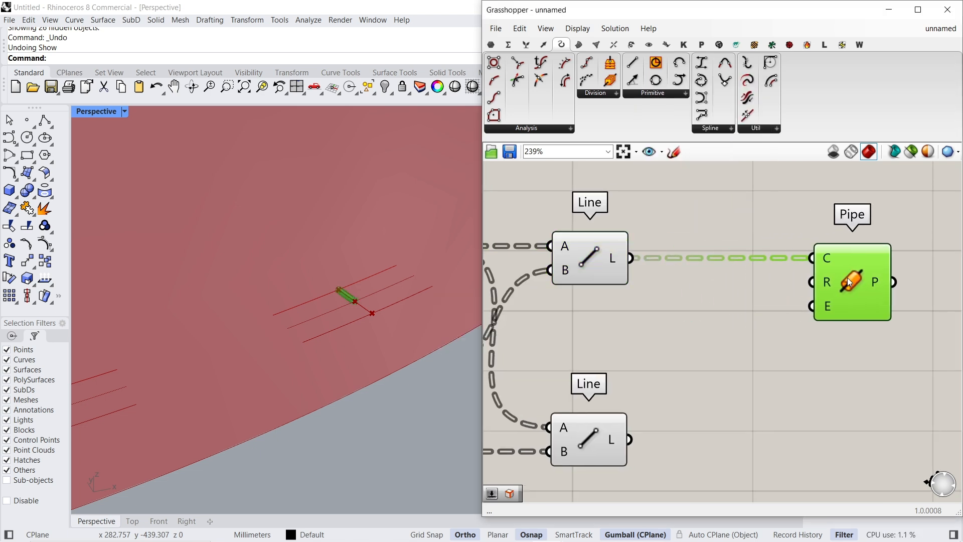
- Add a number slider with value 5 and connect it to Pipe's R input
double_click(751, 295)
type("5")
key("Return")
right_click_drag(906, 283, 808, 279)
left_click_drag(771, 263, 838, 263)
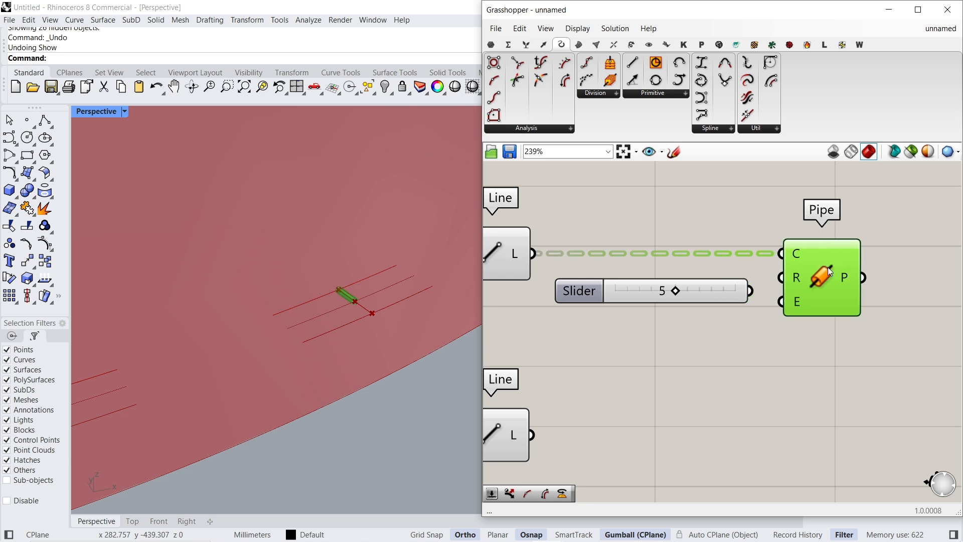
left_click_drag(750, 296, 749, 291)
left_click_drag(729, 293, 729, 280)
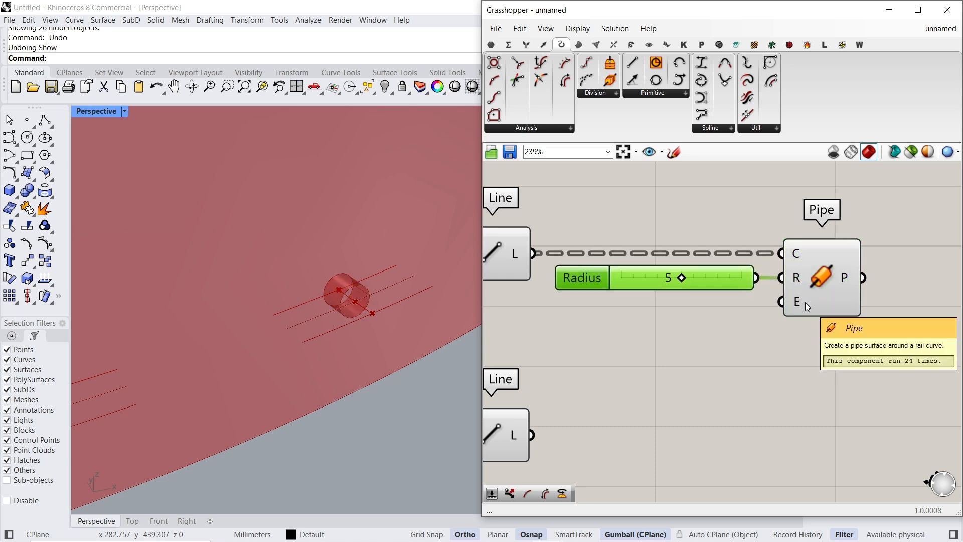
- Connect a number slider with value 1 to Pipe's E input, and set the Radius slider to 3
double_click(694, 320)
type("1")
key("Return")
left_click_drag(788, 324, 781, 301)
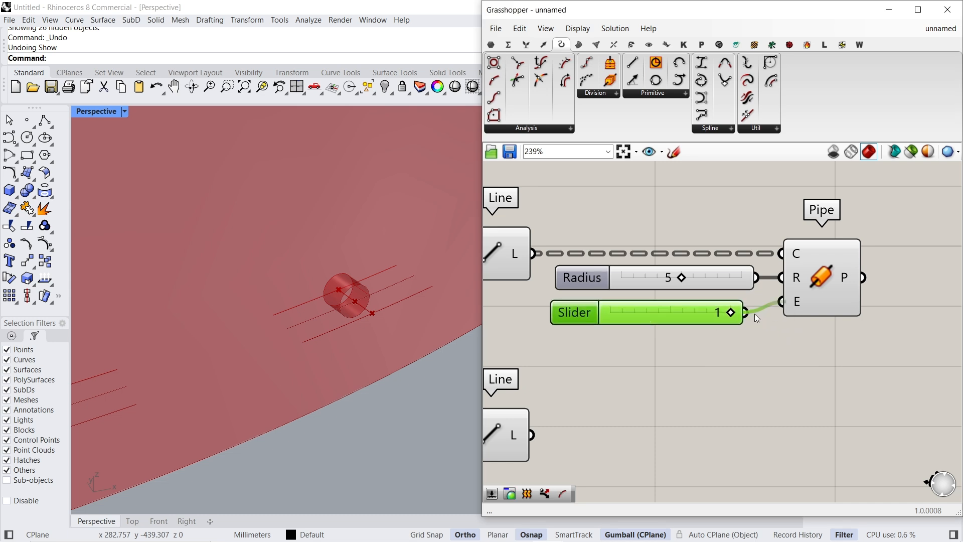
left_click_drag(703, 312, 721, 301)
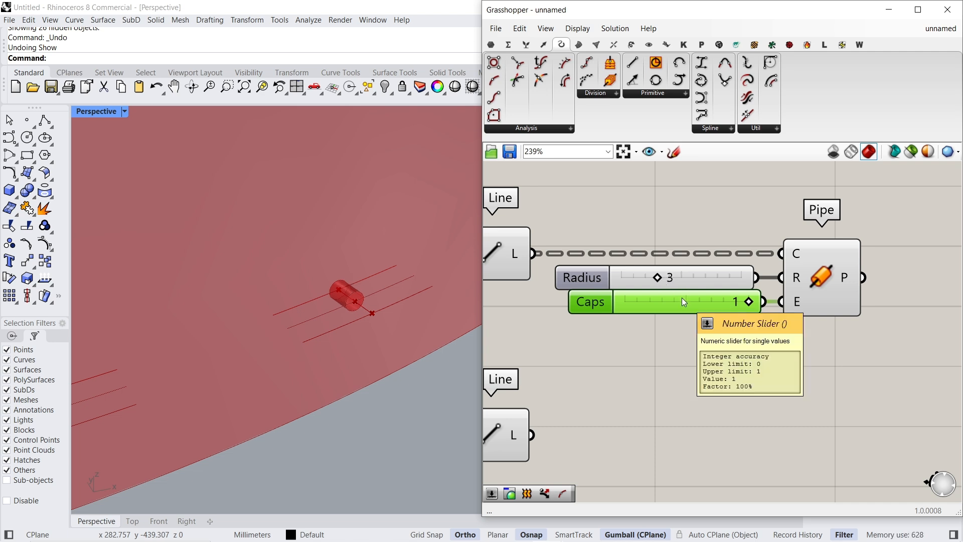
- Copy Pipe with its Radius and Caps sliders below and connect the second Line's L output to the copy's C input
scroll(648, 248, "down", 2)
left_click_drag(781, 318, 689, 257)
left_click_drag(765, 282, 769, 414, "alt")
left_click_drag(570, 381, 567, 382)
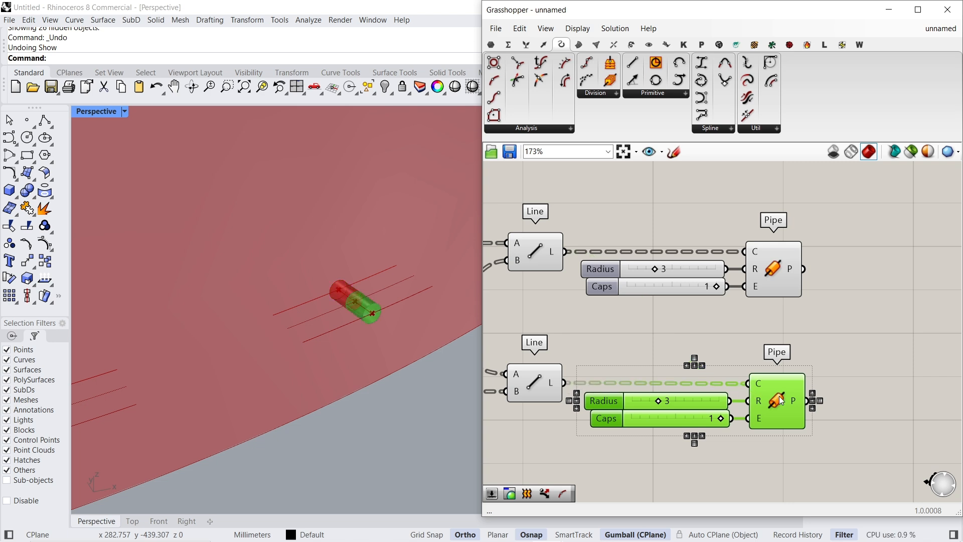
- Replace the second Pipe's Radius slider with a new slider of value 15 connected to its R input
left_click(786, 453)
left_click(683, 399)
key("Delete")
double_click(682, 399)
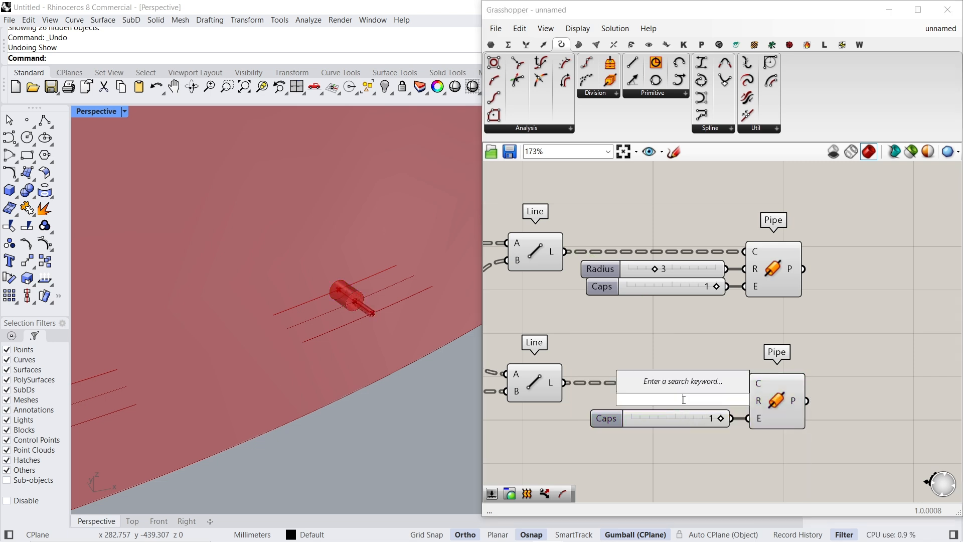
type("15")
key("Return")
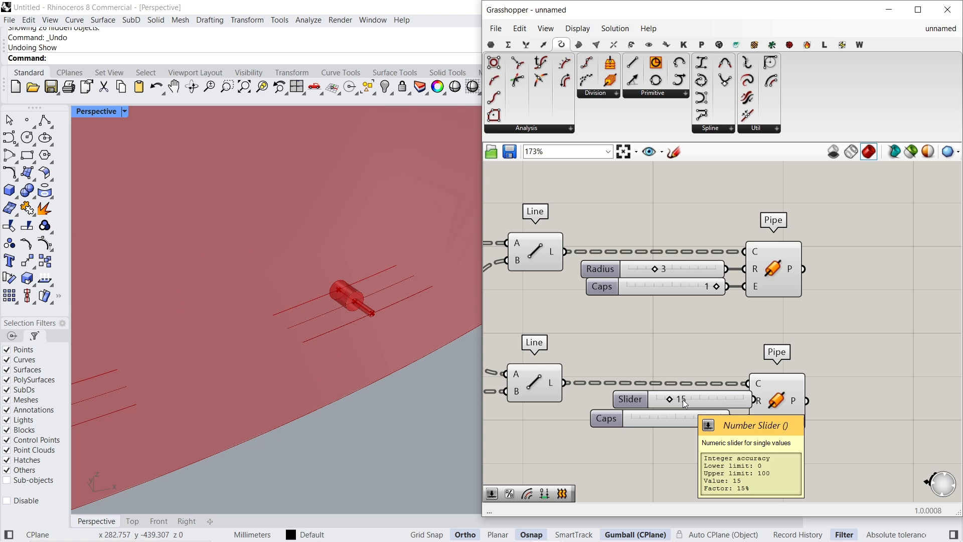
mouse_move(715, 399)
left_mouse_down()
mouse_move(696, 398)
mouse_move(742, 402)
mouse_move(706, 402)
left_mouse_up()
scroll(351, 278, "down", 6)
right_click_drag(349, 279, 397, 303)
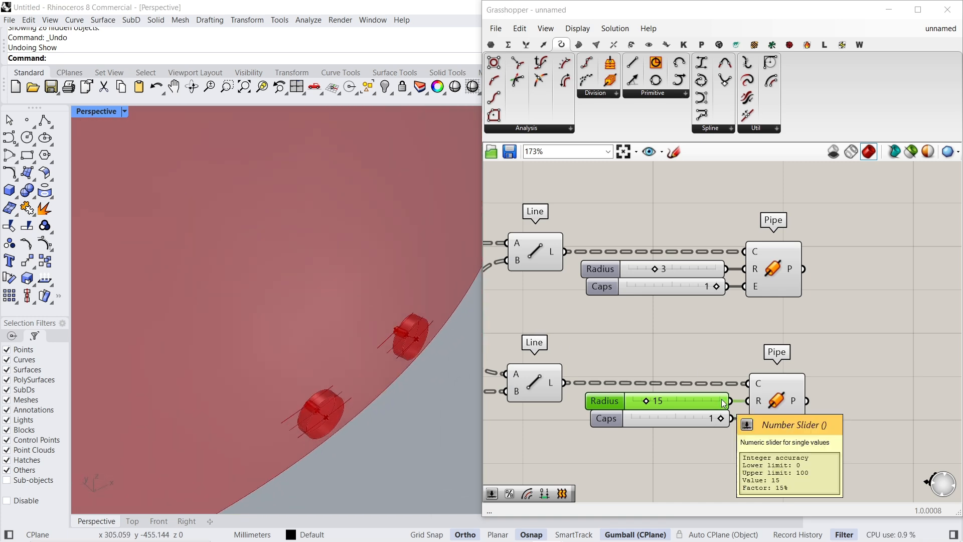
- Turn on the preview of the Offset Surface component and bring the pipes at the dome's base into close view
scroll(691, 332, "down", 6)
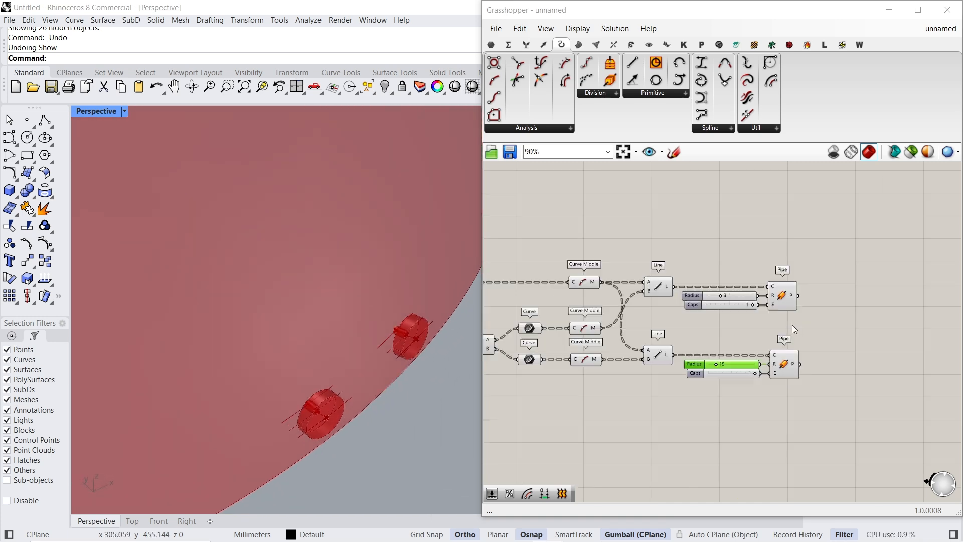
right_click_drag(552, 379, 821, 376)
scroll(558, 384, "up", 6)
left_click(558, 387)
middle_click(618, 354)
left_click(626, 362)
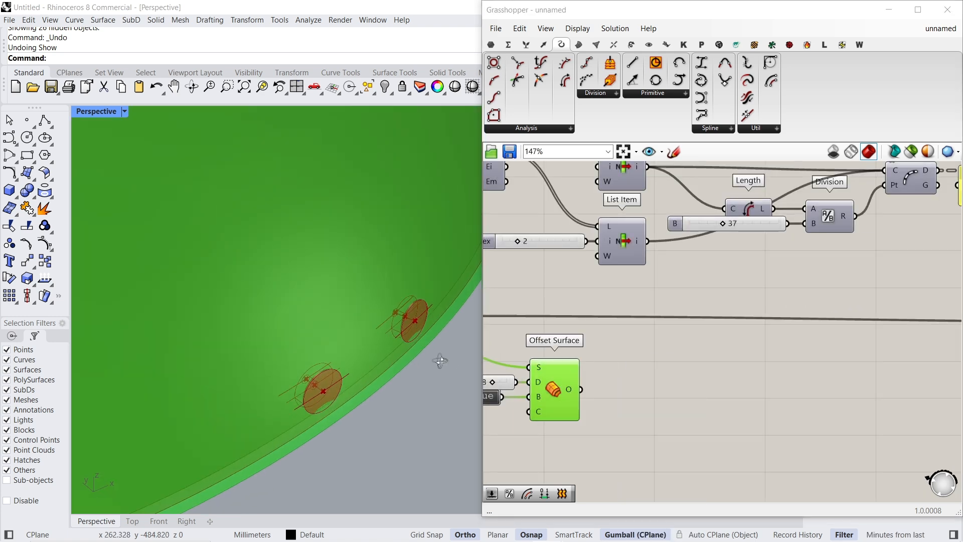
right_click_drag(442, 361, 443, 345)
scroll(435, 289, "up", 5)
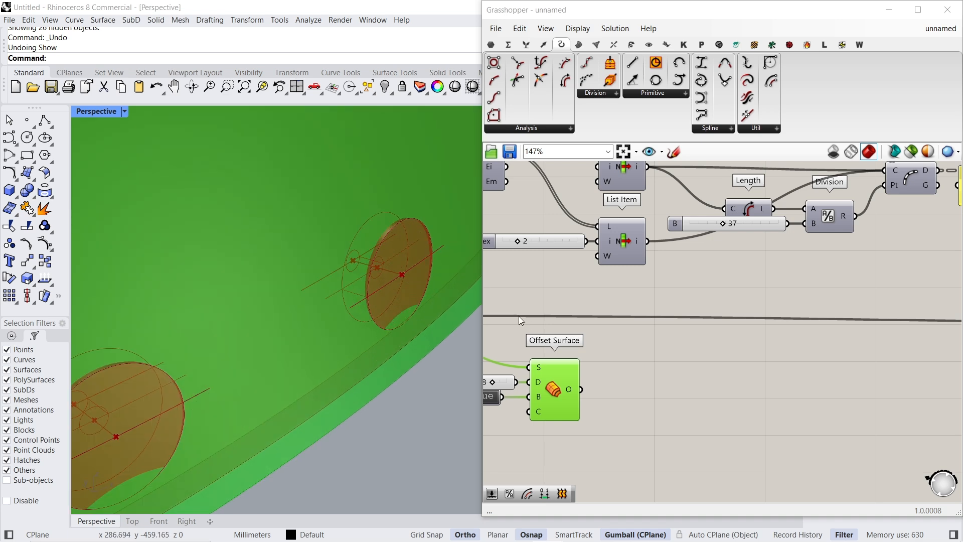
- Examine the radius 15 pipe against the offset shell and trace its source curves back through Dispatch and Offset Curve
scroll(721, 302, "down", 4)
right_click_drag(821, 299, 637, 329)
scroll(637, 329, "up", 3)
right_click_drag(817, 326, 601, 336)
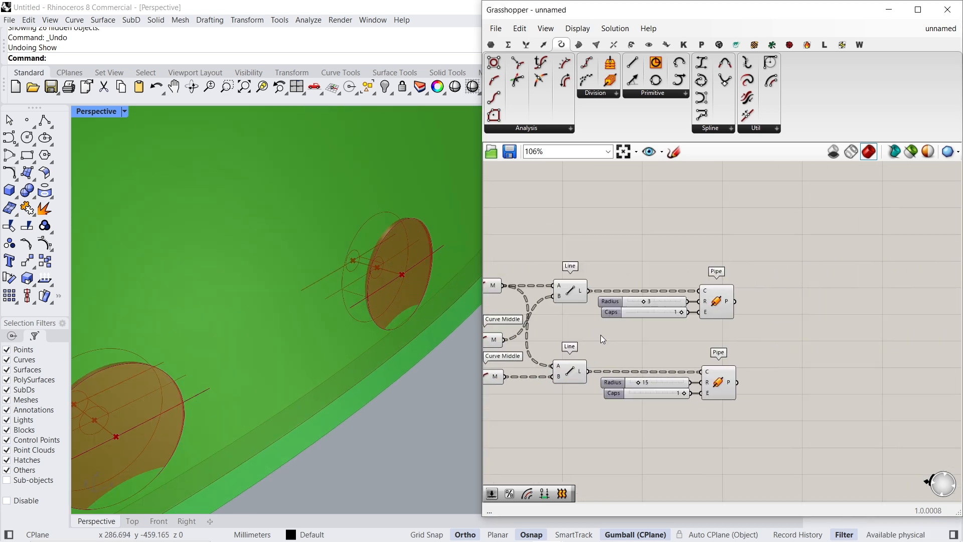
left_click(721, 382)
right_click_drag(481, 377, 714, 380)
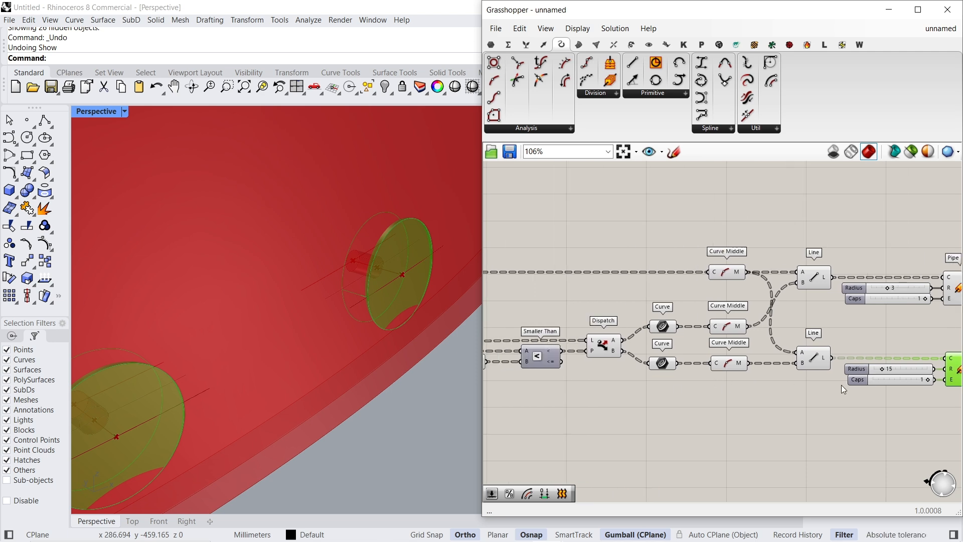
right_click_drag(843, 386, 880, 386)
right_click_drag(624, 369, 753, 361)
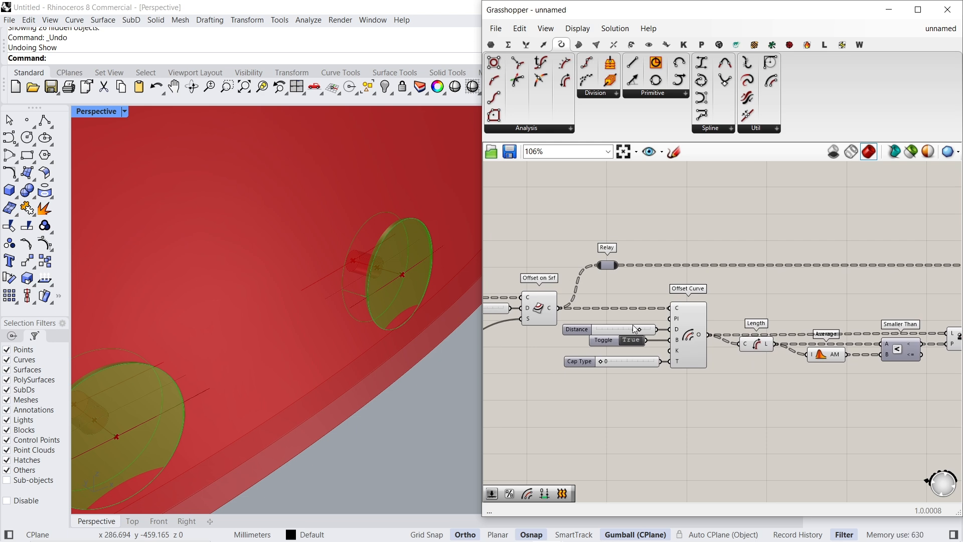
scroll(632, 326, "up", 1)
left_click(533, 301)
left_click(690, 332)
right_click_drag(918, 356, 716, 372)
left_click(875, 348)
- Increase Offset Curve's Distance slightly so the radius 15 pipes extend beyond the shell's face
right_click_drag(569, 377, 745, 370)
right_click_drag(597, 384, 689, 385)
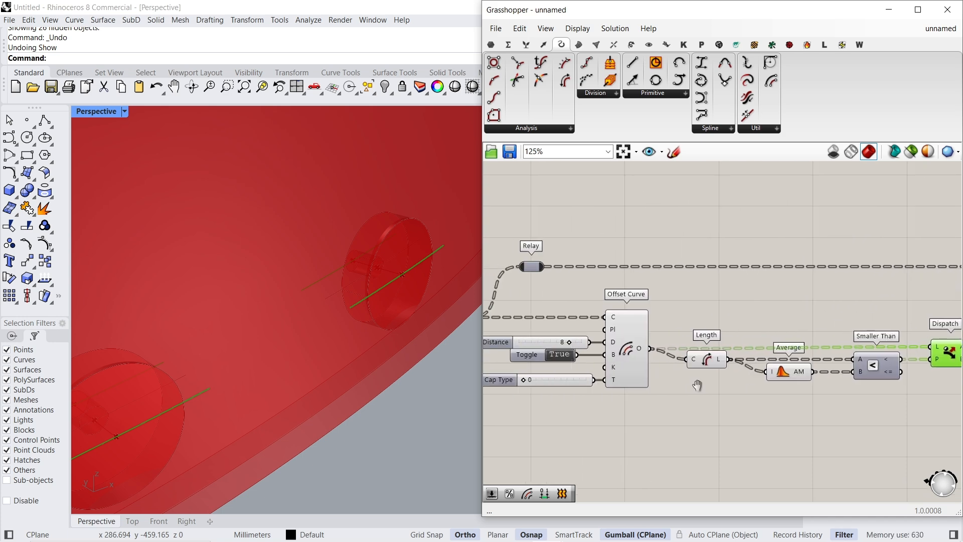
scroll(603, 346, "up", 6)
scroll(608, 351, "down", 6)
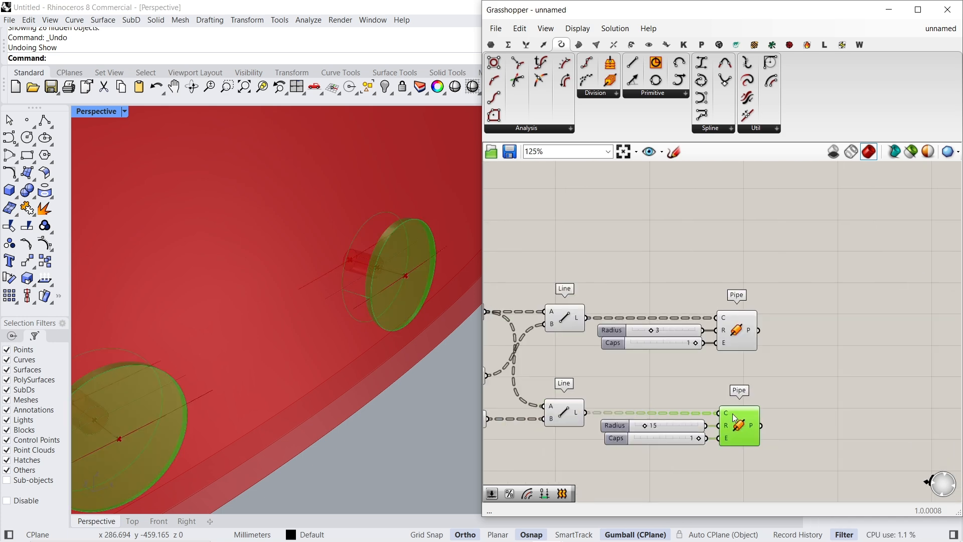
- Check from both sides of the dome shell how far the radius 3 and radius 15 pipes reach through it
right_click_drag(414, 315, 164, 233)
scroll(164, 233, "up", 2)
left_click(729, 329)
right_click_drag(387, 216, 242, 288)
scroll(241, 288, "up", 4)
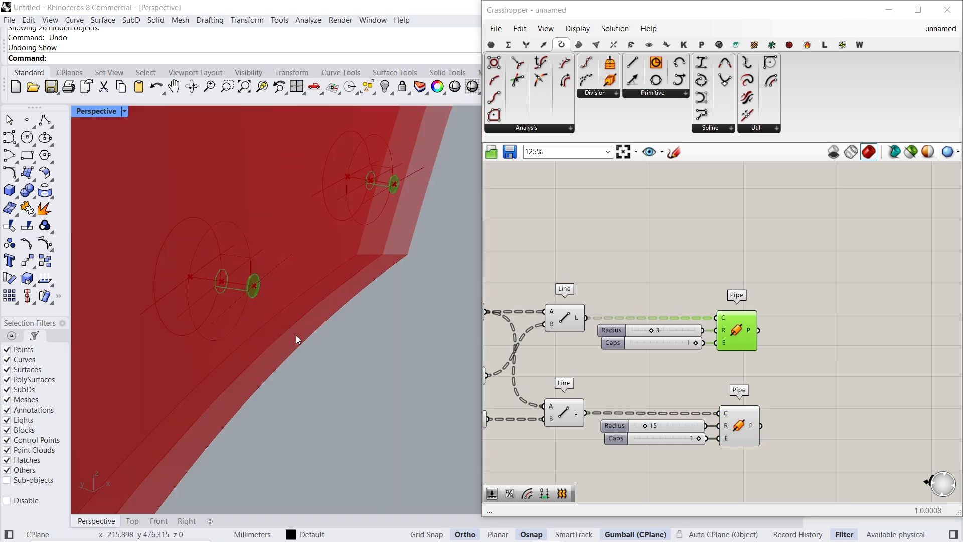
scroll(233, 298, "down", 15)
scroll(386, 344, "up", 10)
scroll(387, 344, "up", 5)
- Add a Solid Difference component below the two Pipe components
right_click_drag(803, 442, 783, 326)
double_click(805, 371)
type("solid")
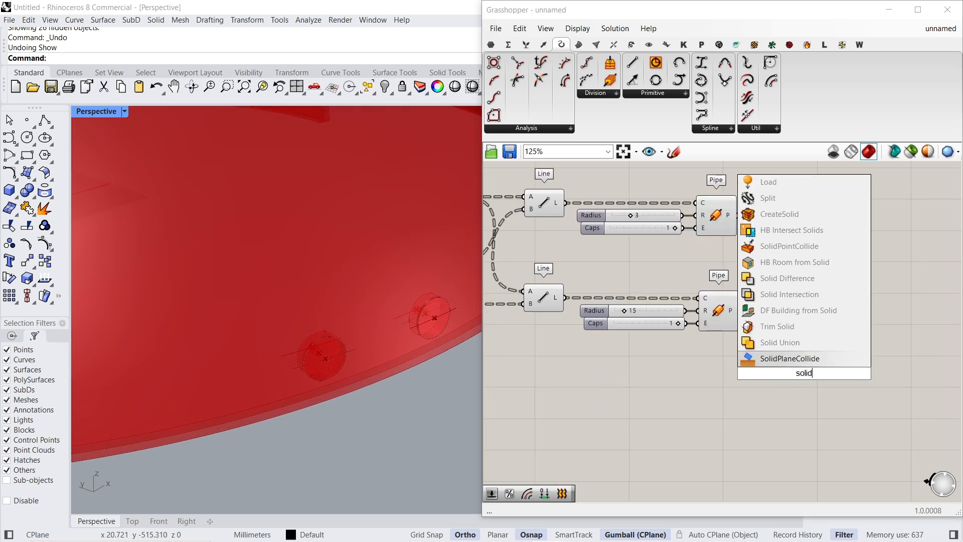
type(" di")
key("Return")
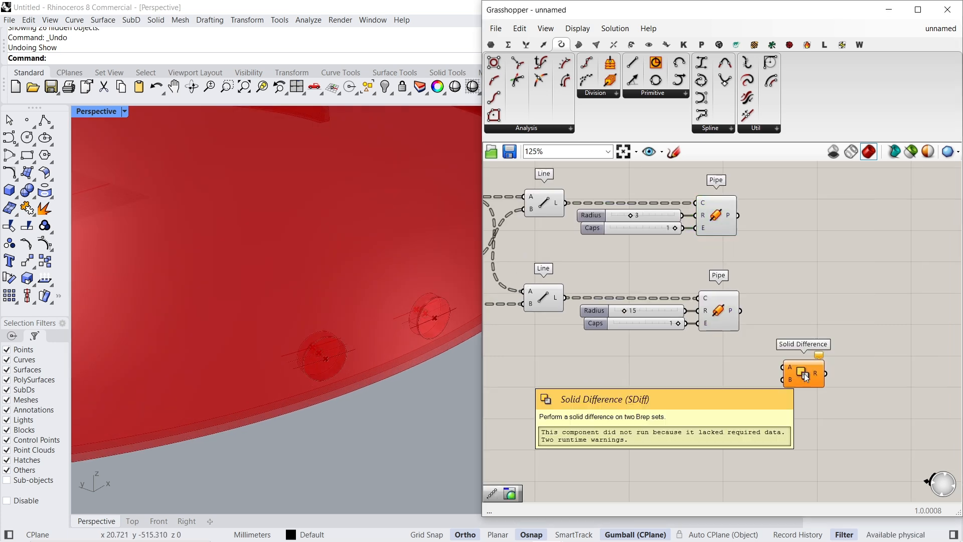
- Connect Offset Surface's O output to Solid Difference's A input and position Solid Difference beyond the pipes
scroll(820, 358, "down", 3)
right_click_drag(686, 335, 825, 322)
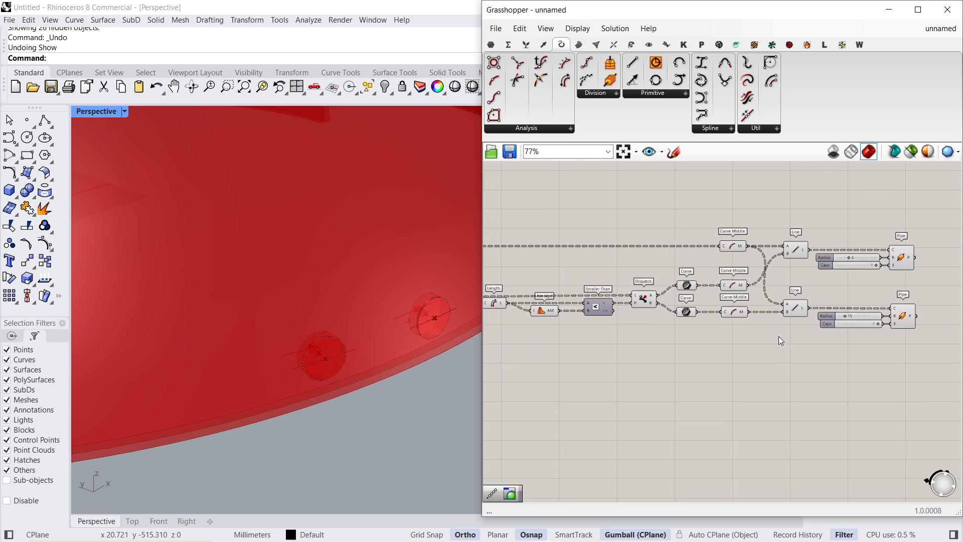
scroll(779, 336, "down", 3)
right_click_drag(540, 376, 747, 350)
right_click_drag(646, 339, 777, 322)
scroll(540, 323, "up", 4)
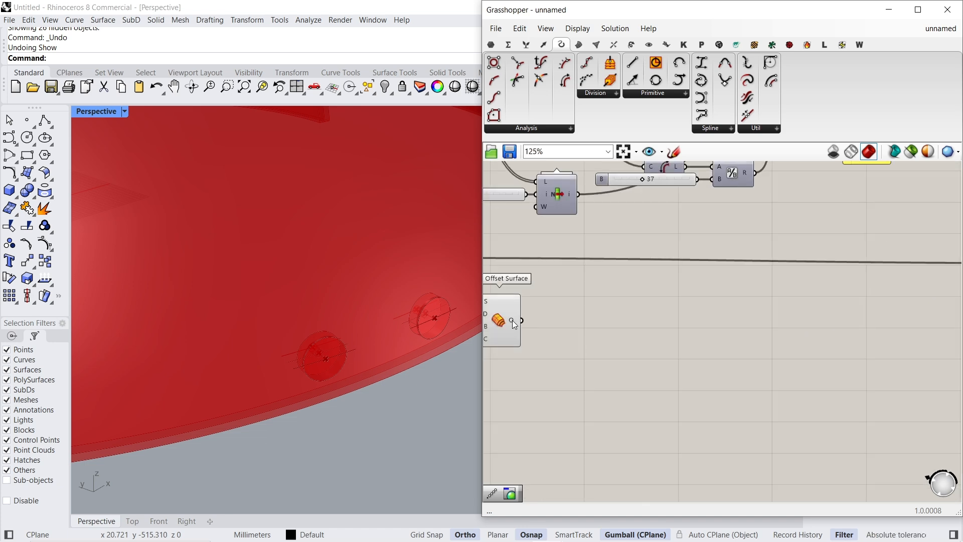
left_click(512, 320)
scroll(521, 336, "down", 11)
left_click_drag(520, 334, 753, 280)
scroll(847, 337, "up", 13)
scroll(836, 343, "down", 4)
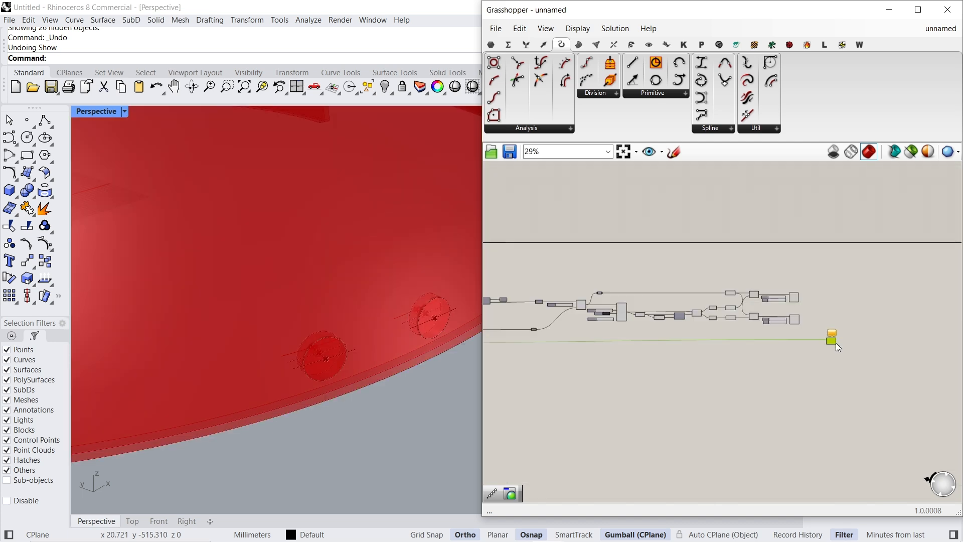
scroll(833, 345, "down", 2)
scroll(810, 340, "up", 5)
left_click_drag(811, 339, 851, 333)
- Flatten the P output of both Pipe components
scroll(675, 303, "down", 3)
right_click_drag(673, 303, 617, 351)
scroll(613, 279, "up", 3)
left_click(613, 246)
left_click(611, 334)
left_click(666, 293)
right_click(618, 241)
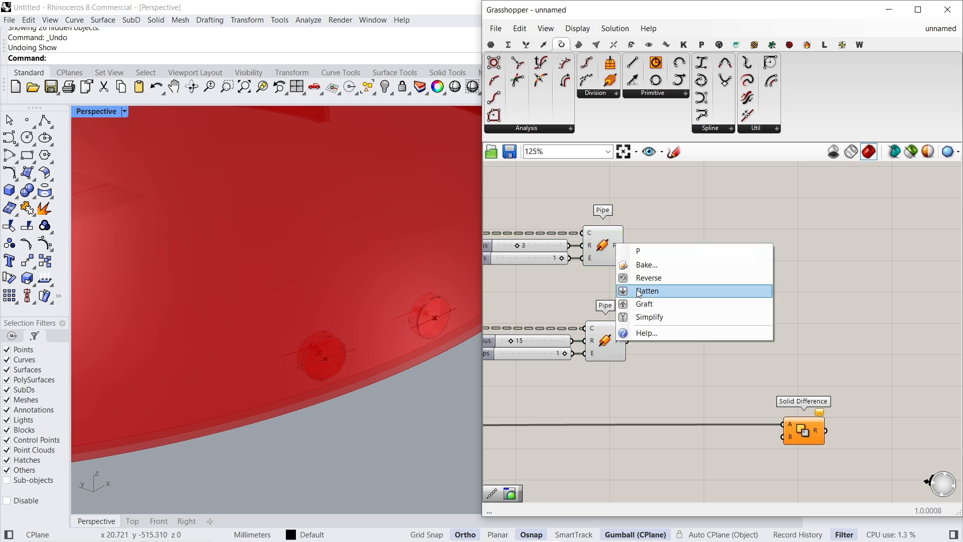
left_click(651, 289)
right_click(620, 340)
left_click(650, 386)
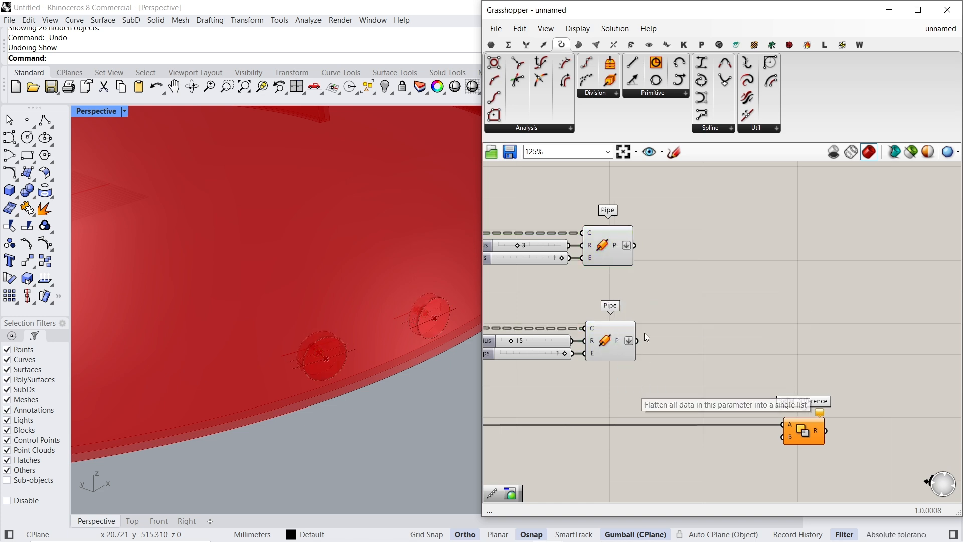
- Connect the P outputs of both Pipe components to Solid Difference's B input
left_click_drag(790, 444, 788, 444)
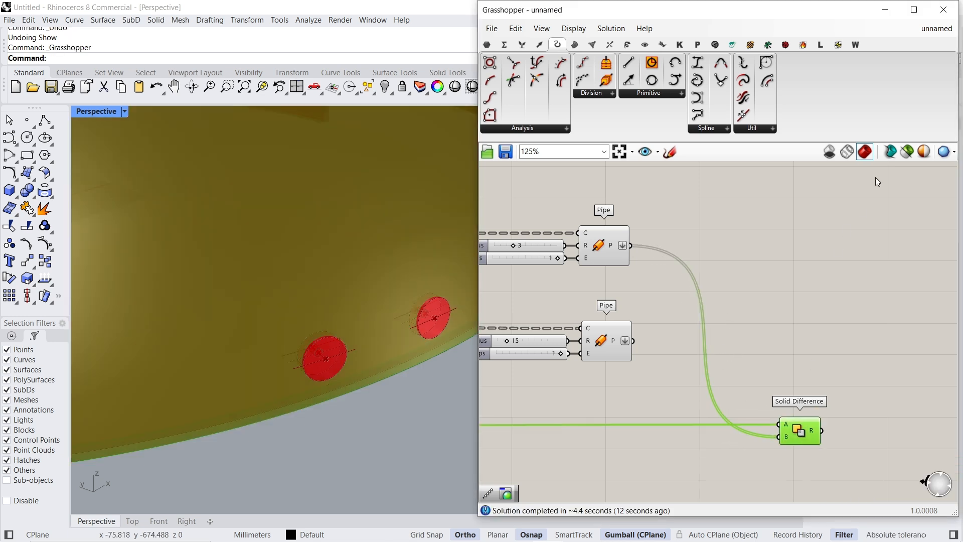
left_click_drag(633, 341, 777, 437)
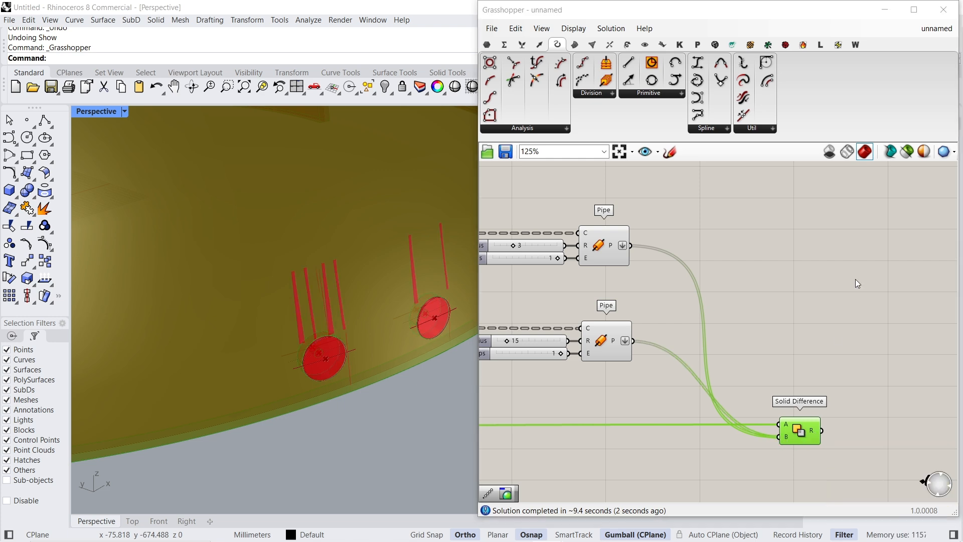
mouse_move(815, 434)
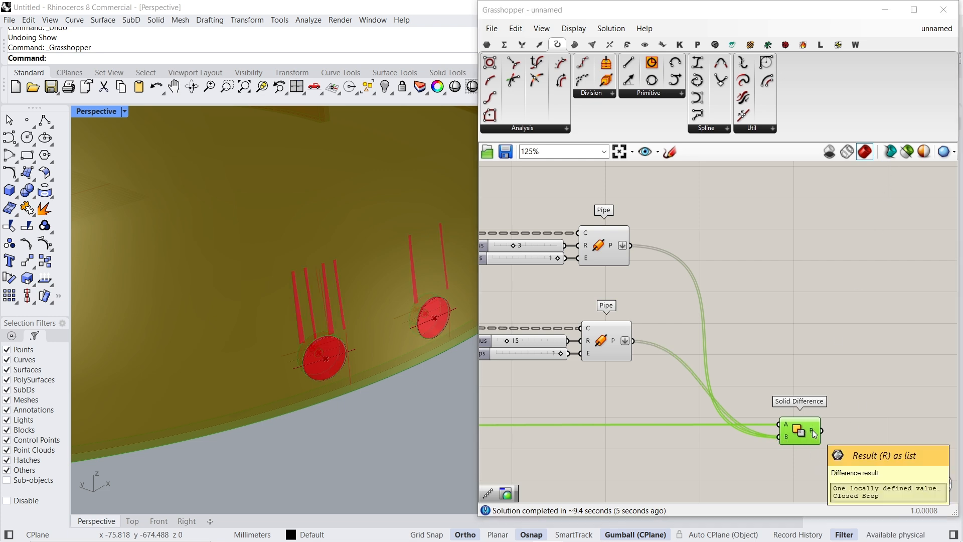
- Preview only the selected Solid Difference result, inspect the bolt holes around the dome's base, and restore the full preview
left_click(907, 151)
scroll(366, 367, "down", 6)
right_click_drag(366, 367, 383, 337)
scroll(302, 316, "up", 12)
scroll(302, 316, "down", 3)
scroll(355, 343, "down", 3)
scroll(355, 343, "up", 5)
scroll(316, 318, "up", 7)
scroll(316, 318, "down", 6)
scroll(383, 336, "down", 4)
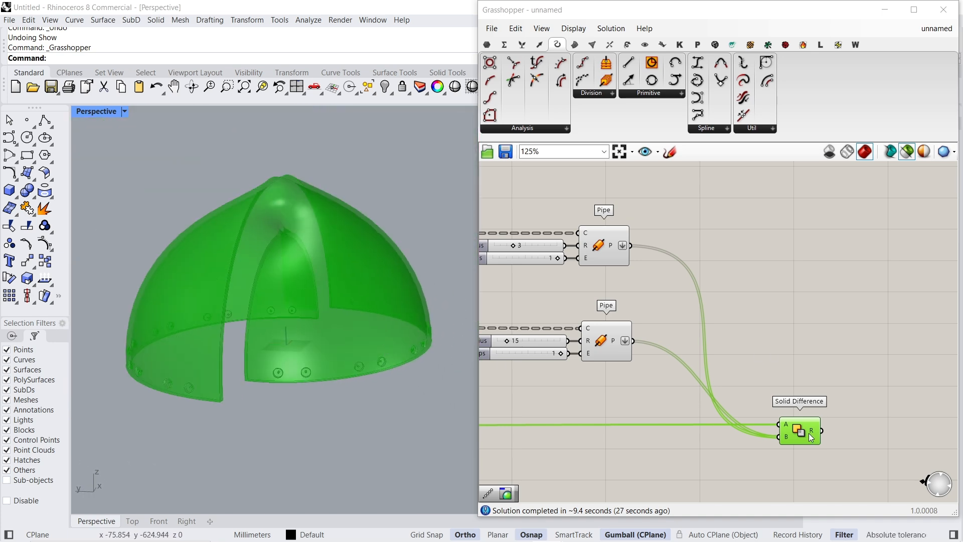
scroll(808, 432, "down", 1)
right_click_drag(808, 432, 916, 399)
scroll(658, 305, "up", 1)
left_click(658, 305)
right_click_drag(552, 371, 698, 316)
left_click(878, 177)
left_click(907, 151)
- Turn off the previews of the Offset Surface and Solid Difference components
scroll(823, 301, "down", 4)
scroll(700, 321, "down", 2)
scroll(627, 251, "up", 5)
left_click(627, 236)
scroll(631, 308, "down", 4)
left_click(818, 358)
key("ctrl+q")
- Group the components that build the bolt-hole pipes, leaving Solid Difference outside the group
scroll(731, 294, "up", 4)
right_click_drag(759, 282, 820, 306)
scroll(753, 318, "down", 5)
right_click_drag(494, 318, 736, 327)
scroll(736, 327, "up", 2)
scroll(736, 327, "down", 3)
left_click_drag(850, 270, 520, 336)
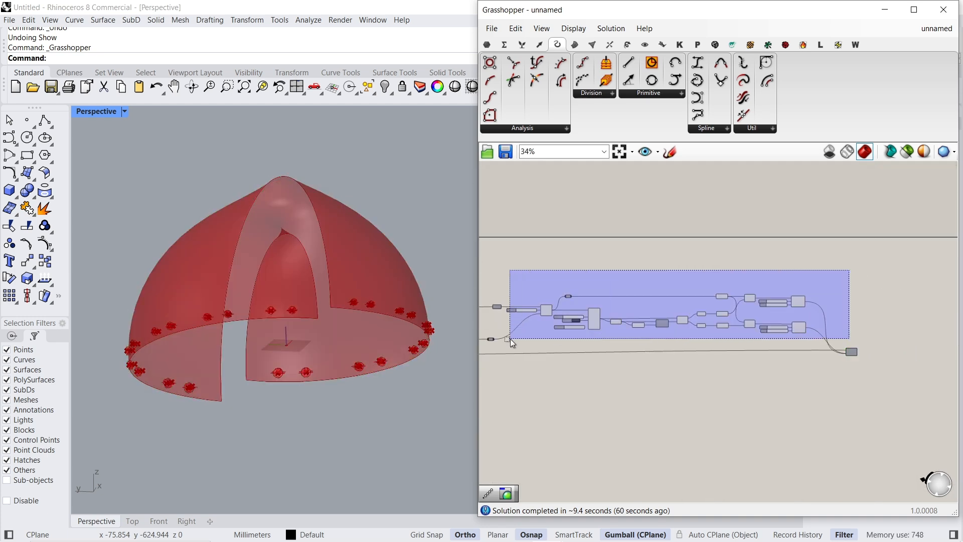
scroll(762, 312, "up", 6)
left_click(782, 301, "shift")
middle_click(756, 320)
left_click(753, 320)
left_click(659, 271)
- Add a Quad Panels component below Offset Surface and connect the lofted dome surface to its Srf input
scroll(658, 271, "down", 7)
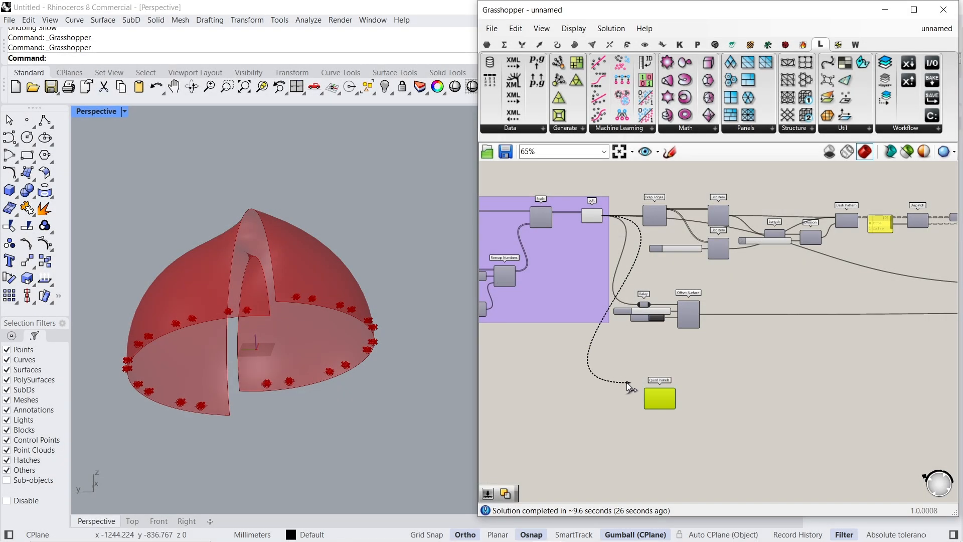
scroll(637, 388, "up", 3)
left_click_drag(628, 383, 648, 394)
scroll(662, 370, "down", 2)
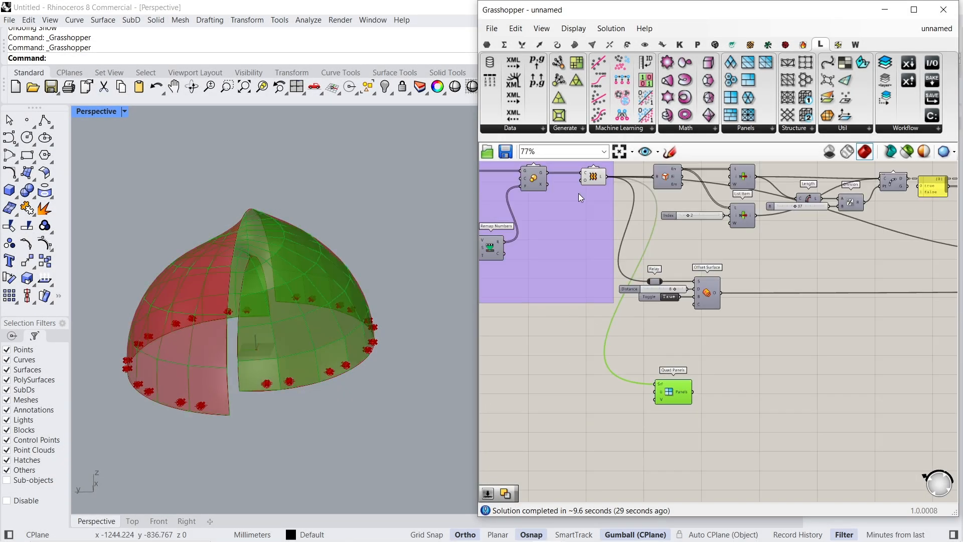
- Turn off the preview of the Loft component that feeds Quad Panels
left_click(593, 176)
right_click(523, 358)
left_click(536, 379)
right_click_drag(365, 345, 315, 330)
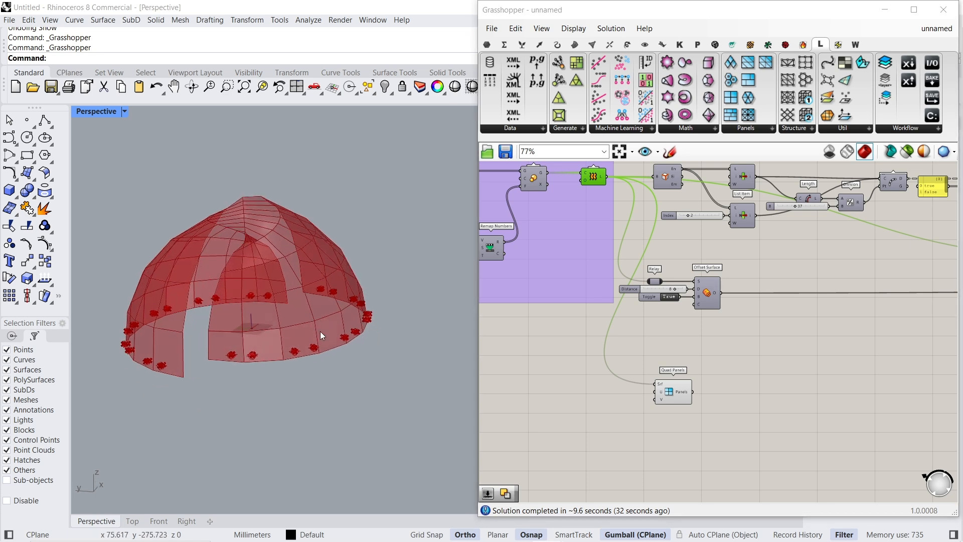
- Add a number slider set to 100 and connect it to the U and V inputs of Quad Panels
scroll(625, 389, "up", 3)
double_click(624, 386)
type("10")
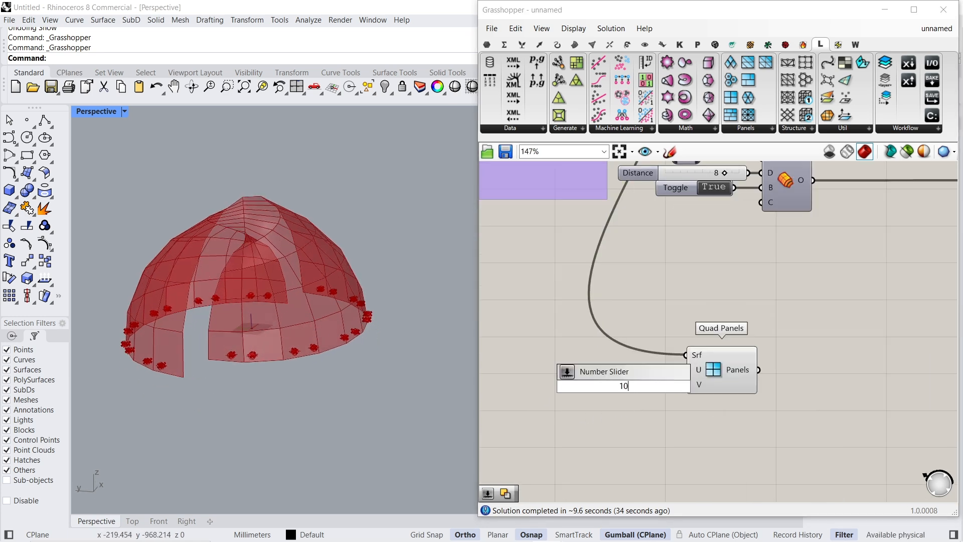
type("0")
key("Return")
scroll(624, 386, "up", 2)
left_click_drag(717, 364, 668, 361)
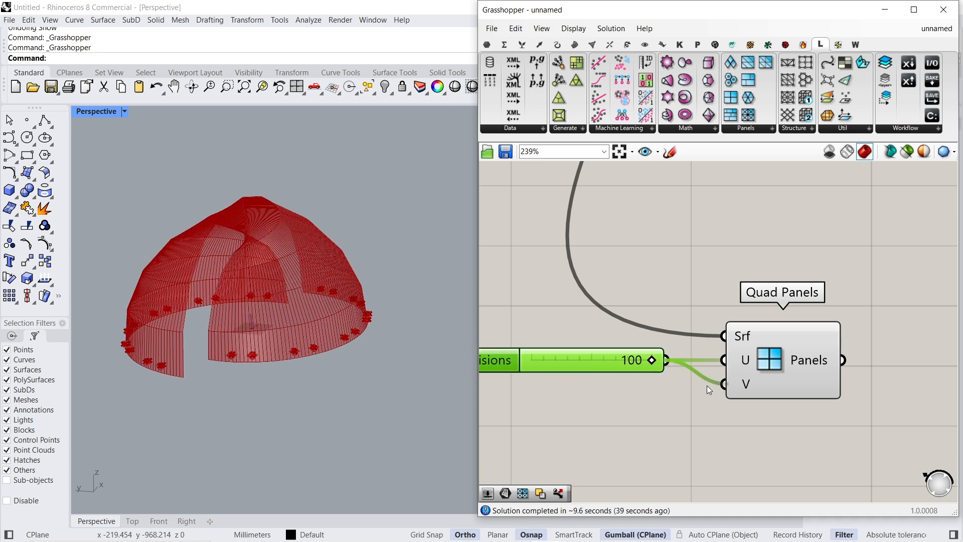
left_click_drag(779, 369, 776, 363)
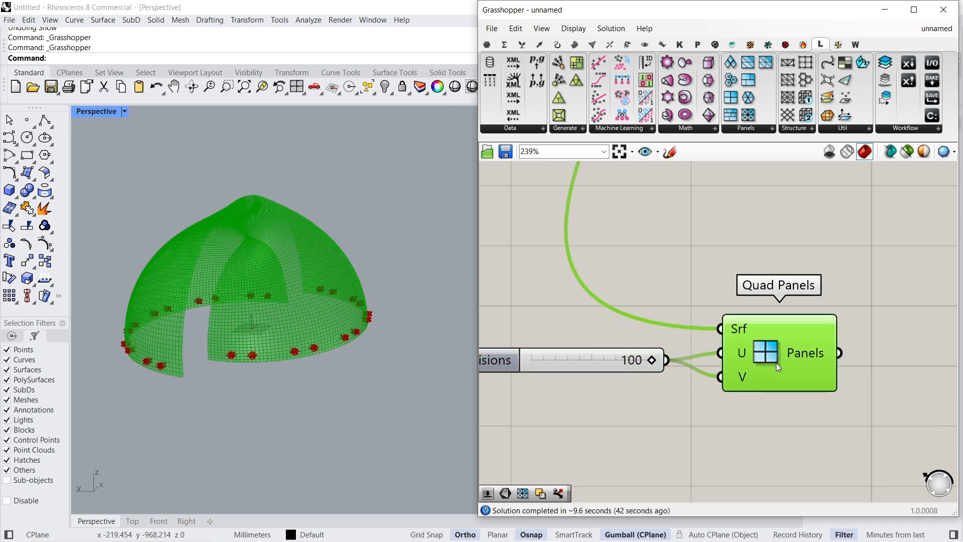
scroll(257, 357, "up", 5)
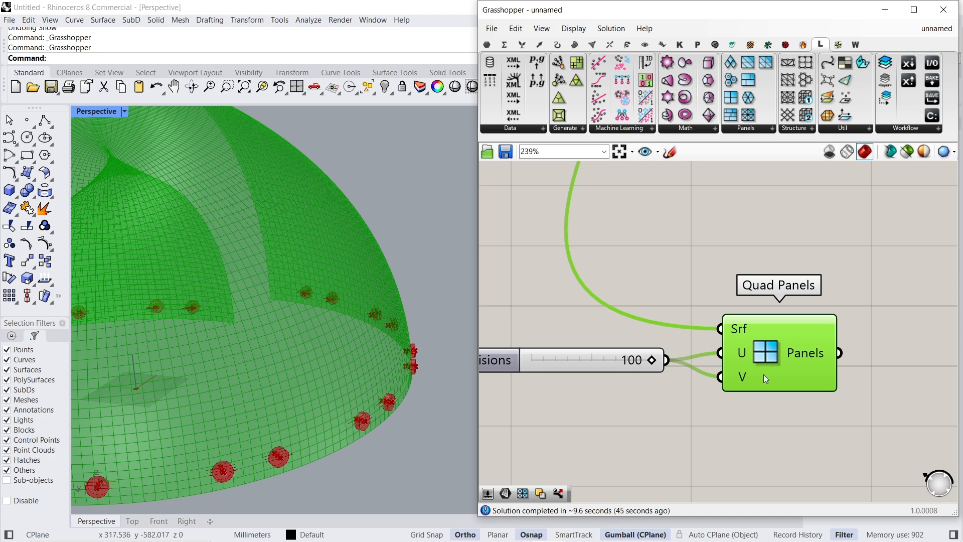
- Add an Area component and connect the Quad Panels output to its G input
right_click_drag(764, 376, 556, 379)
double_click(713, 359)
type("are")
left_click(712, 345)
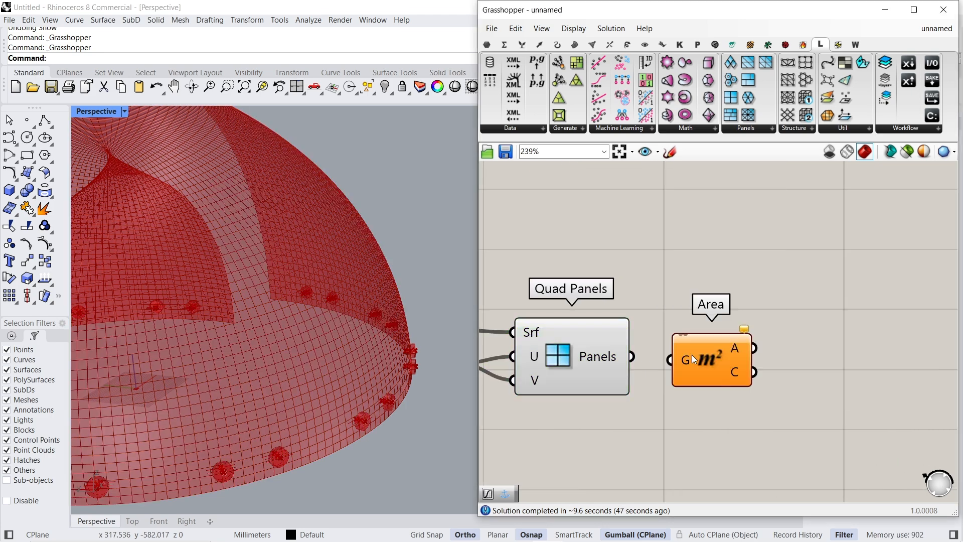
left_click_drag(668, 361, 632, 357)
left_click_drag(708, 359, 723, 453)
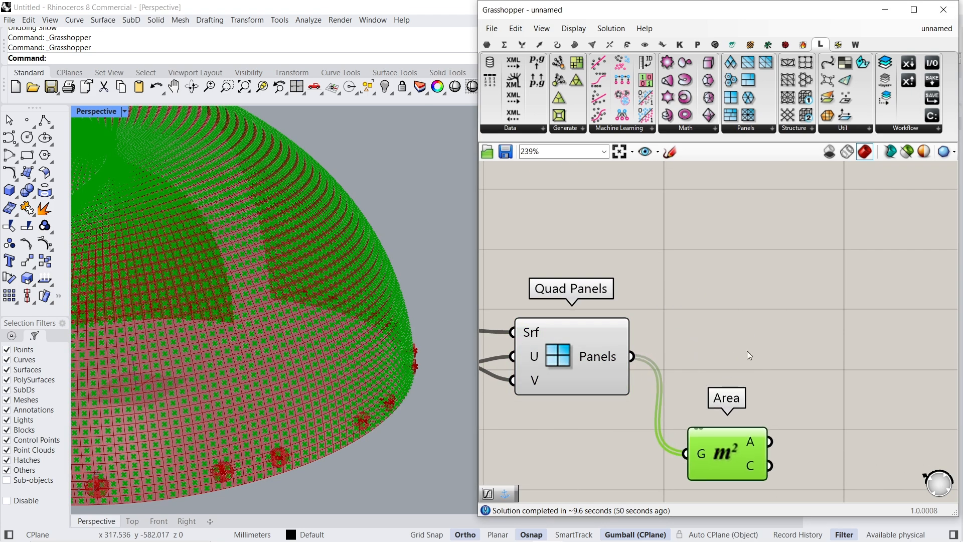
- Add a Scale component fed by the quad panels as geometry and Area's centroids as centre, and line up both components
double_click(754, 332)
type("sc")
left_click(732, 289)
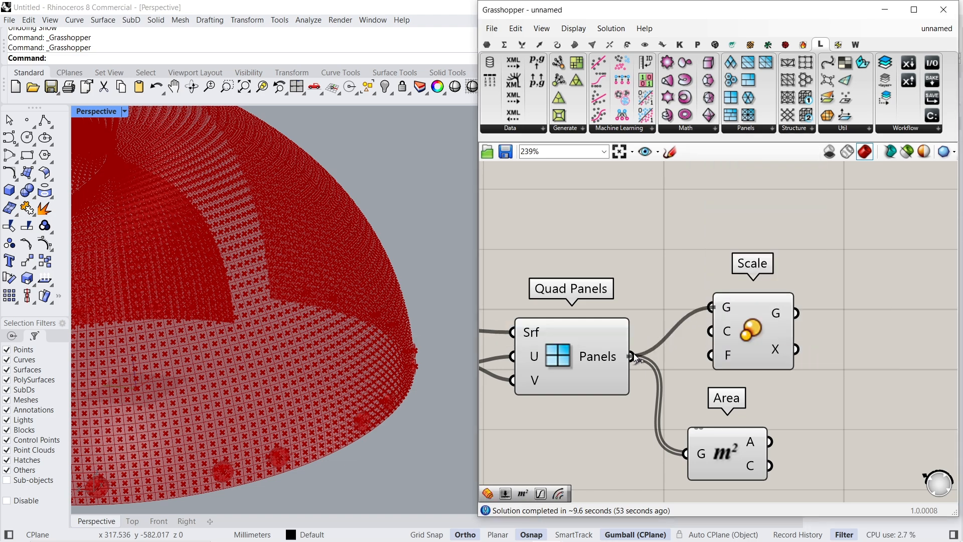
left_click_drag(753, 341, 870, 384)
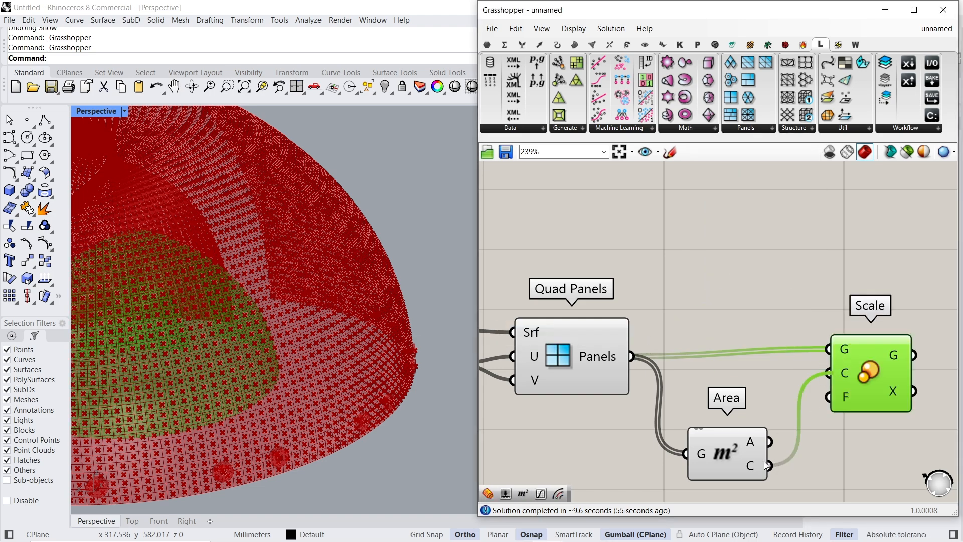
left_click_drag(733, 468, 751, 368)
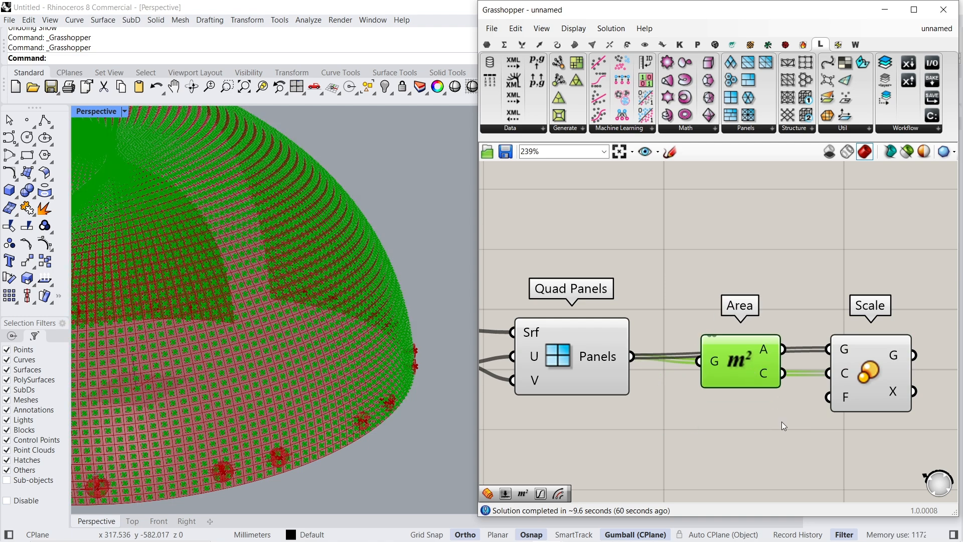
- Add a 0.9 number slider and connect it to Scale's F input
double_click(711, 424)
type("0.")
key("Return")
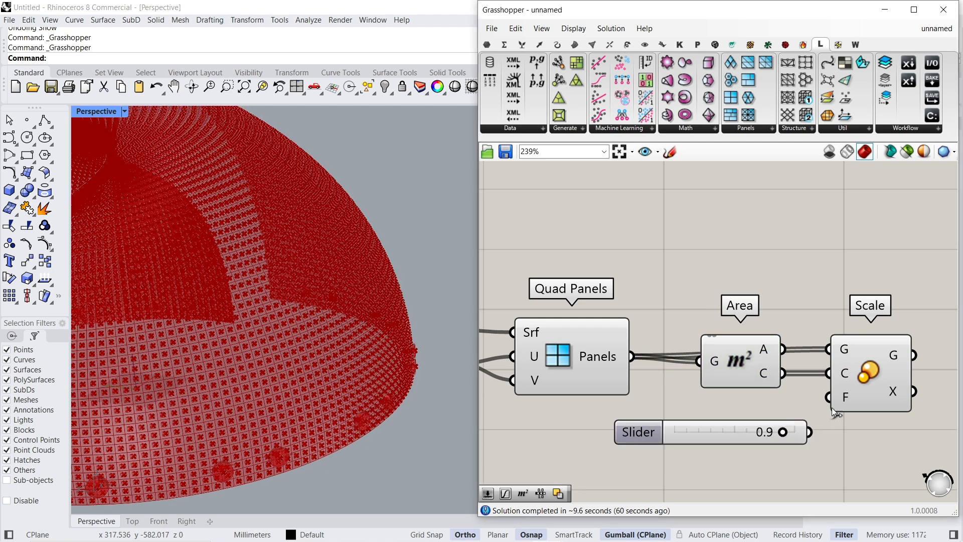
left_click_drag(740, 438, 734, 403)
left_click(881, 381)
- Turn off the previews of the Quad Panels and Area components
scroll(801, 362, "down", 2)
left_click_drag(786, 303, 608, 374)
right_click(591, 275)
left_click(603, 288)
scroll(648, 335, "down", 3)
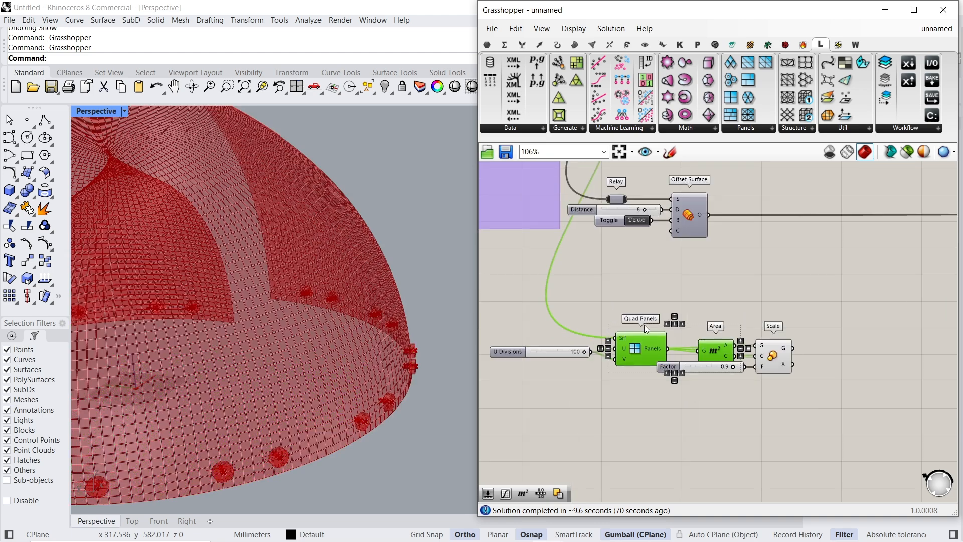
scroll(769, 360, "up", 5)
left_click(796, 354)
- Add a second Offset Surface component and connect copies of the distance 8 slider and True toggle to its D and B inputs
scroll(667, 299, "down", 3)
left_click(694, 270)
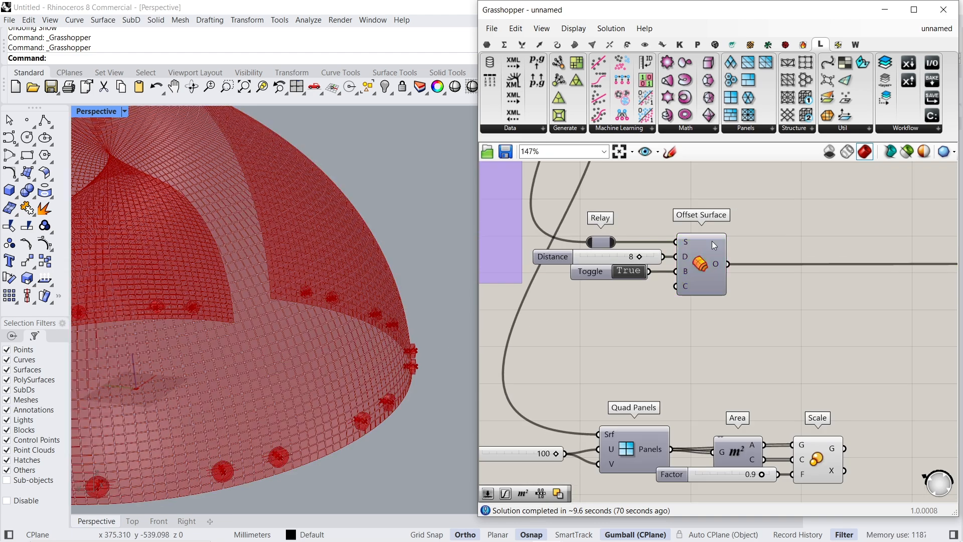
right_click_drag(799, 336, 698, 317)
double_click(730, 301)
type("of")
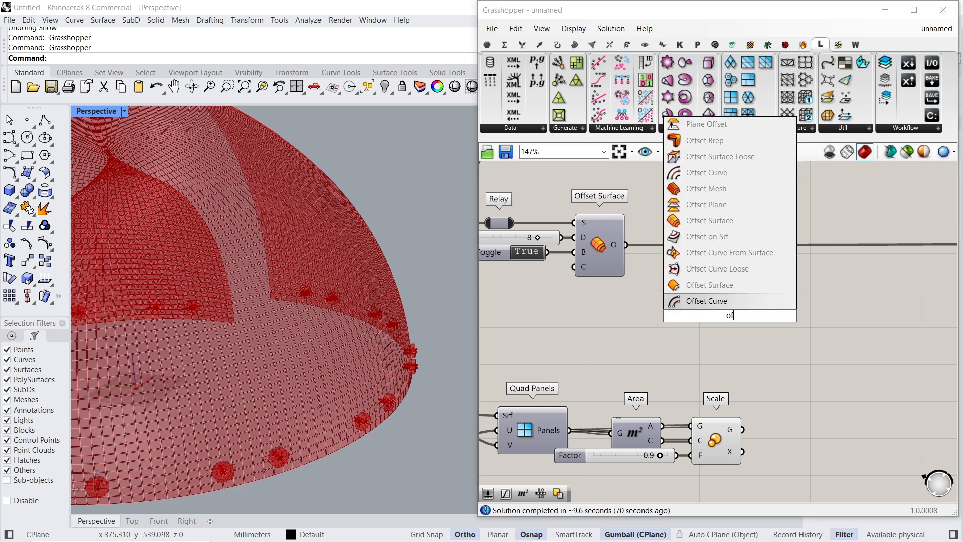
left_click(709, 220)
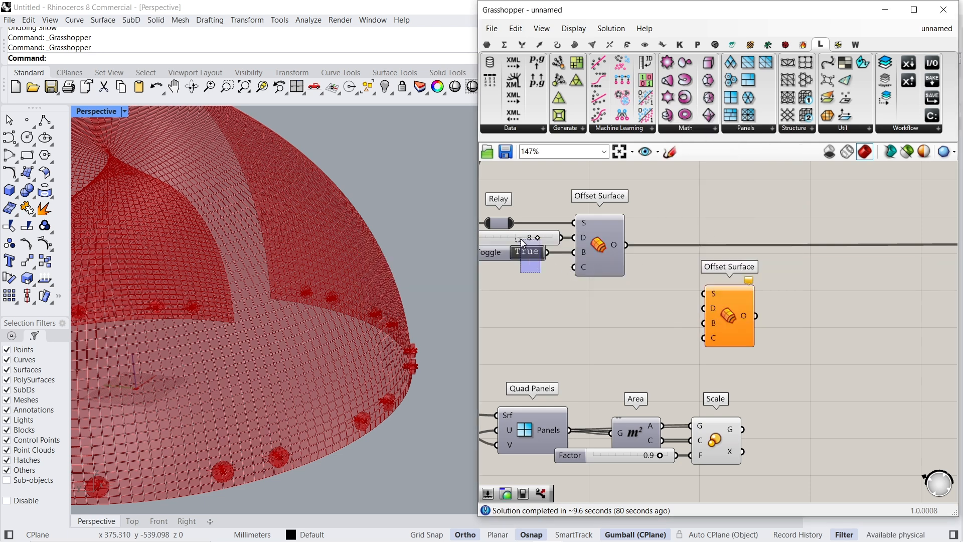
left_click_drag(514, 239, 617, 324, "alt")
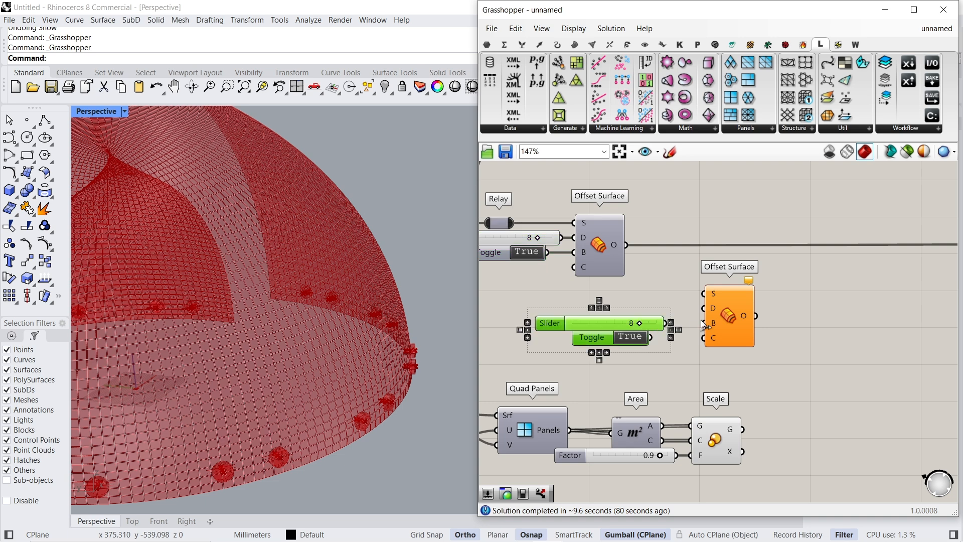
left_click(731, 322, "shift")
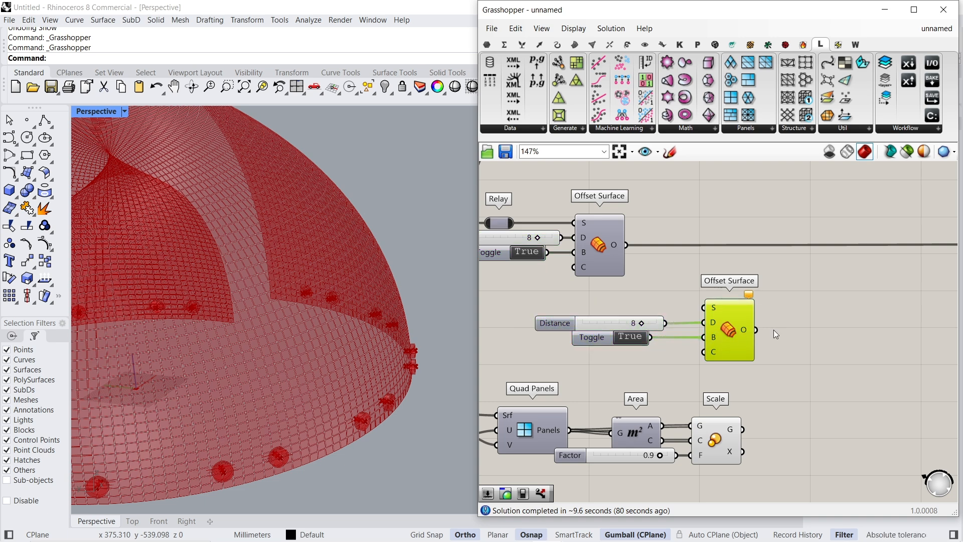
- Move the new Offset Surface and its inputs beyond Scale and connect Scale's G output to its S input
left_click_drag(733, 330, 897, 482)
right_click_drag(895, 478, 868, 405)
left_click_drag(862, 409, 923, 385)
left_click(885, 430)
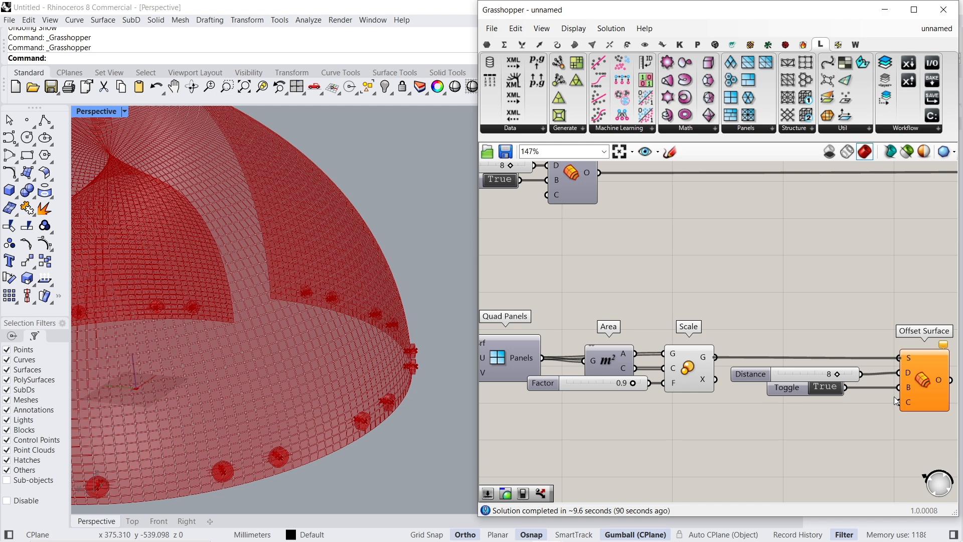
right_click_drag(932, 378, 820, 364)
- Bake the offset panels from the new Offset Surface component to the Default layer
right_click(808, 360)
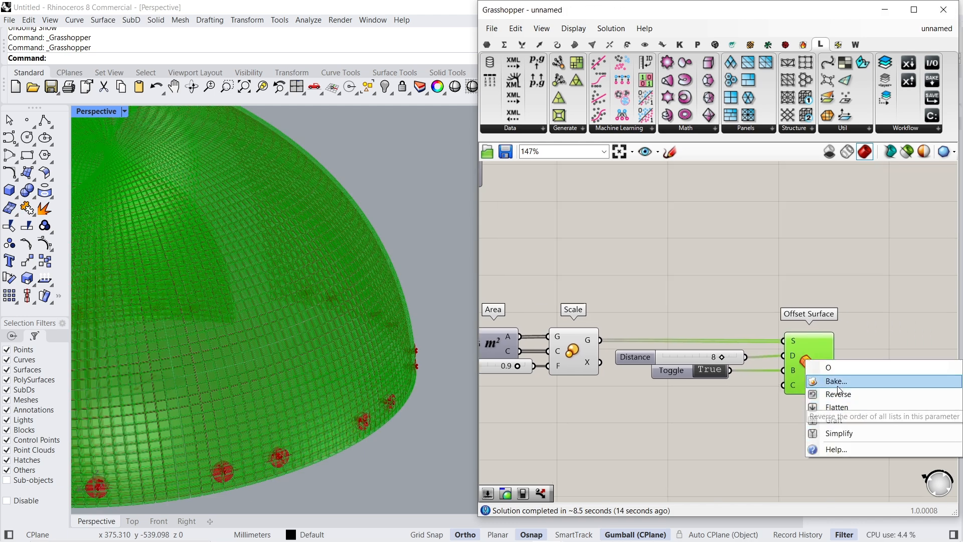
left_click(835, 381)
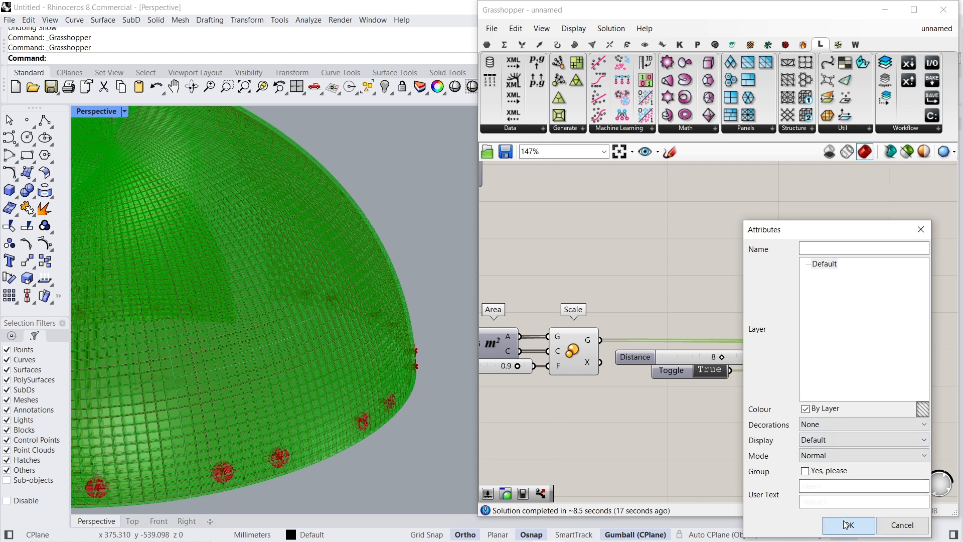
left_click(846, 524)
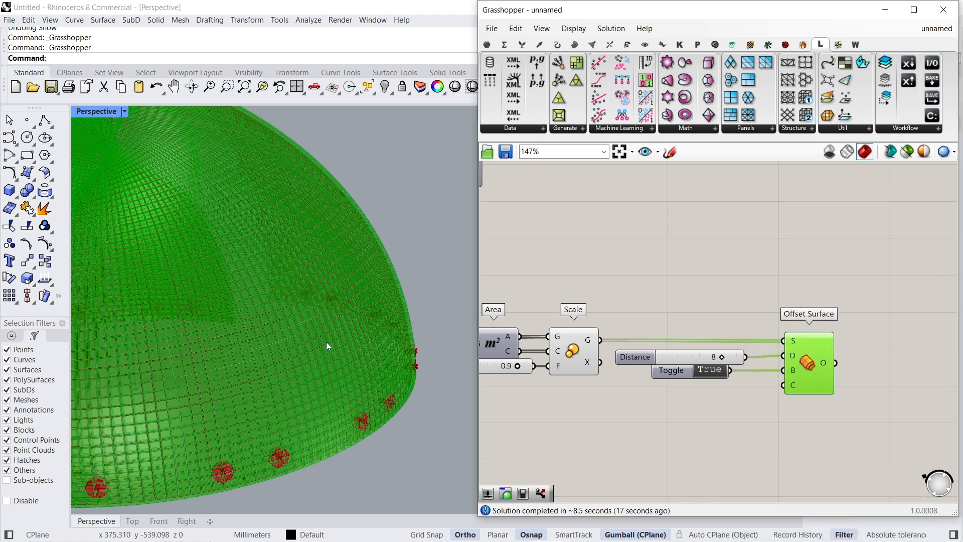
- Group the panel components from Quad Panels through Offset Surface and turn off their previews
left_click_drag(898, 308, 484, 402)
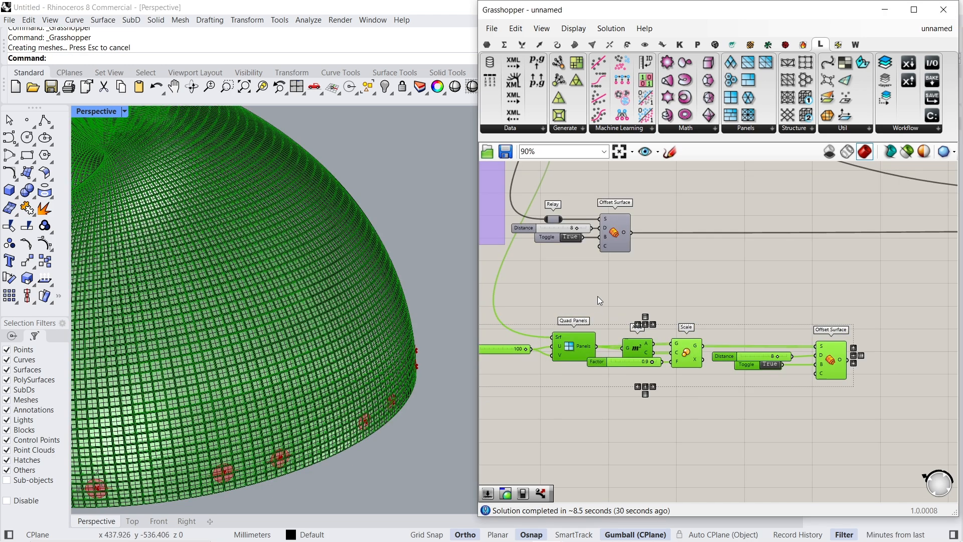
middle_click(598, 296)
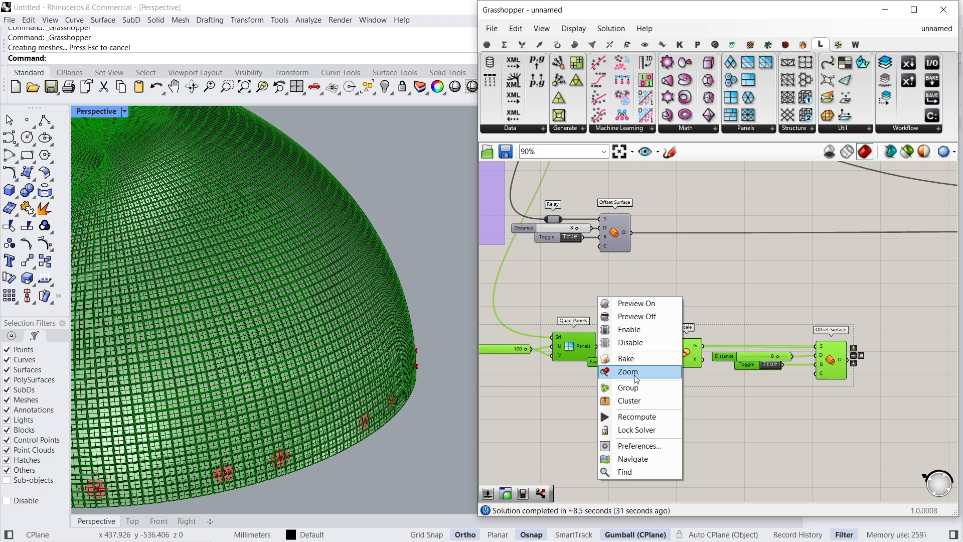
left_click(629, 388)
right_click(682, 295)
left_click(691, 313)
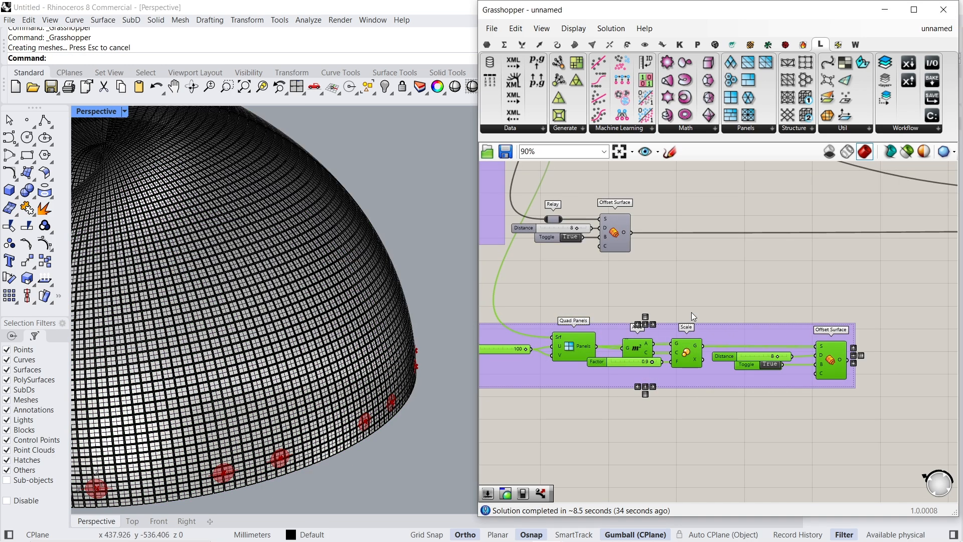
- Bake the radius 15 pipes to the Default layer
scroll(783, 272, "down", 3)
right_click_drag(928, 255, 311, 340)
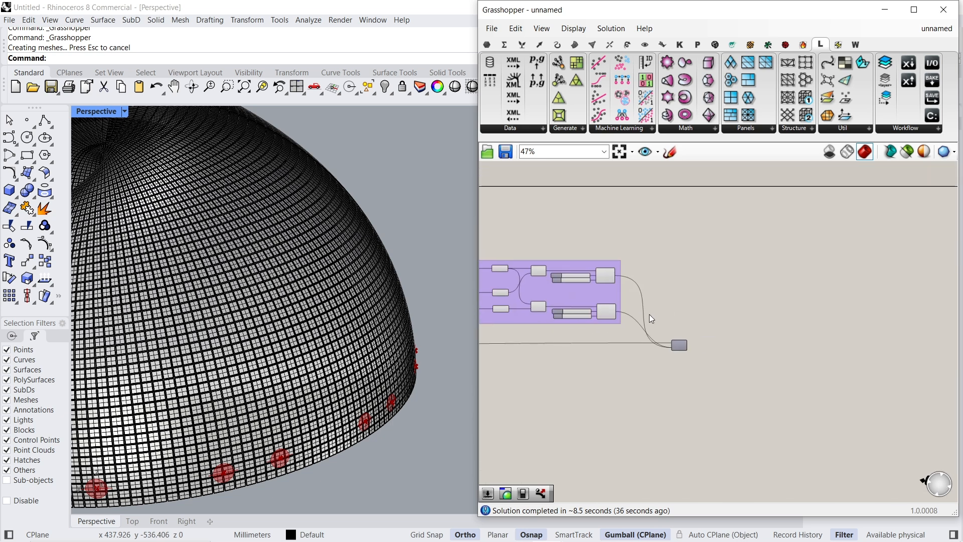
scroll(636, 307, "up", 3)
right_click(589, 317)
left_click(610, 334)
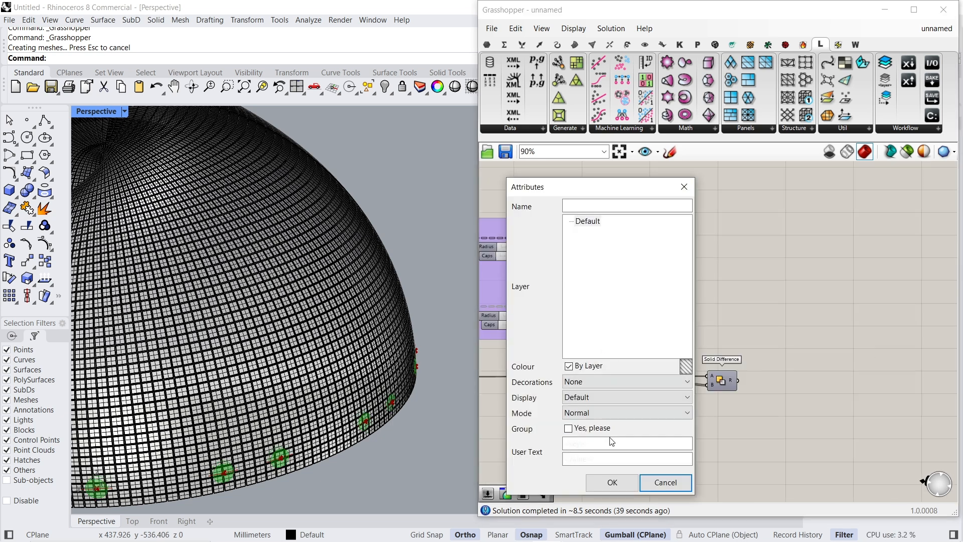
left_click(612, 482)
- Bake the radius 3 pipes and close the Grasshopper editor to return to the Rhino model
right_click(595, 246)
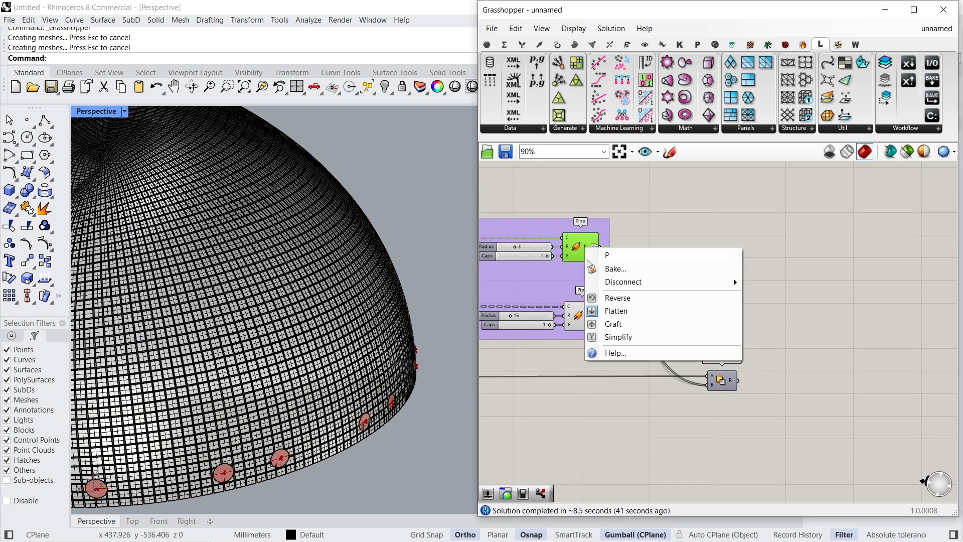
left_click(608, 268)
left_click(613, 413)
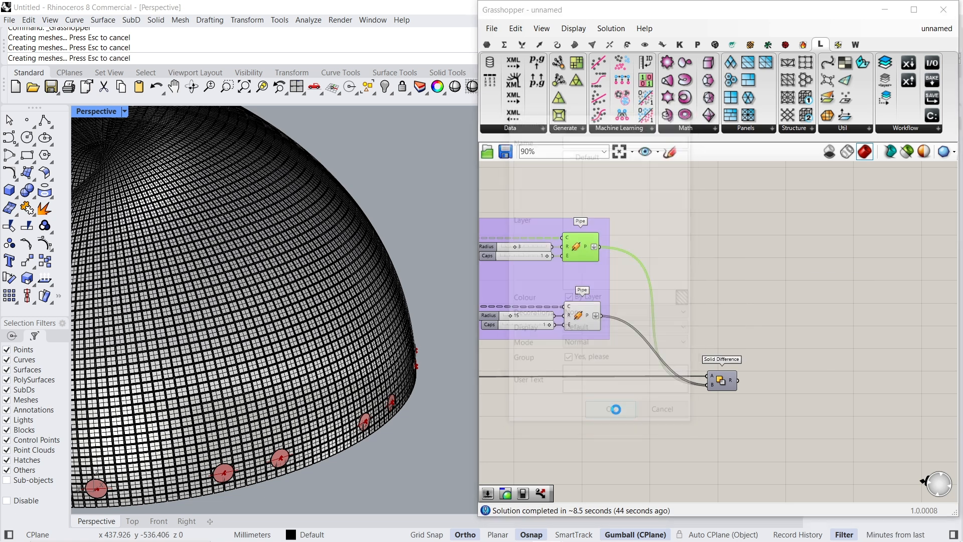
left_click(933, 19)
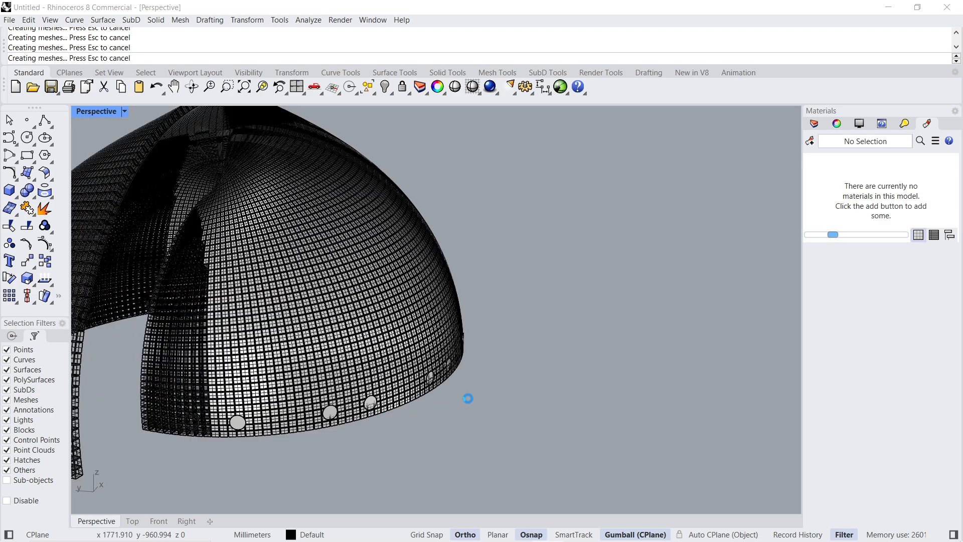
- Select all the baked bolt-hole pipes around the dome's base and group them
right_click_drag(486, 396, 532, 392)
scroll(445, 377, "up", 14)
scroll(598, 335, "down", 6)
left_click(494, 354)
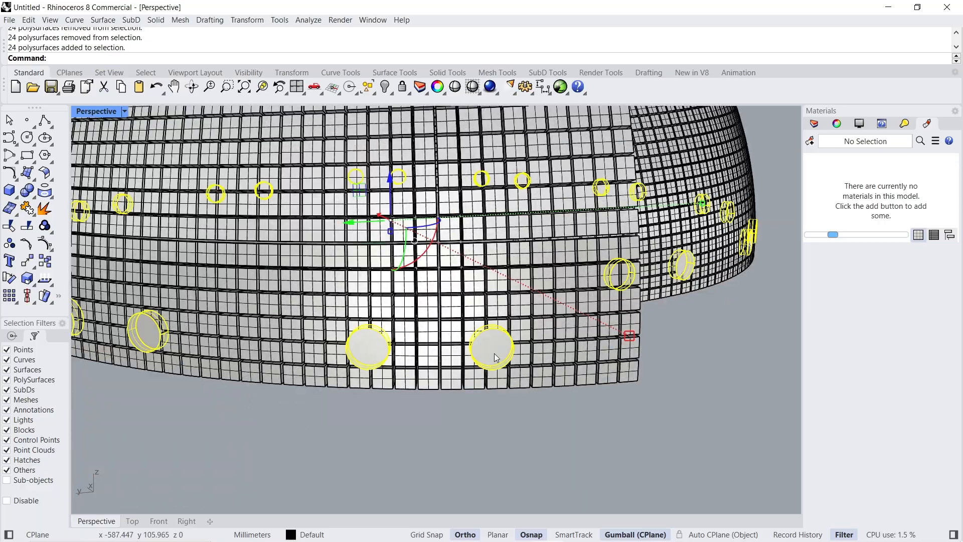
right_click_drag(494, 355, 509, 286)
scroll(228, 301, "down", 4)
scroll(147, 288, "up", 8)
scroll(174, 292, "up", 8)
left_click(224, 300, "shift")
scroll(225, 300, "down", 13)
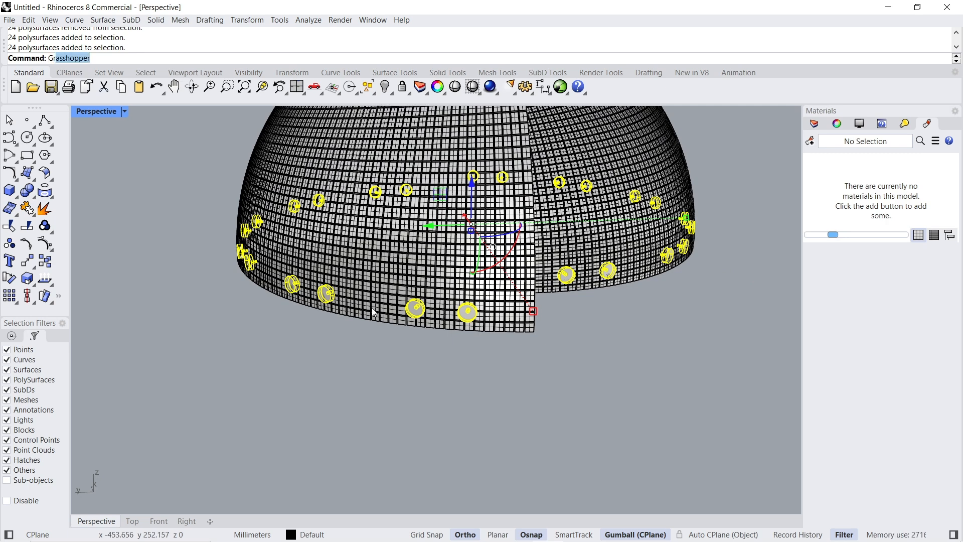
type("oup")
key("Return")
- Subtract the grouped pipes from the panels in the dome's lowest band using BooleanDifference
left_click(187, 487)
left_click(166, 522)
left_click_drag(133, 240, 567, 306)
left_click(88, 522)
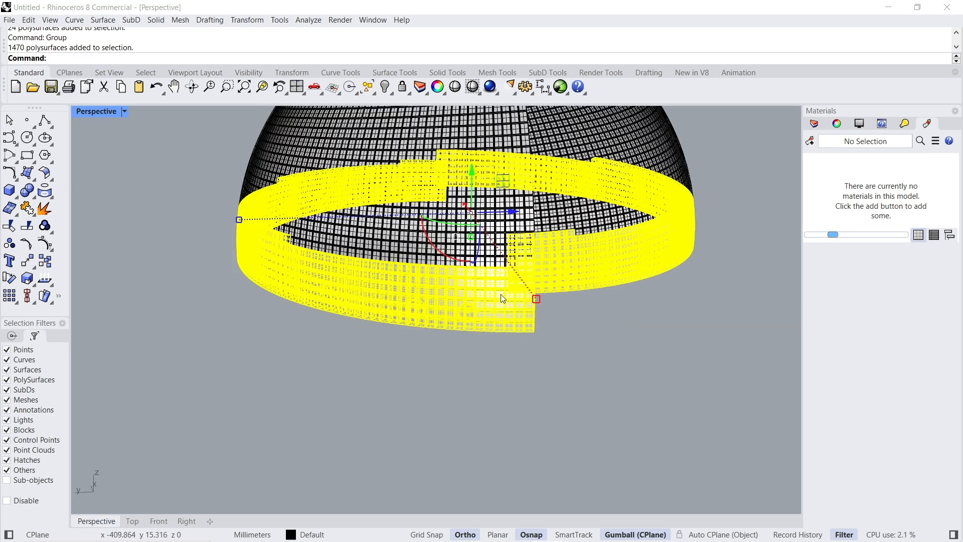
scroll(457, 313, "up", 10)
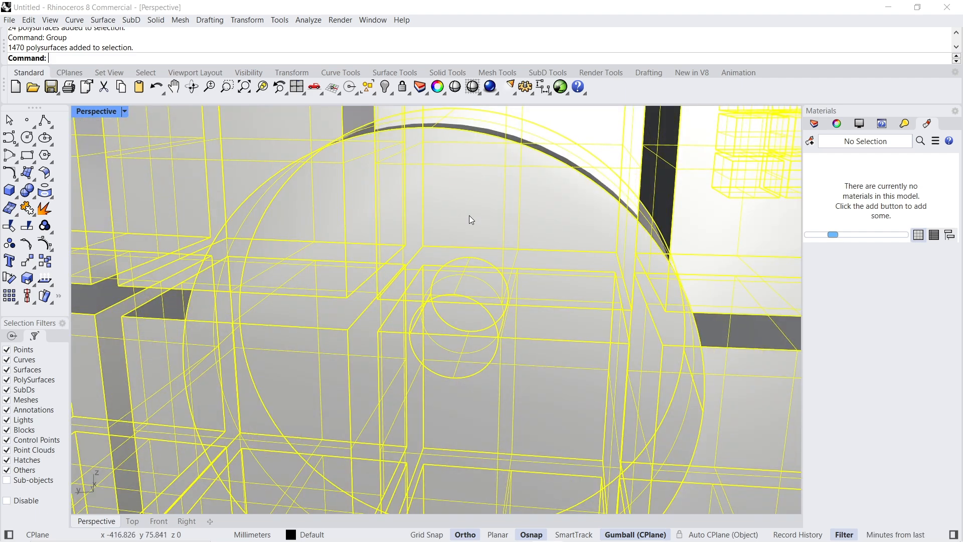
left_click(469, 220, "ctrl")
scroll(442, 261, "down", 6)
key("Return")
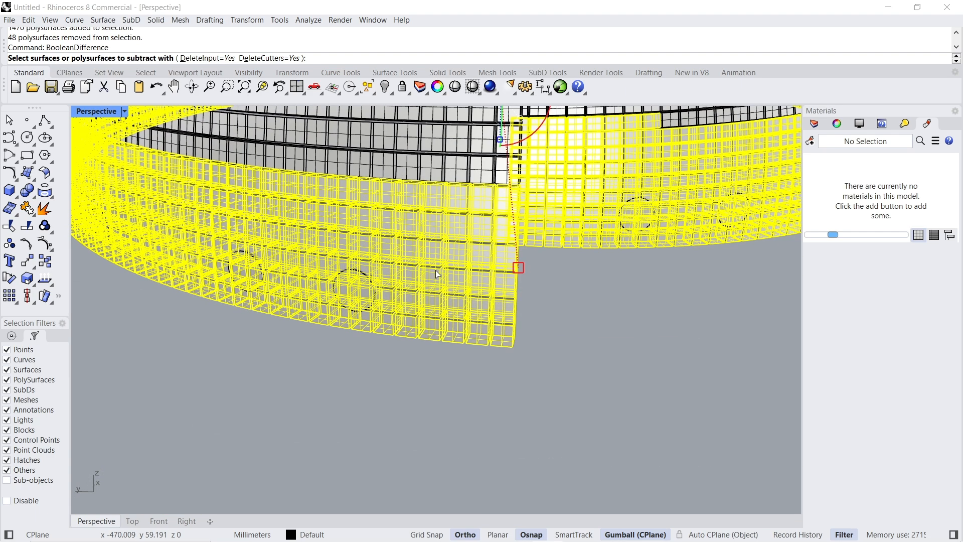
left_click(357, 297)
key("Return")
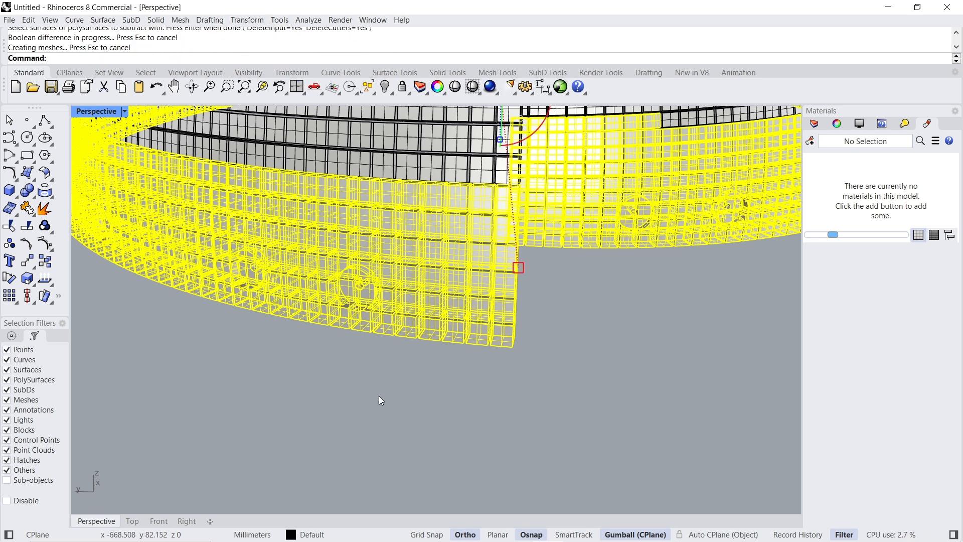
- Bake the Solid Difference result as a group to the Default layer and close the Grasshopper editor
scroll(405, 246, "down", 3)
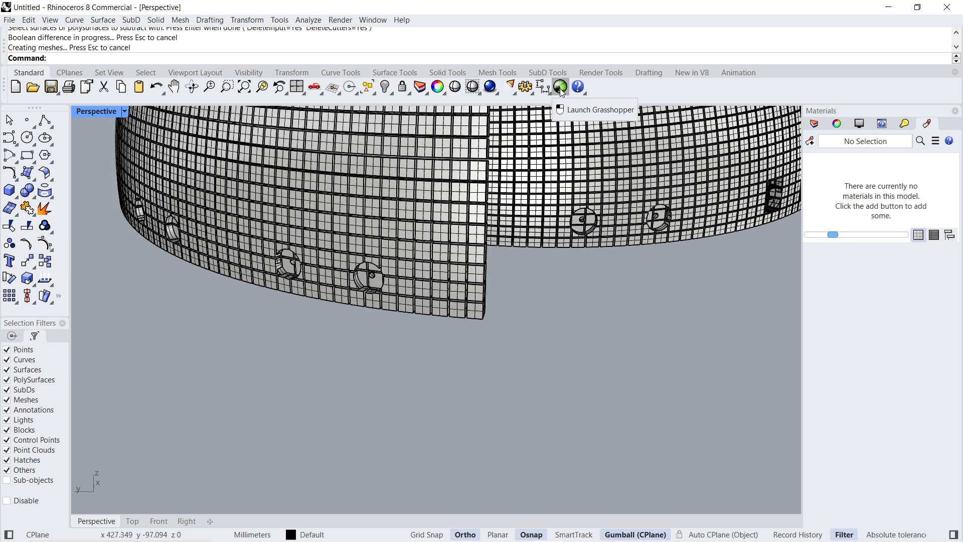
left_click(561, 90)
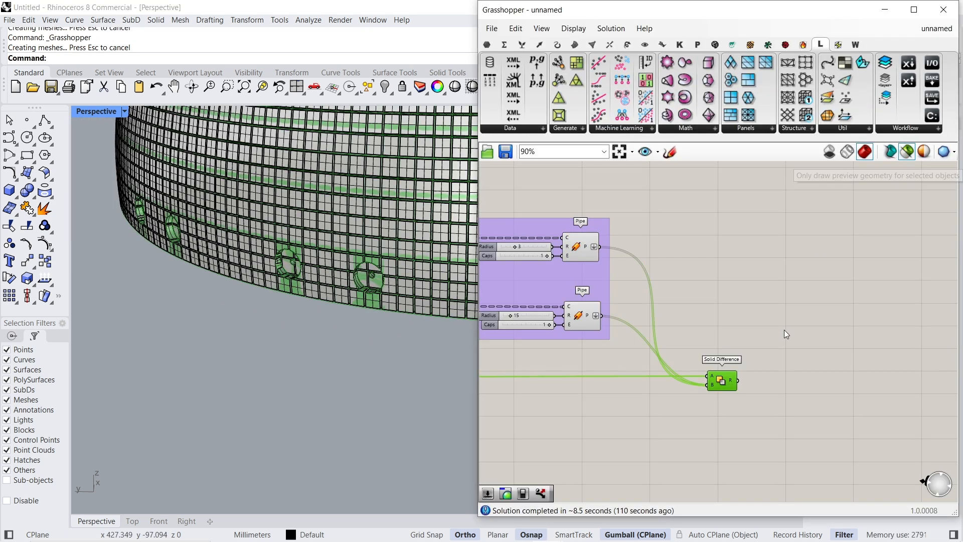
right_click(735, 385)
left_click(745, 402)
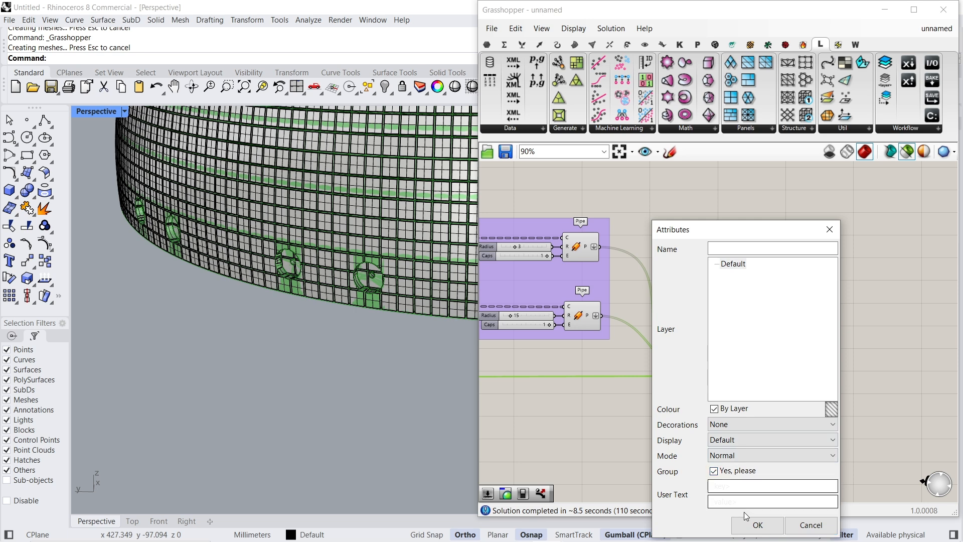
left_click(753, 525)
left_click(941, 18)
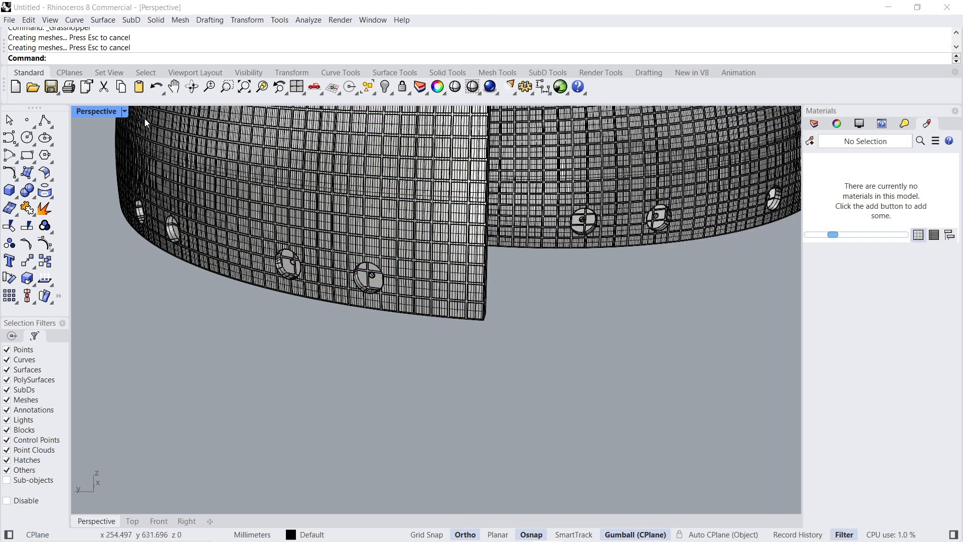
- Set the Perspective viewport to Arctic display and inspect the bolt holes along the dome's lower edge
left_click(124, 110)
left_click(125, 262)
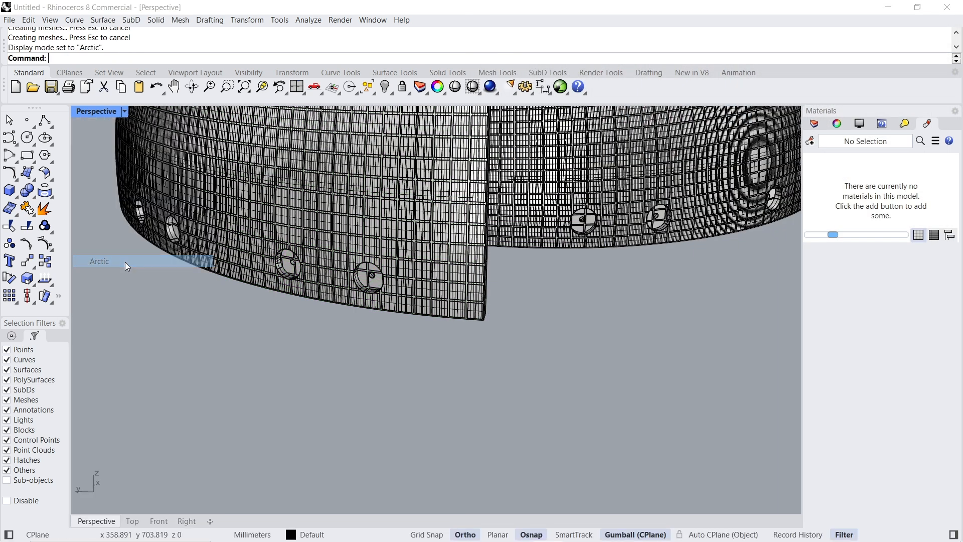
scroll(452, 296, "up", 5)
scroll(332, 323, "down", 5)
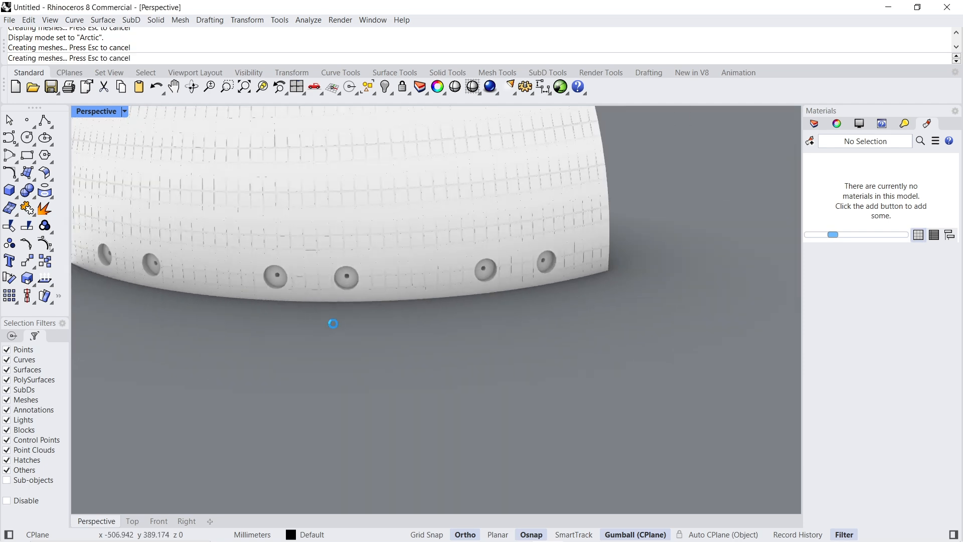
right_click_drag(625, 342, 510, 333)
scroll(468, 212, "up", 9)
scroll(467, 216, "up", 10)
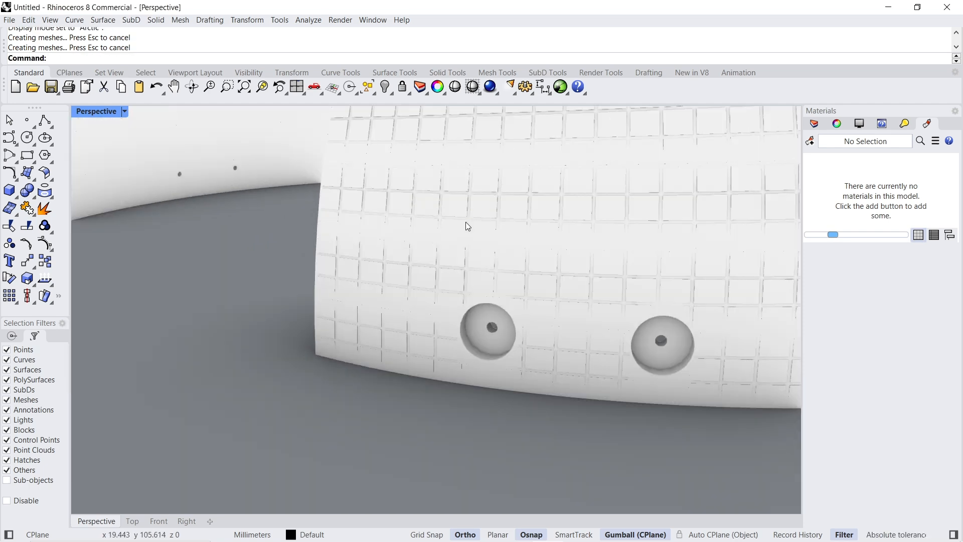
scroll(479, 297, "down", 10)
scroll(472, 297, "up", 5)
scroll(272, 358, "down", 4)
scroll(272, 357, "down", 6)
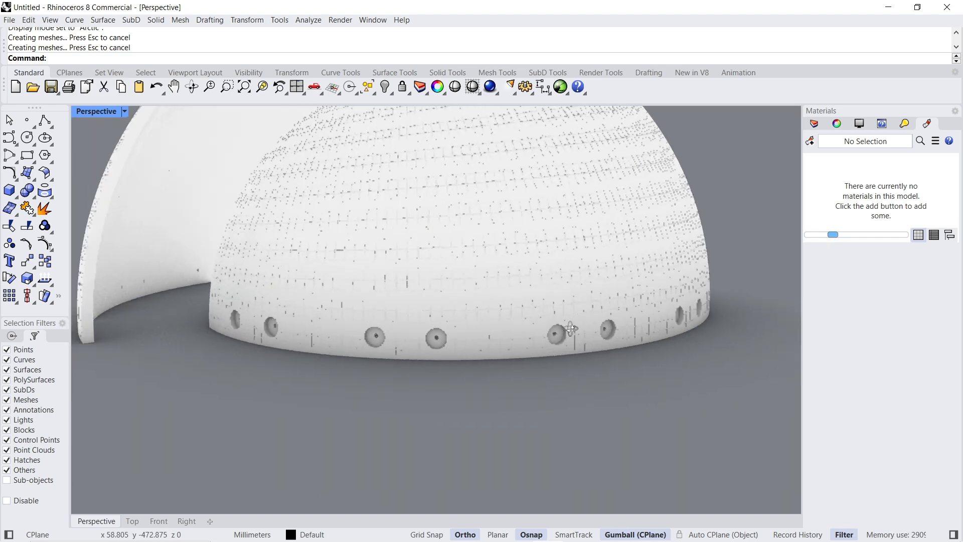
- Show the hidden objects and view the complete dome with its base ring and entrance block
scroll(540, 347, "up", 8)
right_click_drag(538, 346, 460, 336)
scroll(459, 336, "down", 7)
right_click_drag(620, 381, 476, 375)
scroll(478, 375, "down", 7)
right_click_drag(690, 390, 378, 244)
scroll(432, 221, "down", 4)
scroll(378, 244, "up", 2)
scroll(468, 359, "up", 2)
right_click_drag(502, 369, 472, 354)
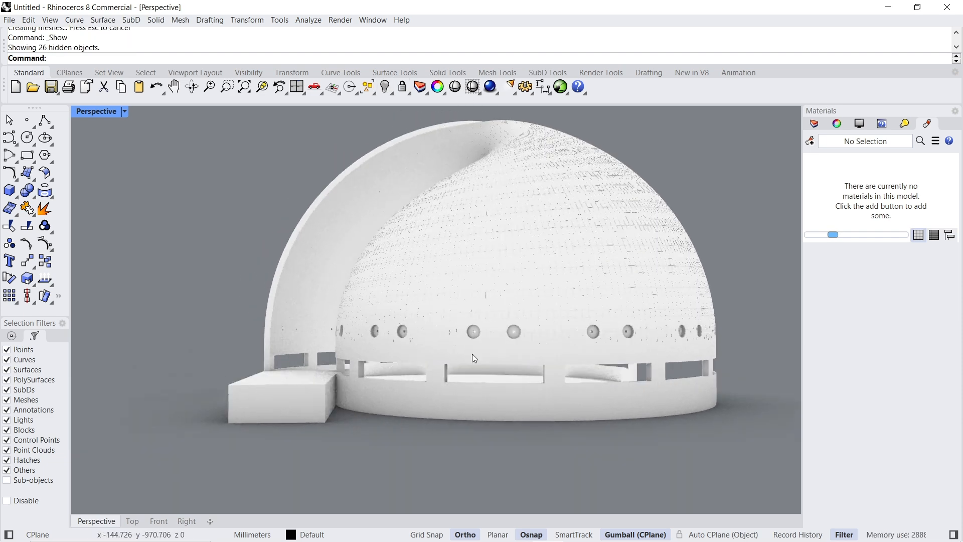
right_click_drag(705, 346, 390, 361)
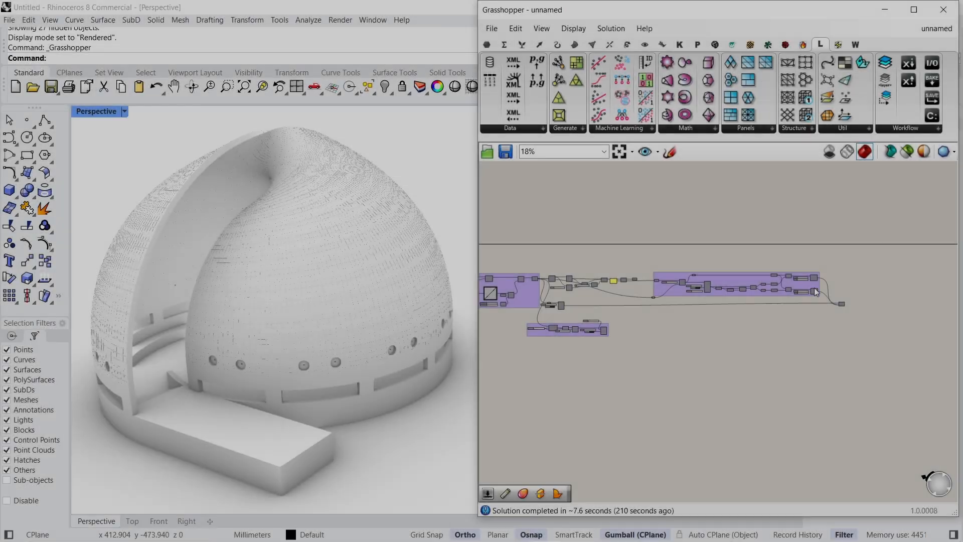
- Turn on the previews of the radius 3 and radius 15 Pipe components in Grasshopper
scroll(814, 288, "up", 4)
left_click(814, 257)
middle_click(901, 200)
left_click(910, 206)
left_click(831, 344)
middle_click(862, 314)
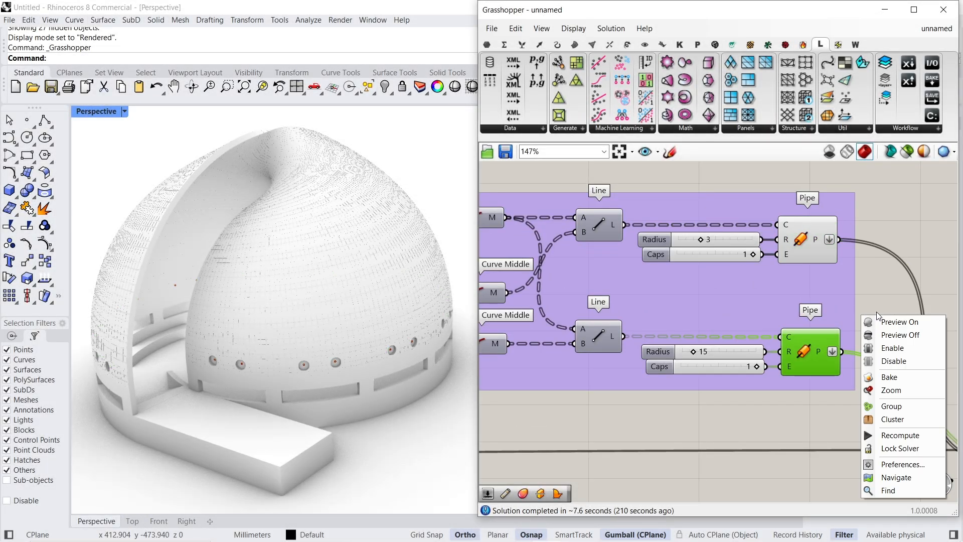
left_click(869, 320)
- Hide all the baked Rhino geometry and set the Perspective viewport to Shaded display
left_click_drag(125, 155, 464, 451)
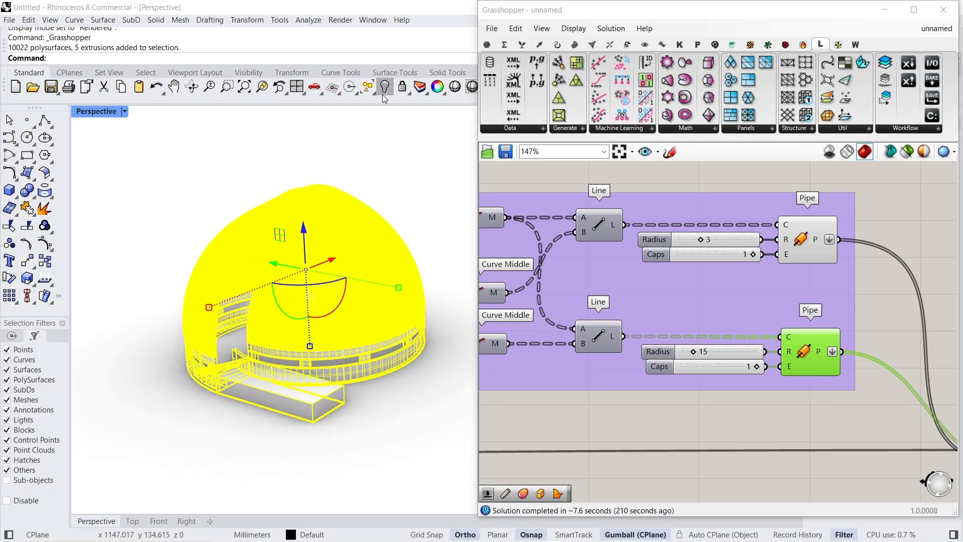
left_click(385, 86)
scroll(397, 338, "up", 3)
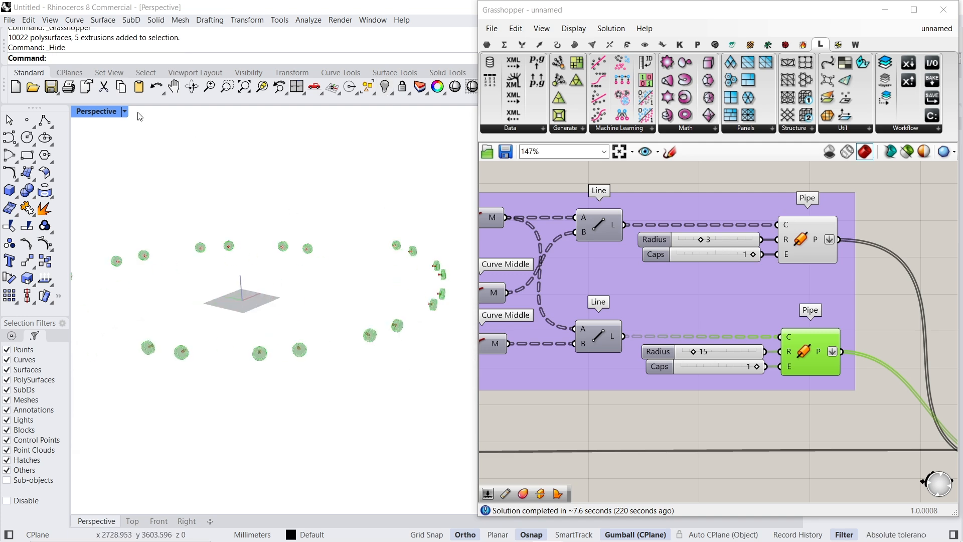
left_click(124, 112)
left_click(154, 166)
scroll(404, 344, "up", 10)
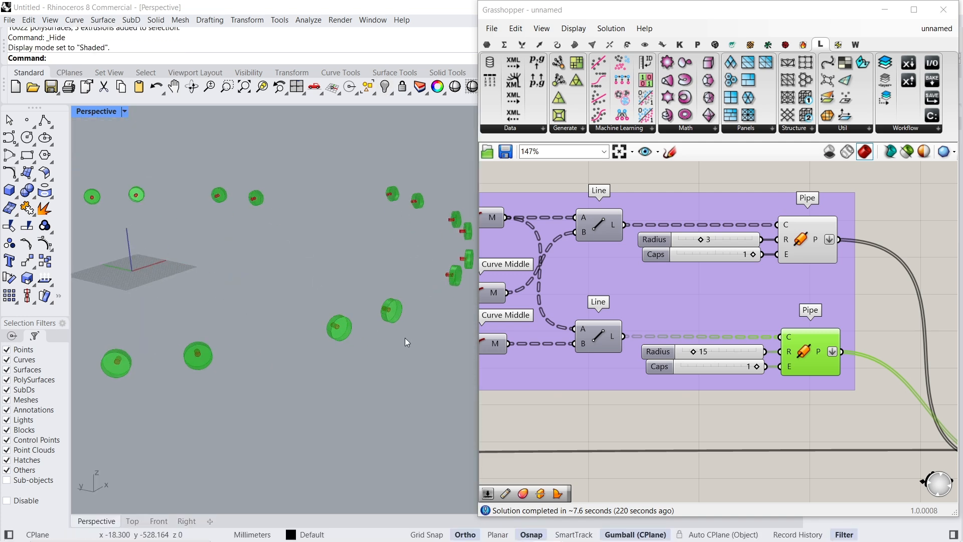
scroll(308, 339, "up", 8)
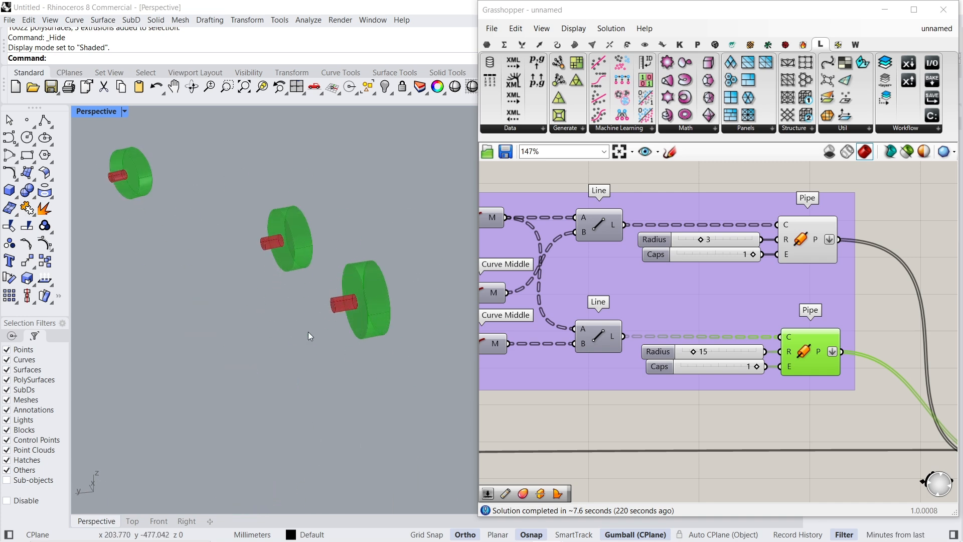
- Turn on the preview of the Solid Difference component
left_click(802, 246)
right_click_drag(802, 246, 602, 339)
scroll(777, 297, "down", 6)
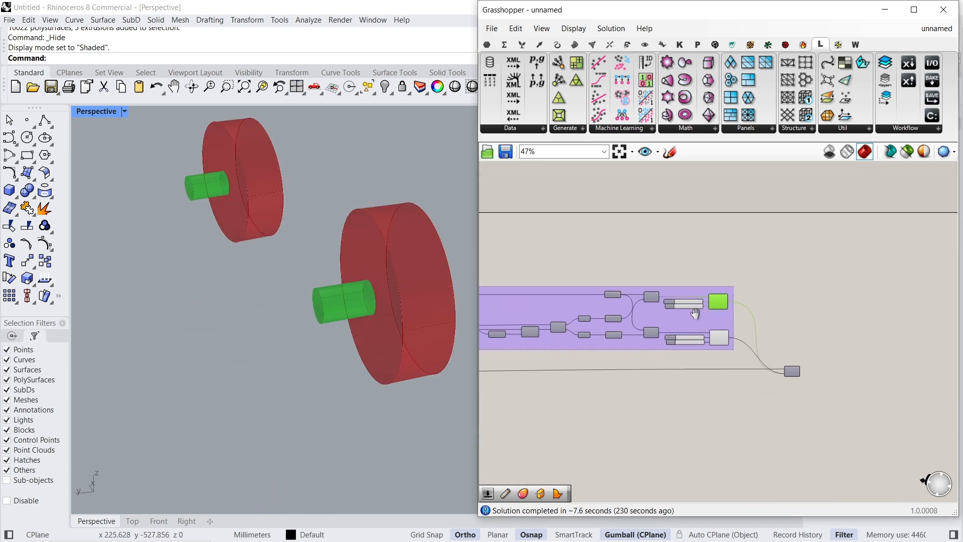
scroll(775, 379, "up", 5)
left_click(805, 359)
right_click(808, 305)
left_click(812, 309)
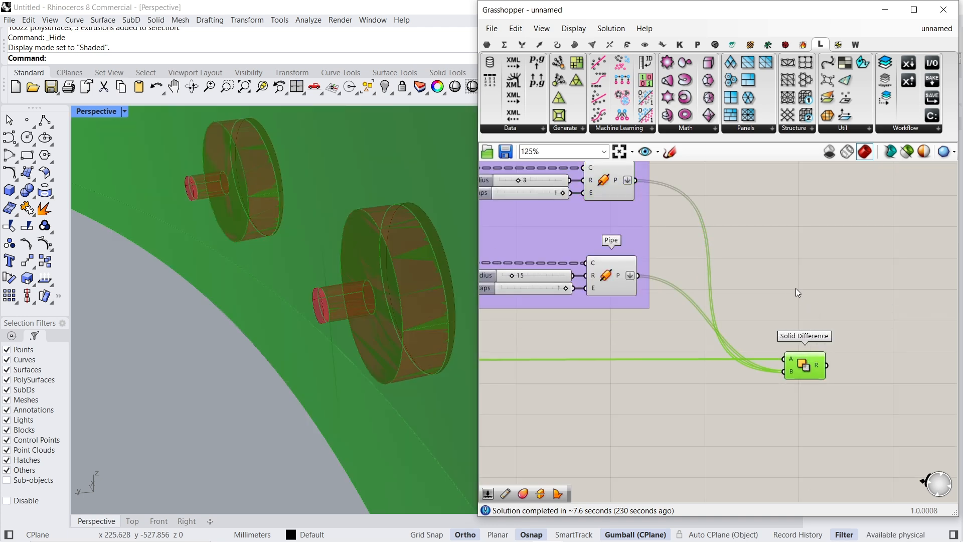
left_click(797, 289)
right_click_drag(727, 219, 707, 312)
- Add a Brep Edges component and feed it with the radius 3 Pipe output
left_click(585, 276)
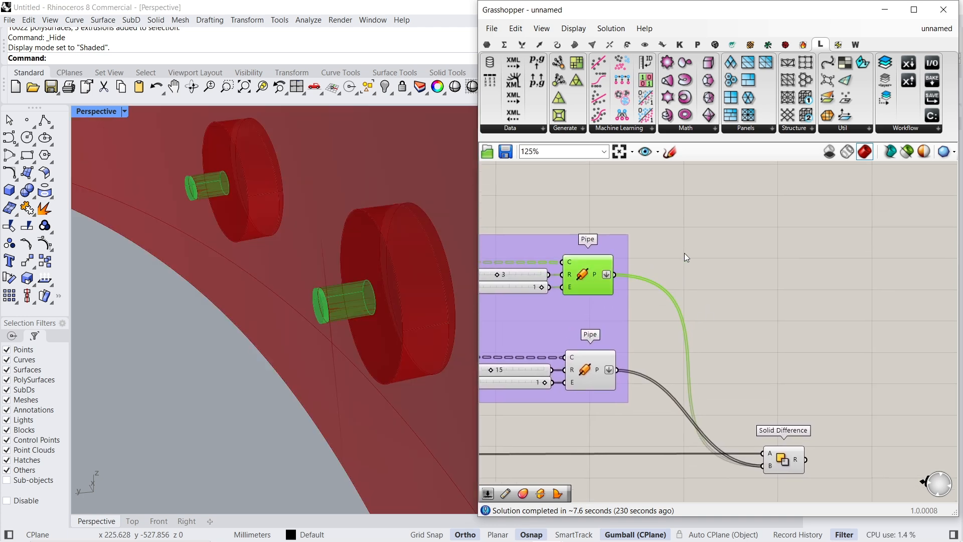
scroll(687, 253, "up", 3)
left_click(691, 257)
double_click(691, 257)
type("brep")
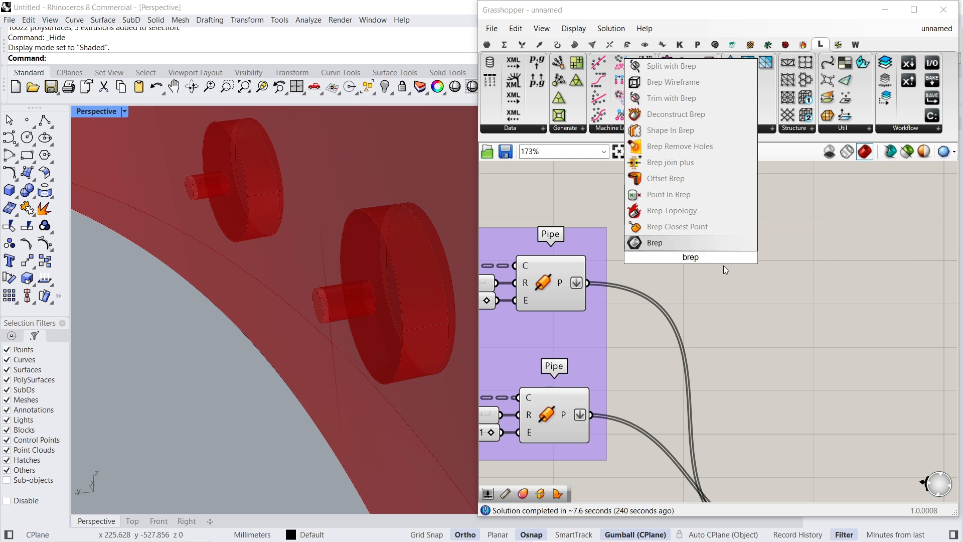
type(" e")
left_click(698, 181)
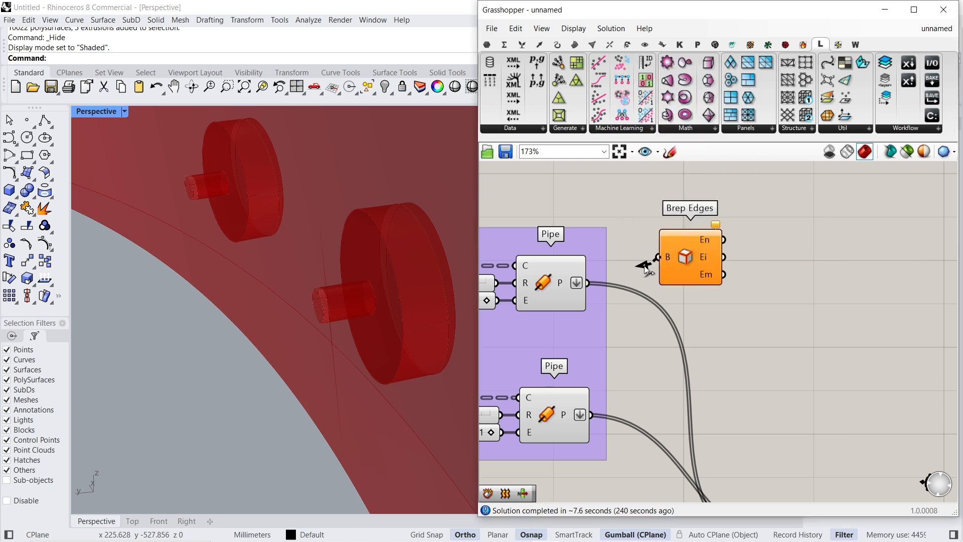
left_click_drag(656, 258, 592, 284)
left_click_drag(690, 255, 713, 282)
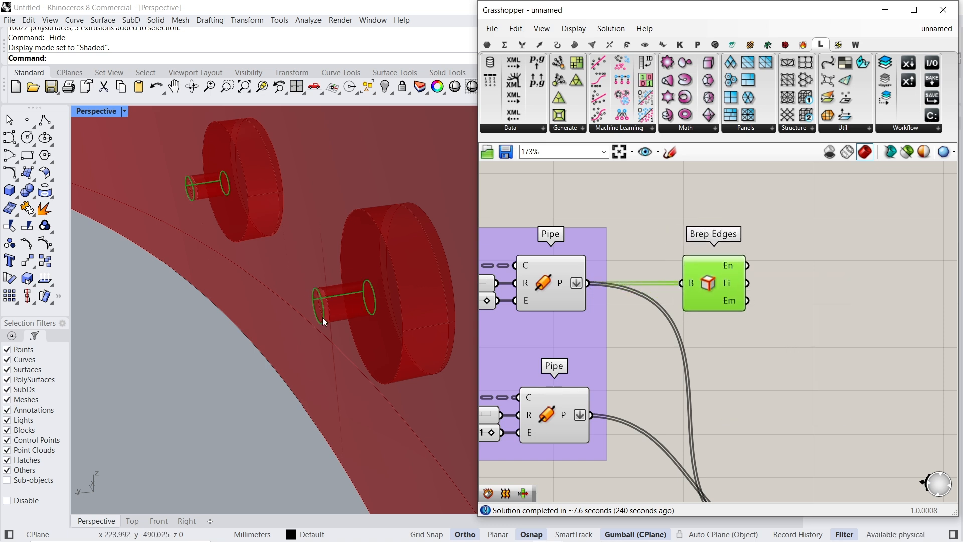
- Add a Dispatch component and feed its list input from the Ei output of Brep Edges
right_click_drag(801, 292, 667, 291)
double_click(667, 291)
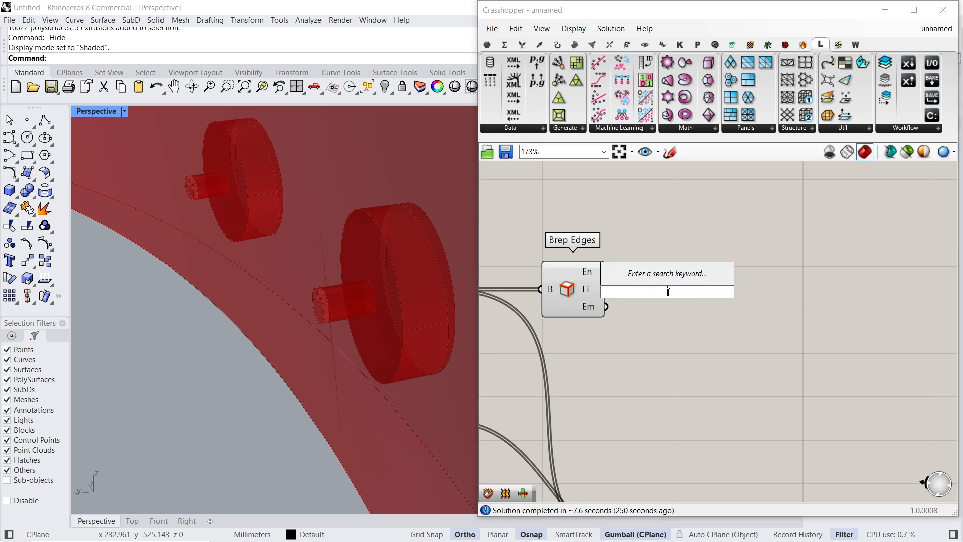
type("dis")
key("Return")
left_click_drag(638, 283, 604, 289)
left_click_drag(673, 290, 734, 289)
- Add a Curve parameter connected to output B of Dispatch
double_click(815, 301)
type("curve")
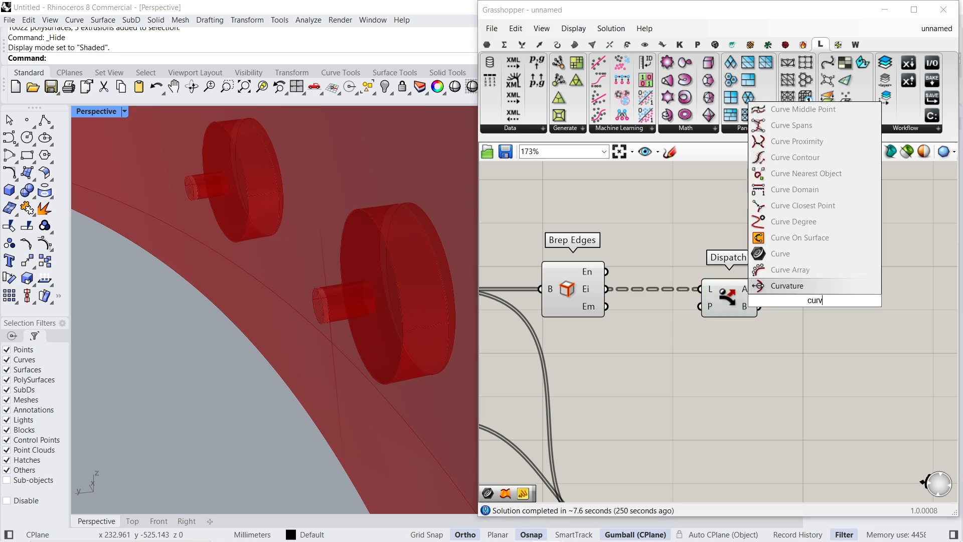
key("Return")
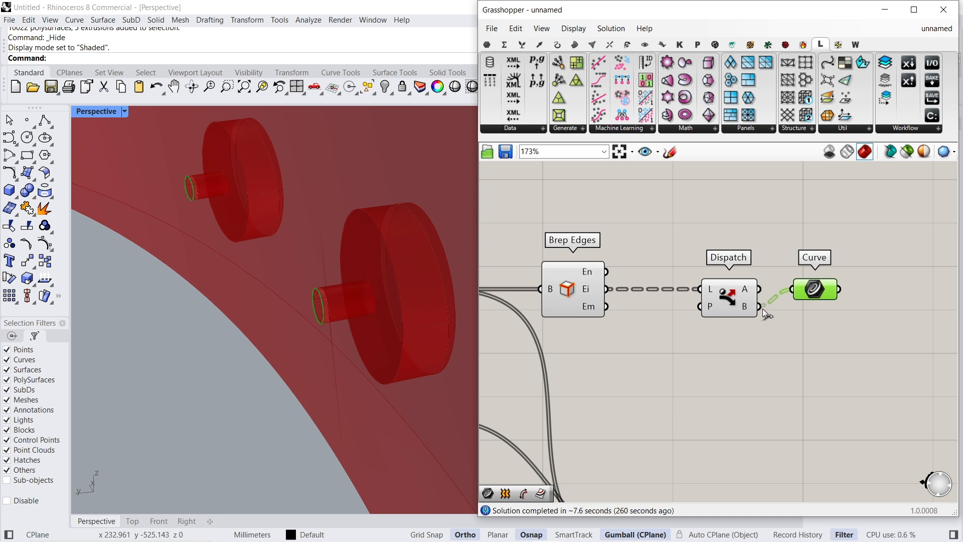
left_click_drag(832, 298, 835, 315)
- Examine the dispatched pipe-end circles at the bolt holes around the whole dome
right_click_drag(390, 300, 258, 98)
left_click(261, 89)
left_click(245, 87)
scroll(174, 350, "down", 8)
right_click_drag(175, 350, 346, 220)
scroll(346, 220, "up", 15)
scroll(345, 216, "down", 4)
scroll(344, 215, "up", 5)
scroll(302, 235, "down", 8)
scroll(302, 240, "down", 10)
right_click_drag(328, 284, 235, 220)
scroll(262, 202, "up", 15)
scroll(220, 291, "up", 3)
scroll(219, 290, "up", 5)
right_click_drag(296, 322, 468, 290, "shift")
scroll(408, 296, "down", 6)
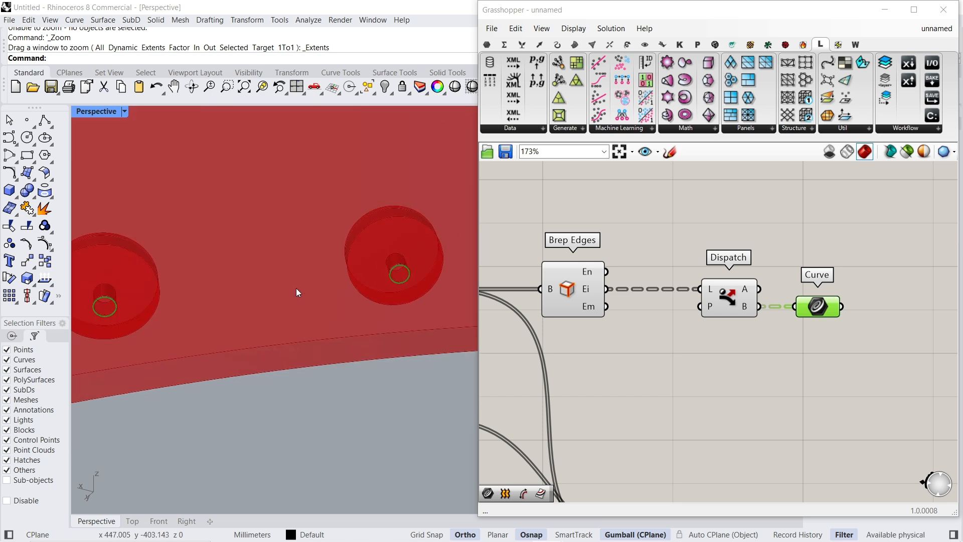
right_click_drag(296, 293, 323, 291, "shift")
- Add an Area component fed by the dispatched Curve parameter
right_click_drag(883, 306, 759, 326)
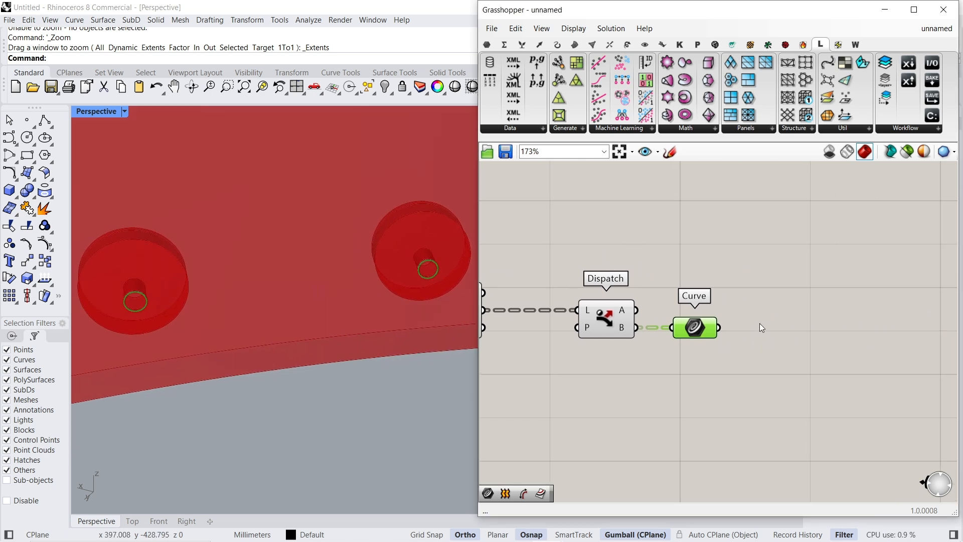
scroll(761, 329, "up", 4)
double_click(765, 330)
type("are")
left_click(732, 316)
left_click_drag(766, 335, 781, 426)
- Add a Scale component that scales the curves about their Area centroids with a Factor slider of 1.3
double_click(798, 286)
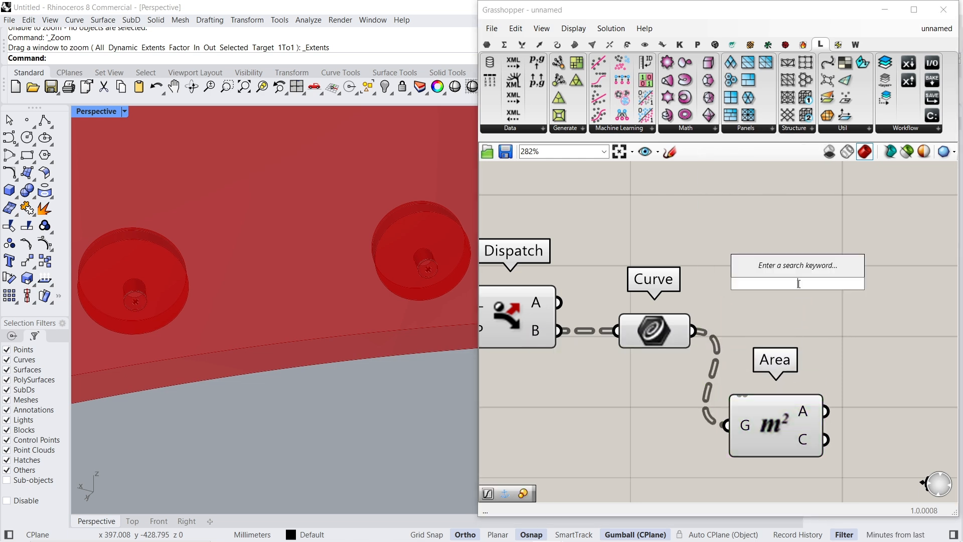
type("sca")
left_click(776, 221)
left_click_drag(792, 289, 842, 434)
right_click_drag(885, 397, 660, 327)
left_click_drag(707, 296, 867, 298)
left_click_drag(578, 350, 641, 275)
double_click(629, 333)
type("1.3")
key("Return")
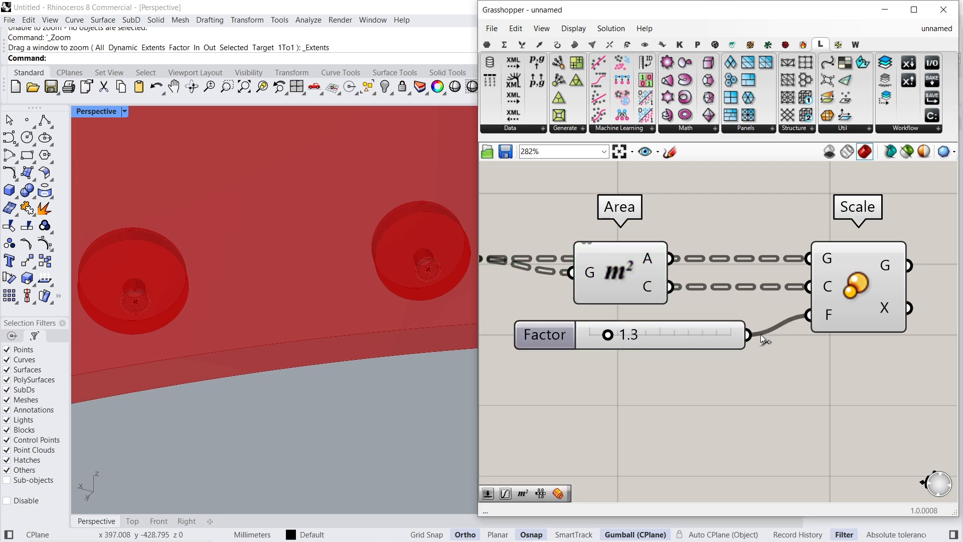
left_click_drag(694, 336, 685, 316)
- Add a Boundary Surfaces component fed by the scaled curves from Scale output G
right_click_drag(955, 280, 781, 307)
double_click(782, 307)
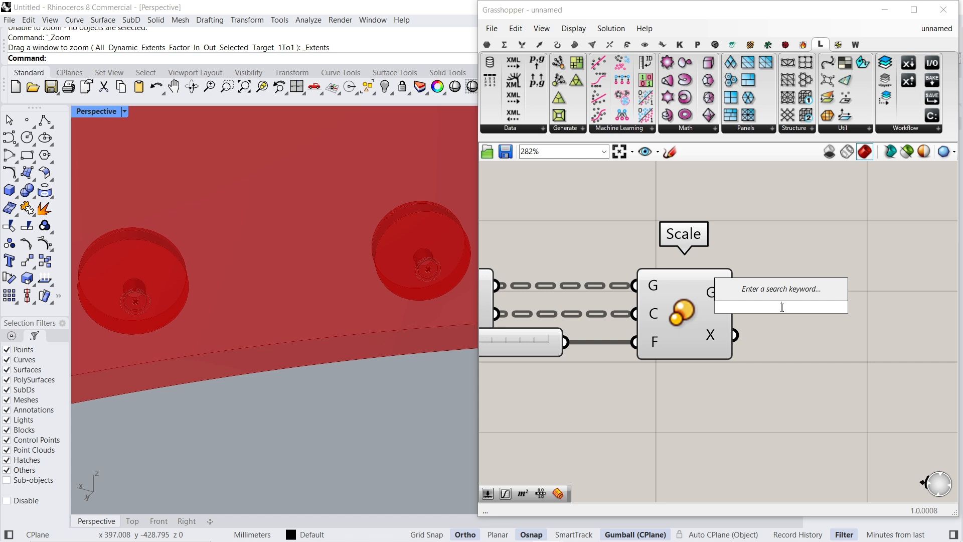
type("boun")
key("Return")
left_click_drag(781, 307, 736, 293)
scroll(634, 321, "down", 4)
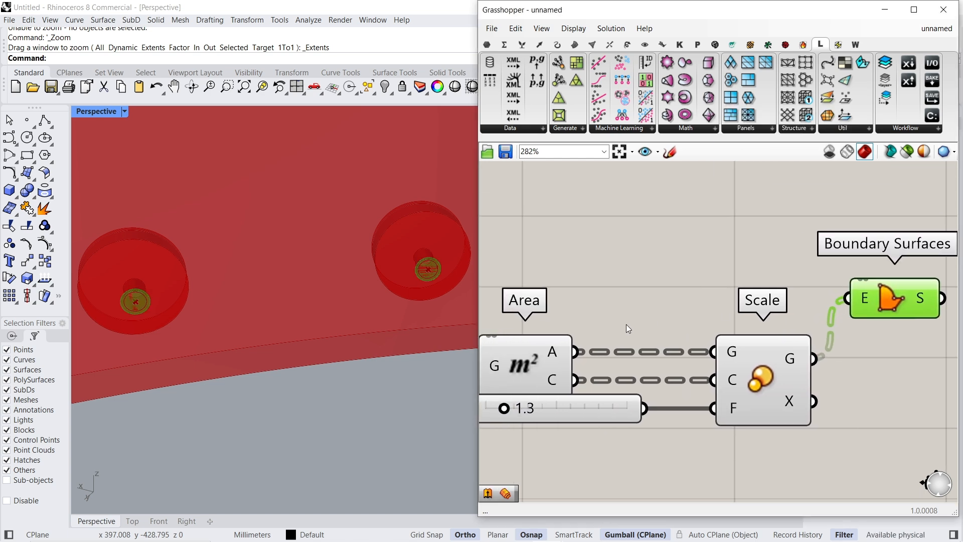
- Route the dispatched Curve through a Relay into Boundary Surfaces input E alongside the scaled curves, and straighten the relay wire
left_click_drag(554, 354, 534, 358)
double_click(768, 284)
left_click_drag(768, 285, 582, 285)
left_click_drag(858, 276, 868, 309)
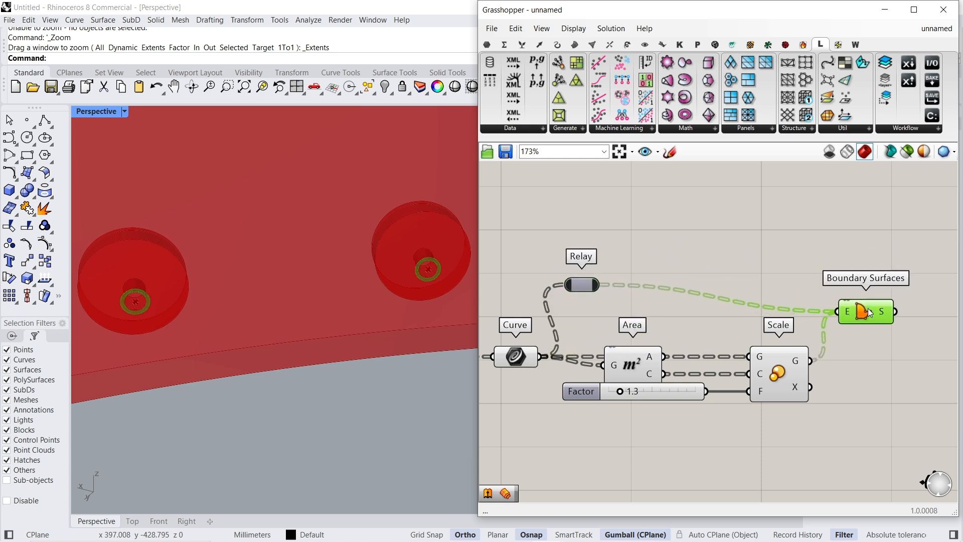
left_click_drag(572, 287, 583, 319)
left_click(878, 312)
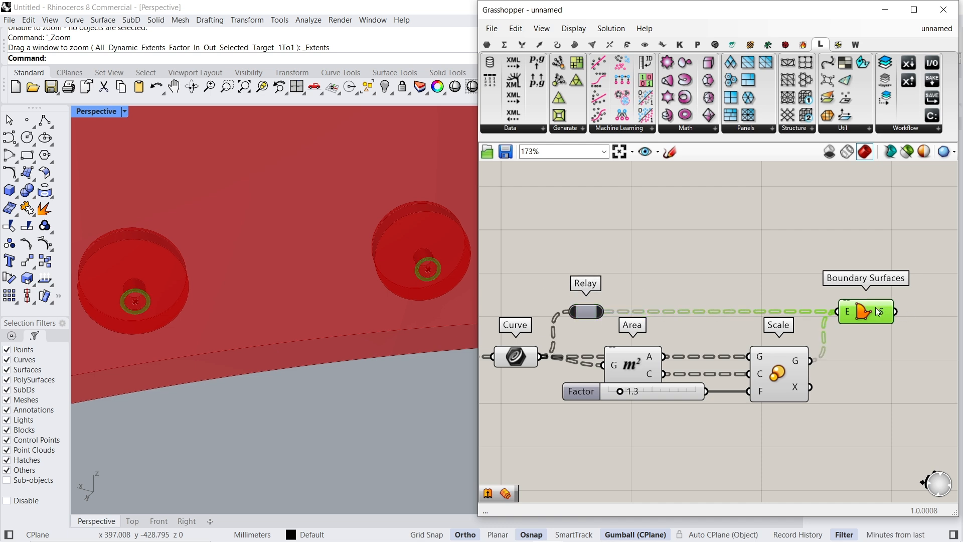
- Add an Offset Surface component fed by Boundary Surfaces output S to thicken the ring surfaces
right_click_drag(447, 269, 253, 241)
scroll(249, 210, "up", 9)
scroll(252, 240, "down", 6)
scroll(187, 237, "up", 6)
right_click_drag(939, 305, 786, 299)
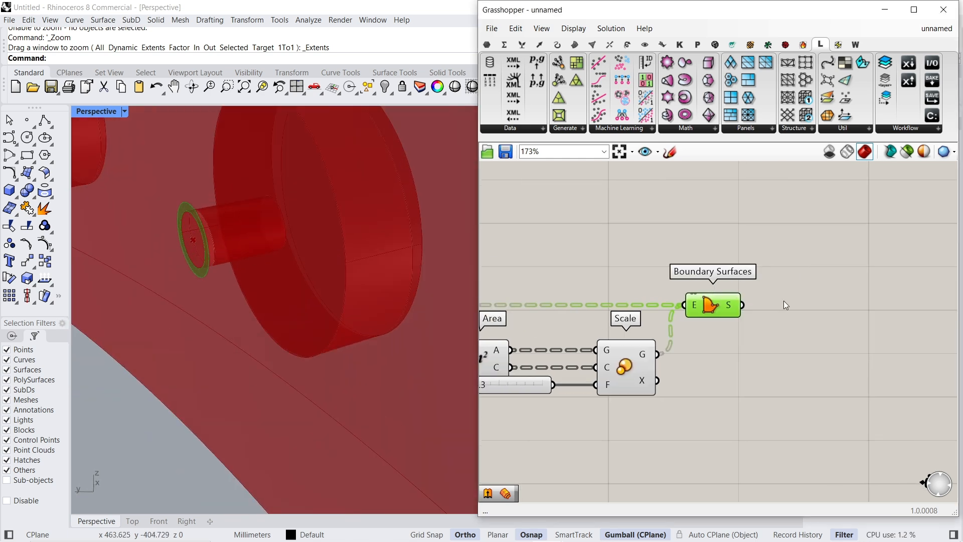
double_click(789, 299)
type("of")
left_click(793, 268)
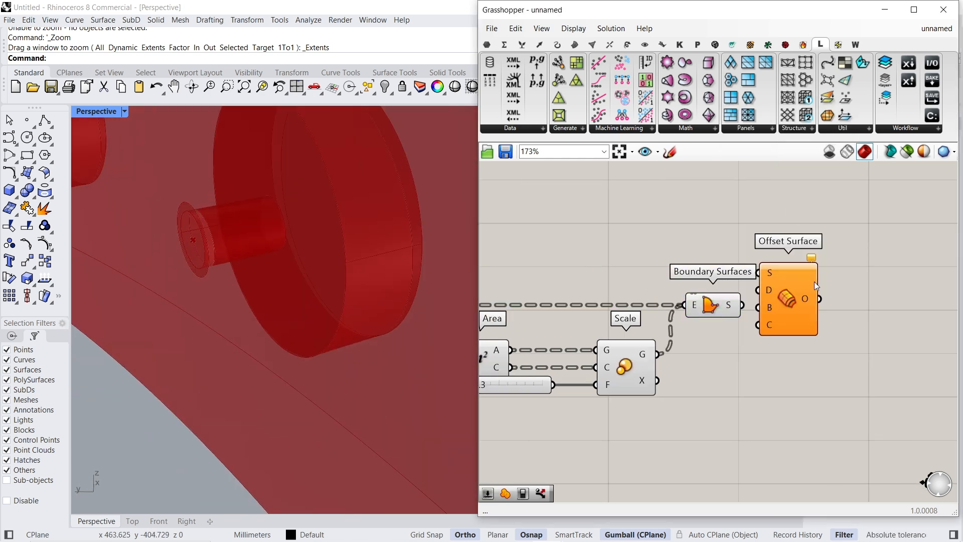
left_click_drag(781, 302, 742, 304)
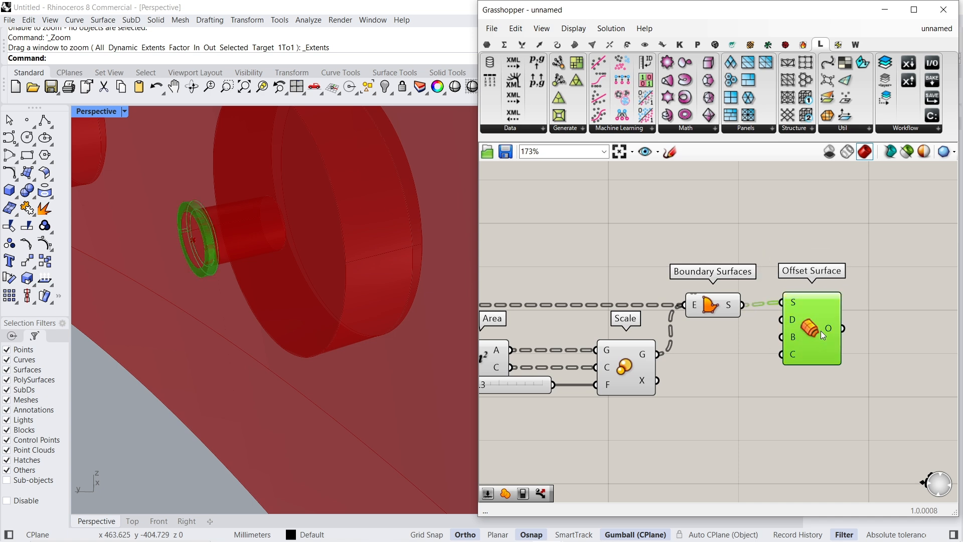
left_click_drag(819, 329, 835, 336)
right_click_drag(281, 201, 173, 202)
left_click(747, 403)
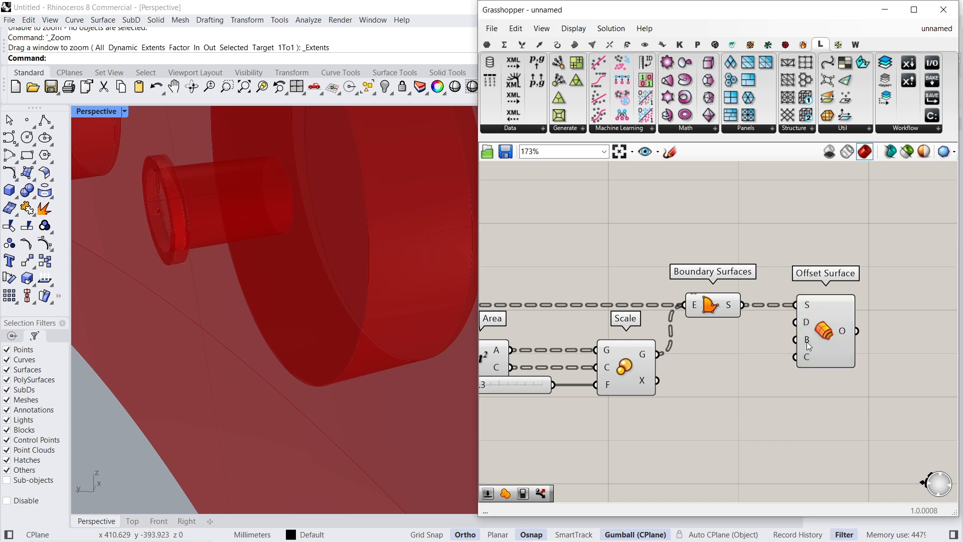
left_click(813, 339)
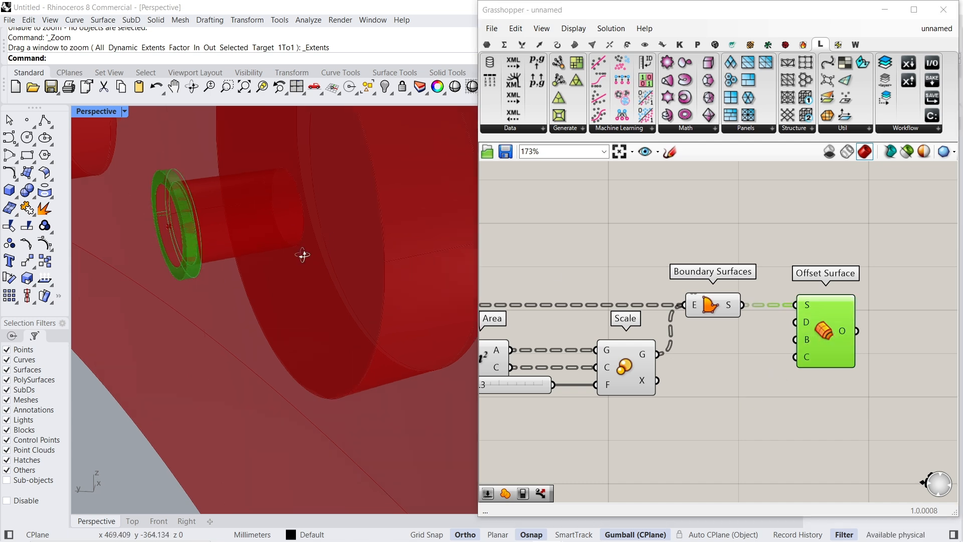
- Add a second Boundary Surfaces component above the first, fed by the Relay carrying the unscaled circles
scroll(316, 253, "down", 3)
scroll(154, 183, "up", 4)
scroll(161, 201, "down", 3)
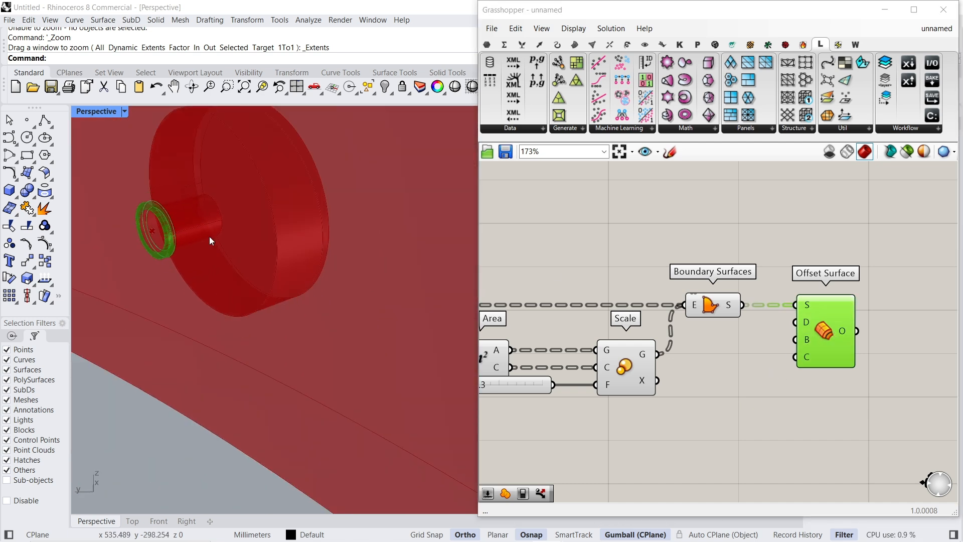
scroll(758, 333, "down", 2)
double_click(659, 289)
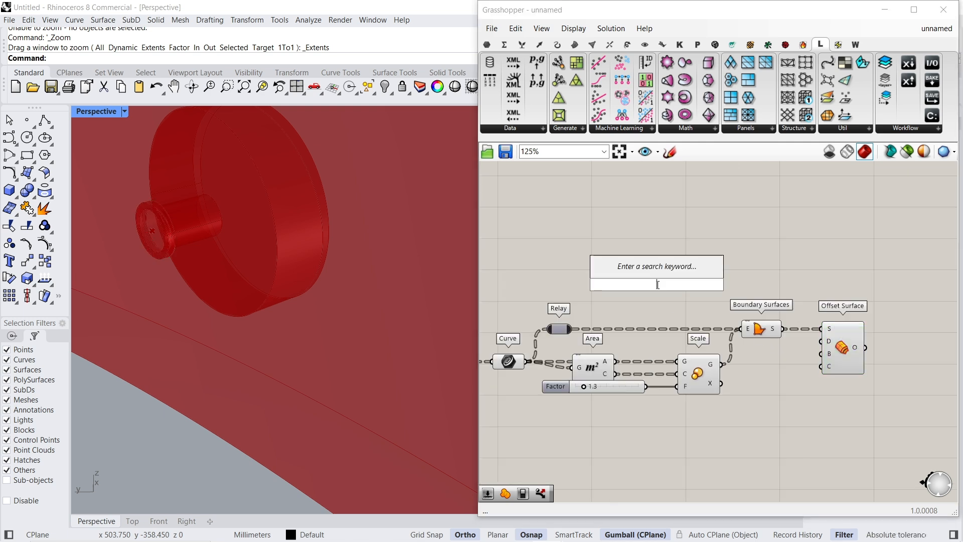
type("bound")
key("Return")
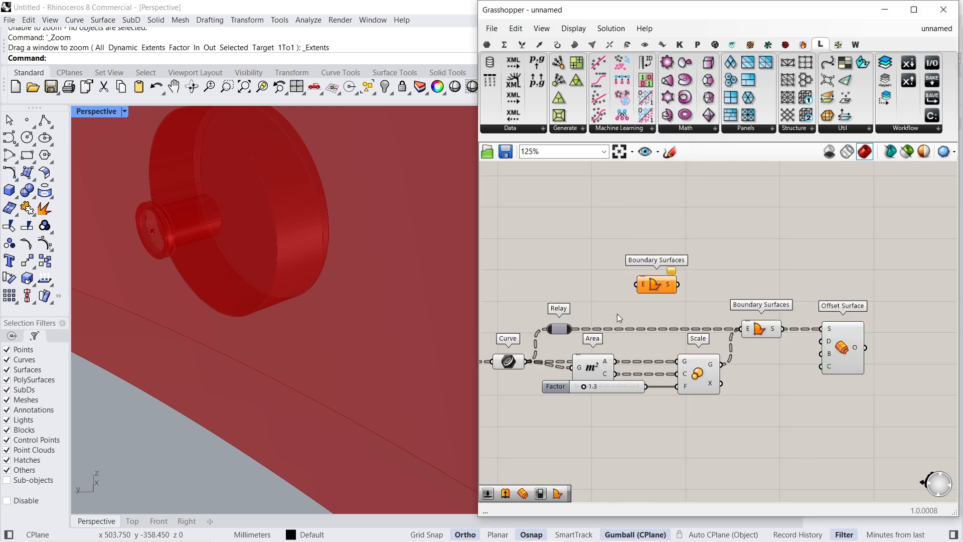
left_click(518, 363)
left_click_drag(576, 329, 636, 284)
- Examine the offset ring and the inner circle surface, first with selected-only preview and again with the full model around the bolt holes
left_click(855, 347)
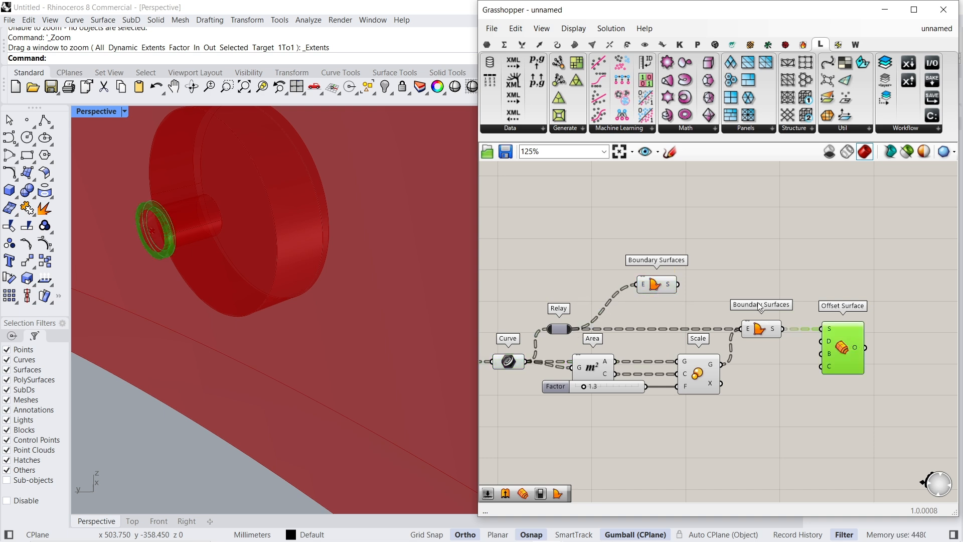
left_click(654, 284, "shift")
left_click(907, 151)
scroll(347, 257, "down", 12)
scroll(403, 294, "up", 20)
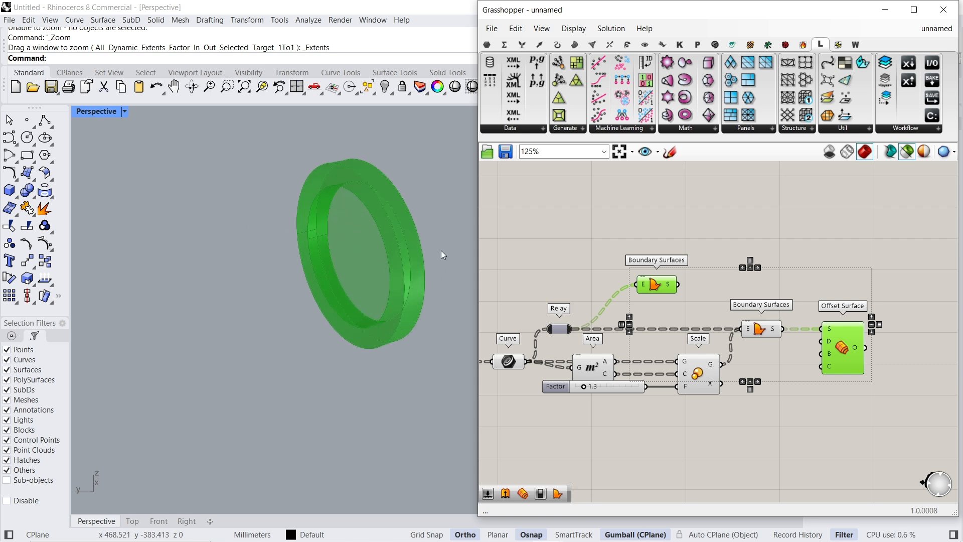
left_click(728, 250)
left_click(666, 284)
left_click(849, 351)
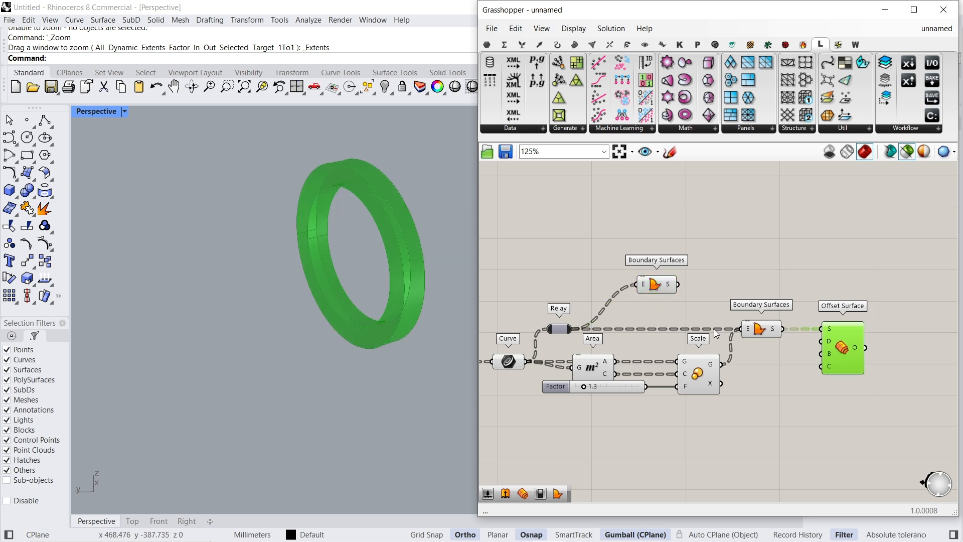
left_click(657, 285)
left_click(849, 346, "shift")
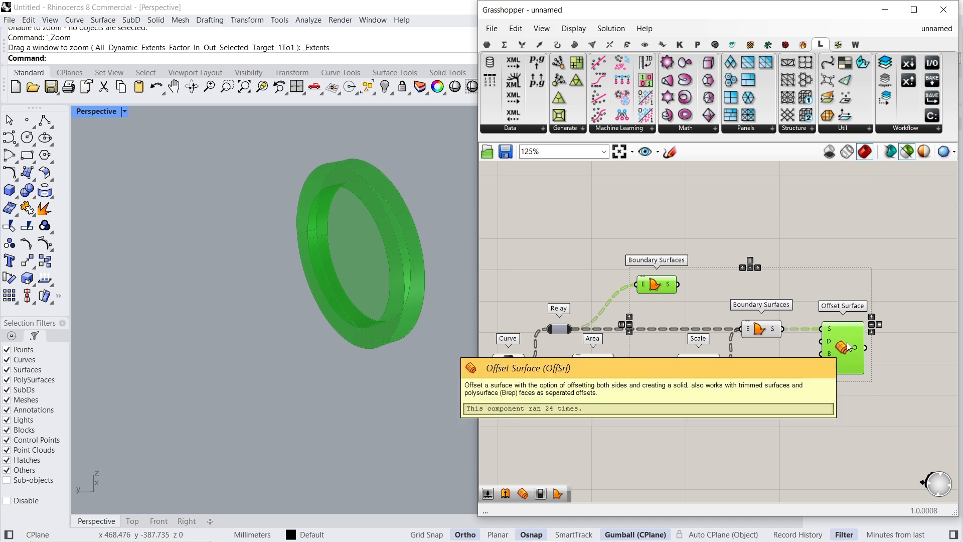
left_click(868, 219)
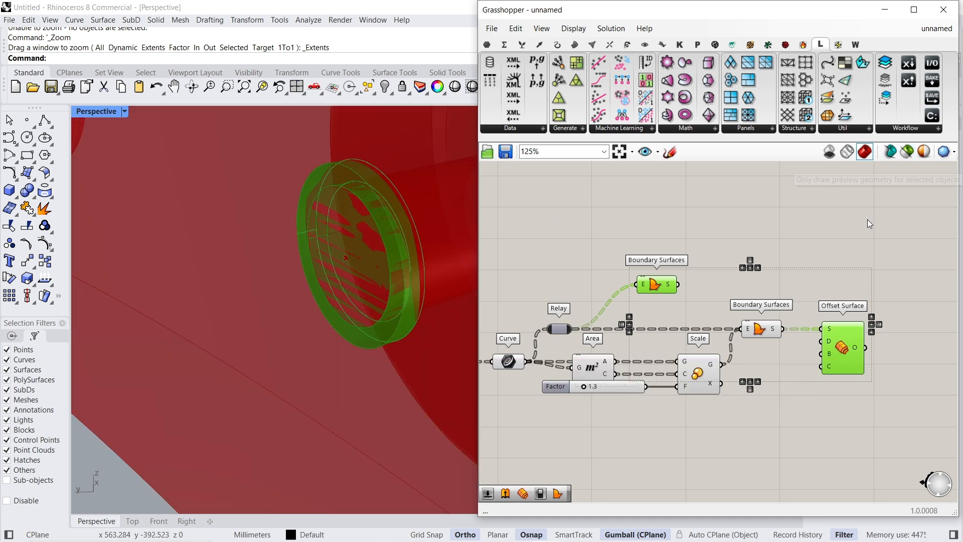
left_click(854, 347)
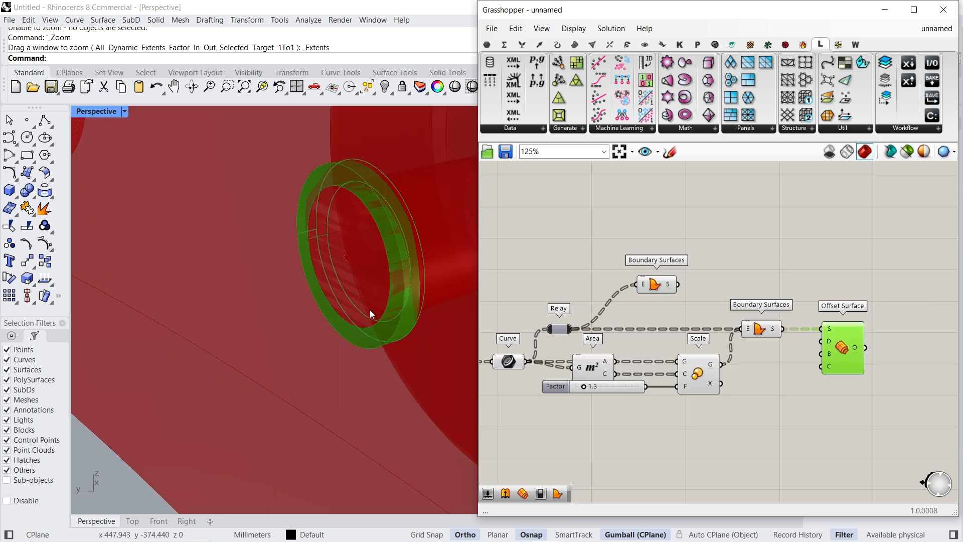
right_click_drag(372, 309, 361, 312)
left_click(663, 287)
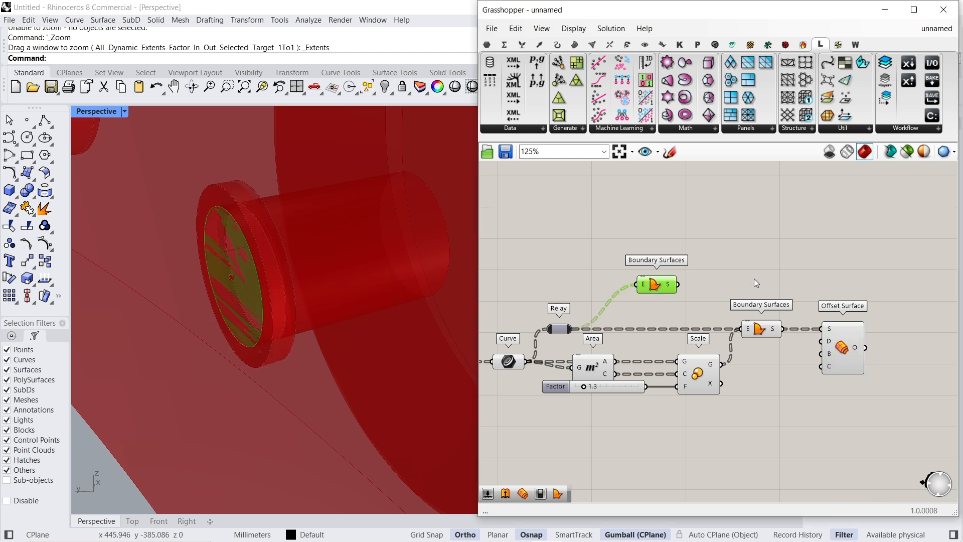
left_click(756, 283)
scroll(355, 225, "down", 14)
scroll(393, 254, "down", 5)
right_click_drag(396, 256, 252, 252)
scroll(256, 241, "up", 5)
scroll(261, 231, "up", 5)
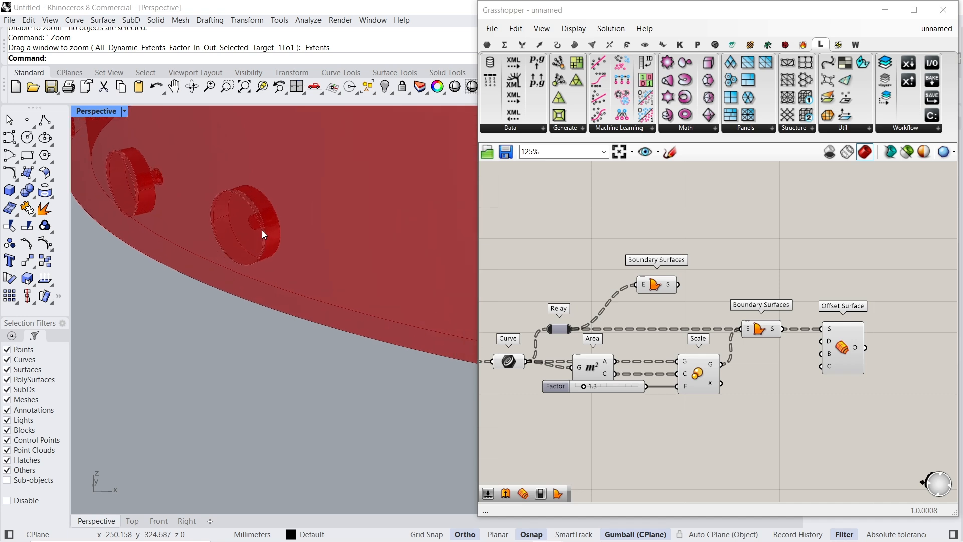
scroll(839, 266, "down", 3)
- Group the components from Brep Edges through Offset Surface and move the group up, clear of the Pipe group
right_click_drag(717, 286, 666, 268)
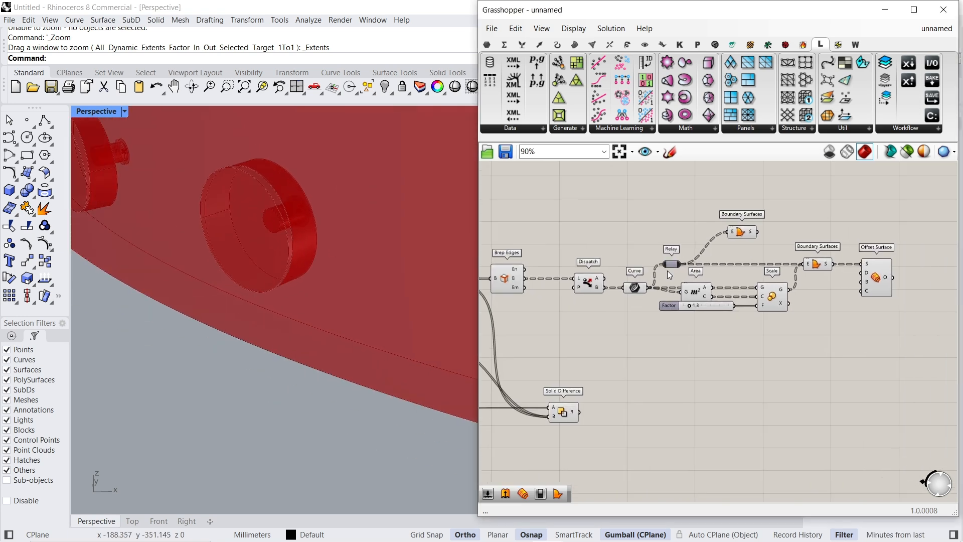
scroll(841, 292, "down", 2)
left_click_drag(926, 236, 636, 332)
right_click(636, 332)
left_click(673, 318)
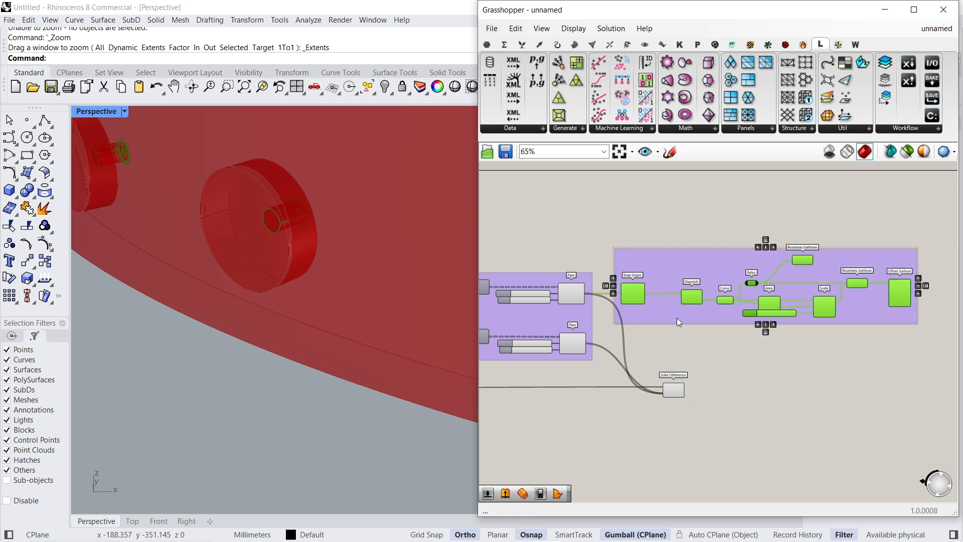
left_click_drag(757, 281, 812, 200)
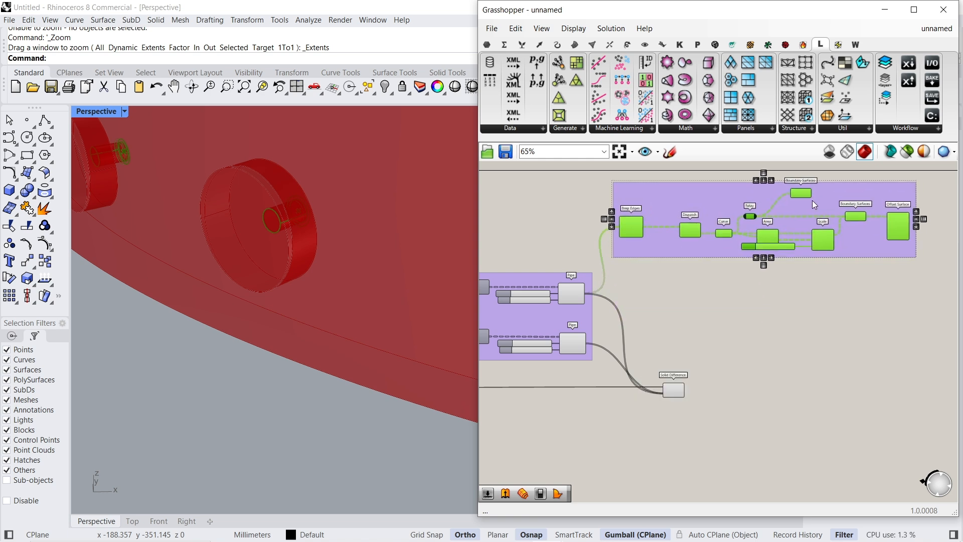
left_click(721, 363)
- Add a Brep Edges component fed by the lower Pipe's output P, above the Solid Difference component
left_click(674, 391)
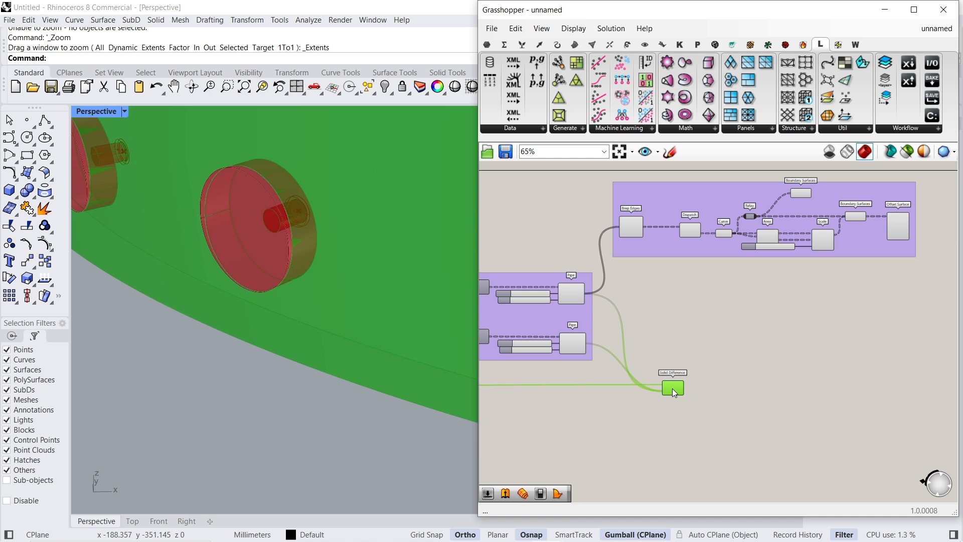
left_click(663, 352)
scroll(664, 351, "up", 4)
right_click_drag(684, 357, 688, 329)
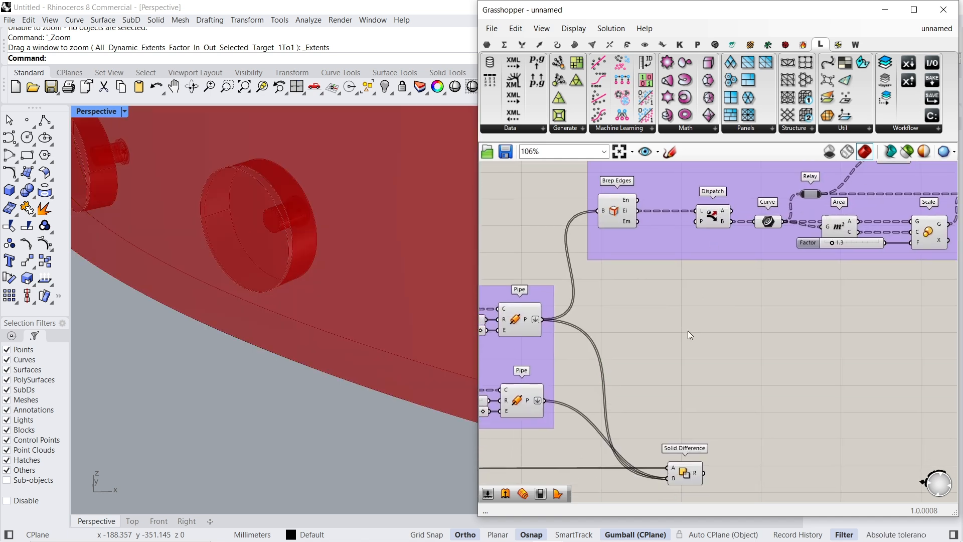
double_click(660, 377)
type("brep edges")
key("Return")
left_click_drag(646, 377, 545, 400)
left_click_drag(658, 381, 656, 405)
- Add a Dispatch component with its list input fed by the new Brep Edges output Ei
double_click(654, 401)
type("dis")
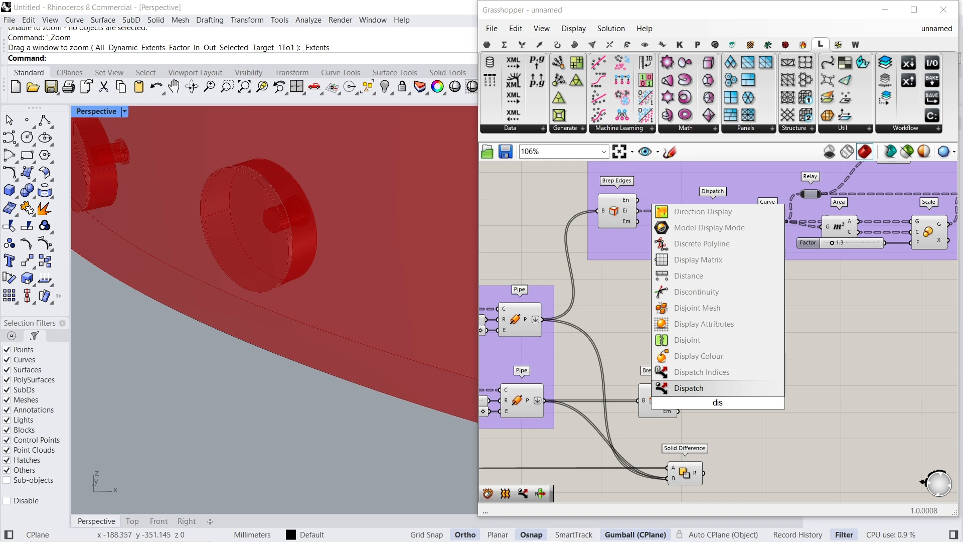
key("Return")
scroll(719, 411, "up", 2)
left_click_drag(665, 399, 664, 399)
left_click_drag(721, 402, 722, 407)
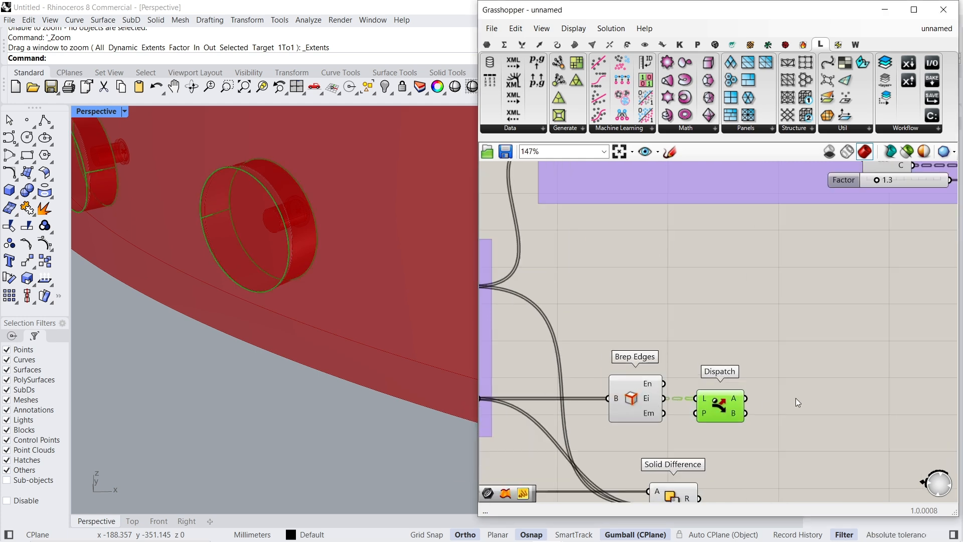
- Add a Curve parameter fed by output B of the new Dispatch, and inspect its large circles around the dome
double_click(796, 402)
type("cur")
key("Return")
left_click_drag(777, 398, 747, 413)
left_click(803, 398)
scroll(376, 317, "down", 3)
right_click_drag(376, 321, 261, 277)
right_click_drag(459, 357, 379, 377)
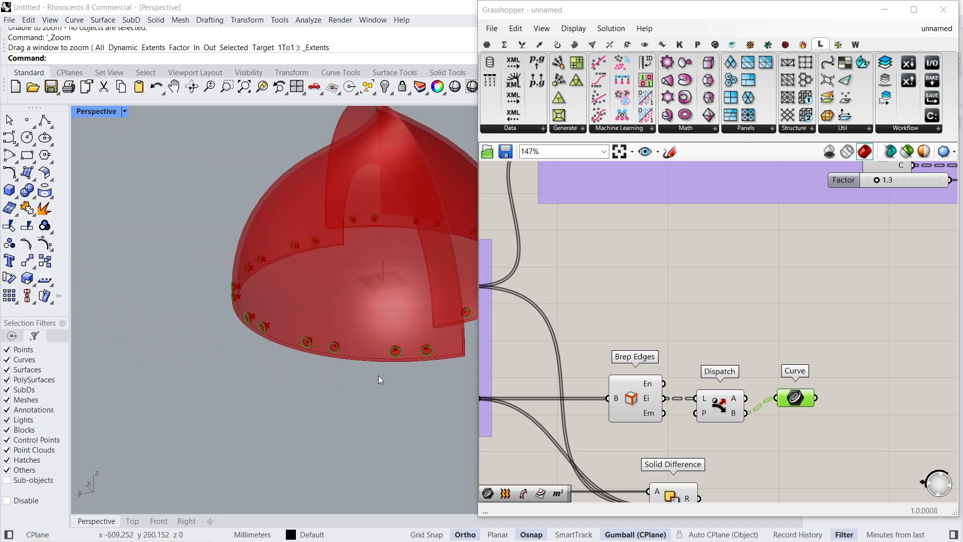
scroll(293, 362, "up", 10)
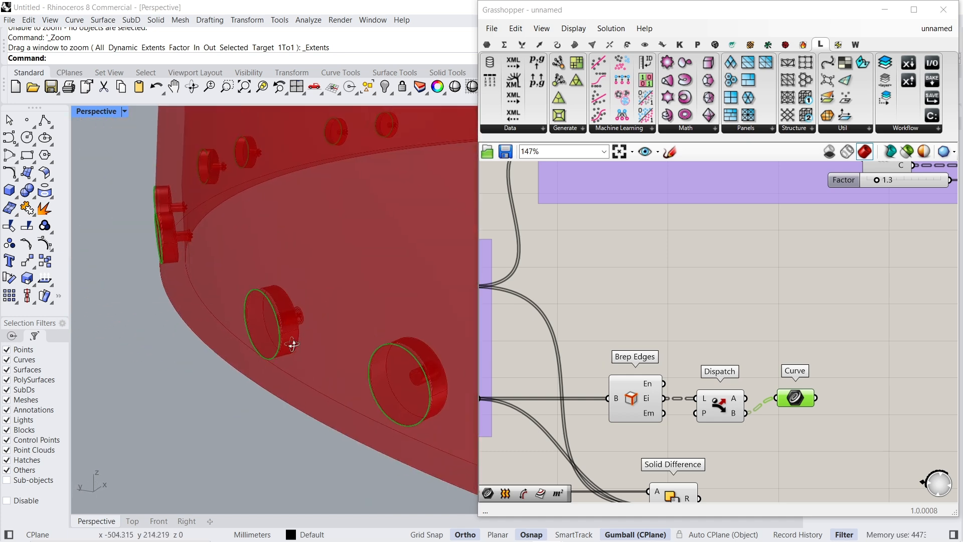
right_click_drag(292, 344, 286, 341)
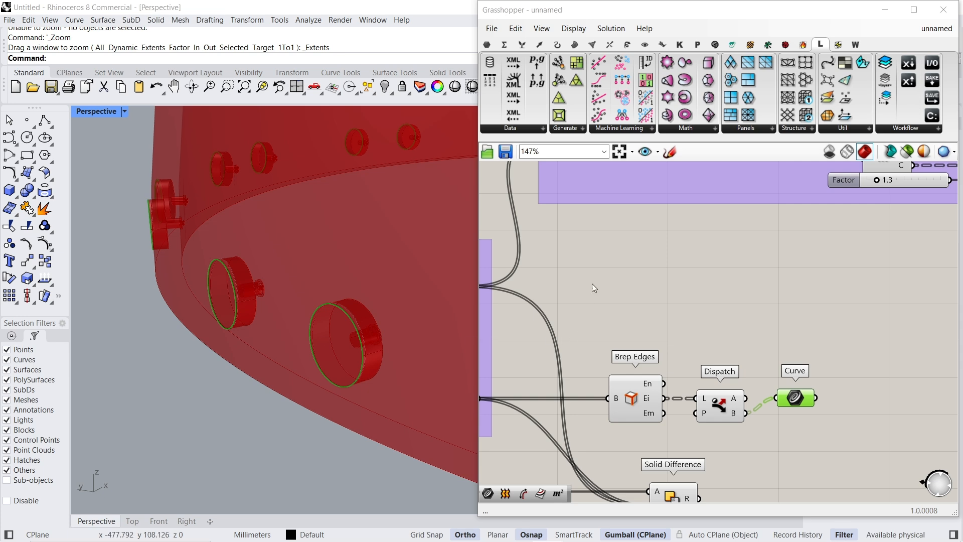
- Line up the new Curve parameter with Dispatch output B and add an Area component fed by it
scroll(592, 284, "down", 2)
right_click_drag(796, 401, 743, 406)
left_click_drag(685, 374, 686, 385)
scroll(703, 382, "up", 3)
double_click(766, 381)
type("are")
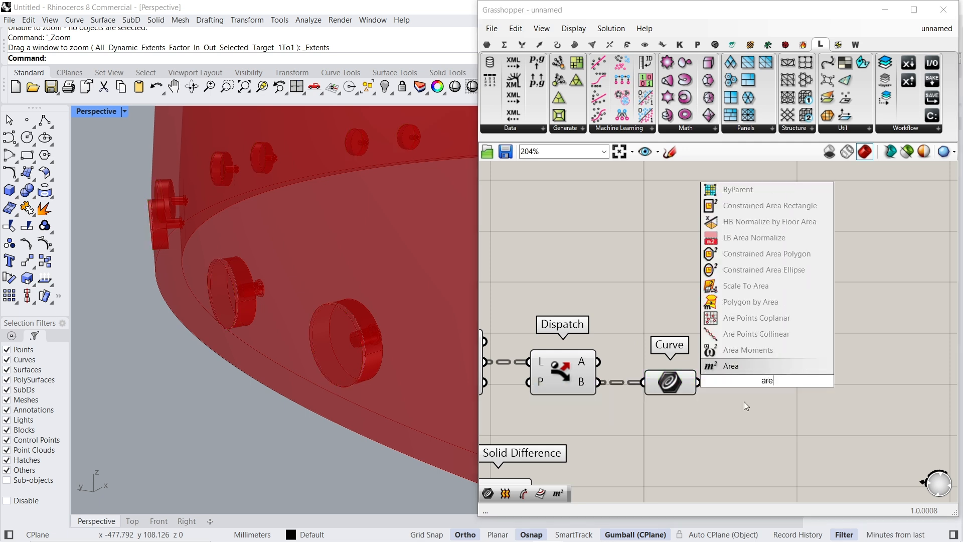
left_click(743, 373)
left_click(769, 378)
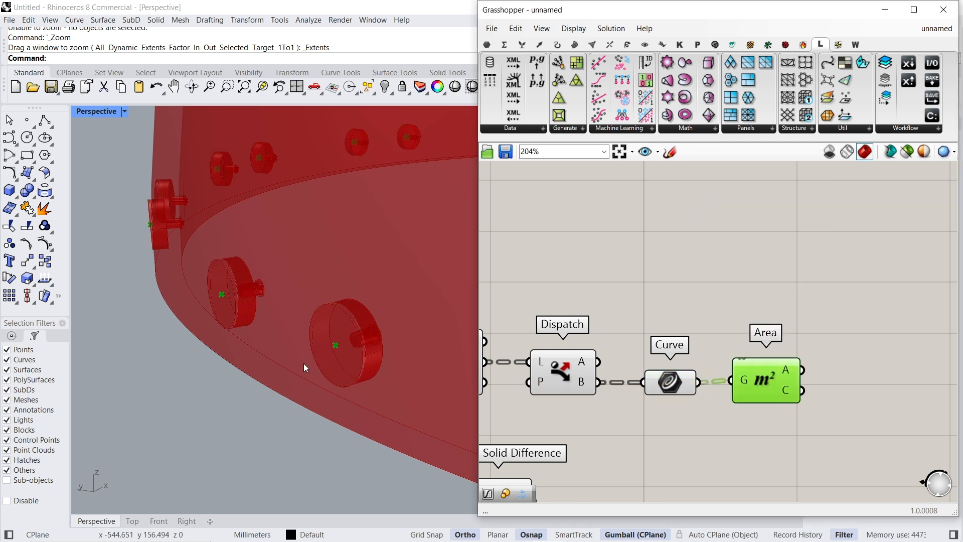
left_click_drag(751, 381, 751, 383)
- Add a Move component with its geometry input fed by the Area centroids from output C
right_click_drag(857, 374, 745, 378)
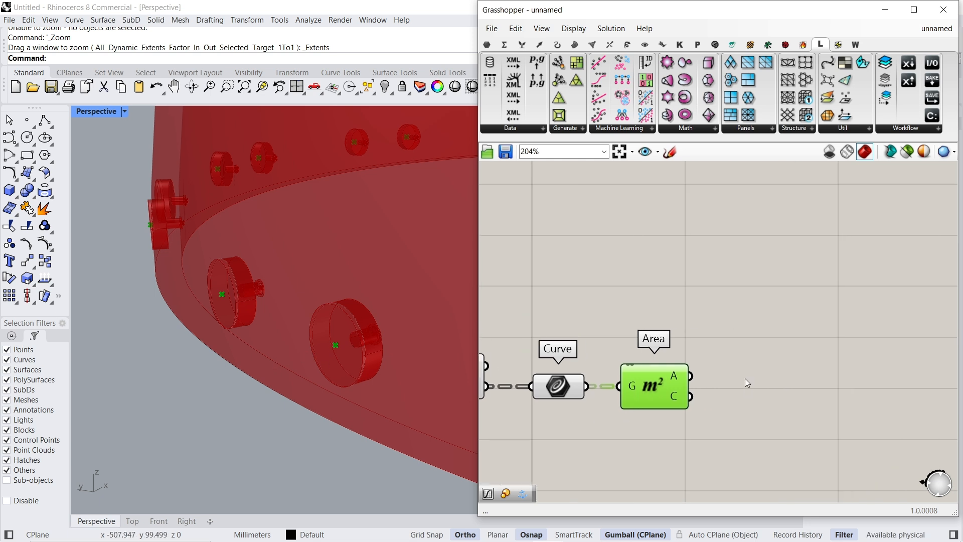
left_click(745, 378)
double_click(745, 378)
type("move")
key("Return")
left_click_drag(707, 383, 691, 396)
left_click_drag(753, 380, 845, 408)
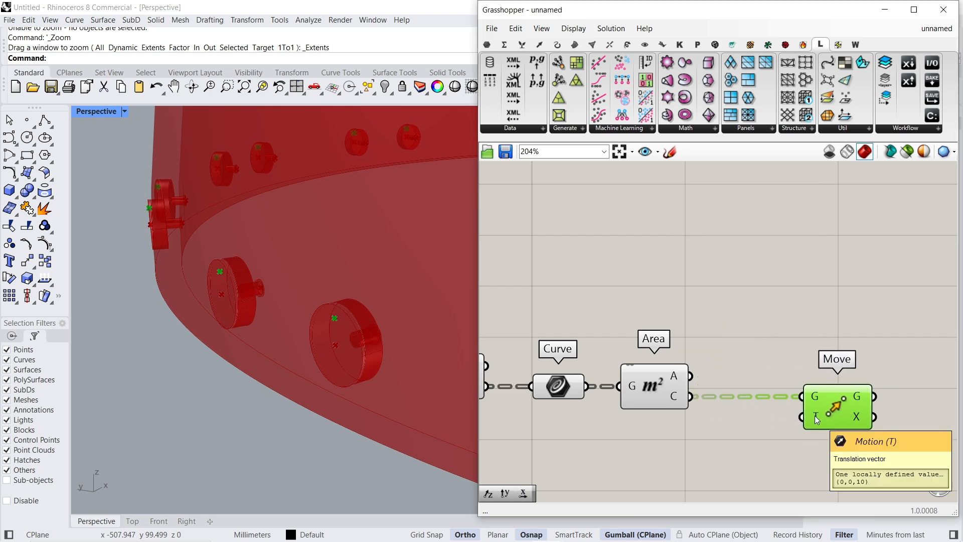
- Add a Relay below the lower Line component that feeds the 15 mm pipe, and feed it from Line output L
scroll(772, 338, "down", 2)
right_click_drag(613, 357, 716, 358)
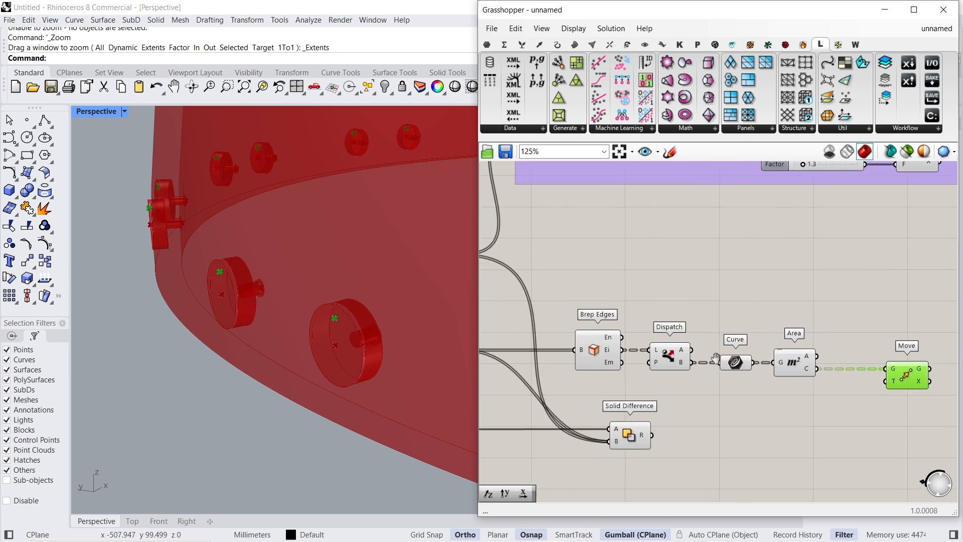
right_click_drag(613, 358, 750, 358)
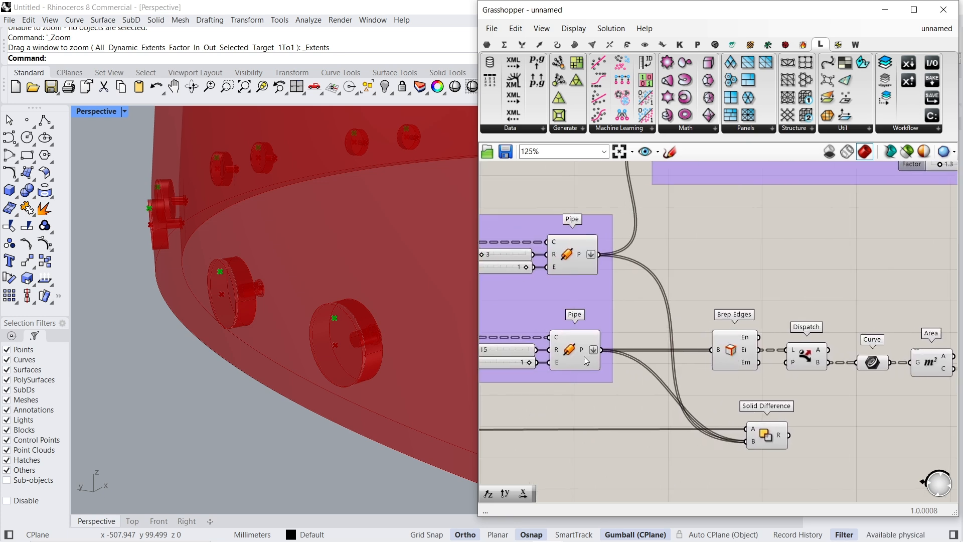
left_click(570, 354)
right_click_drag(575, 354, 751, 345)
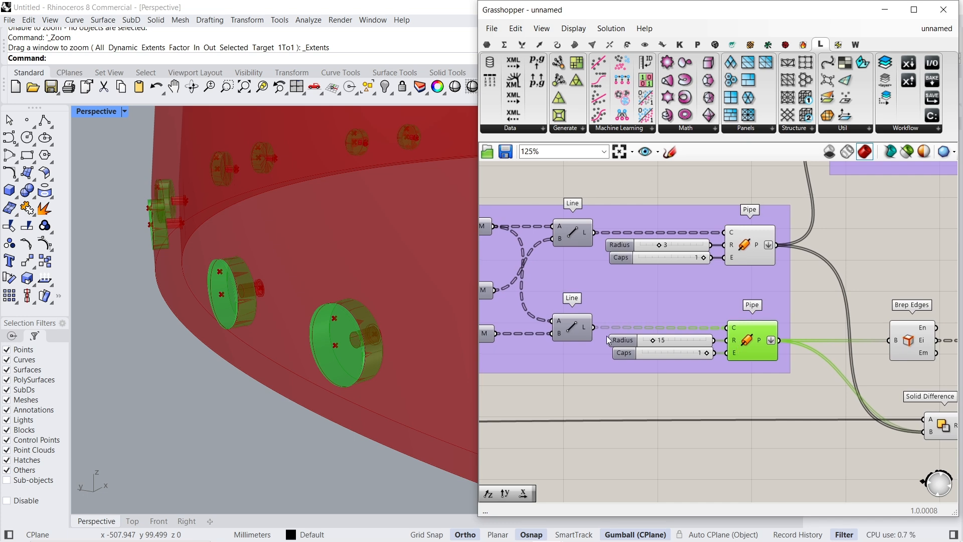
left_click(582, 325)
double_click(604, 402)
type("relay")
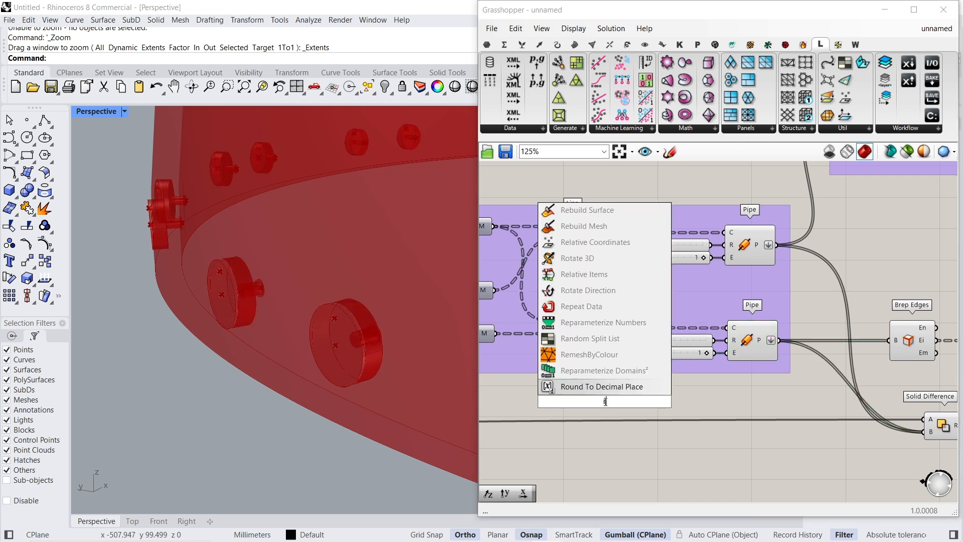
key("Return")
left_click(577, 333)
right_click(569, 409)
left_click(589, 365)
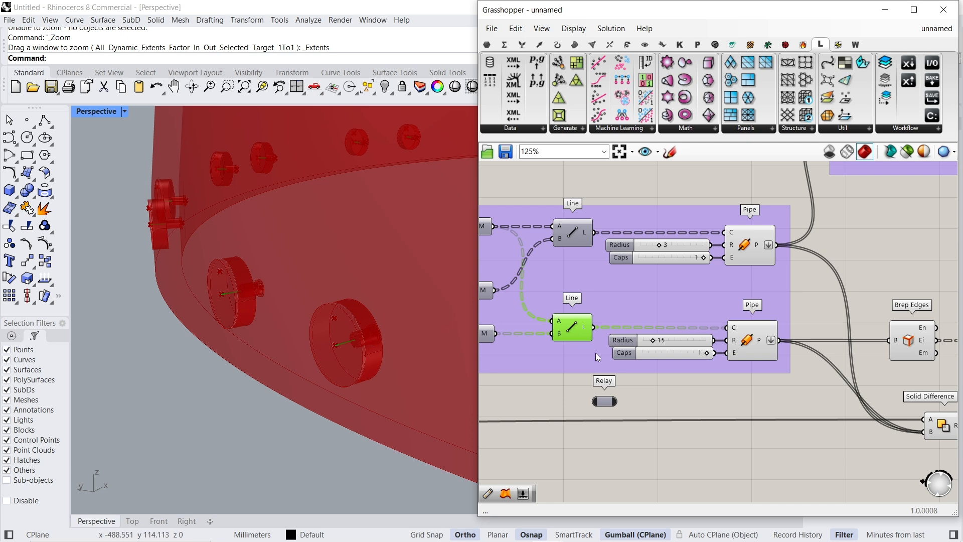
left_click_drag(595, 359, 593, 400)
- Insert a second Relay along the wire near Move and connect it to Move's Motion input T
left_click_drag(605, 402, 717, 448)
right_click_drag(767, 444, 646, 324)
double_click(544, 304)
left_click_drag(544, 305, 524, 266)
left_click(577, 277)
right_click_drag(577, 278, 690, 295)
left_click_drag(638, 284, 593, 360)
left_click_drag(710, 346, 841, 361)
right_click_drag(921, 359, 662, 369)
left_click_drag(580, 372, 823, 374)
right_click_drag(867, 361, 671, 392)
left_click_drag(629, 402, 736, 311)
left_click(763, 309)
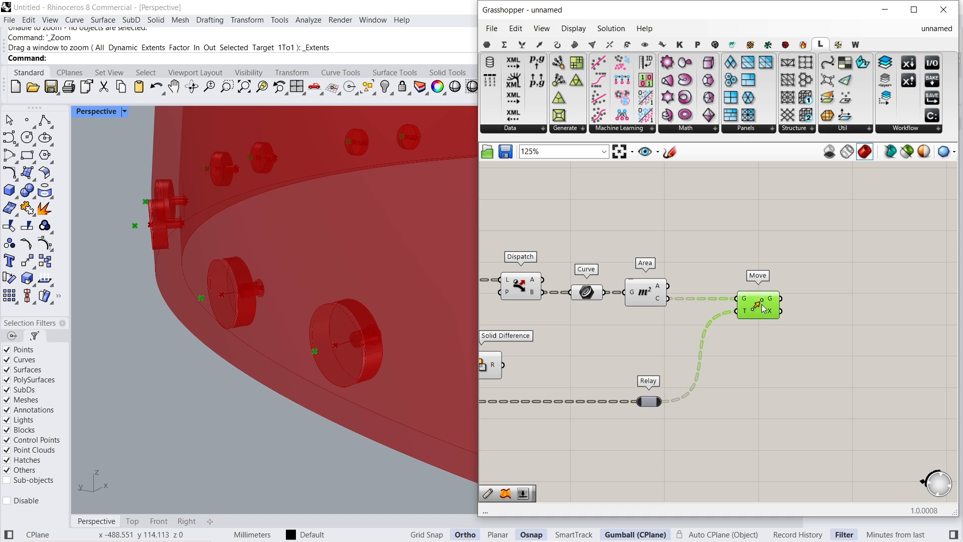
- Examine the moved points beside the pipes and trace the Relay's source line upstream to the Offset Curve component
scroll(216, 275, "up", 5)
left_click(737, 420)
right_click_drag(737, 420, 752, 376)
scroll(753, 375, "up", 1)
scroll(753, 375, "down", 3)
right_click_drag(620, 358, 819, 334)
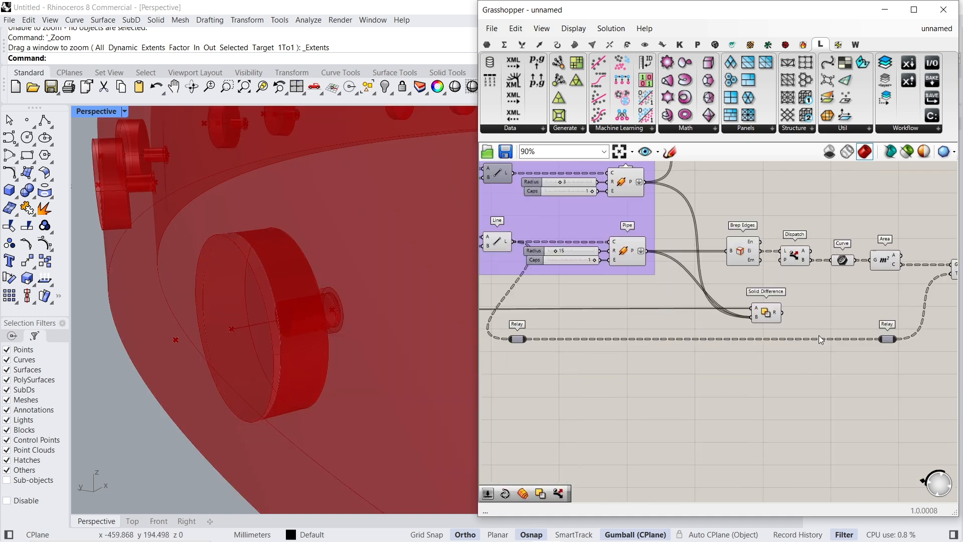
right_click_drag(664, 319, 726, 365)
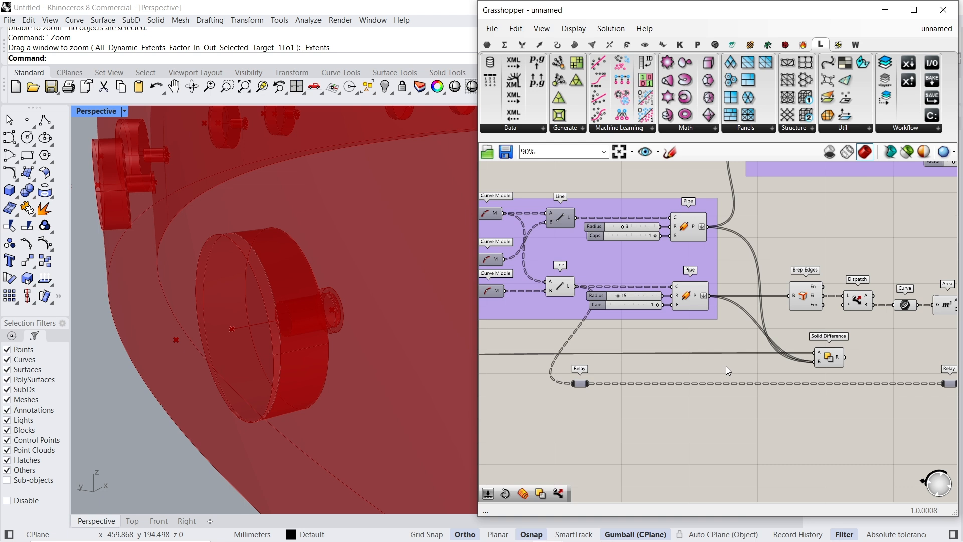
right_click_drag(589, 340, 784, 351)
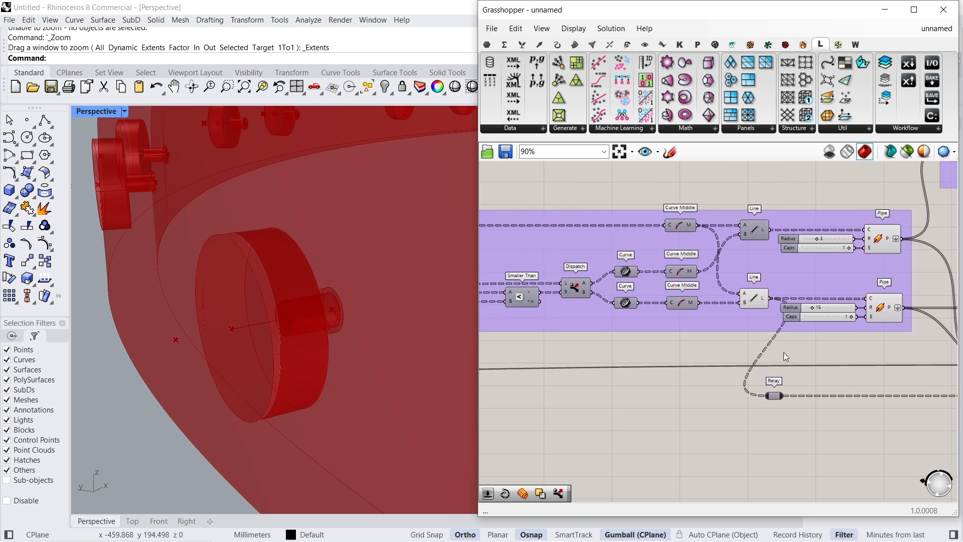
right_click_drag(657, 344, 819, 346)
right_click_drag(545, 302, 634, 321)
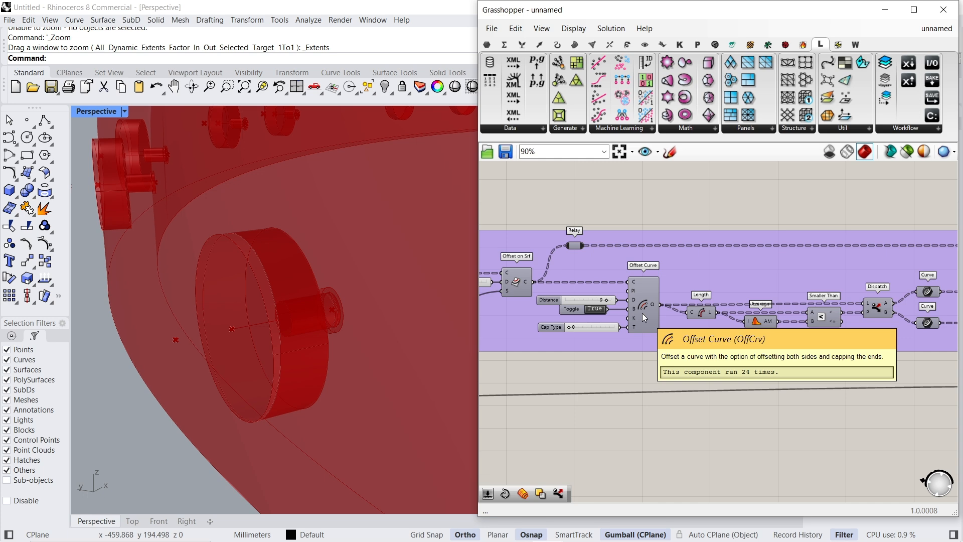
scroll(606, 317, "up", 3)
scroll(607, 318, "down", 6)
right_click_drag(764, 317, 597, 305)
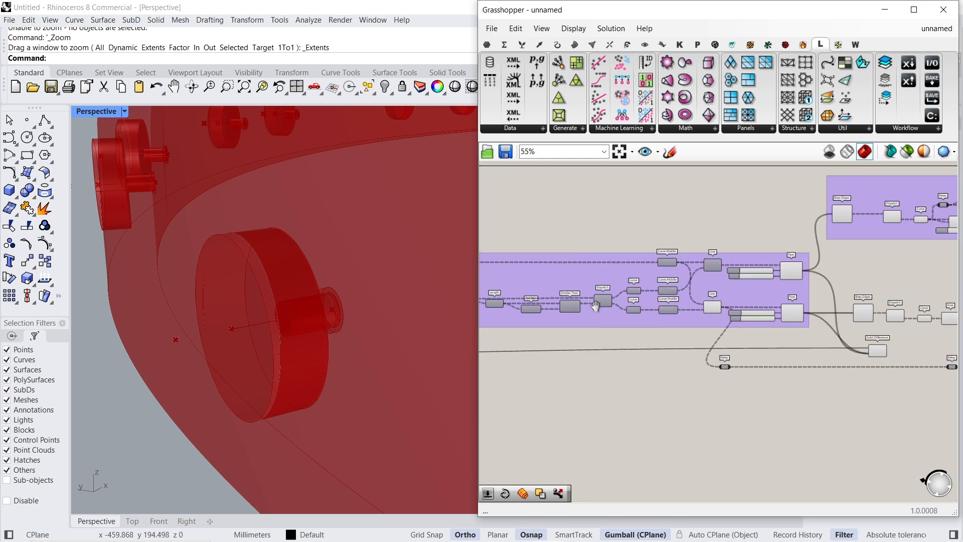
scroll(759, 296, "up", 5)
left_click(660, 326)
scroll(661, 326, "down", 3)
right_click_drag(851, 388, 862, 372)
right_click_drag(584, 356, 800, 383)
right_click_drag(586, 375, 669, 372)
scroll(696, 365, "up", 3)
- Duplicate Offset Curve with its three inputs, Length, Average, Smaller Than, Dispatch, and the lower Curve, Curve Middle and Line below the purple group
left_click(689, 307)
right_click(729, 169)
left_click(739, 180)
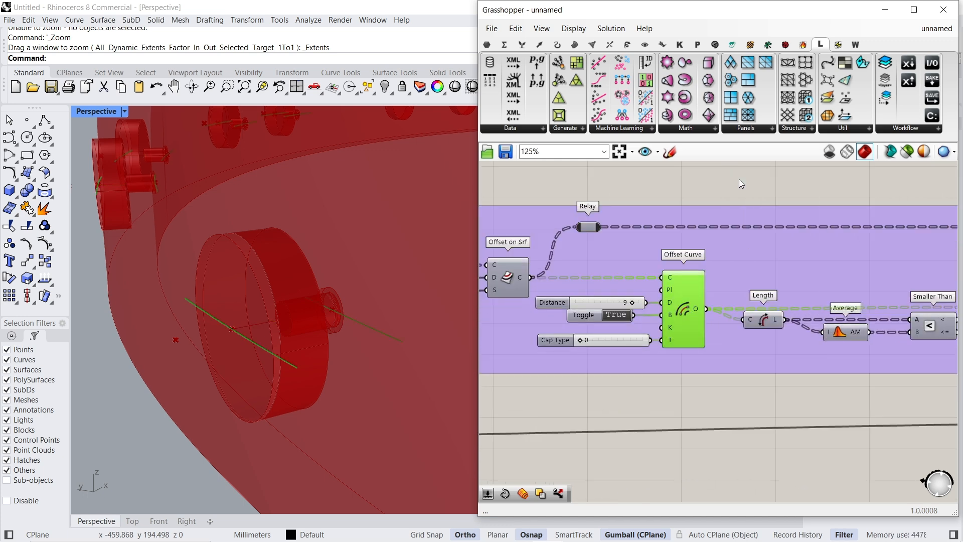
left_click(610, 302)
key("Caps_Lock")
key("Caps_Lock")
left_click(595, 315, "shift")
left_click(598, 341, "shift")
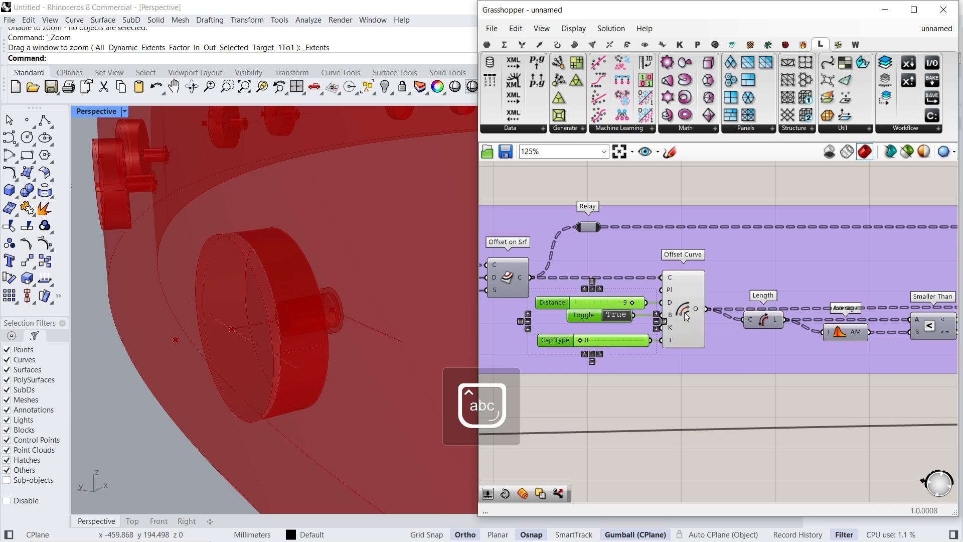
left_click(685, 313, "shift")
left_click(764, 320, "shift")
left_click(843, 332, "shift")
left_click(931, 326, "shift")
right_click_drag(932, 325, 642, 342)
left_click(719, 332, "shift")
right_click_drag(719, 334, 683, 359)
left_click(882, 343, "shift")
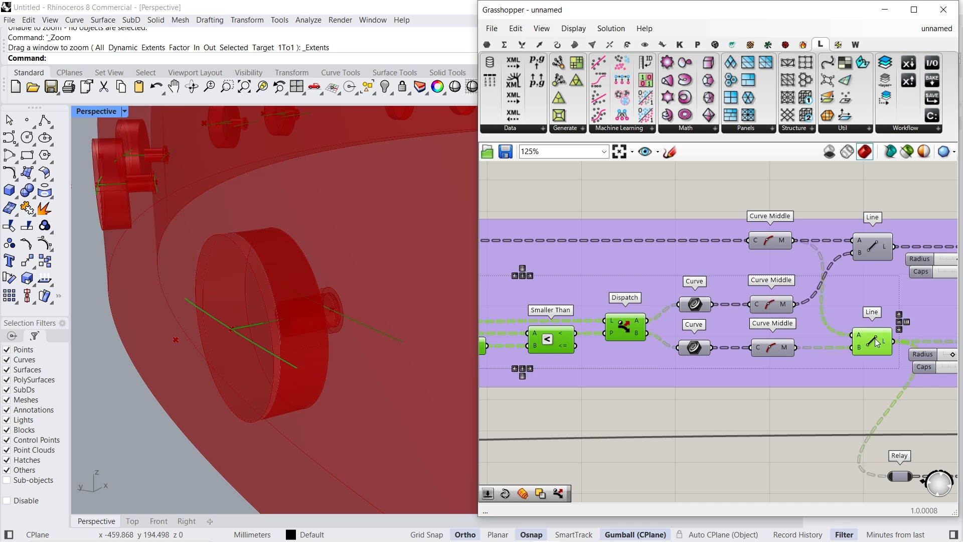
left_click(702, 349, "shift")
scroll(704, 350, "down", 3)
right_click_drag(860, 347, 846, 331)
scroll(922, 314, "up", 1)
scroll(847, 333, "up", 1)
right_click_drag(588, 362, 793, 278)
scroll(789, 327, "down", 1)
scroll(727, 323, "down", 1)
left_click_drag(836, 255, 843, 389, "alt")
left_click(838, 416)
- Delete the Relay near the original Line, feed the remaining Relay from the duplicated Line's output L, and align it with that Line
right_click_drag(841, 365, 665, 352)
left_click(679, 323)
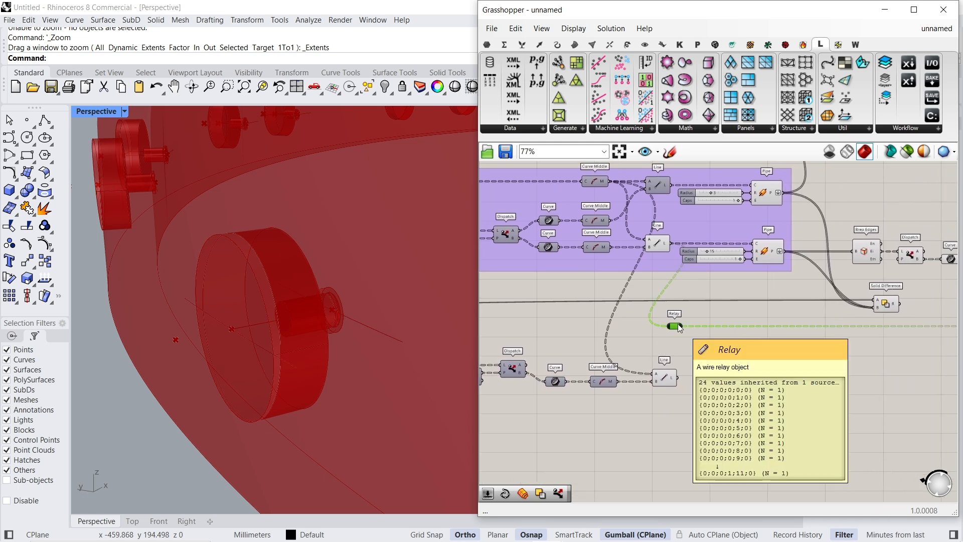
key("Delete")
right_click_drag(828, 331, 581, 373)
left_click(737, 367)
left_click_drag(736, 369, 573, 396)
scroll(736, 377, "down", 4)
scroll(596, 393, "up", 5)
right_click_drag(853, 354, 737, 378)
left_click_drag(826, 361, 828, 423)
scroll(826, 423, "down", 3)
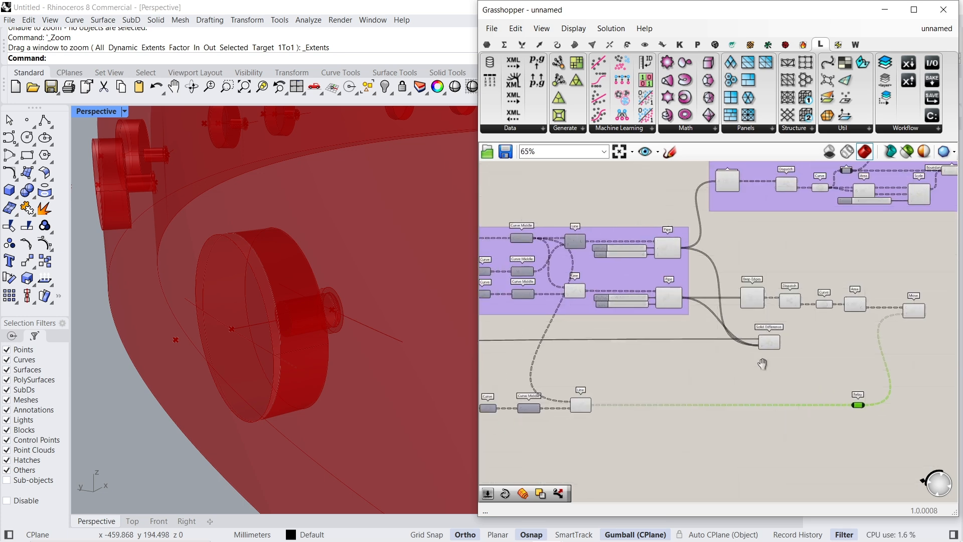
- Add a number slider set to 15 beside the duplicated Offset Curve's inputs
scroll(628, 410, "up", 5)
left_click(713, 384)
right_click_drag(656, 346, 873, 346)
right_click_drag(620, 393, 796, 341)
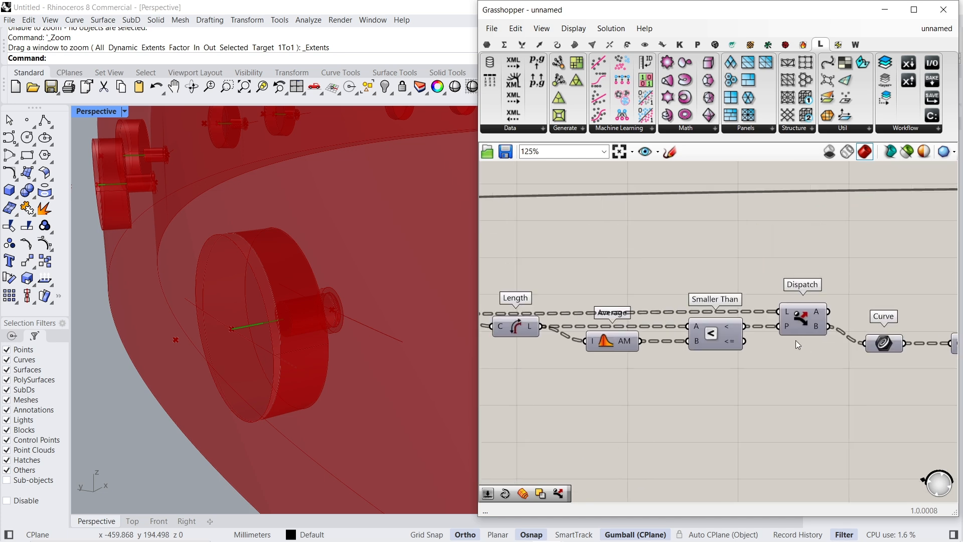
right_click_drag(609, 341, 830, 333)
scroll(631, 319, "down", 1)
scroll(625, 301, "up", 3)
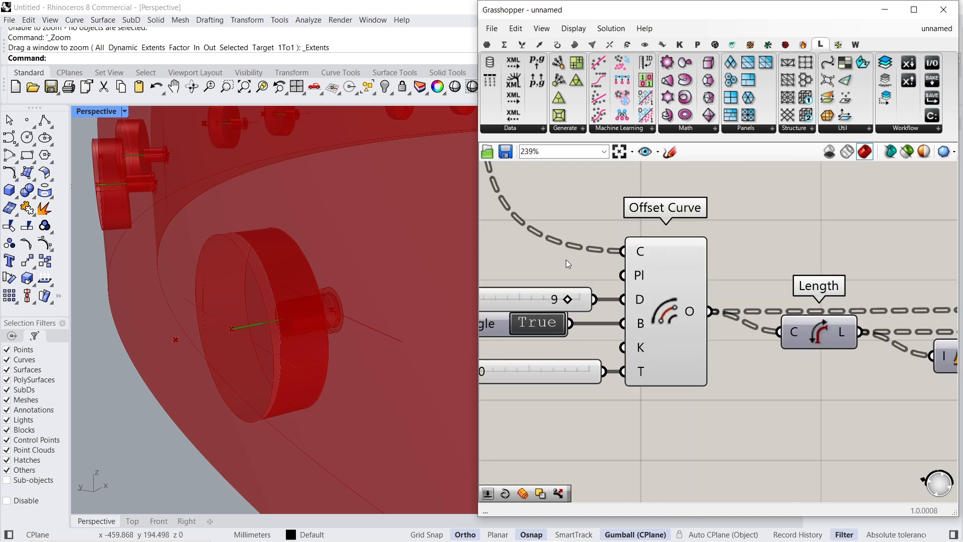
double_click(585, 271)
type("15")
key("Return")
- Feed the duplicated Offset Curve's distance input D from the new slider and delete its old distance slider
scroll(695, 324, "down", 1)
left_click(559, 277)
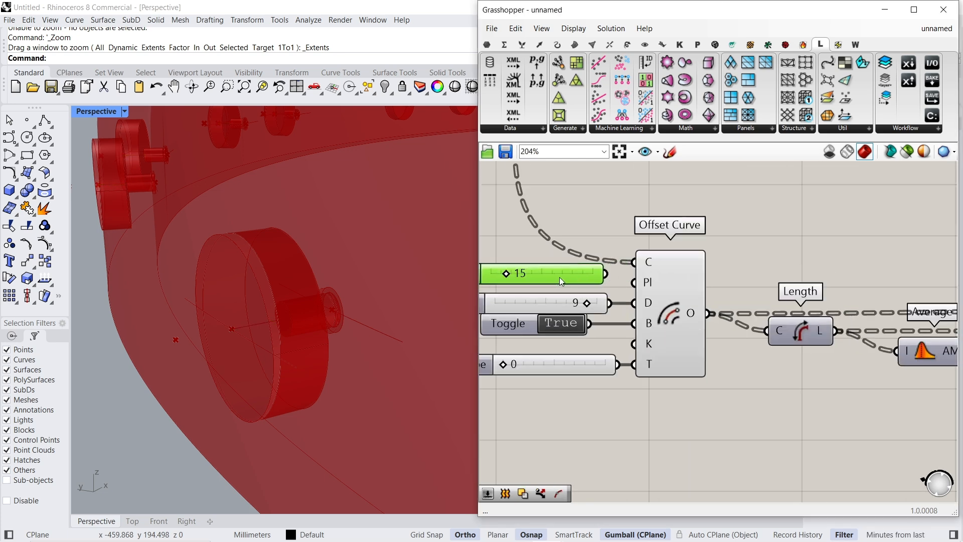
left_click_drag(601, 280, 575, 306)
left_click(560, 300)
key("Delete")
- Examine the duplicated chain through to Move, checking its translation input and the moved points beside the pipes
scroll(575, 304, "down", 4)
right_click_drag(893, 327, 719, 343)
scroll(854, 354, "up", 3)
right_click_drag(929, 336, 717, 338)
left_click(779, 334)
scroll(206, 339, "down", 5)
right_click_drag(206, 339, 209, 346)
scroll(757, 288, "down", 3)
right_click_drag(820, 293, 605, 349)
scroll(604, 349, "down", 3)
right_click_drag(919, 274, 697, 309)
scroll(696, 308, "up", 5)
left_click(679, 300)
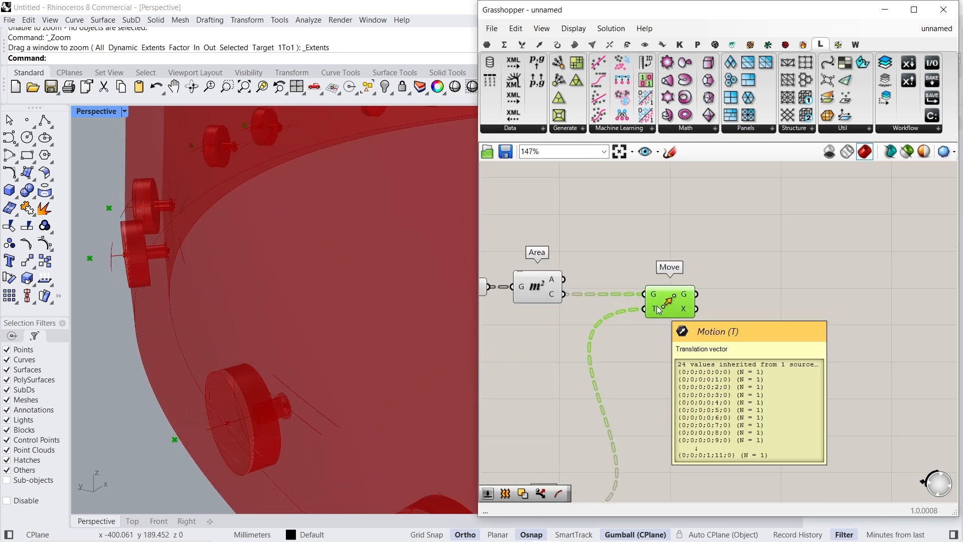
- Read the line lengths carried by the Relay in a temporary Panel, and delete the Panel
scroll(657, 306, "down", 3)
left_click(687, 405)
double_click(687, 405)
type("pane")
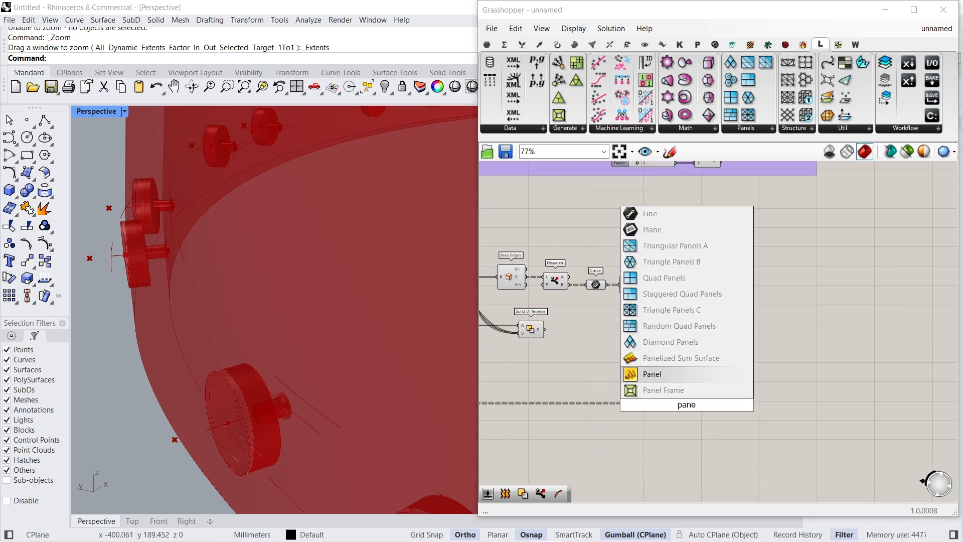
key("Return")
scroll(687, 404, "up", 4)
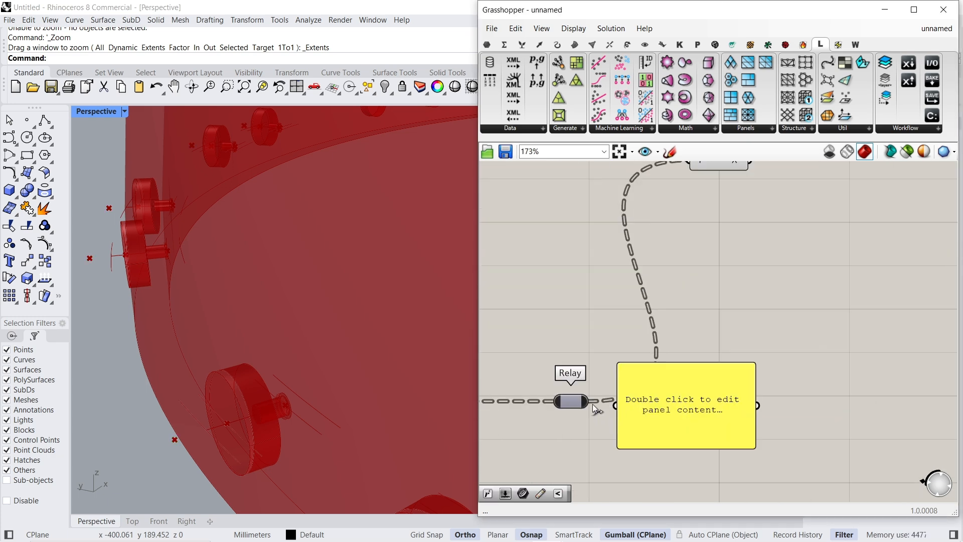
left_click(715, 384)
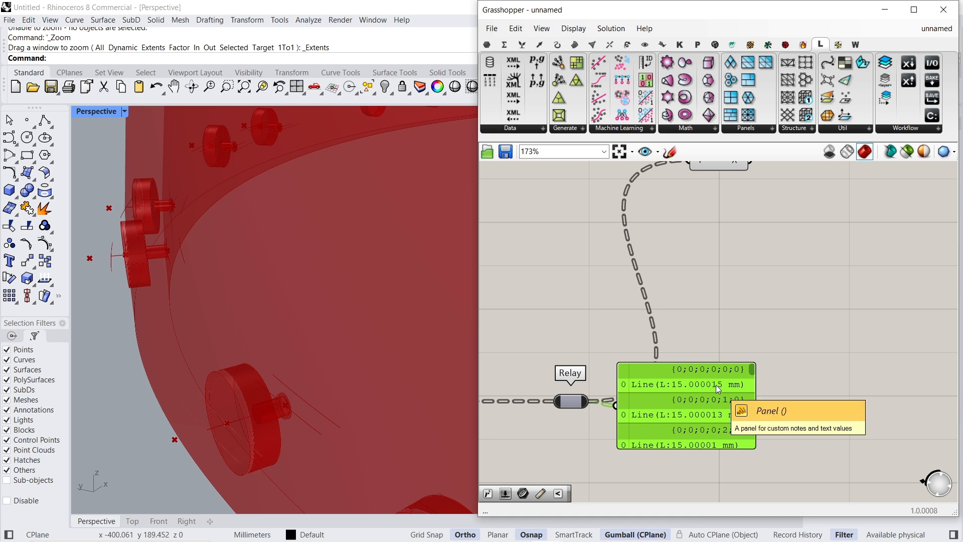
key("Delete")
- Inspect Move's points, the edges reaching Dispatch, and the large circles held by the Curve parameter
scroll(716, 383, "down", 3)
right_click_drag(731, 224, 736, 292)
scroll(737, 292, "up", 5)
left_click(718, 326)
right_click_drag(551, 322, 715, 319)
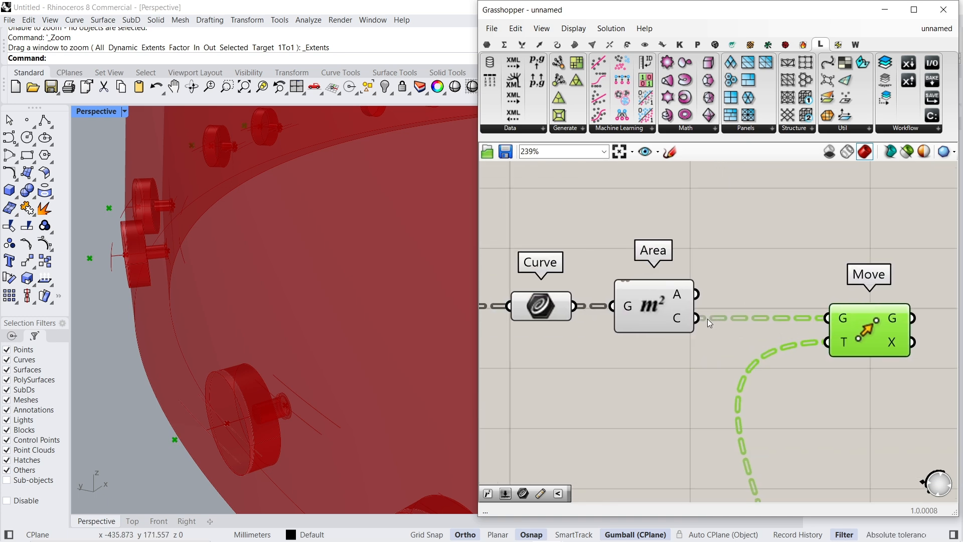
scroll(707, 319, "down", 2)
right_click_drag(514, 296, 669, 325)
left_click(664, 334)
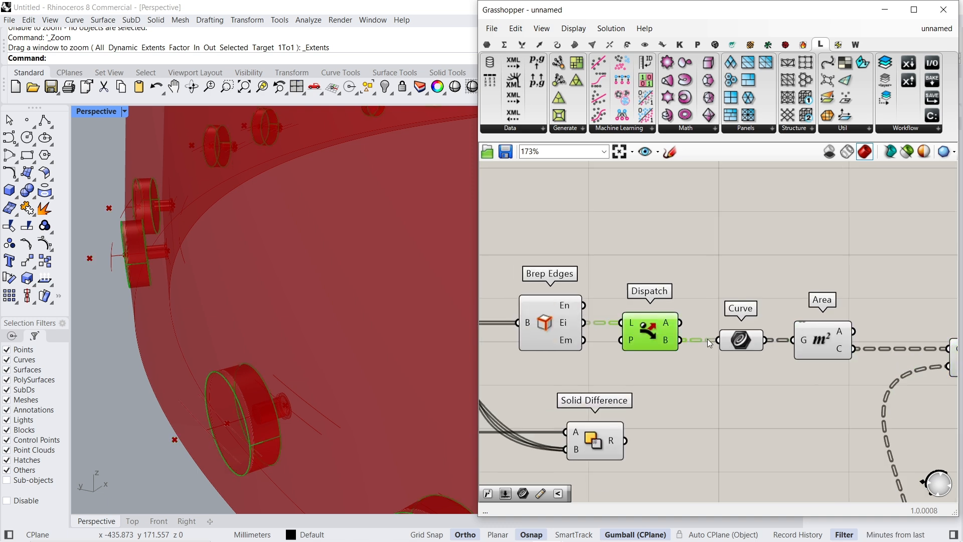
left_click(742, 341)
right_click_drag(820, 340, 696, 296)
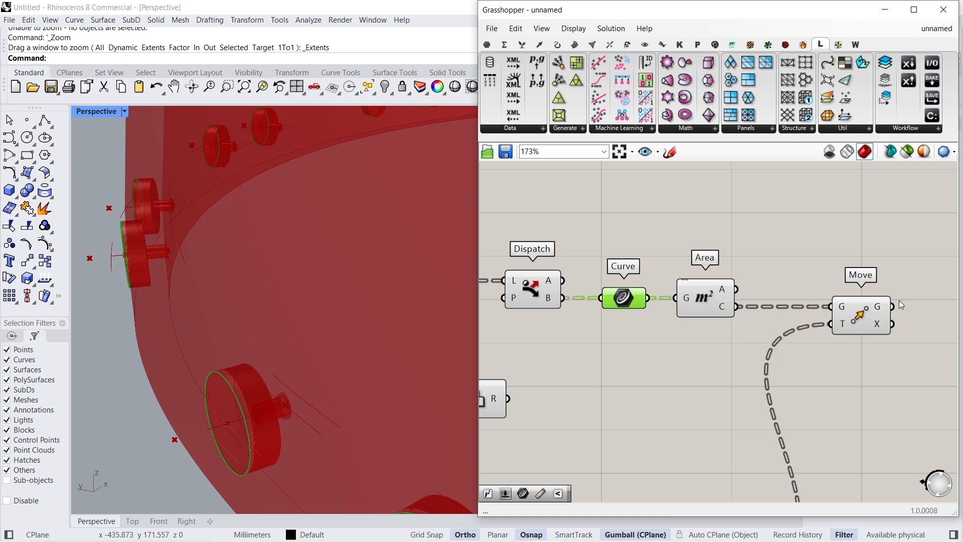
- Add a Line component running from Area's centroids (C) to Move's translated points (G)
left_click(860, 315)
left_click(708, 302)
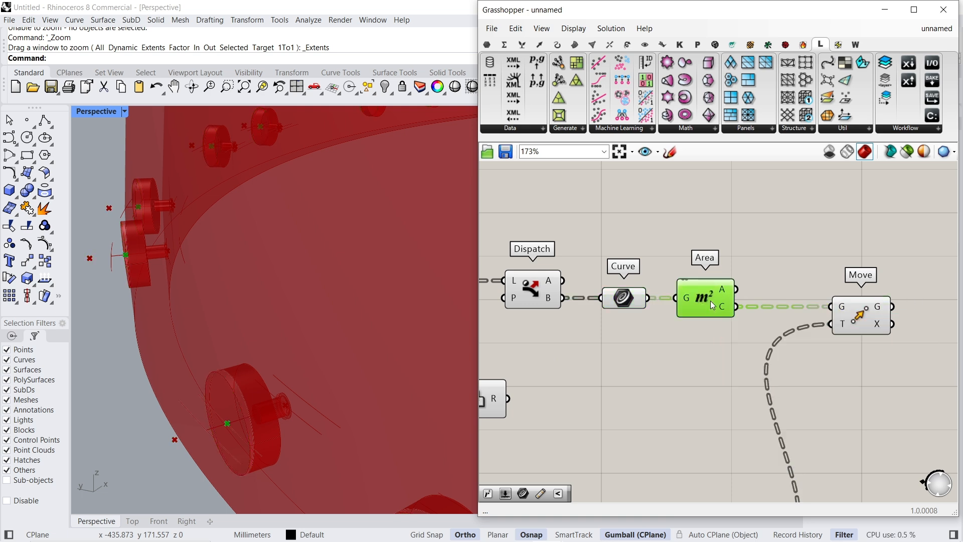
left_click(866, 317)
right_click_drag(866, 317, 777, 345)
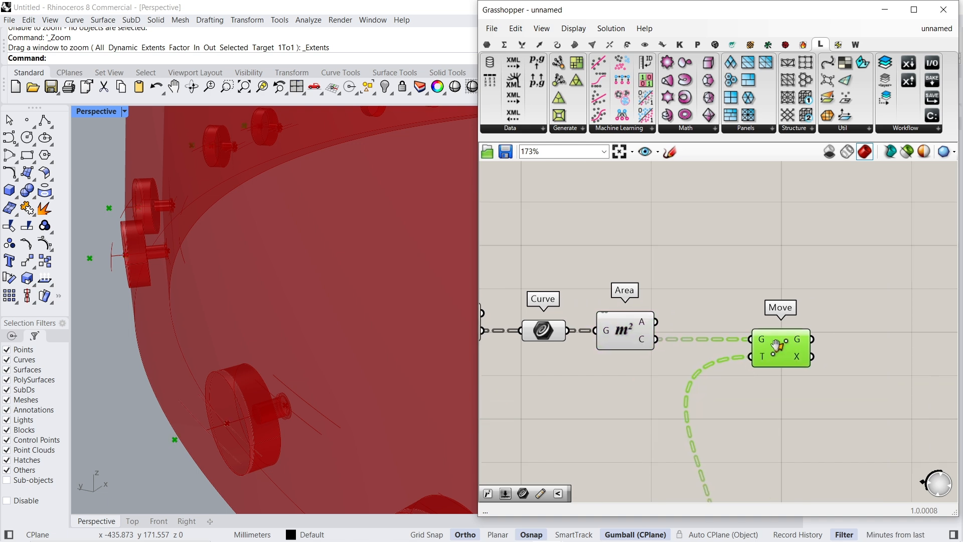
double_click(750, 273)
type("line")
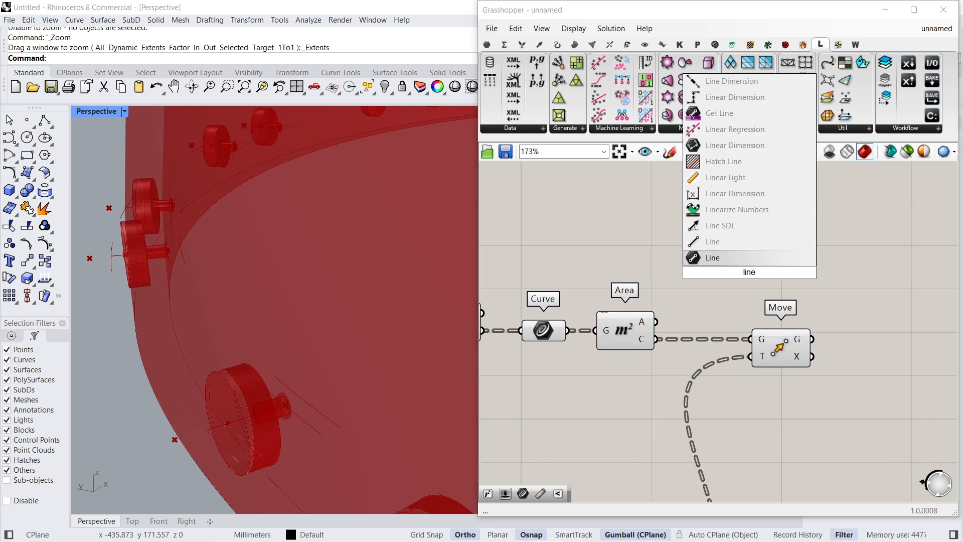
left_click(740, 245)
left_click_drag(720, 264, 656, 339)
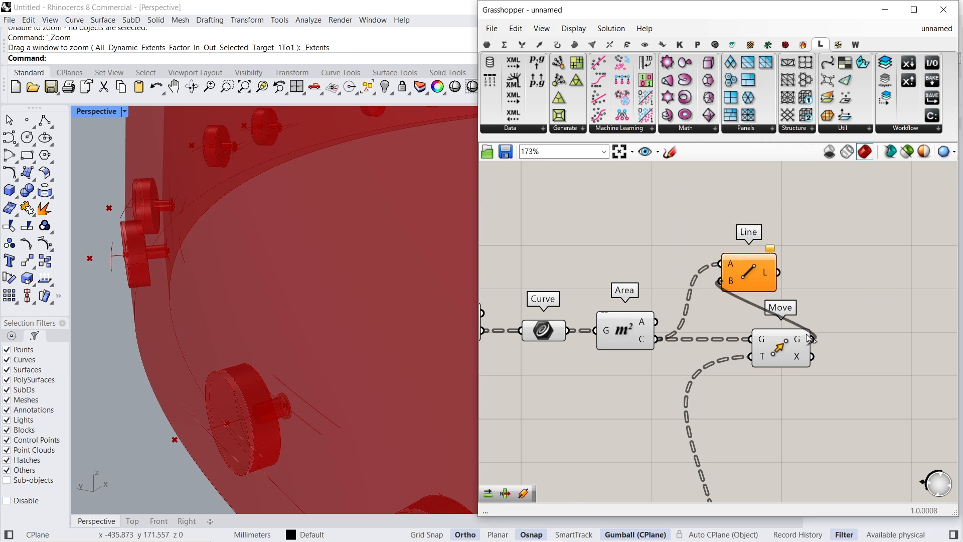
left_click_drag(808, 337, 811, 338)
- Hide the previews of Solid Difference and the Brep Edges, Dispatch, Curve and Area components
scroll(292, 386, "down", 4)
scroll(194, 314, "up", 6)
right_click_drag(195, 315, 220, 309)
right_click_drag(558, 267, 727, 275)
scroll(727, 275, "down", 3)
left_click(779, 215)
left_click_drag(780, 214, 612, 374)
key("ctrl+q")
left_click(655, 231)
right_click_drag(655, 231, 758, 235)
scroll(757, 234, "down", 2)
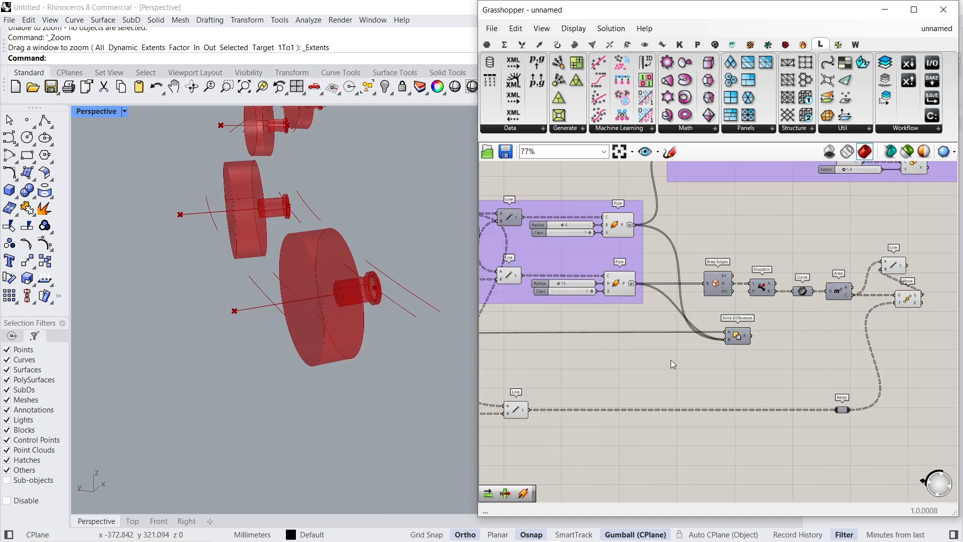
- Hide the previews of the Boundary Surfaces component chain built on the small pipe above the Solid Difference
right_click_drag(522, 321, 717, 317)
left_click(711, 399)
left_click_drag(856, 220, 715, 338)
scroll(752, 362, "down", 2)
left_click_drag(875, 245, 615, 330)
middle_click(644, 225)
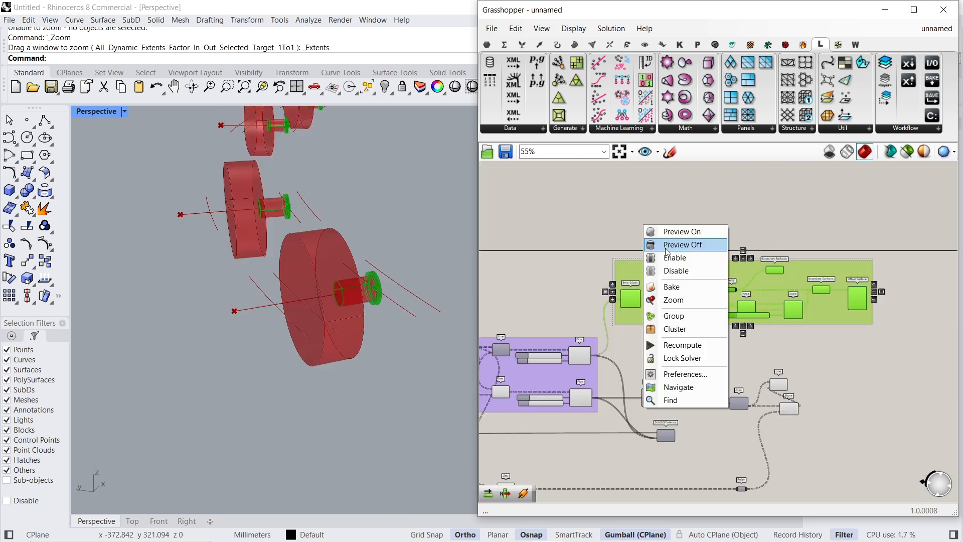
left_click(666, 246)
scroll(727, 376, "up", 4)
left_click(671, 373)
middle_click(654, 258)
left_click(677, 277)
- Hide the previews of the remaining construction curves upstream of the pipes and check the new Line in the viewport
right_click_drag(903, 321, 502, 276)
scroll(819, 322, "down", 3)
right_click_drag(521, 396, 893, 334)
left_click_drag(562, 184, 552, 400)
middle_click(585, 352)
left_click(608, 370)
left_click(636, 408)
right_click_drag(301, 371, 351, 386)
right_click_drag(919, 321, 532, 301)
scroll(781, 296, "up", 1)
scroll(811, 224, "up", 5)
left_click(781, 215)
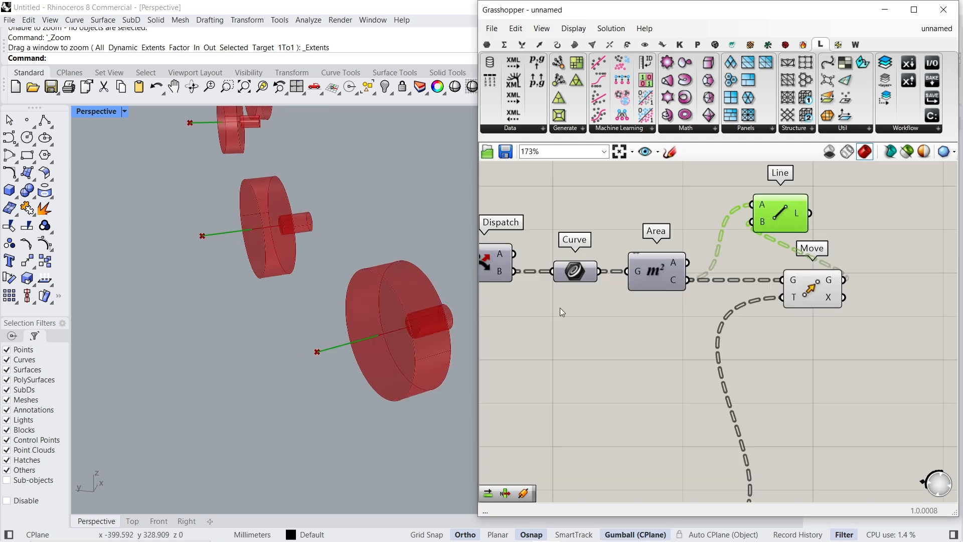
- Turn the Curve parameter's preview back on and check its large circles against the axis line
right_click_drag(362, 386, 306, 372)
right_click_drag(843, 307, 811, 330)
right_click_drag(605, 273, 722, 320)
left_click(660, 342)
middle_click(646, 252)
left_click(665, 259)
left_click(590, 303)
right_click_drag(288, 285, 383, 302)
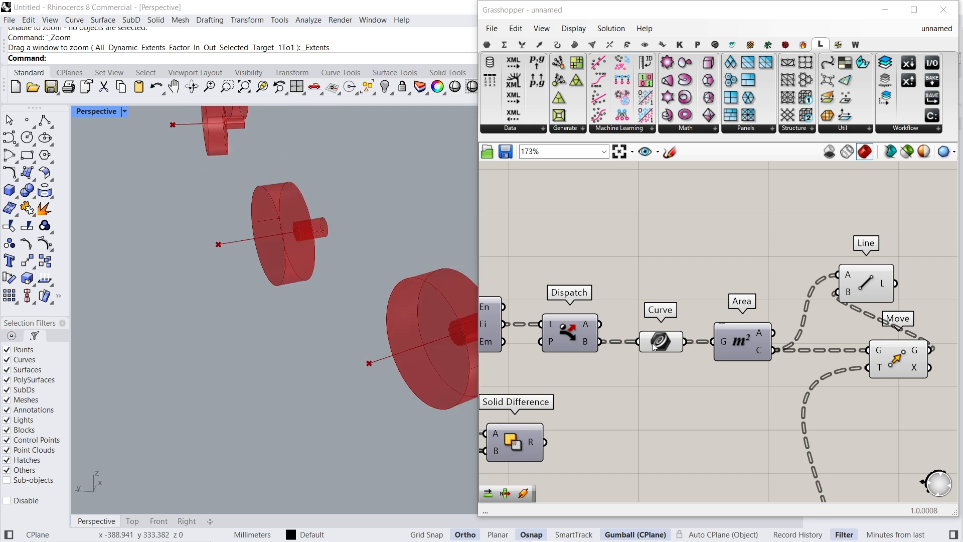
left_click(648, 344)
right_click_drag(386, 343, 308, 333)
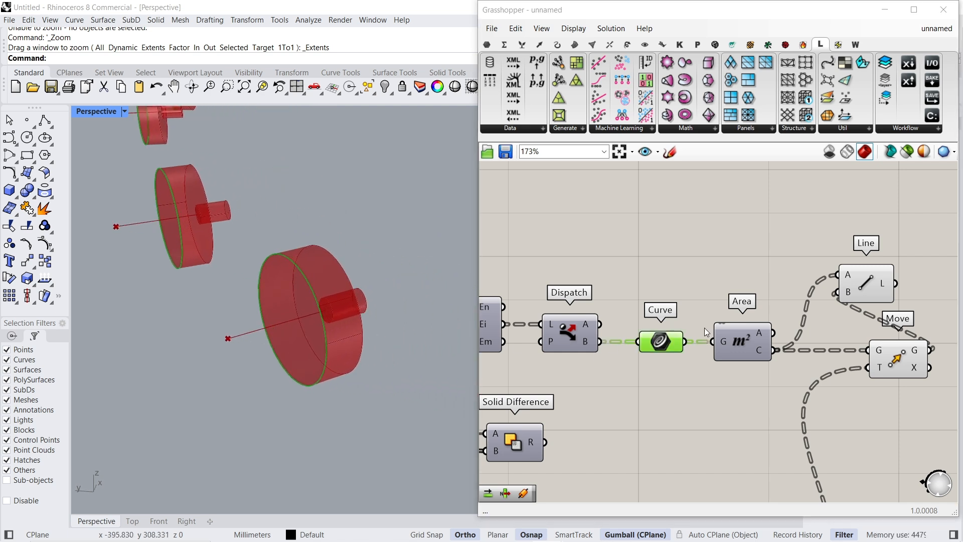
left_click(862, 289)
- Add an Arc SED component above the Curve and Area components
double_click(714, 244)
type("arc")
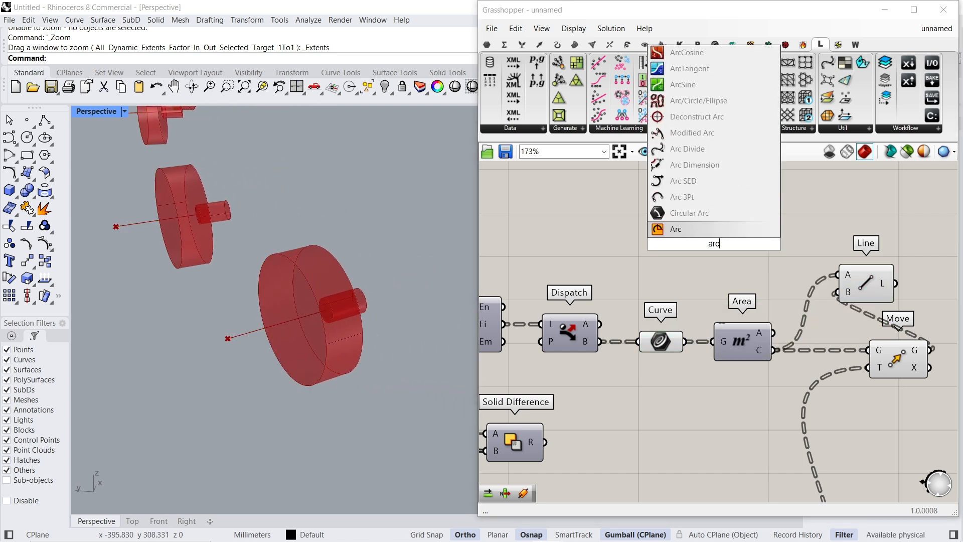
left_click(707, 182)
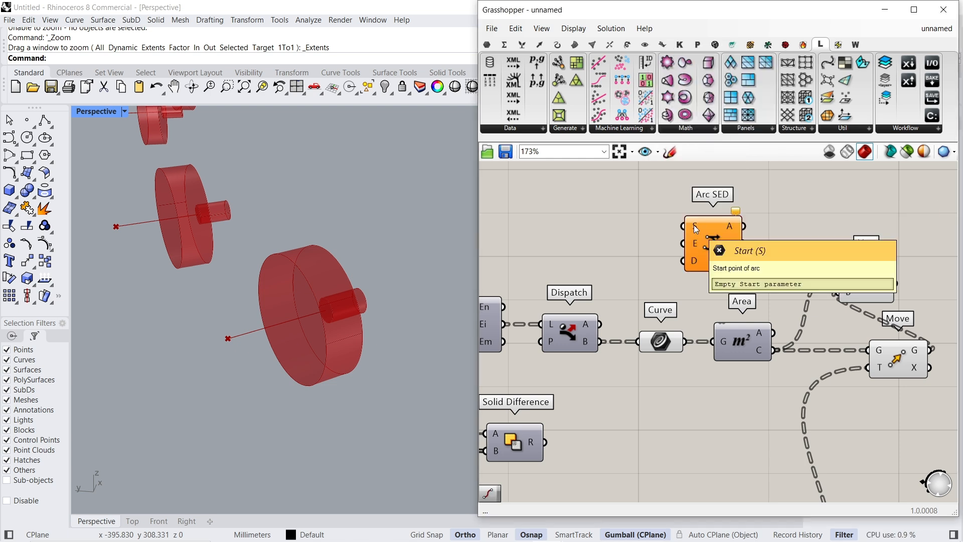
left_click(667, 341)
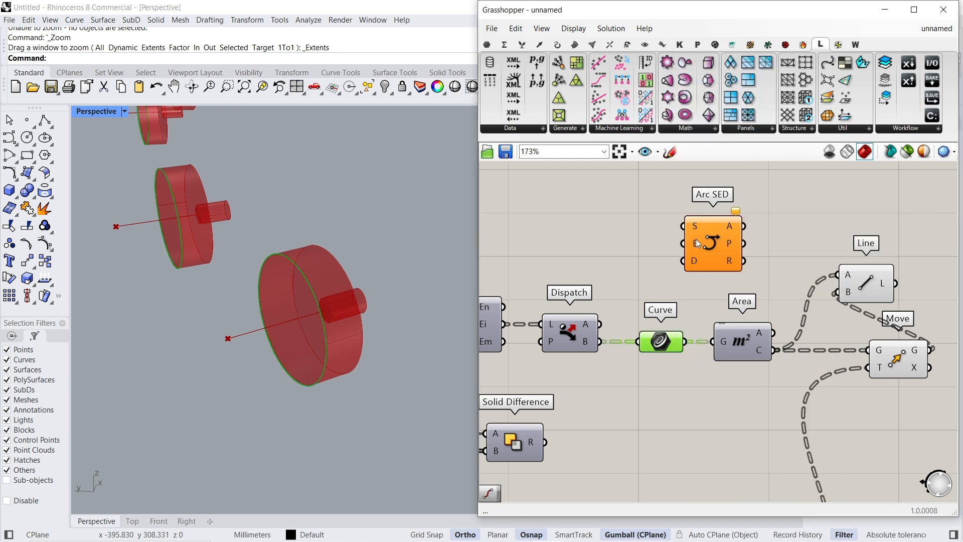
right_click_drag(712, 265, 637, 297)
left_click_drag(636, 297, 714, 236)
- Add a Curve Middle component and feed it the large circles from the Curve parameter
double_click(594, 246)
type("curve m")
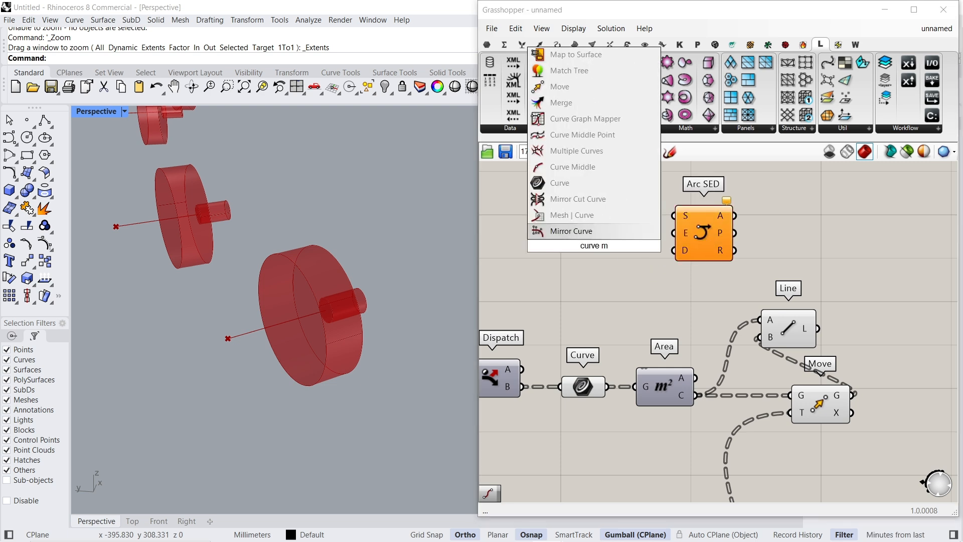
left_click(571, 179)
left_click_drag(587, 367, 565, 392)
left_click(603, 240)
right_click_drag(611, 272, 618, 301)
left_click_drag(603, 275, 574, 227)
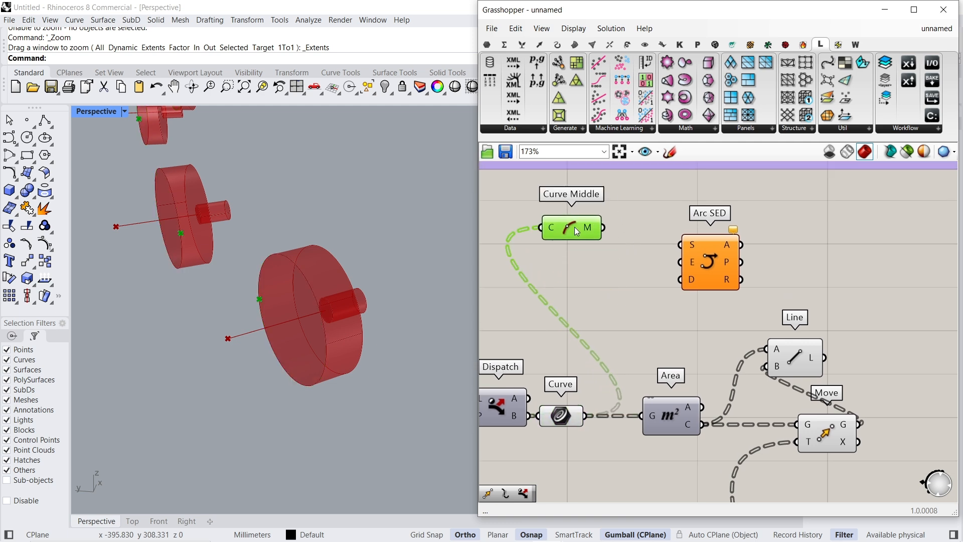
- Add an End Points component and feed it the same circles from the Curve parameter
double_click(585, 299)
type("edn")
key("BackSpace")
key("BackSpace")
type("nd")
key("Return")
left_click_drag(556, 299, 586, 416)
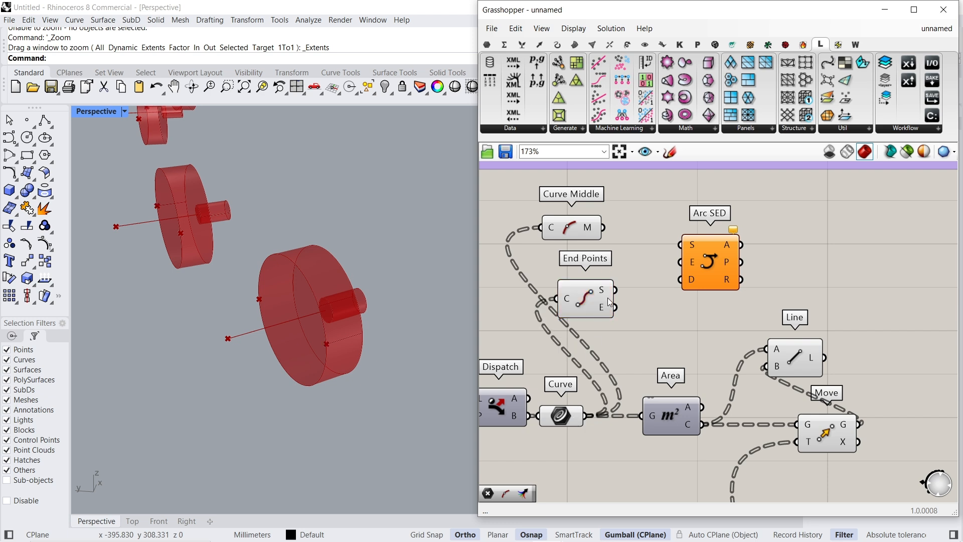
- Feed Arc SED's start S from Curve Middle and its end E from End Points' start output
left_click(601, 292)
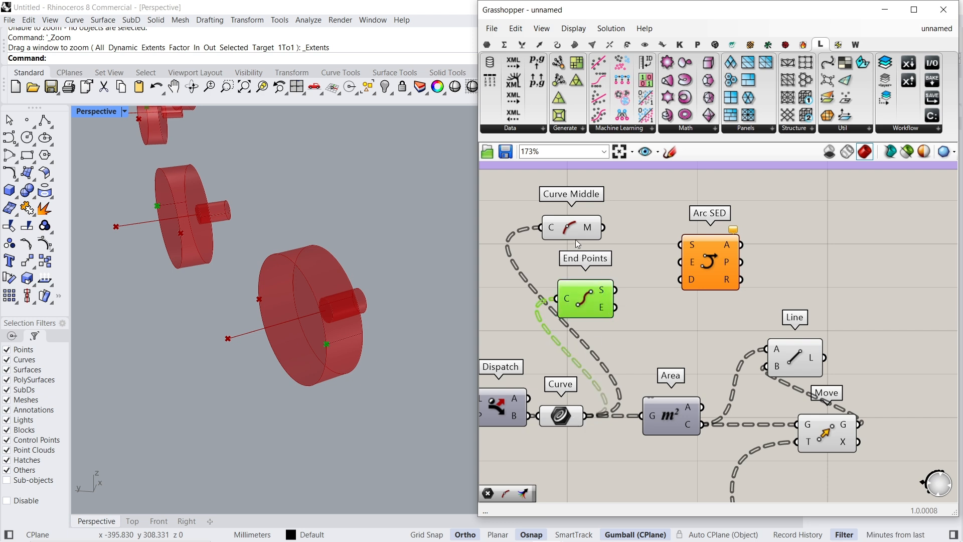
left_click_drag(579, 237, 590, 235)
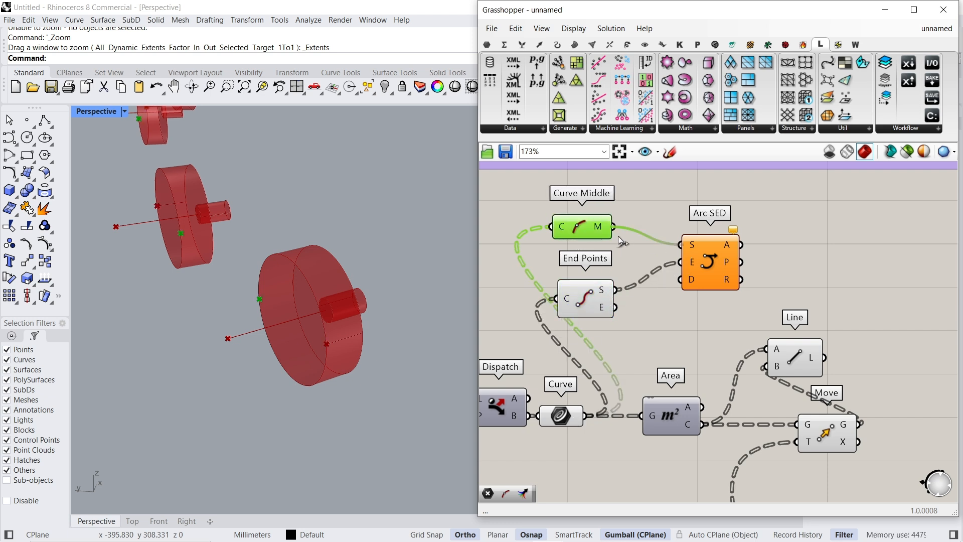
left_click(716, 267)
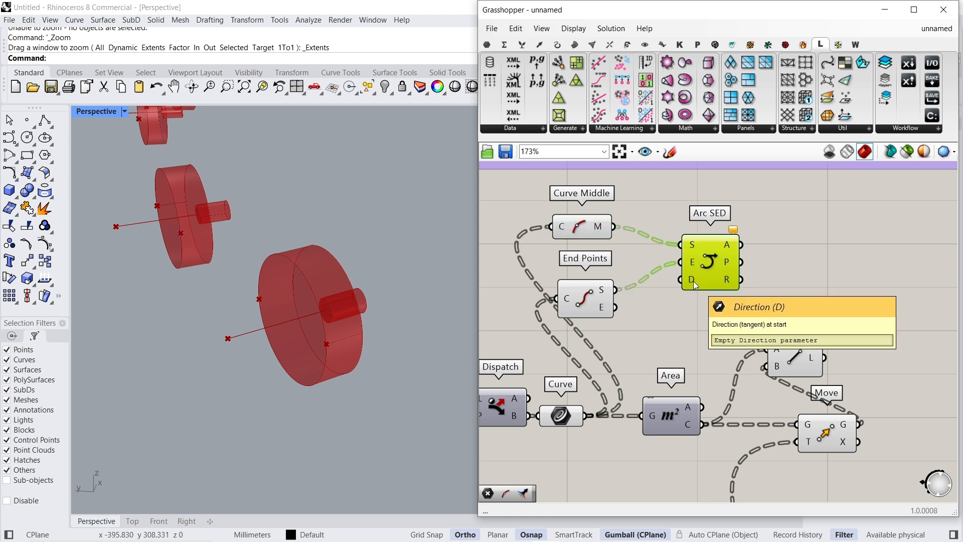
- Feed Arc SED's direction D from the Line and rearrange the arc components neatly
left_click(799, 359)
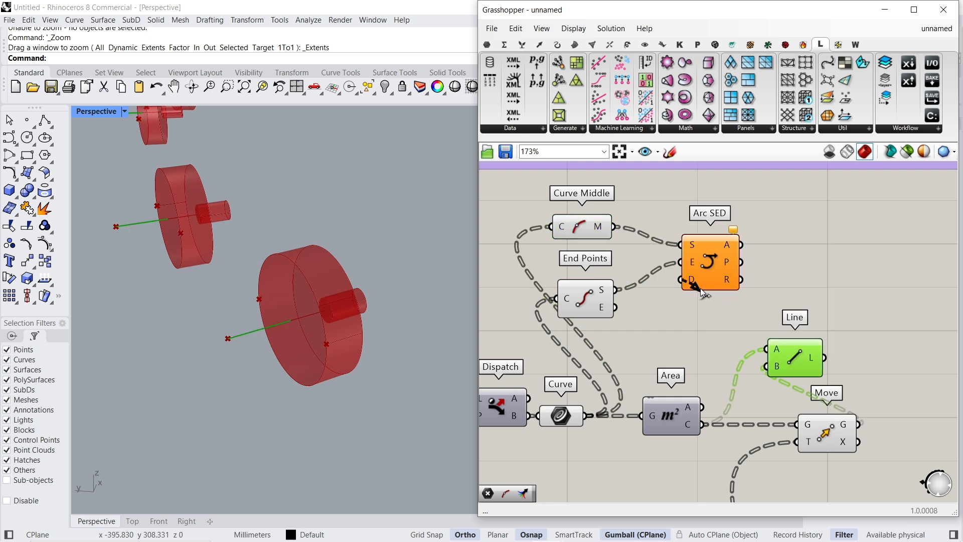
left_click_drag(711, 260, 893, 250)
left_click_drag(581, 229, 641, 242)
left_click_drag(589, 306, 764, 239)
right_click_drag(841, 307, 662, 282)
left_click_drag(617, 331, 641, 318)
left_click_drag(646, 417, 595, 416)
left_click(736, 313)
left_click(715, 242)
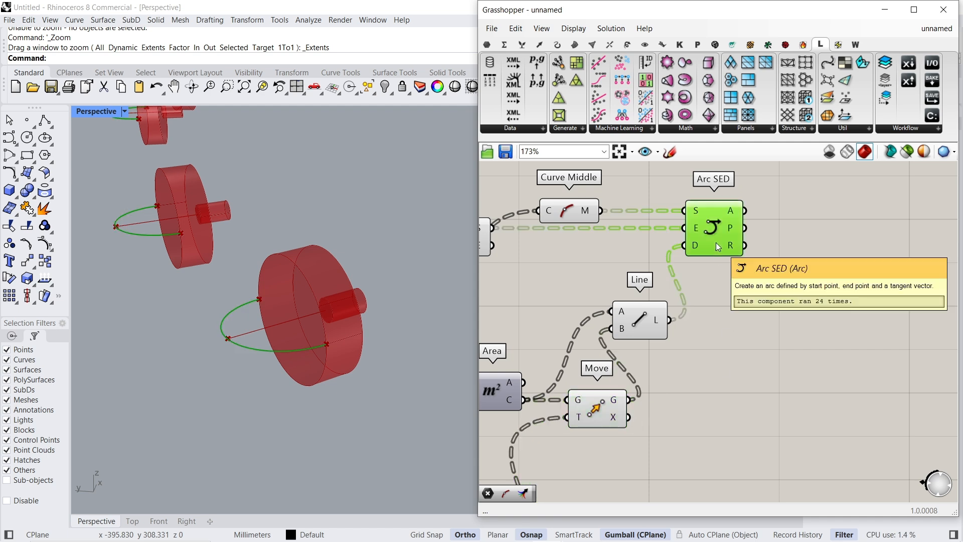
- Add an Unsplit Revolve Surface using Arc SED's arc as profile P and the Line as axis A
left_click(640, 324)
right_click_drag(639, 319, 572, 355)
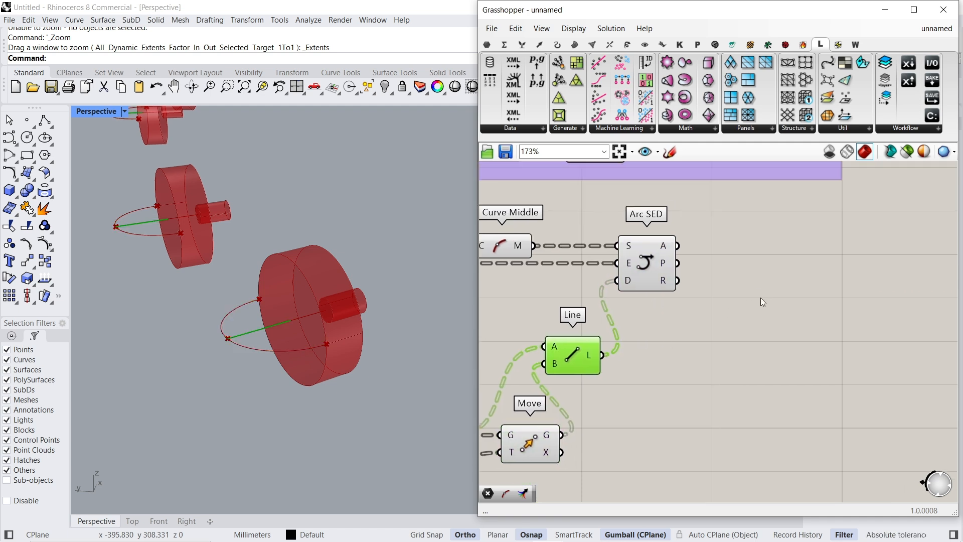
double_click(760, 297)
type("revolve")
key("Up")
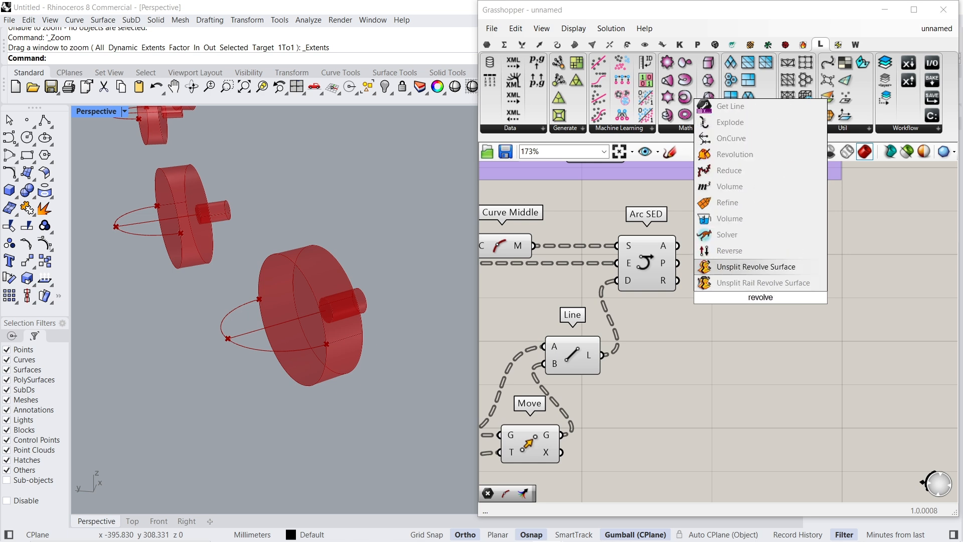
key("Return")
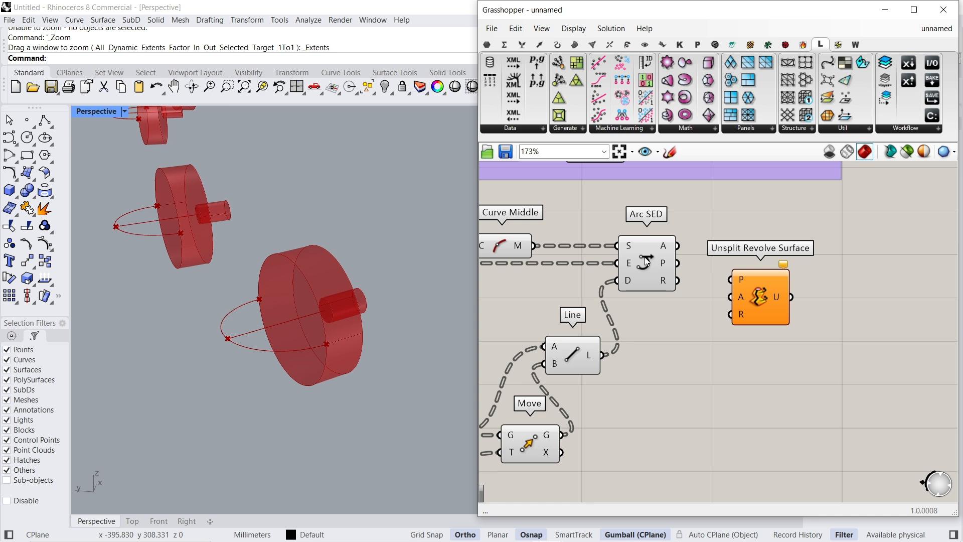
left_click(672, 246)
left_click_drag(742, 296, 603, 371)
left_click_drag(768, 298, 817, 263)
- Examine the revolved caps on all the bolts around the dome from several viewpoints
scroll(297, 327, "down", 10)
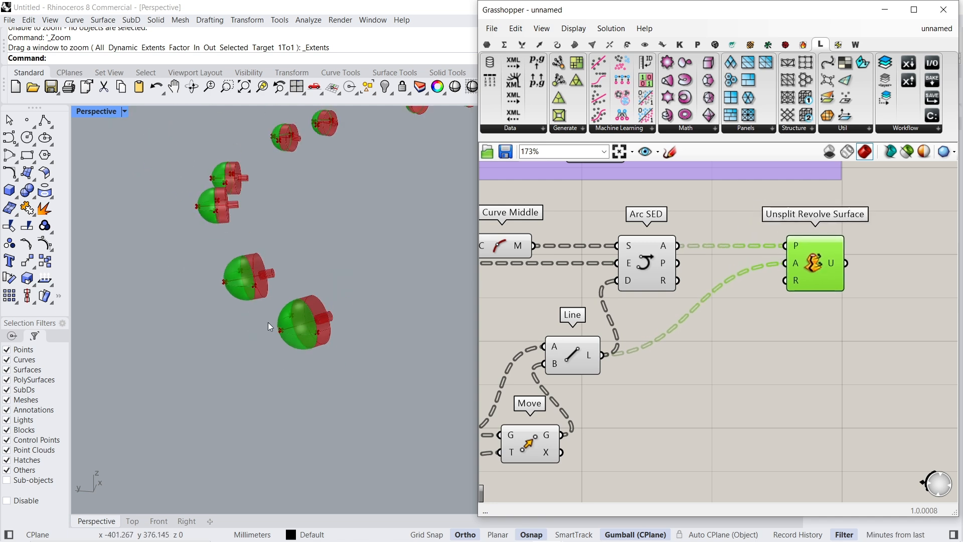
scroll(266, 341, "down", 2)
scroll(419, 344, "up", 7)
scroll(215, 347, "down", 9)
scroll(336, 306, "up", 9)
right_click_drag(417, 278, 401, 266)
scroll(316, 333, "down", 6)
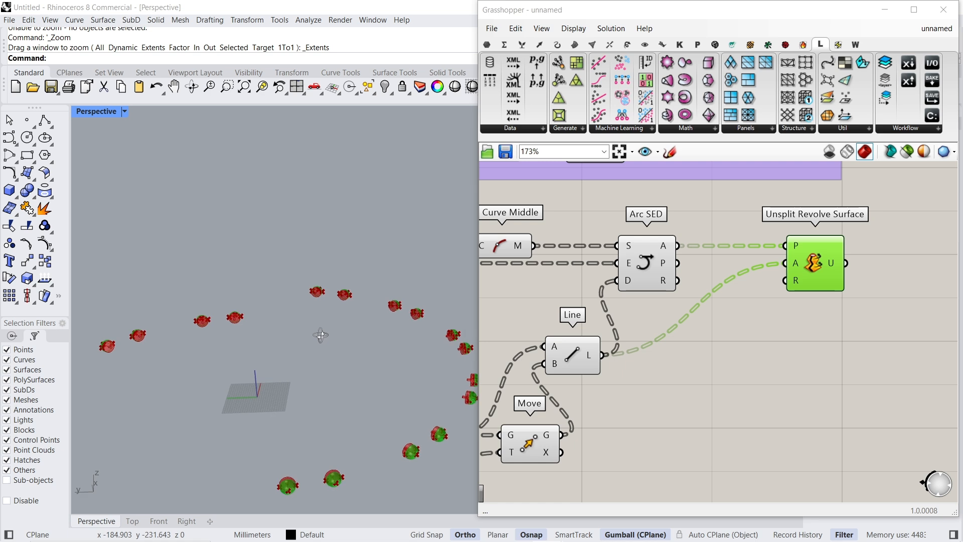
scroll(316, 398, "up", 6)
scroll(318, 431, "up", 5)
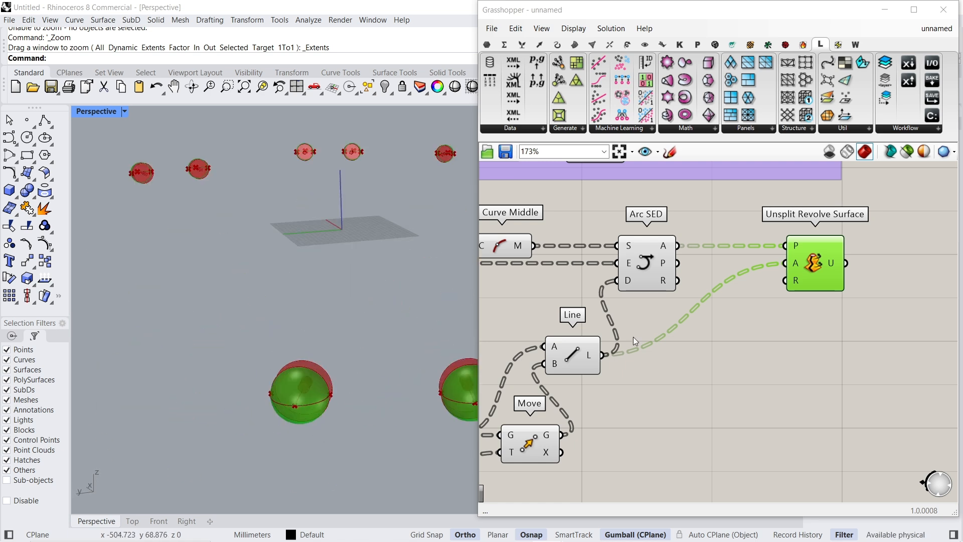
- Hide the previews of Arc SED, Curve Middle, End Points, Line and Move, keeping only the revolved surface shown
right_click_drag(664, 262, 715, 276)
left_click_drag(741, 231, 541, 379)
middle_click(525, 329)
left_click(548, 347)
scroll(567, 363, "down", 2)
right_click_drag(568, 363, 685, 319)
left_click(700, 389)
middle_click(773, 391)
left_click(784, 381)
left_click(587, 260)
middle_click(548, 234)
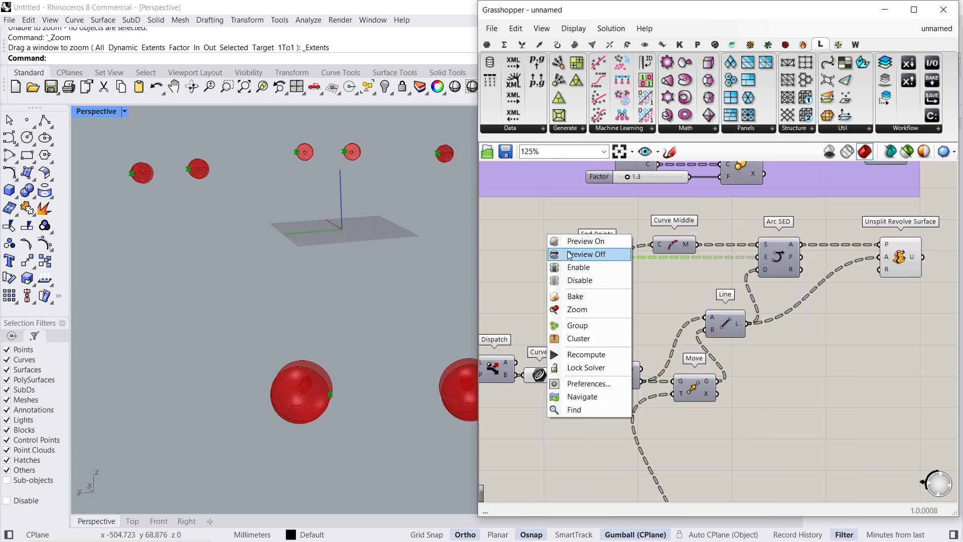
left_click(560, 254)
- Check the Curve parameter's circles on the caps and shift Area, Move and Line aside to make room
right_click_drag(577, 322, 657, 292)
scroll(628, 331, "up", 3)
left_click(615, 352)
scroll(338, 387, "down", 4)
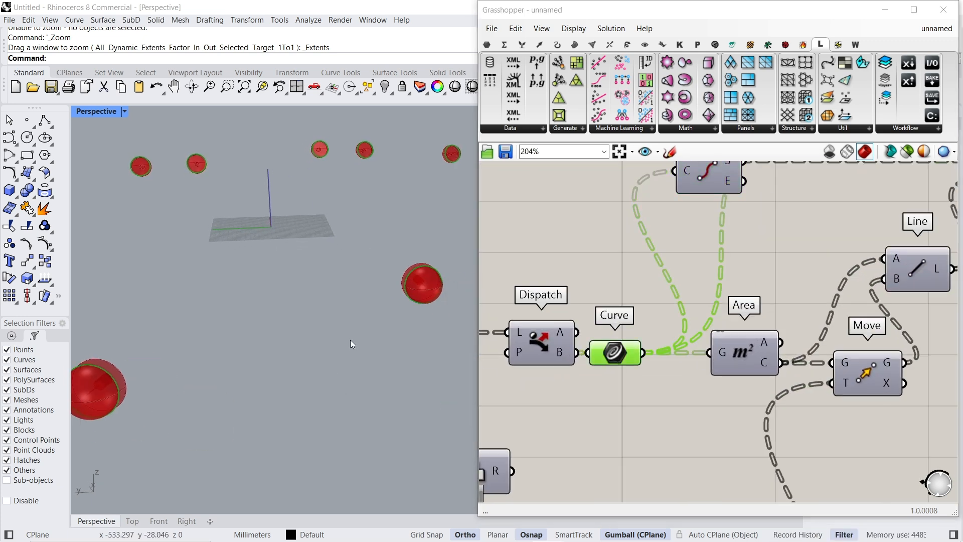
scroll(236, 292, "up", 8)
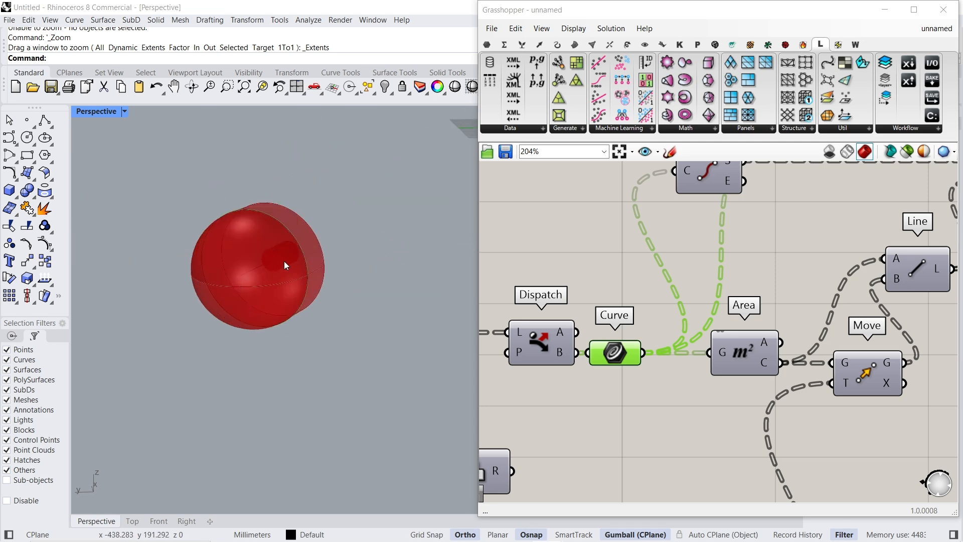
scroll(560, 274, "down", 4)
right_click_drag(617, 316, 612, 284)
left_click_drag(768, 298, 662, 225)
left_click_drag(747, 237, 786, 237)
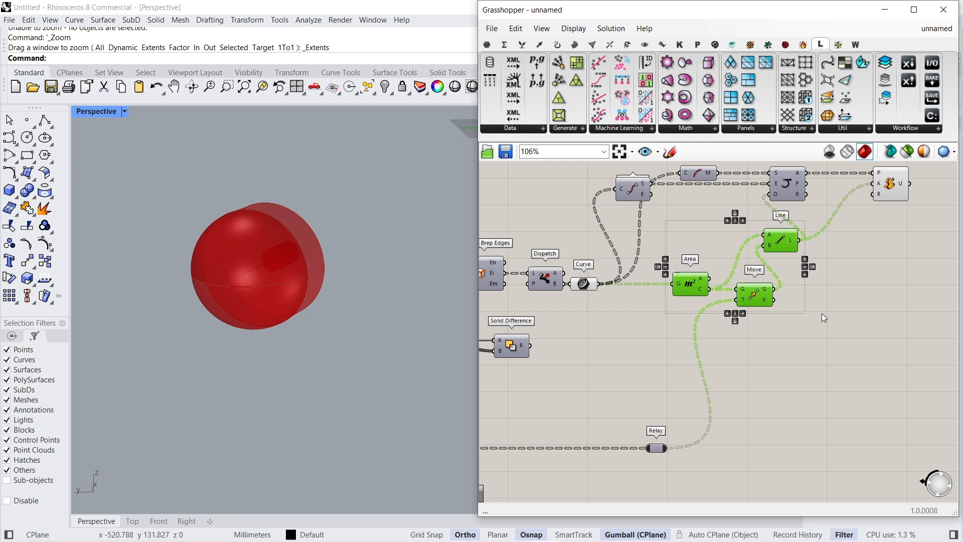
left_click(652, 312)
scroll(652, 312, "up", 2)
- Add a Scale component fed by the Curve parameter's circles and place it below Move
left_click(572, 280)
double_click(592, 304)
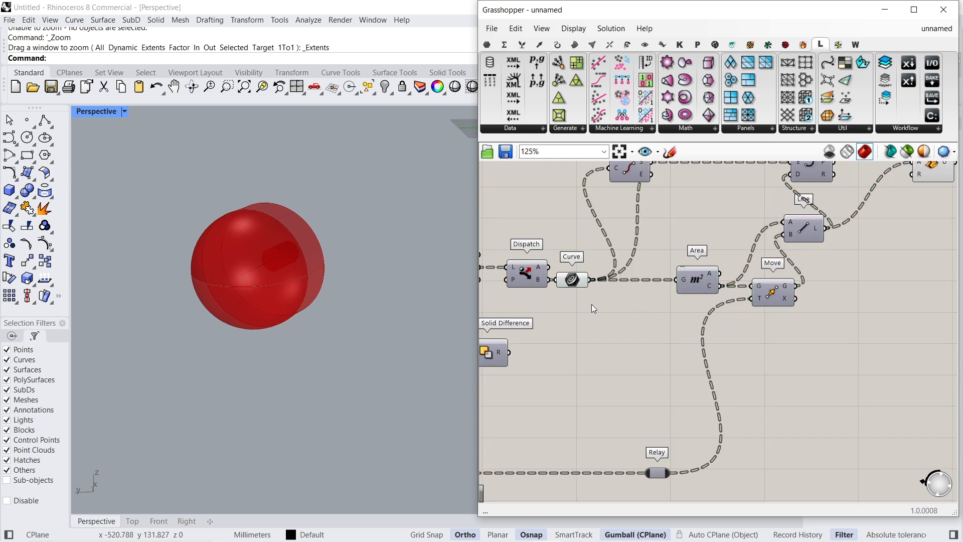
type("scal")
left_click(556, 257)
left_click_drag(586, 306, 622, 338)
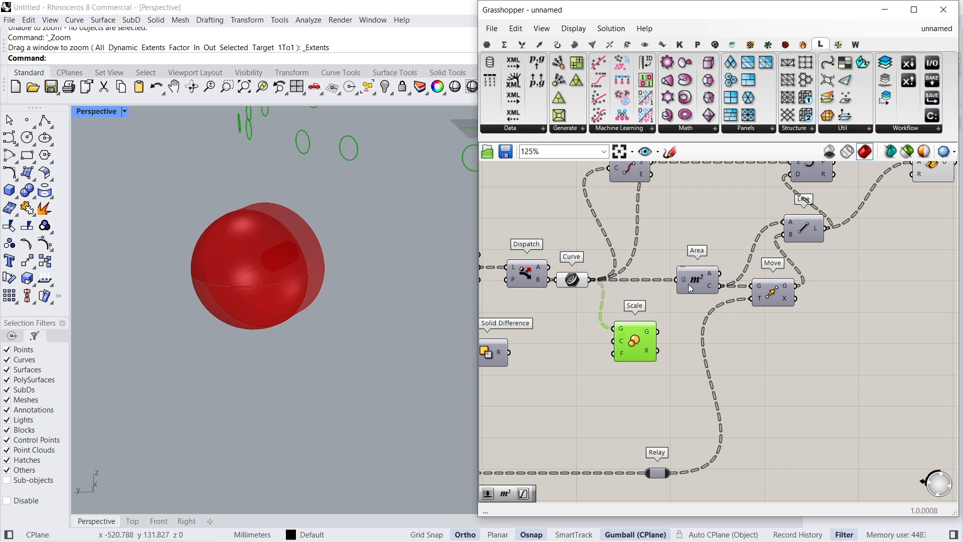
left_click_drag(689, 293, 649, 293)
left_click_drag(635, 346, 820, 385)
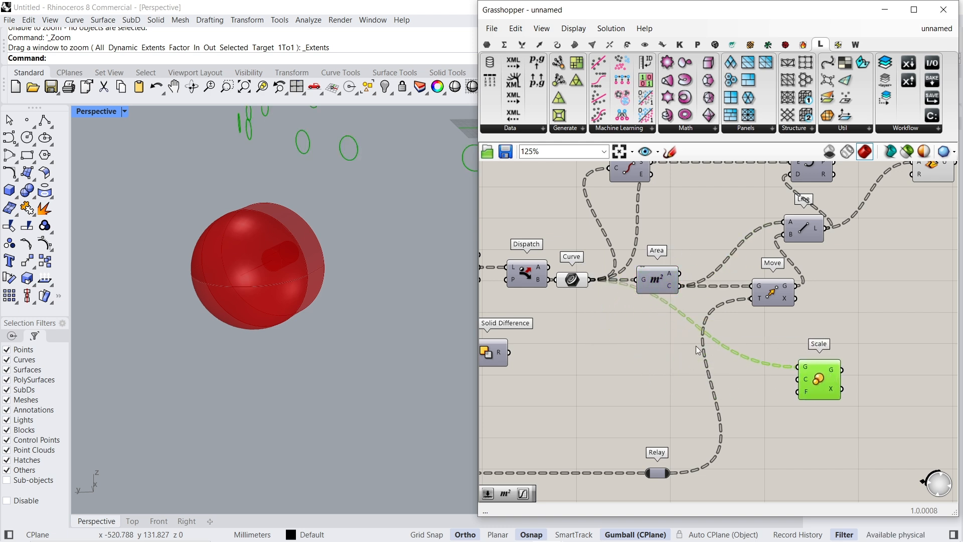
- Route the wire from Curve to Scale through a relay below Area, and turn on Area's preview to show the circle centroids
double_click(676, 309)
left_click_drag(672, 308, 633, 369)
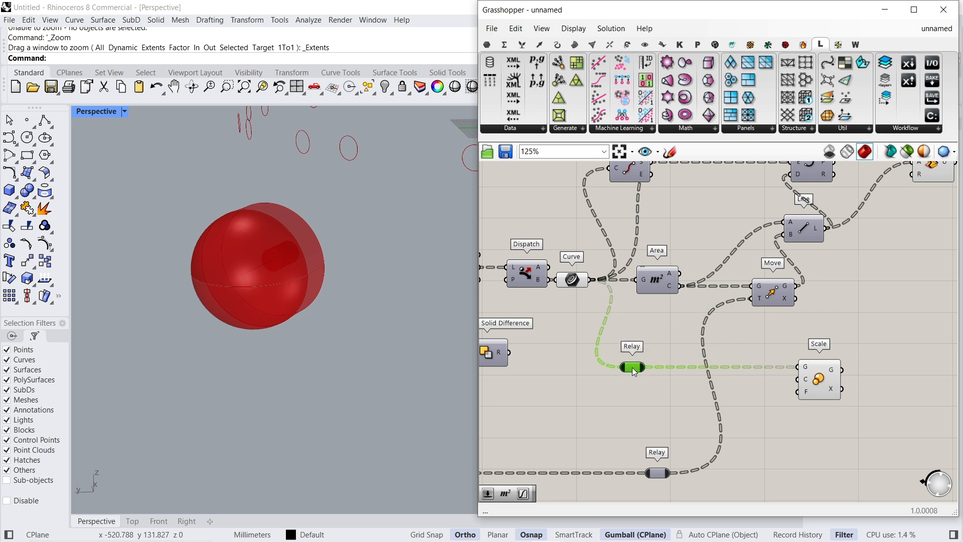
mouse_move(684, 286)
left_mouse_down()
mouse_move(745, 316)
mouse_move(687, 289)
left_mouse_up()
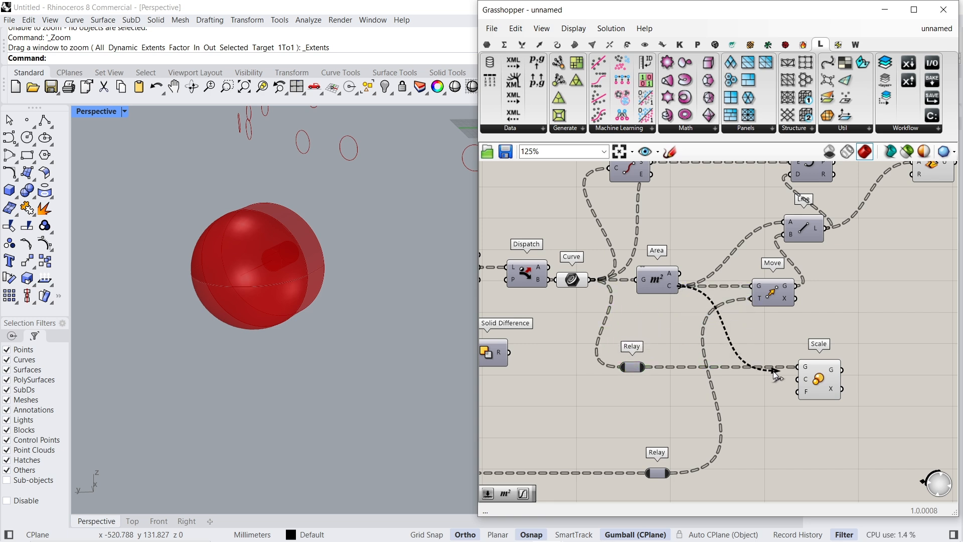
right_click(656, 287)
left_click(656, 284)
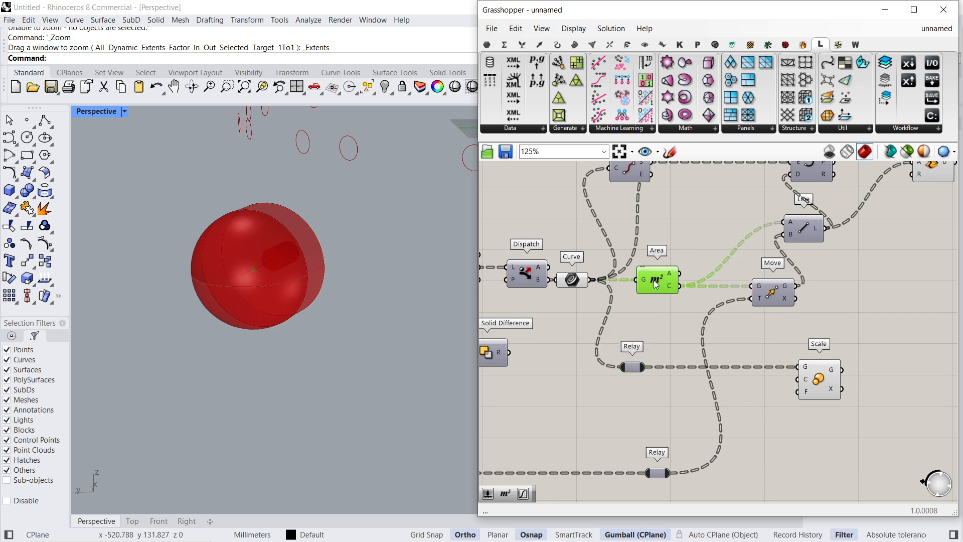
- Feed Area's centroids into Scale's centre and drive its factor with a number slider set to 1.1
left_click_drag(827, 388, 868, 388)
double_click(794, 399)
type("1.1")
key("Return")
left_click_drag(837, 396, 839, 392)
left_click(867, 390)
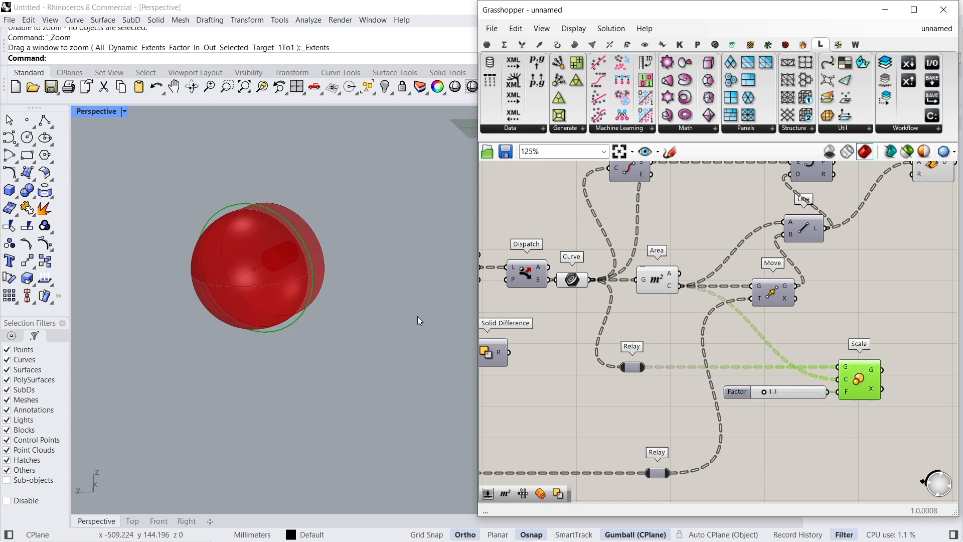
- Compare the original circles with the scaled ones and hide the preview of the Unsplit Revolve Surface caps
left_click(572, 281)
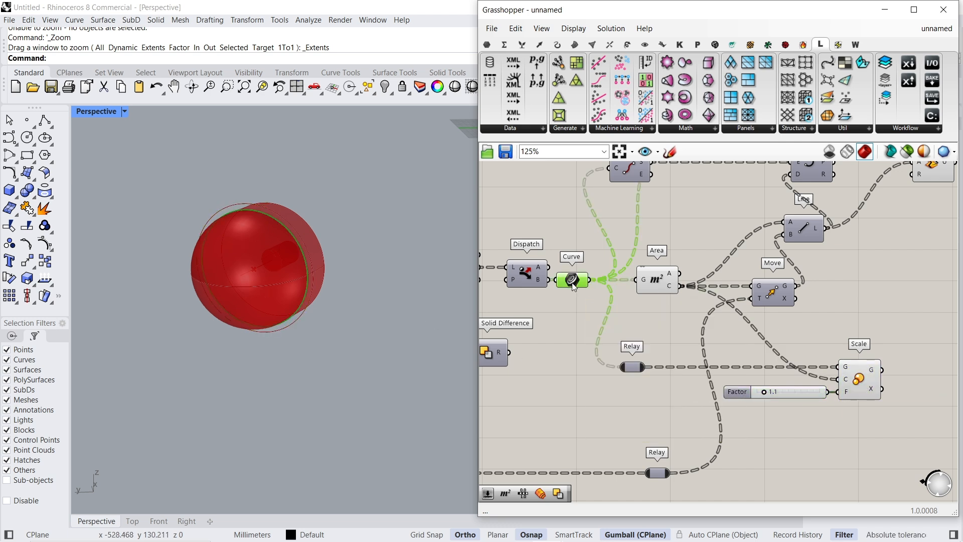
right_click_drag(901, 221, 849, 263)
left_click(881, 206)
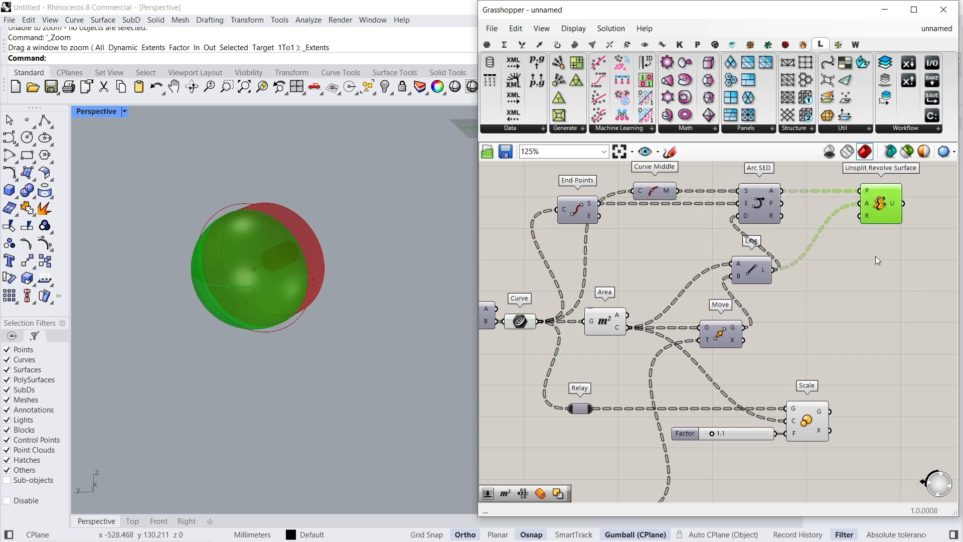
right_click(877, 256)
left_click(895, 277)
left_click(606, 321)
- Add a Boundary Surfaces component beside Scale
right_click_drag(732, 376, 823, 369)
mouse_move(850, 426)
left_mouse_down()
mouse_move(811, 430)
mouse_move(840, 428)
left_mouse_up()
right_click_drag(850, 386, 726, 384)
left_click(826, 369)
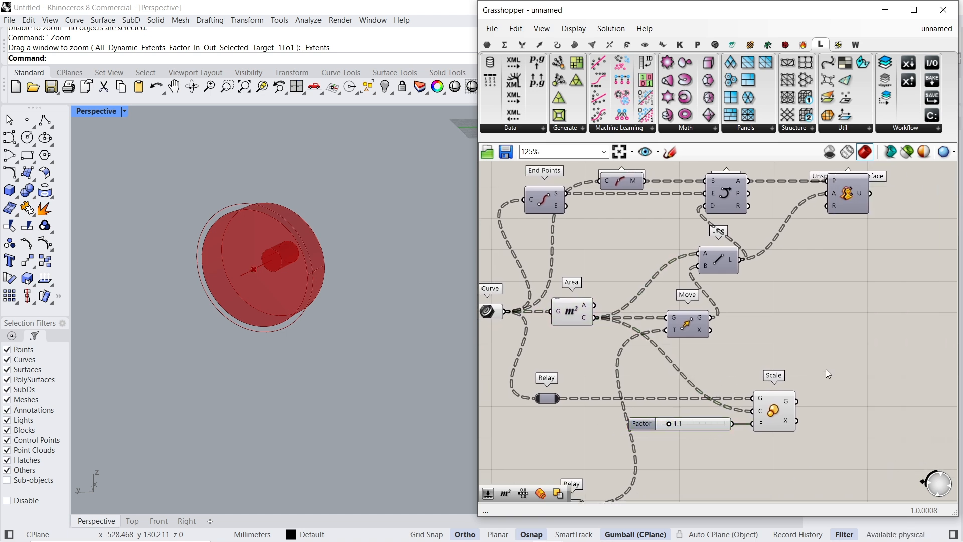
double_click(827, 373)
type("boundar")
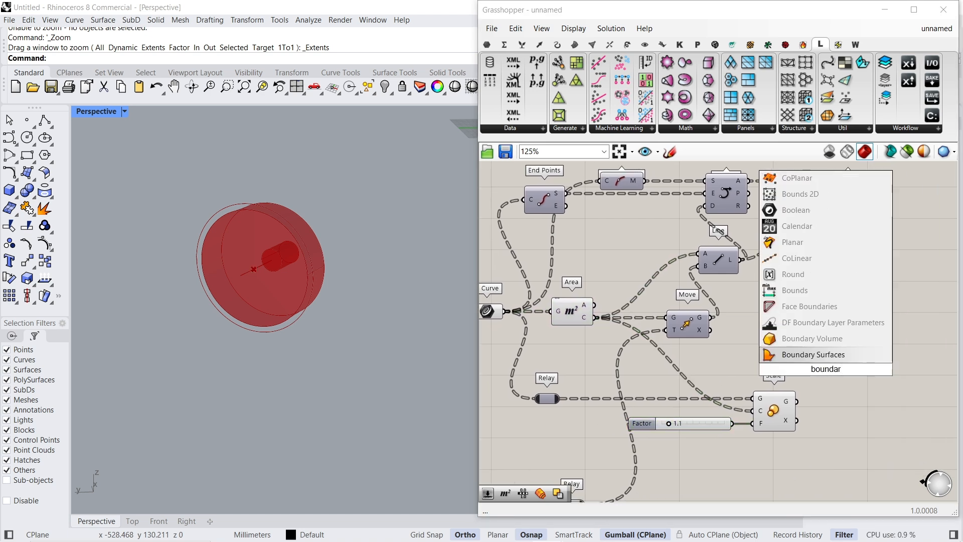
key("Return")
- Connect the relayed original circles and the scaled circles to Boundary Surfaces to form flat rings
right_click_drag(548, 331, 681, 307)
left_click(624, 285)
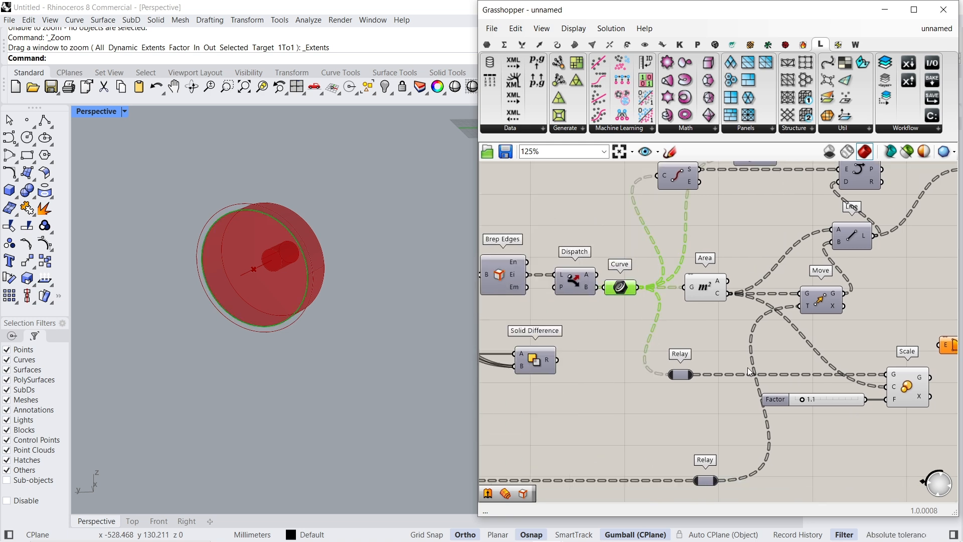
right_click_drag(750, 371, 617, 357)
left_click_drag(600, 365, 825, 358)
left_click_drag(852, 323, 874, 311)
left_click_drag(573, 359, 562, 360)
right_click_drag(838, 320, 610, 339)
left_click(613, 332)
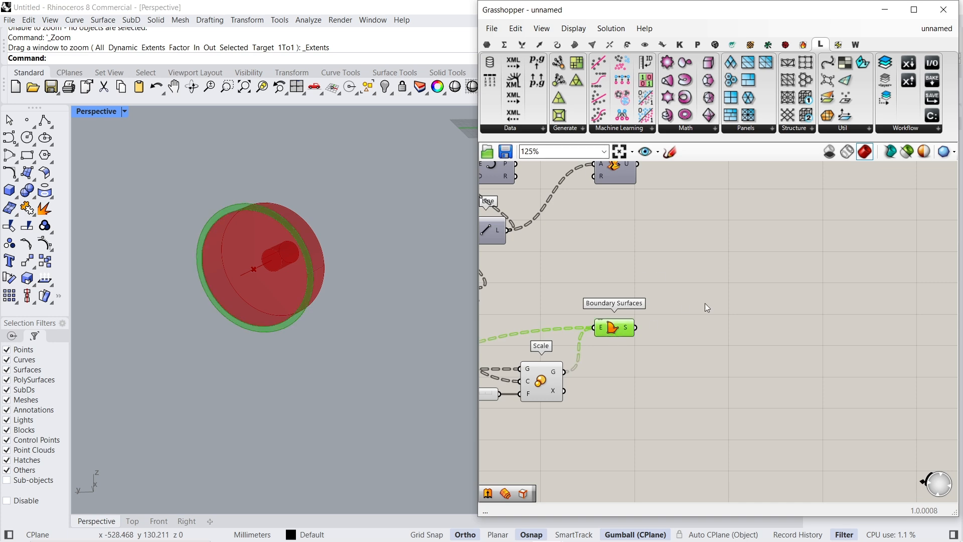
- Turn the preview of the Solid Difference dome shell back on
scroll(705, 304, "down", 2)
right_click_drag(602, 259, 826, 262)
scroll(587, 306, "down", 2)
right_click_drag(573, 319, 755, 357)
scroll(743, 379, "up", 4)
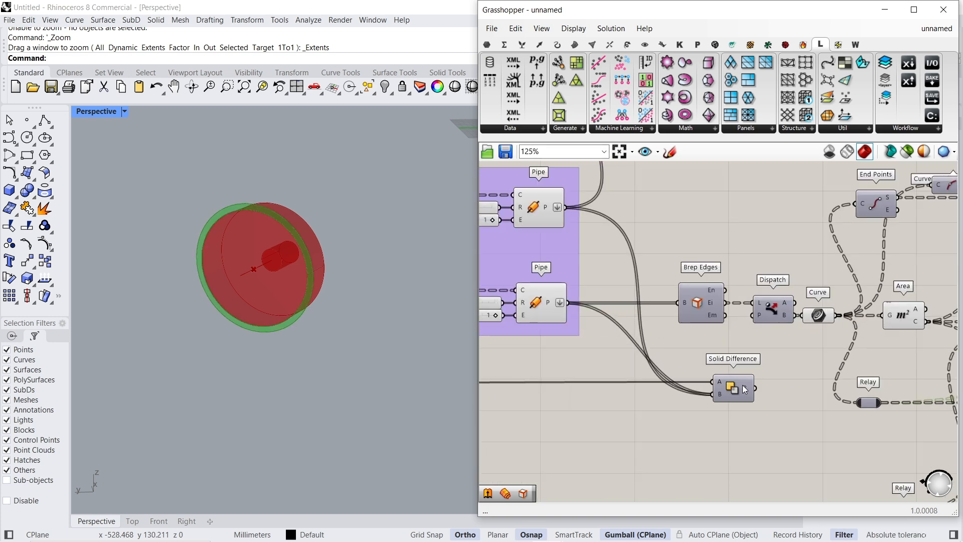
left_click(744, 389)
right_click(773, 372)
left_click(785, 369)
- Examine how the flat rings sit on the bolts relative to the dome shell's surface
scroll(384, 352, "down", 6)
right_click_drag(386, 346, 336, 333)
left_click(244, 87)
scroll(315, 422, "up", 6)
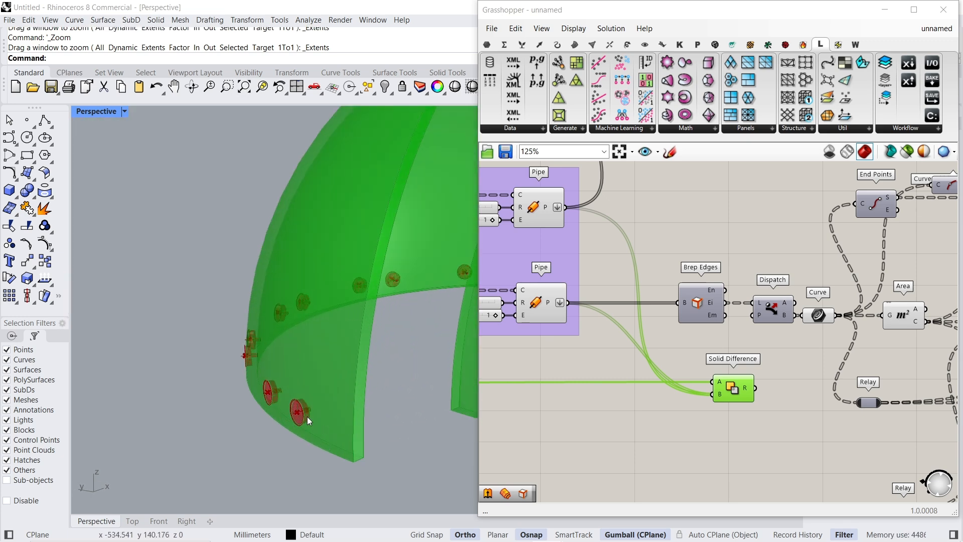
scroll(314, 421, "up", 5)
right_click_drag(647, 381, 471, 382)
right_click_drag(326, 424, 284, 407)
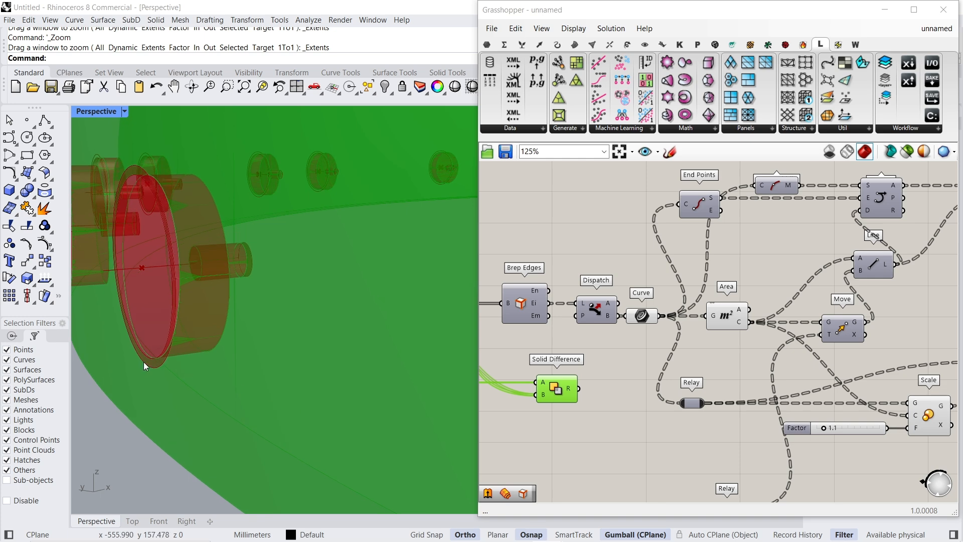
scroll(144, 363, "up", 4)
scroll(261, 377, "down", 5)
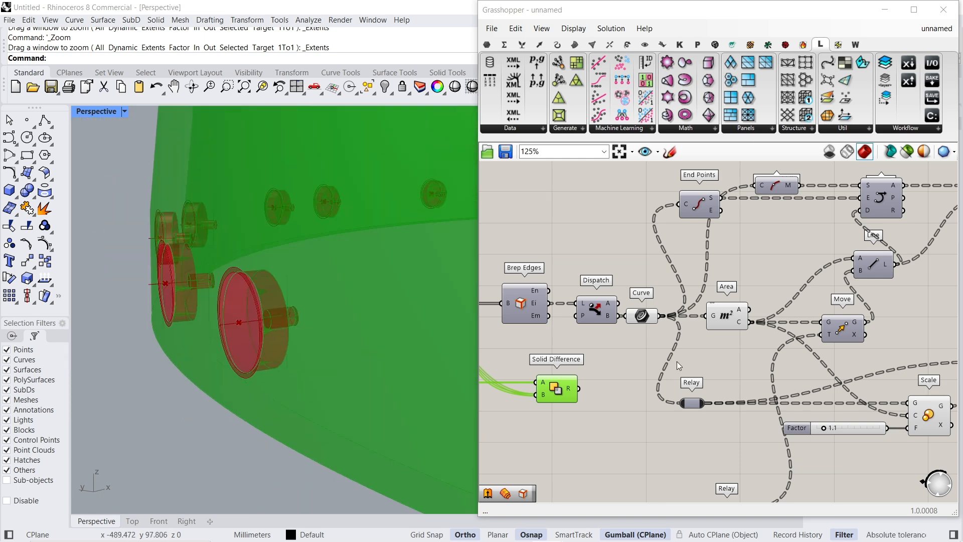
- Add an Offset Surface component and feed it the ring surfaces from Boundary Surfaces
scroll(684, 357, "down", 3)
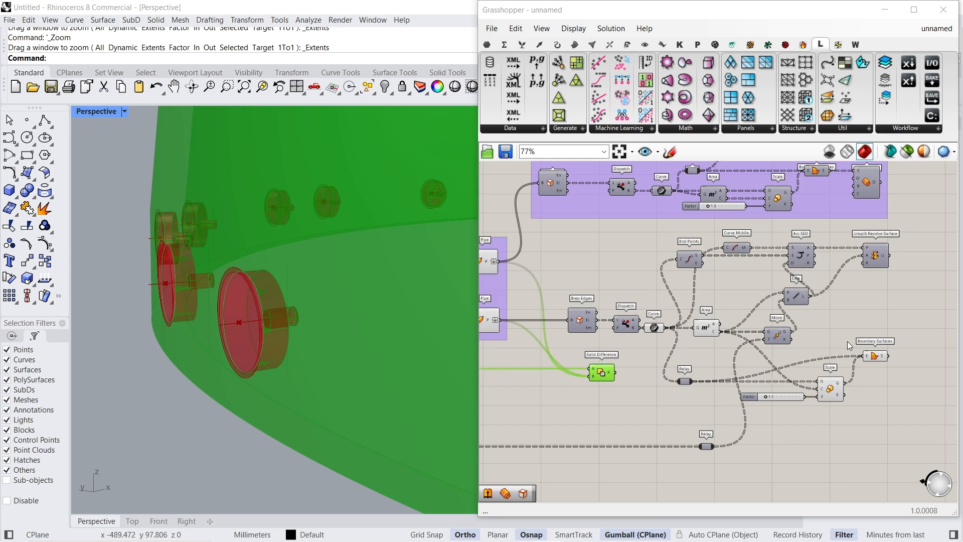
right_click_drag(878, 356, 683, 358)
scroll(683, 358, "up", 5)
left_click(683, 357)
double_click(764, 359)
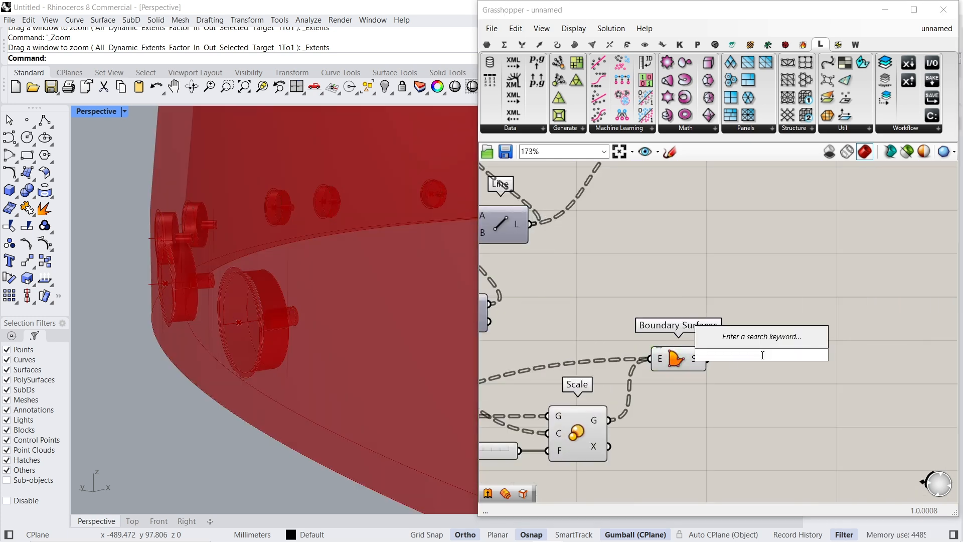
type("of")
key("Up")
key("Up")
key("Up")
key("Up")
key("Up")
key("Return")
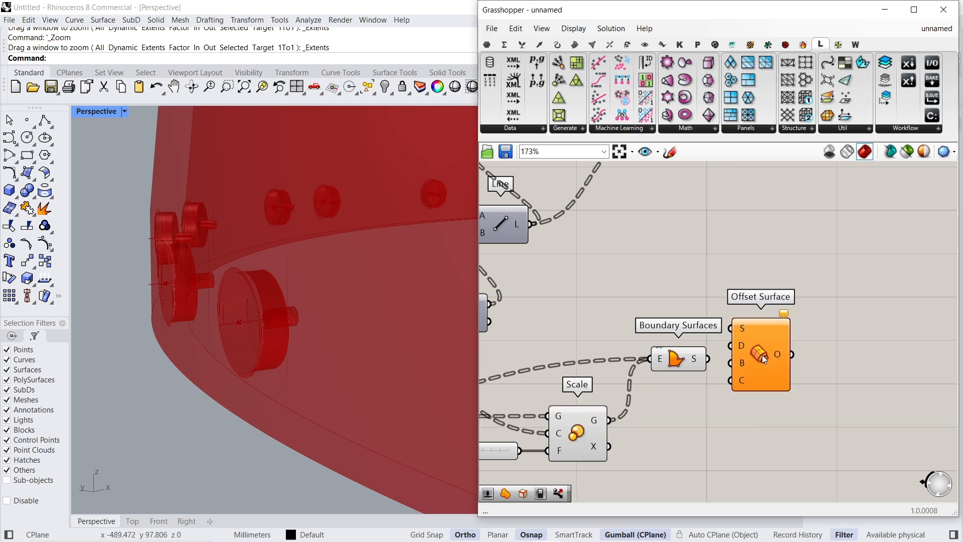
left_click_drag(718, 362, 717, 362)
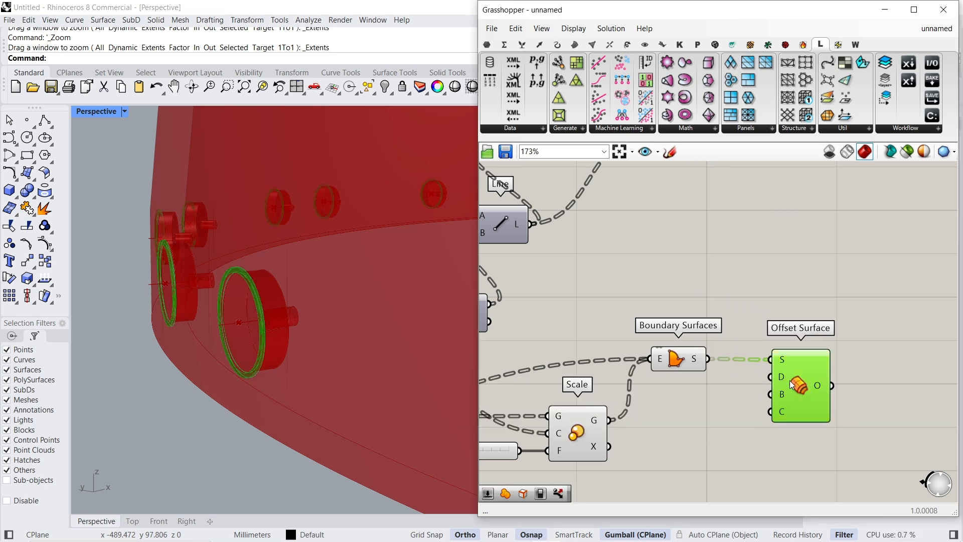
left_click_drag(801, 378, 808, 377)
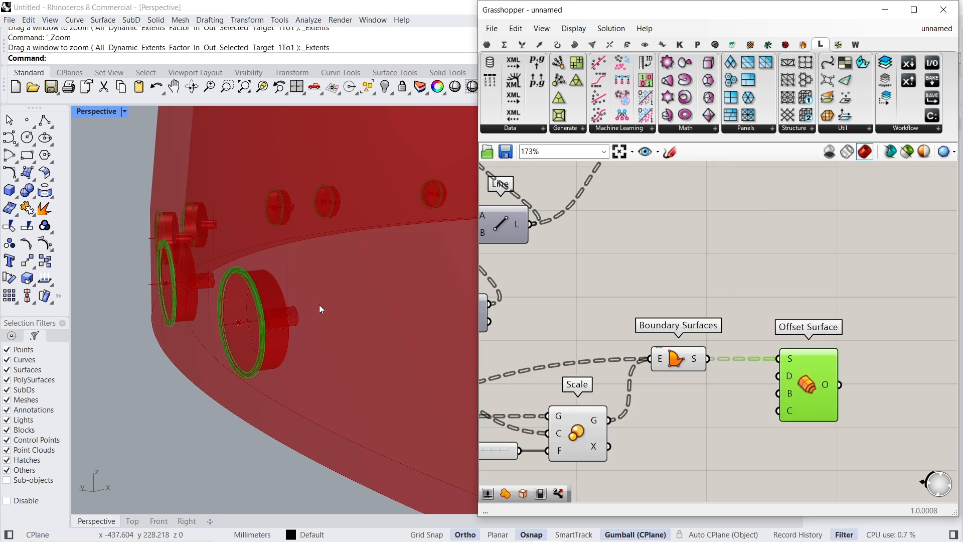
- Examine the offset rings against the Solid Difference shell from several close viewpoints
right_click_drag(325, 304, 307, 309)
scroll(105, 329, "up", 3)
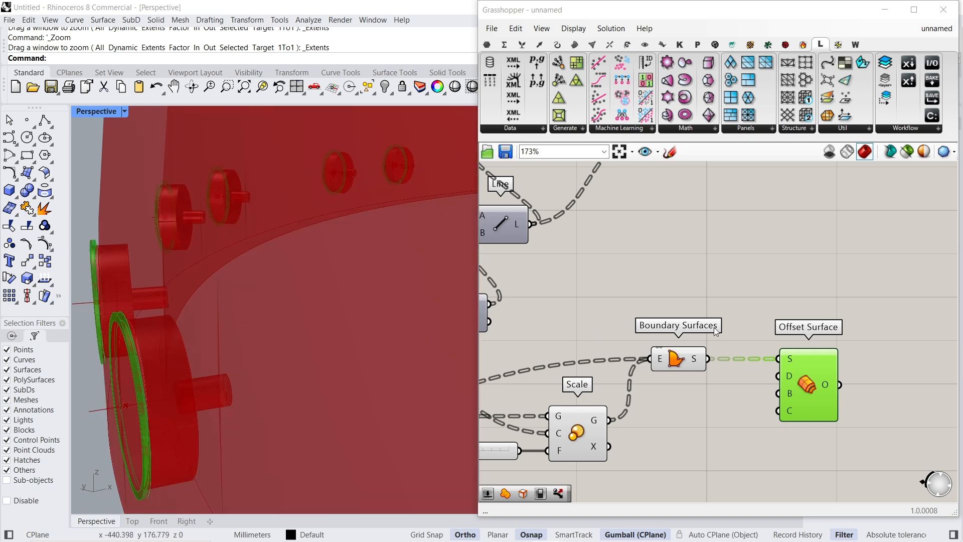
scroll(660, 341, "down", 4)
left_click(586, 300)
mouse_move(291, 329)
right_mouse_down()
mouse_move(301, 322)
mouse_move(293, 329)
right_mouse_up()
scroll(185, 308, "up", 6)
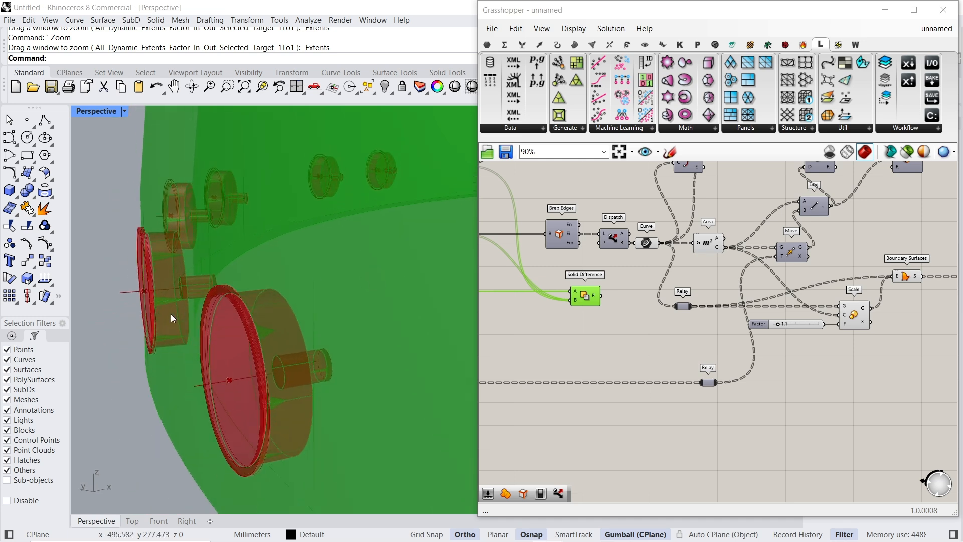
right_click_drag(158, 351, 216, 367)
- Connect a number slider set to 2 to the distance of Offset Surface
right_click_drag(850, 289, 640, 316)
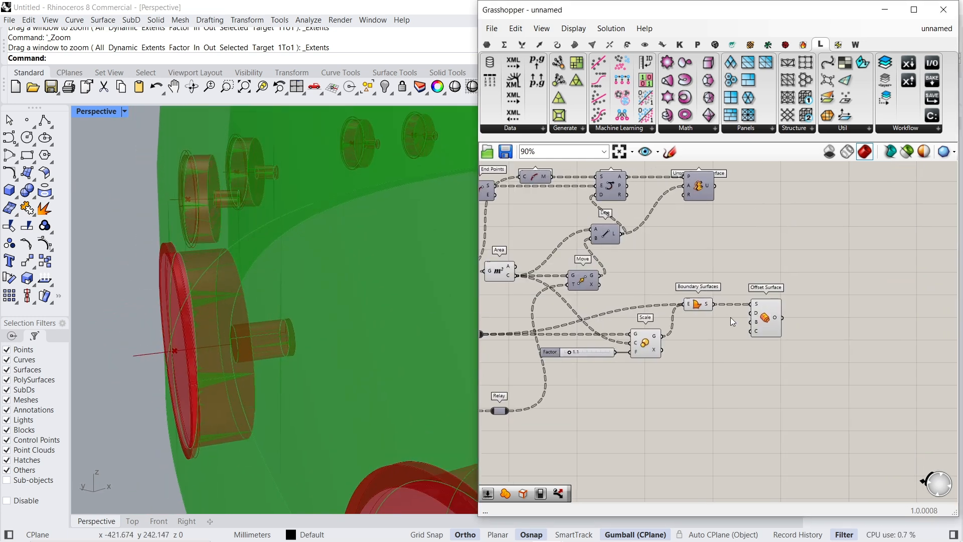
scroll(765, 311, "up", 4)
double_click(668, 337)
type("2")
key("Return")
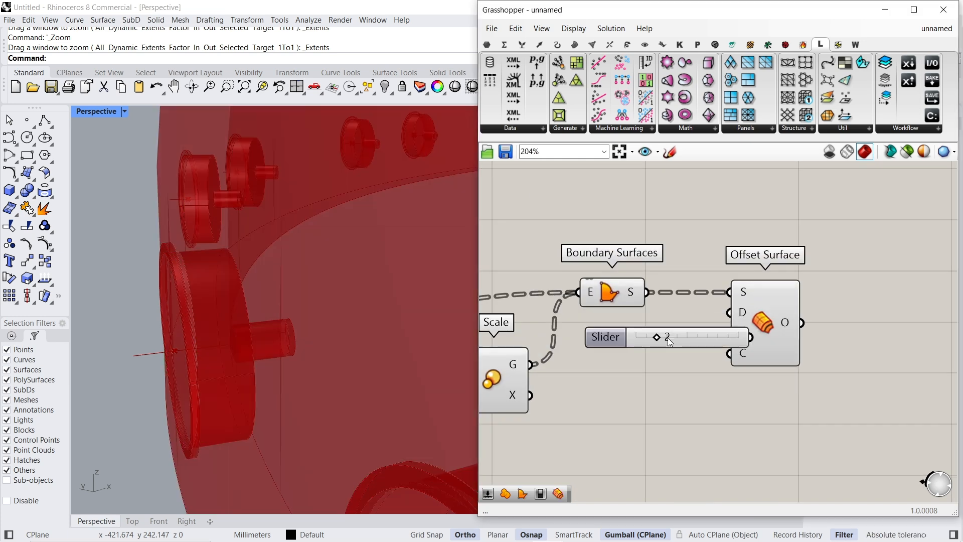
left_click_drag(755, 321, 906, 335)
left_click_drag(742, 335, 799, 313)
left_click_drag(895, 312, 894, 308)
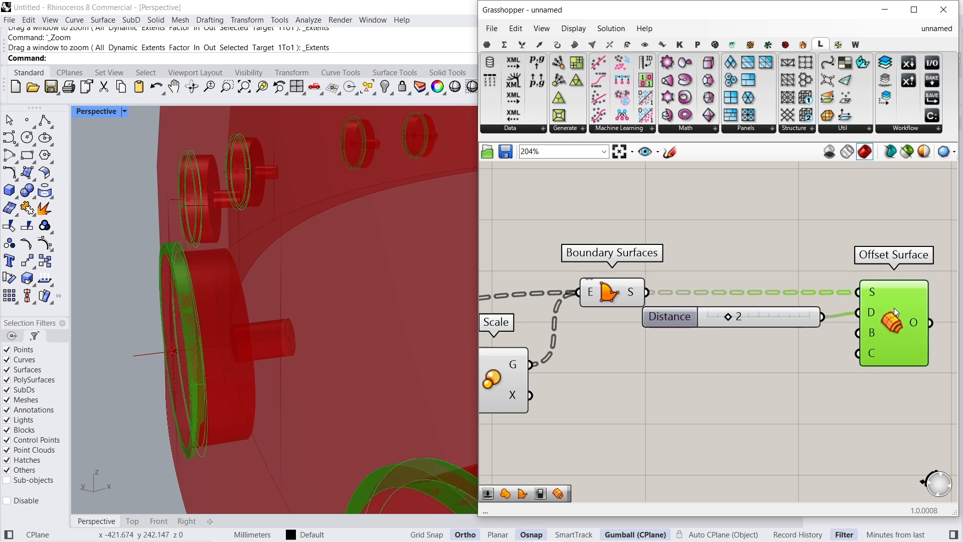
- Check the ring thickness on the bolts and set the offset distance to 3
left_click_drag(769, 318, 791, 315)
right_click_drag(321, 298, 251, 301)
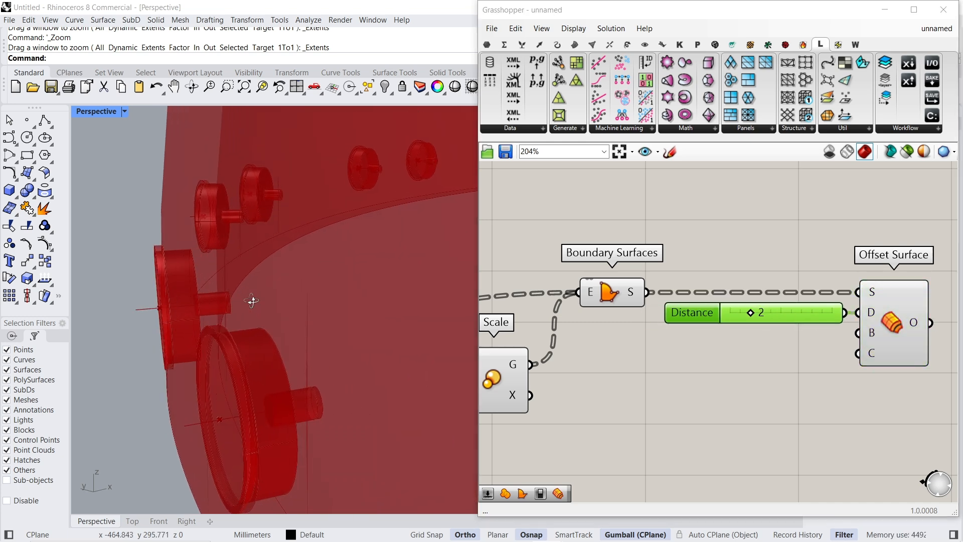
left_click_drag(752, 314, 762, 315)
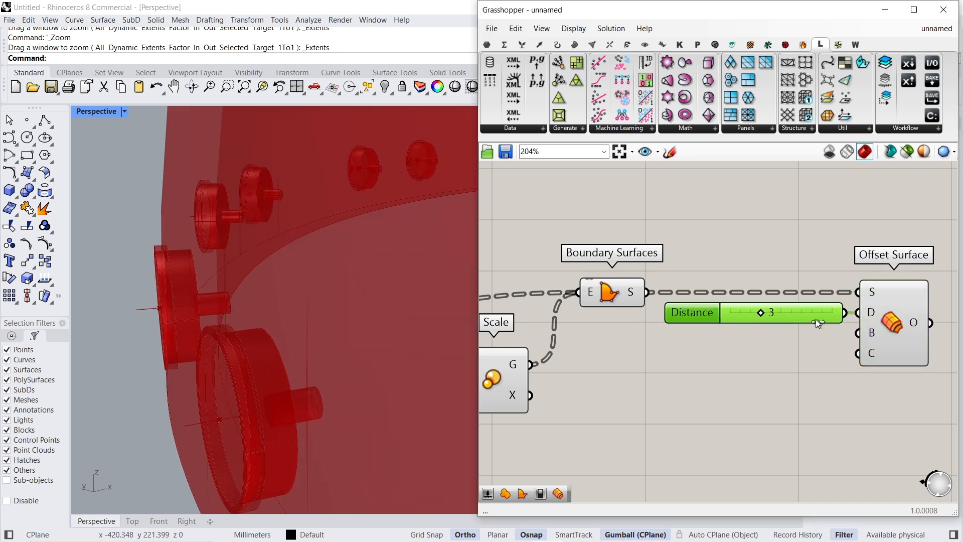
- Bake the thickened rings from Offset Surface and the caps from Unsplit Revolve Surface with the default attributes
right_click(918, 323)
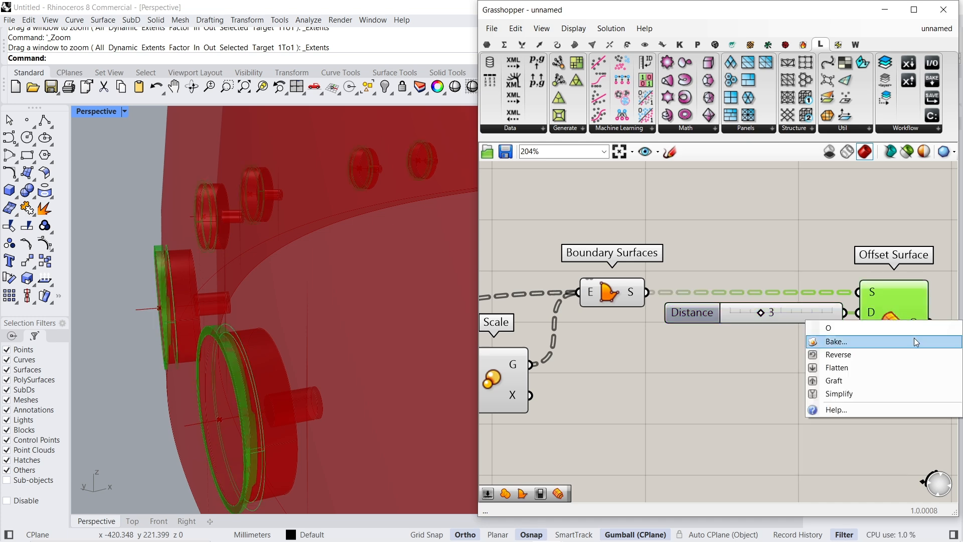
left_click(832, 340)
left_click(877, 486)
scroll(786, 244, "down", 5)
left_click(784, 240)
right_click(798, 236)
left_click(812, 261)
left_click(821, 404)
- Bake the purple group's Offset Surface and its upper Boundary Surfaces with the default attributes
scroll(792, 383, "down", 5)
scroll(783, 267, "up", 5)
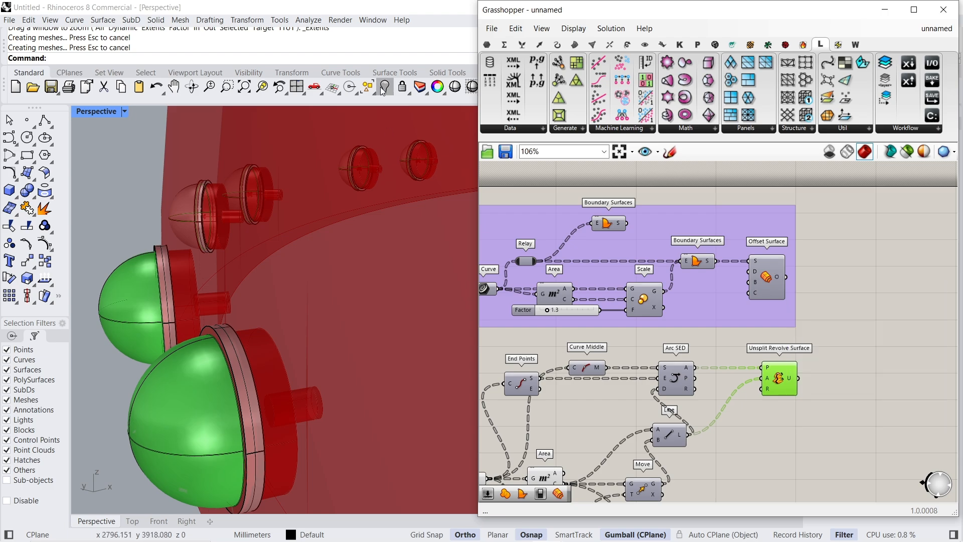
left_click(776, 273)
right_click(822, 259)
left_click(850, 319)
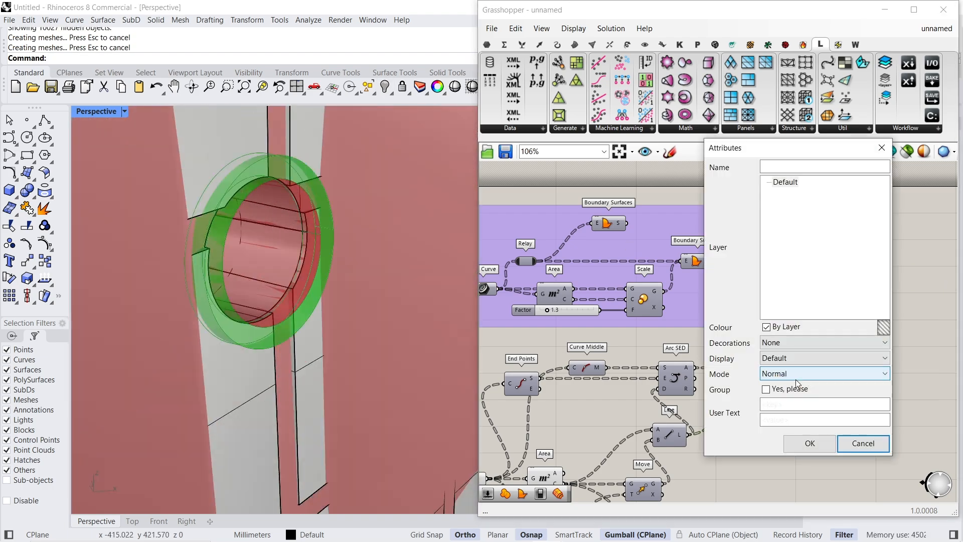
left_click(807, 443)
right_click(621, 223)
left_click(646, 286)
left_click(657, 429)
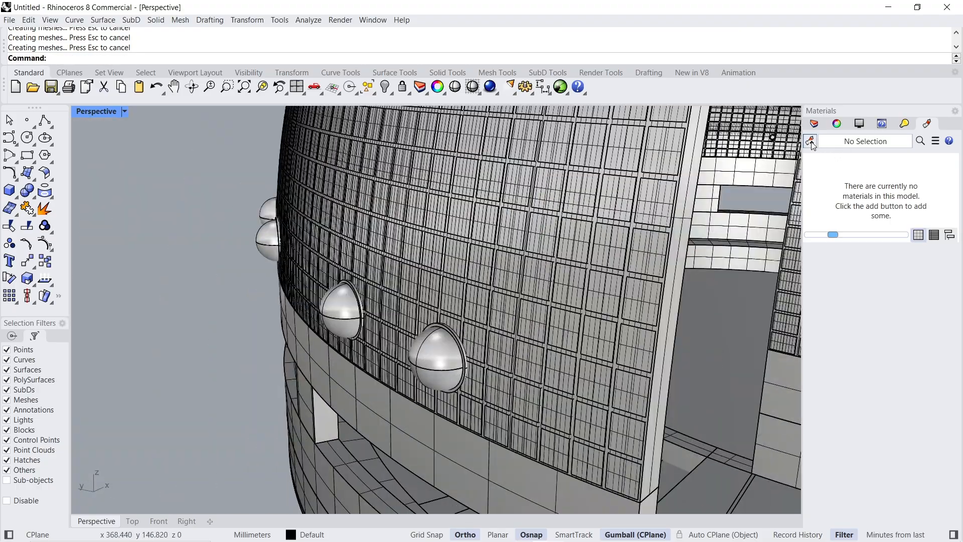
- Create a Glass material and assign it to the baked caps on the outside of the dome
left_click(810, 141)
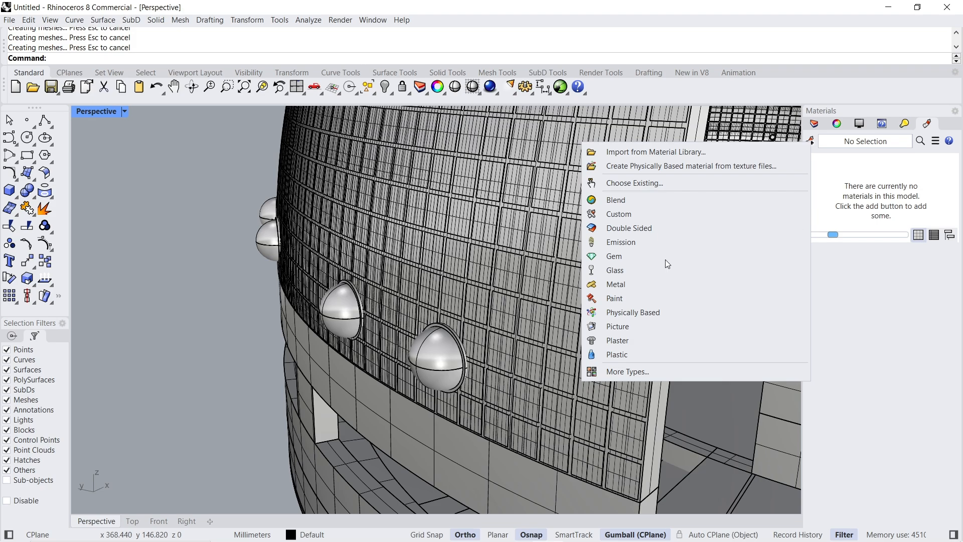
left_click(642, 270)
left_click(435, 367)
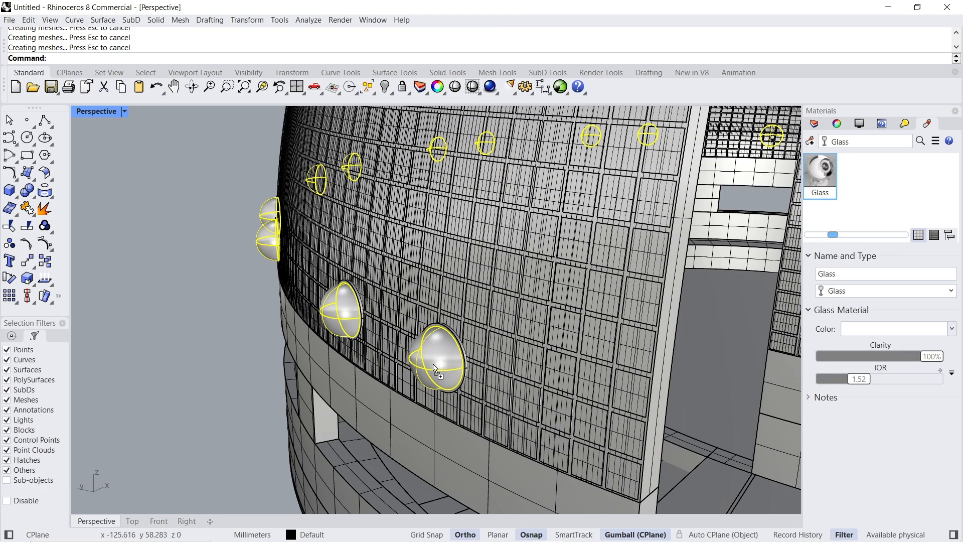
- Assign the Glass material to the small round window surfaces on the inner side of the dome wall
right_click_drag(552, 334, 396, 301)
scroll(346, 202, "up", 8)
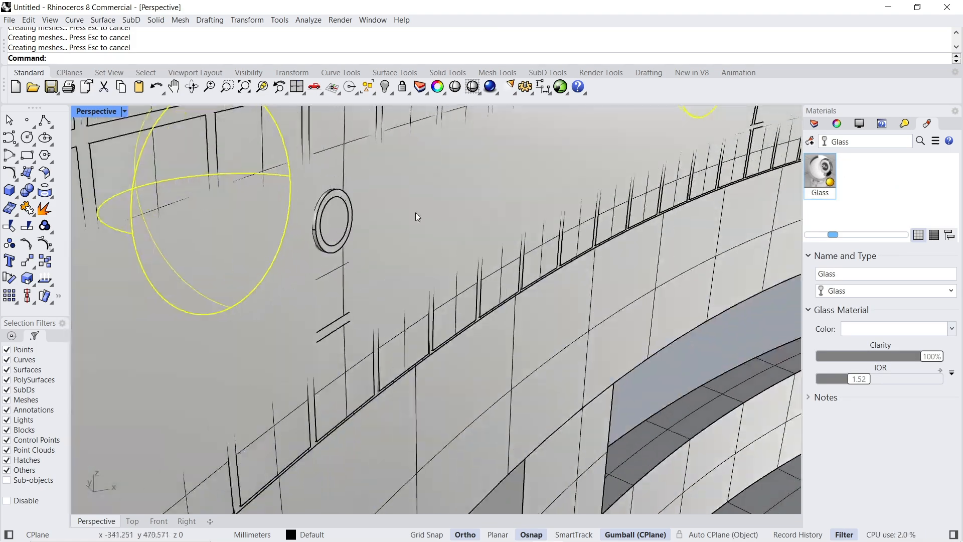
left_click_drag(832, 170, 338, 223)
scroll(472, 233, "down", 12)
right_click_drag(473, 233, 583, 221)
left_click(170, 431)
- Check the caps around the dome and switch the Perspective viewport to Rendered display mode
scroll(291, 297, "down", 8)
mouse_move(503, 321)
right_mouse_down()
mouse_move(471, 306)
mouse_move(504, 315)
right_mouse_up()
scroll(474, 307, "up", 12)
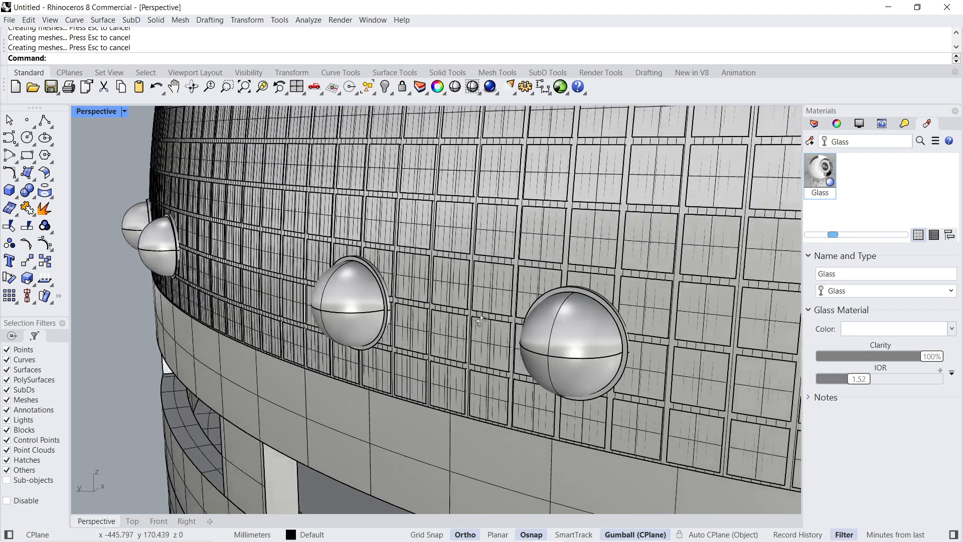
scroll(156, 328, "down", 9)
left_click(124, 111)
left_click(140, 178)
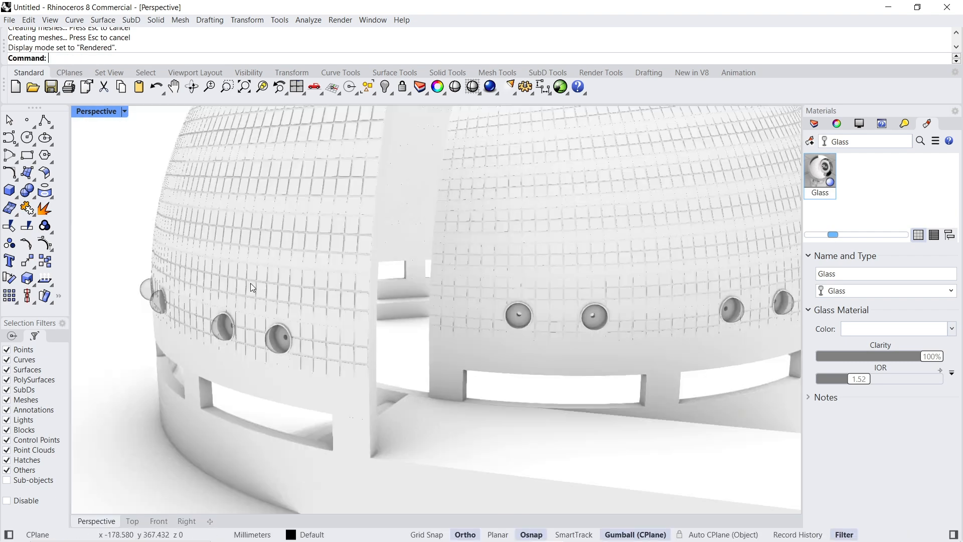
- Examine the rendered dome, its glass caps and panel grid from near and far viewpoints
scroll(280, 290, "down", 5)
right_click_drag(586, 311, 741, 303)
scroll(642, 295, "up", 13)
scroll(684, 277, "down", 10)
right_click_drag(682, 281, 533, 293)
scroll(531, 276, "up", 8)
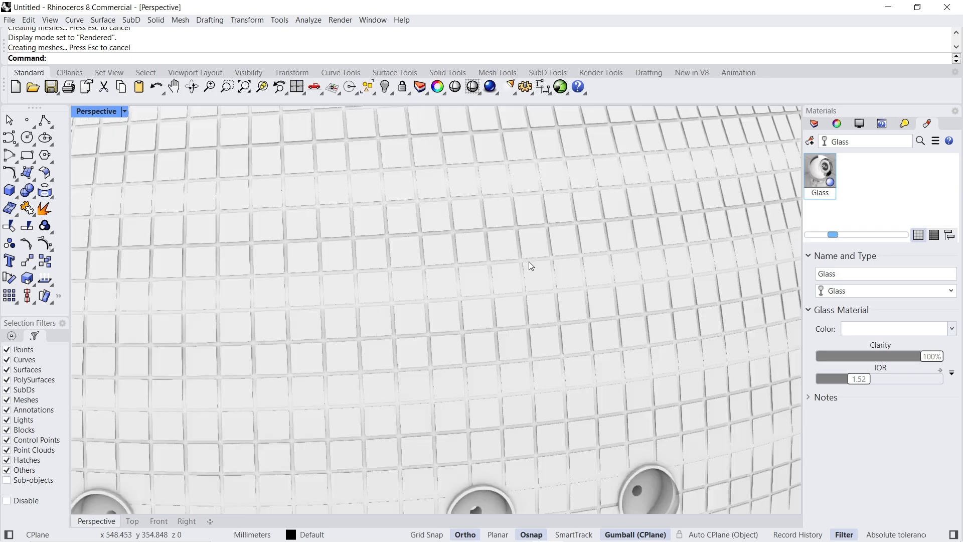
scroll(529, 261, "down", 3)
scroll(529, 261, "down", 5)
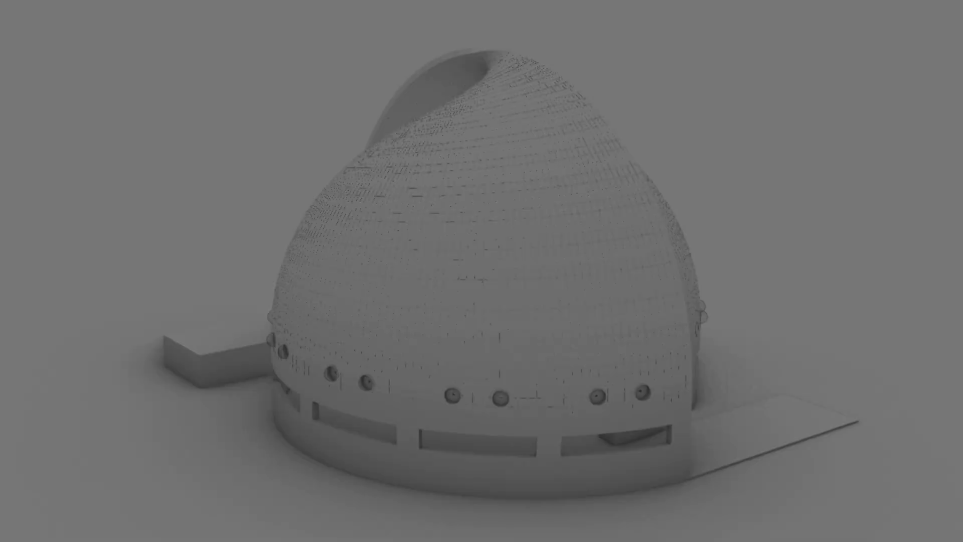